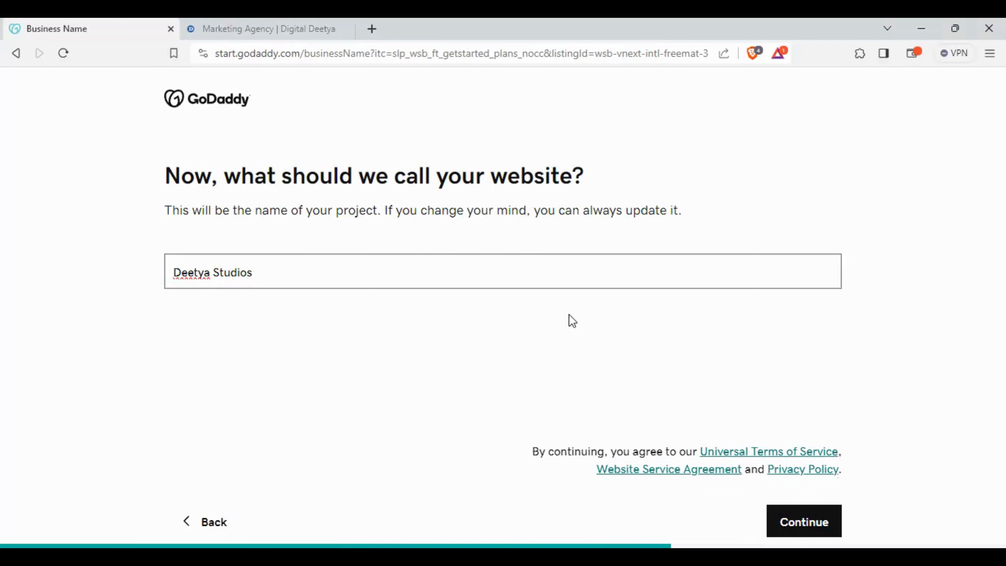
Confirm Deetya Studios as the website name and skip the welcome tour of the new site.
left_click(801, 530)
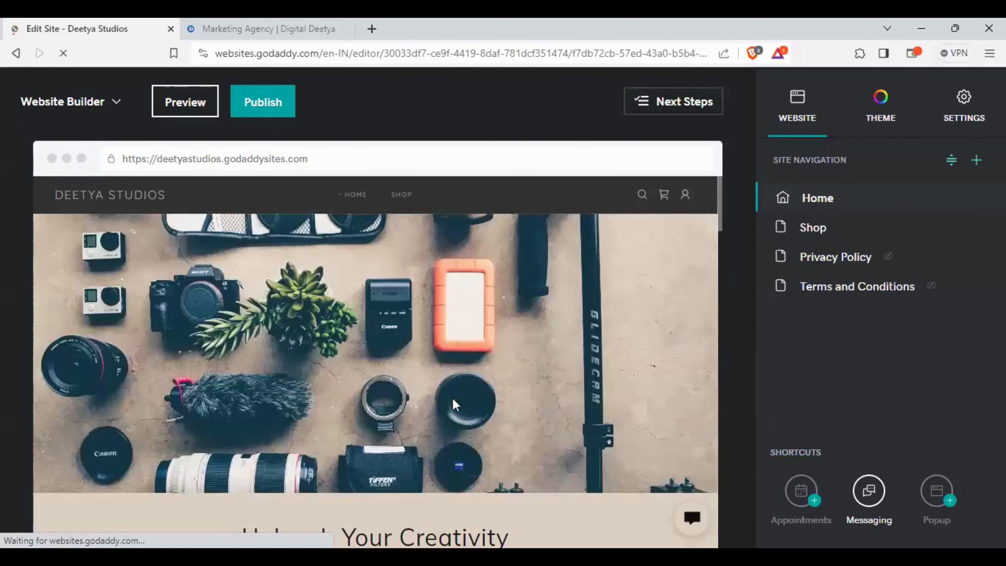
scroll(514, 348, "down", 3)
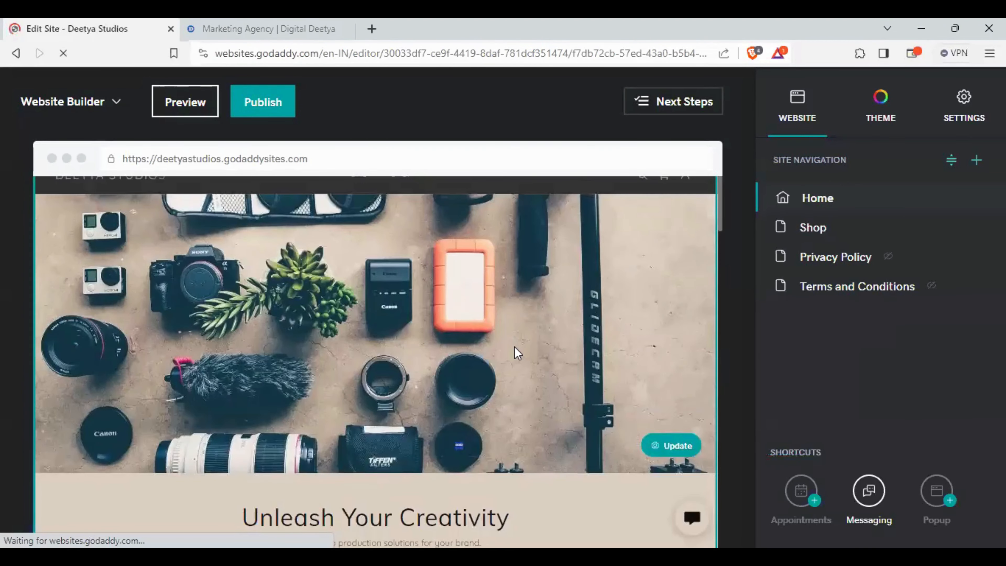
scroll(515, 348, "up", 3)
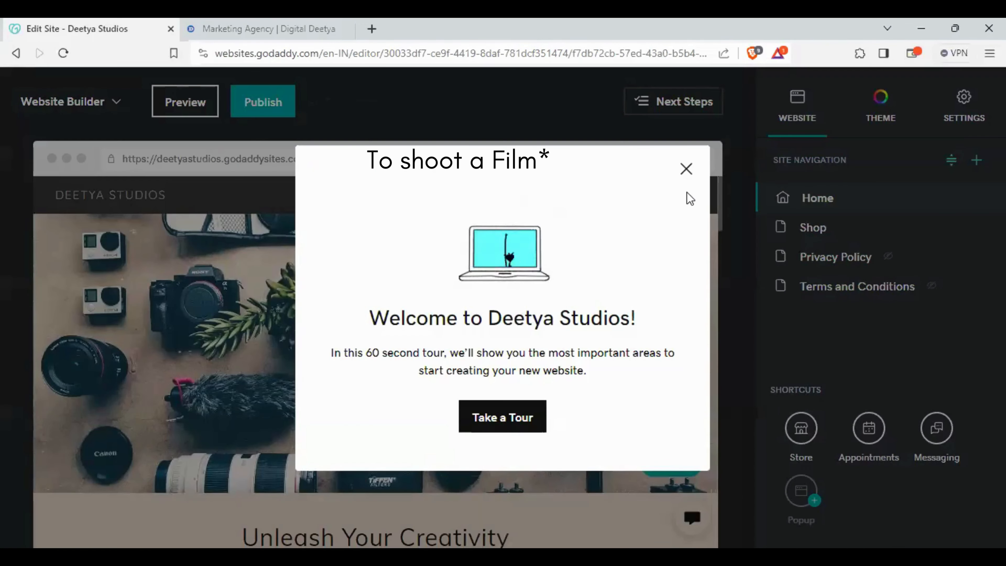
left_click(687, 170)
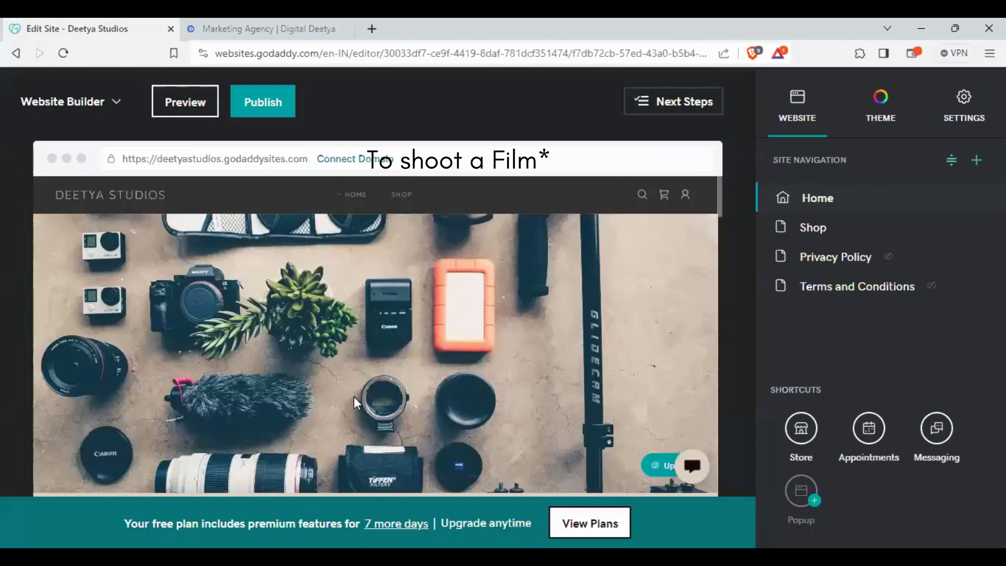
Dismiss the Next Steps tip and review the generated home page's sections from the header to the footer.
scroll(490, 386, "down", 5)
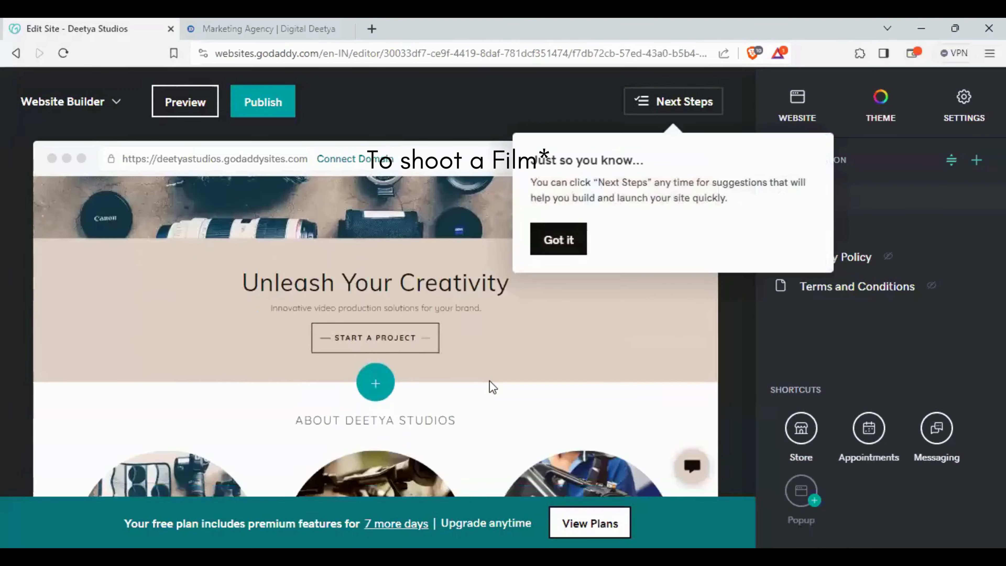
scroll(491, 387, "down", 2)
left_click(562, 248)
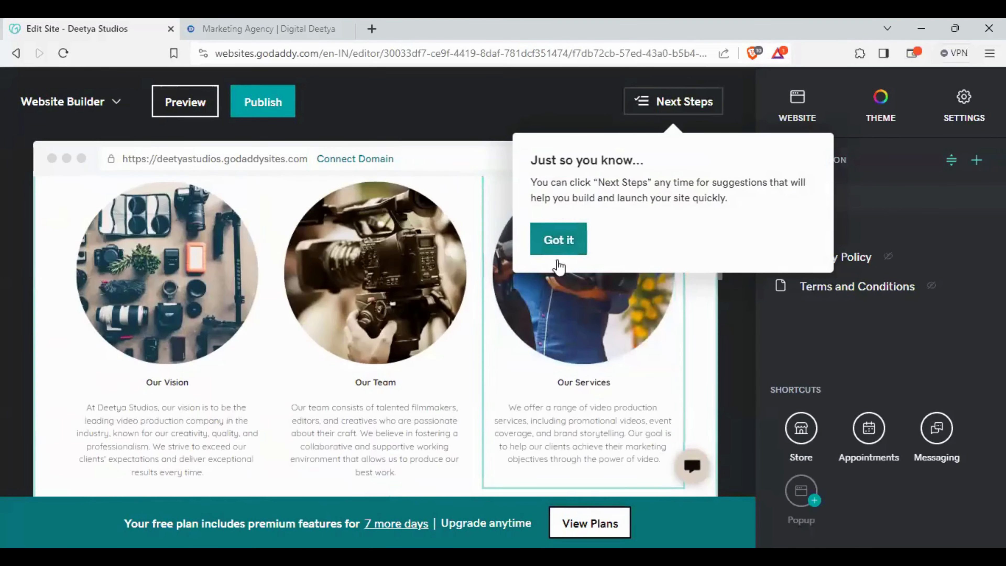
scroll(459, 406, "down", 7)
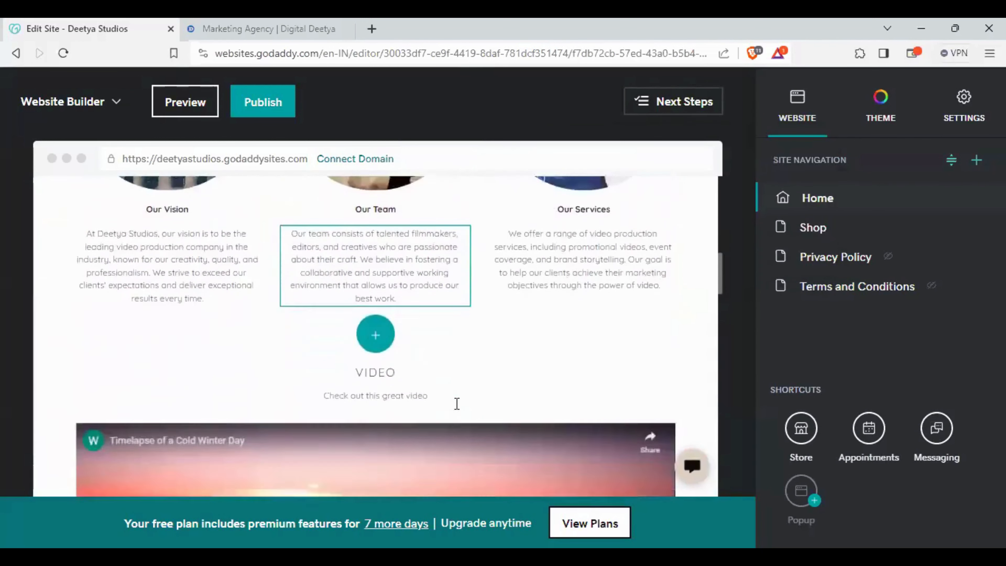
scroll(457, 404, "down", 12)
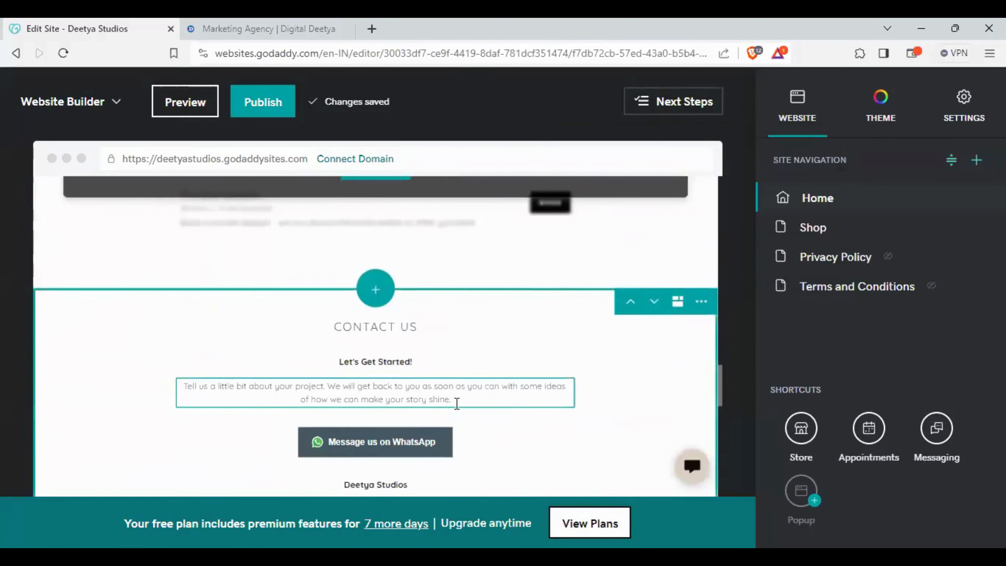
scroll(457, 403, "down", 5)
scroll(456, 402, "up", 10)
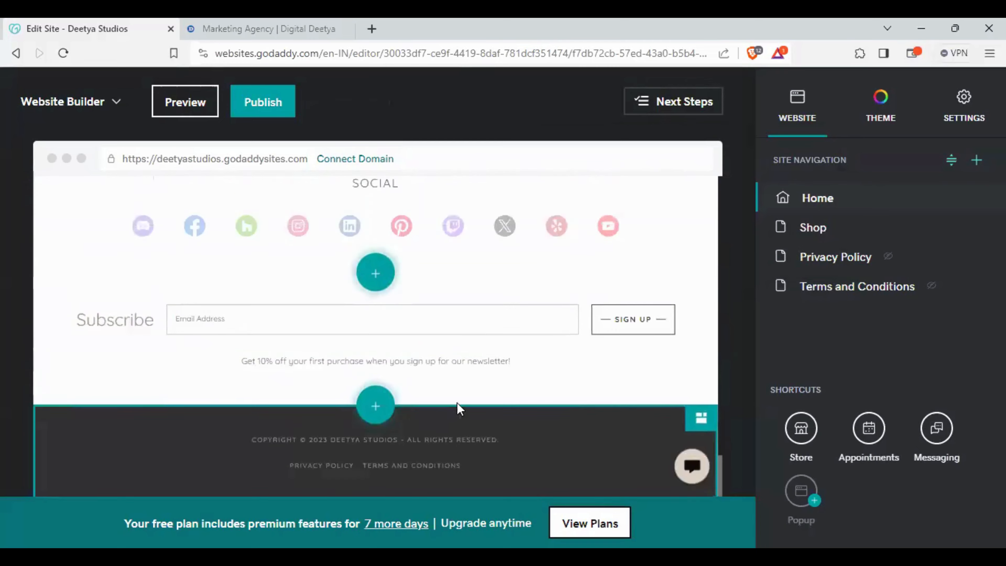
scroll(458, 407, "up", 15)
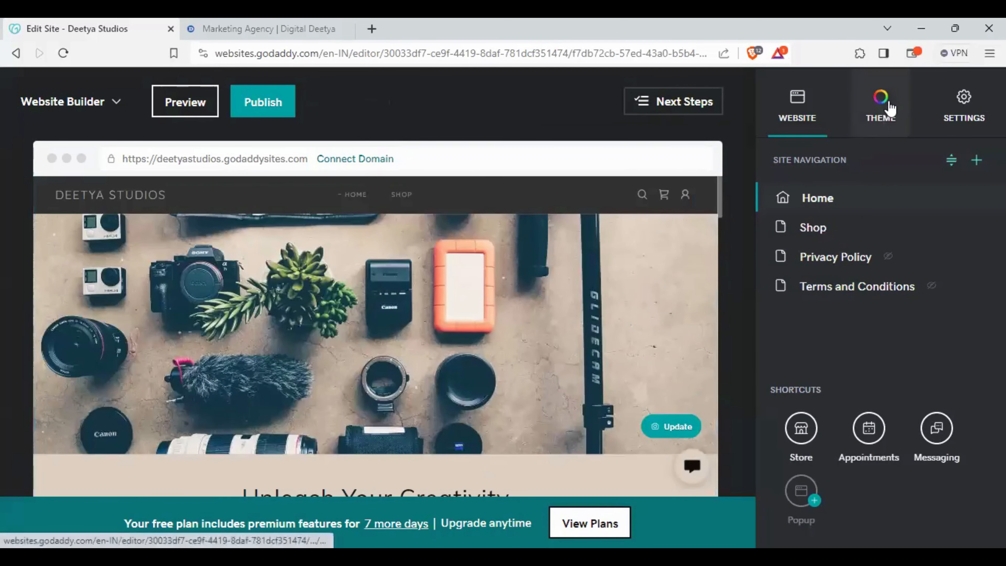
Browse the alternative theme previews and apply the Sideline theme to the site.
left_click(882, 117)
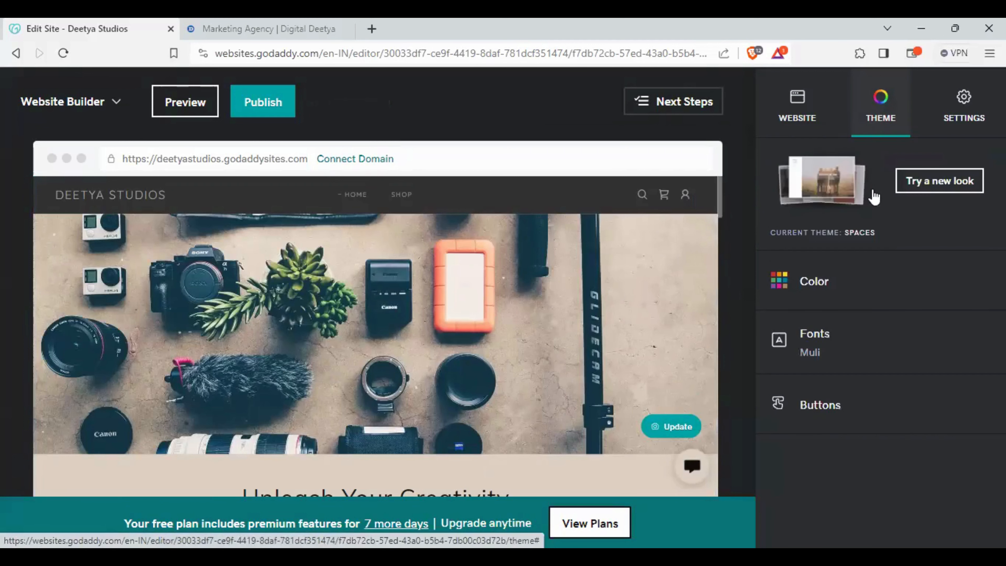
left_click(946, 186)
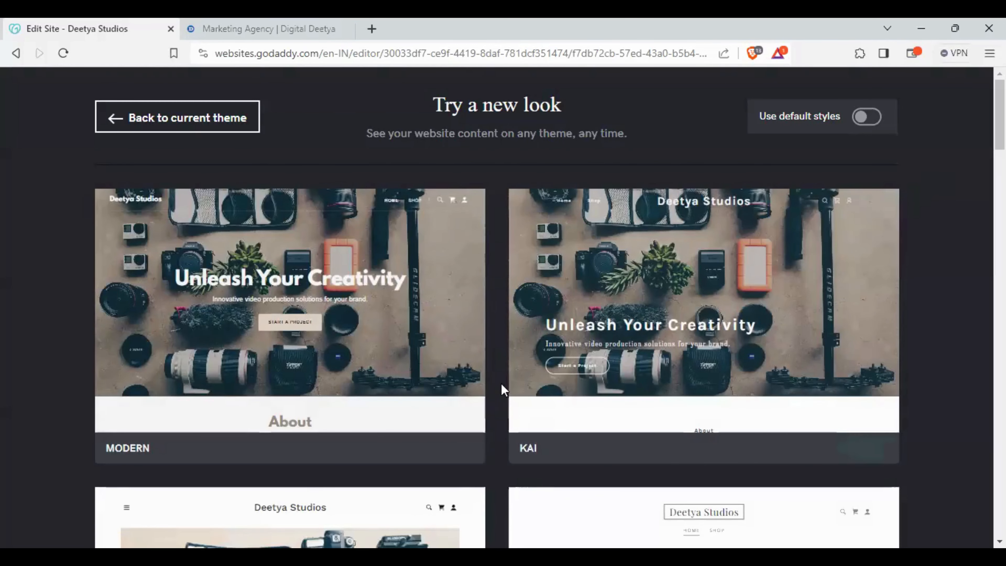
scroll(496, 350, "down", 3)
scroll(496, 350, "down", 3)
mouse_move(514, 353)
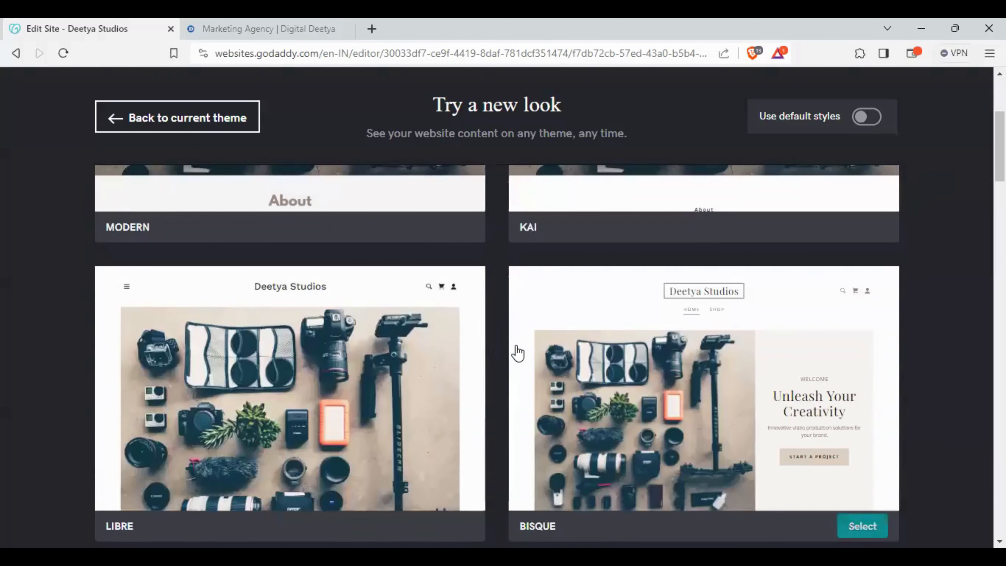
scroll(518, 352, "down", 5)
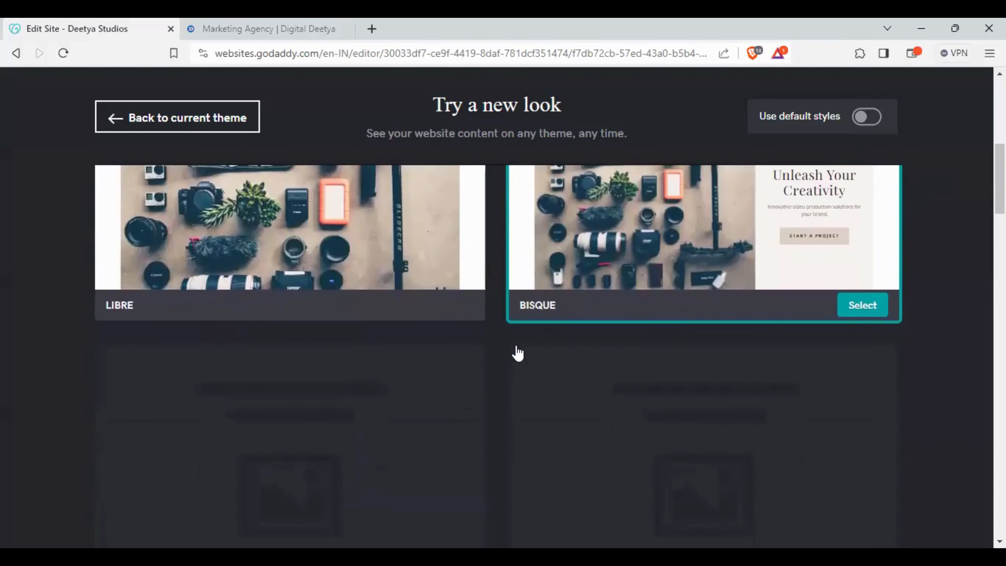
scroll(517, 353, "down", 4)
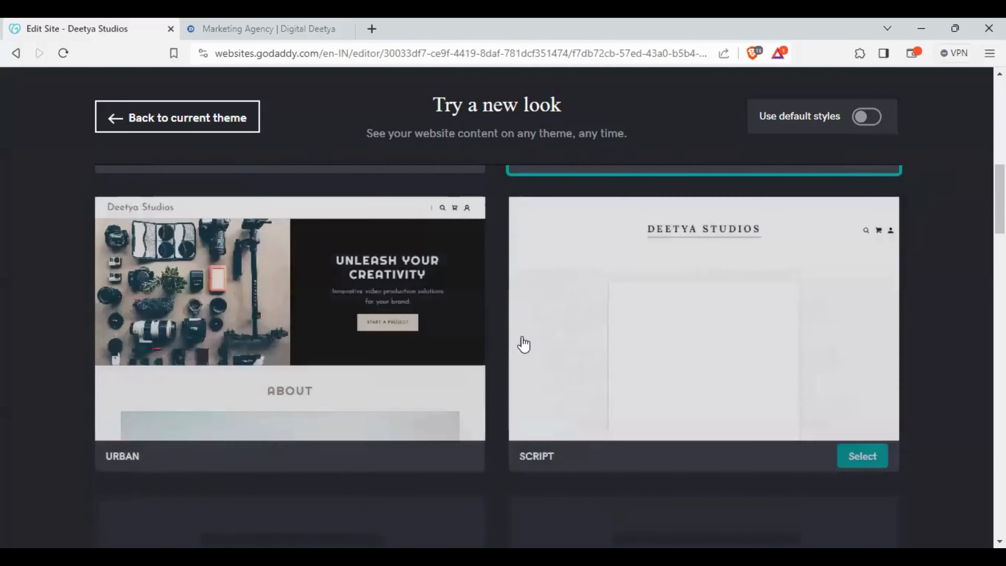
scroll(500, 345, "down", 2)
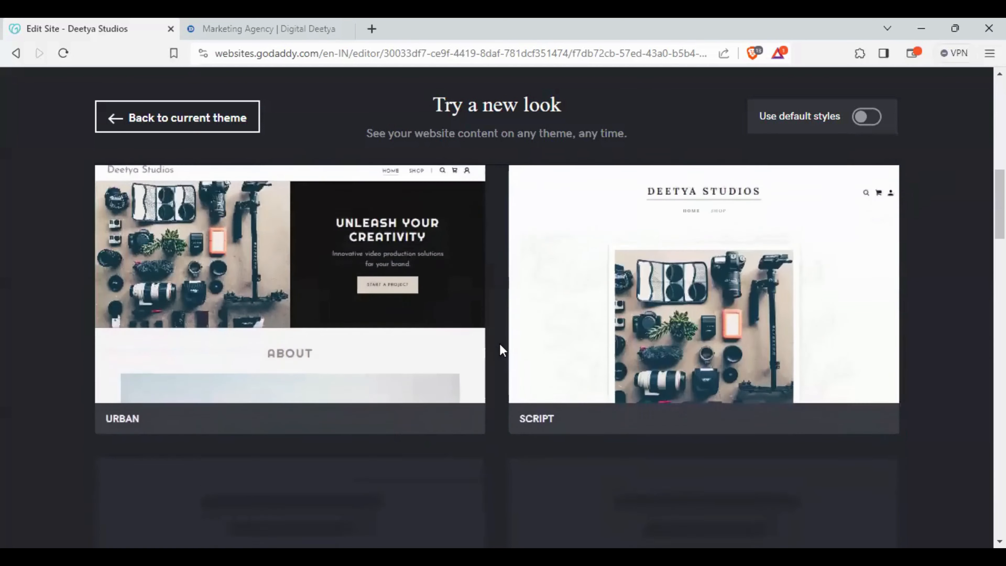
scroll(501, 350, "down", 5)
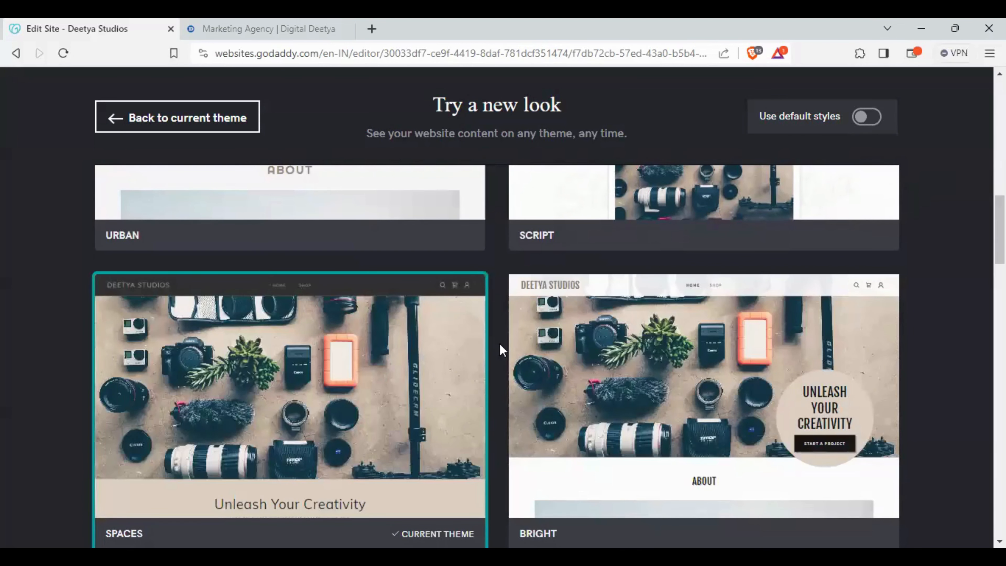
scroll(500, 345, "down", 7)
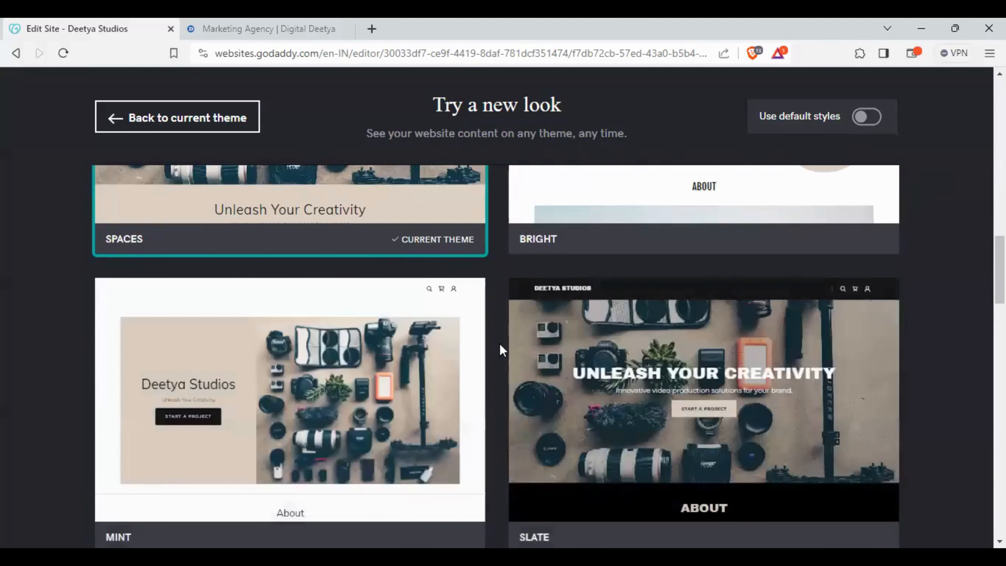
scroll(500, 349, "down", 7)
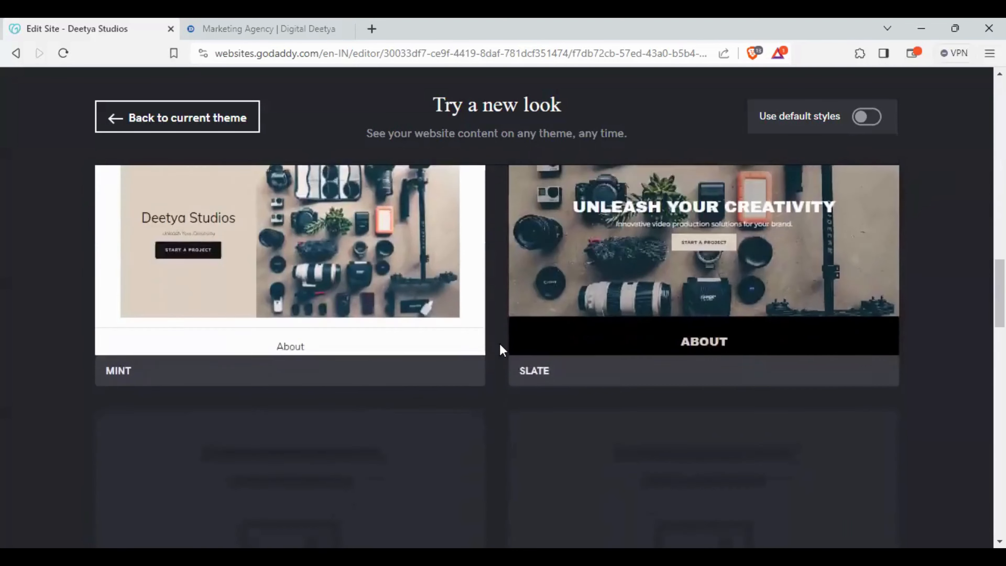
scroll(500, 349, "down", 2)
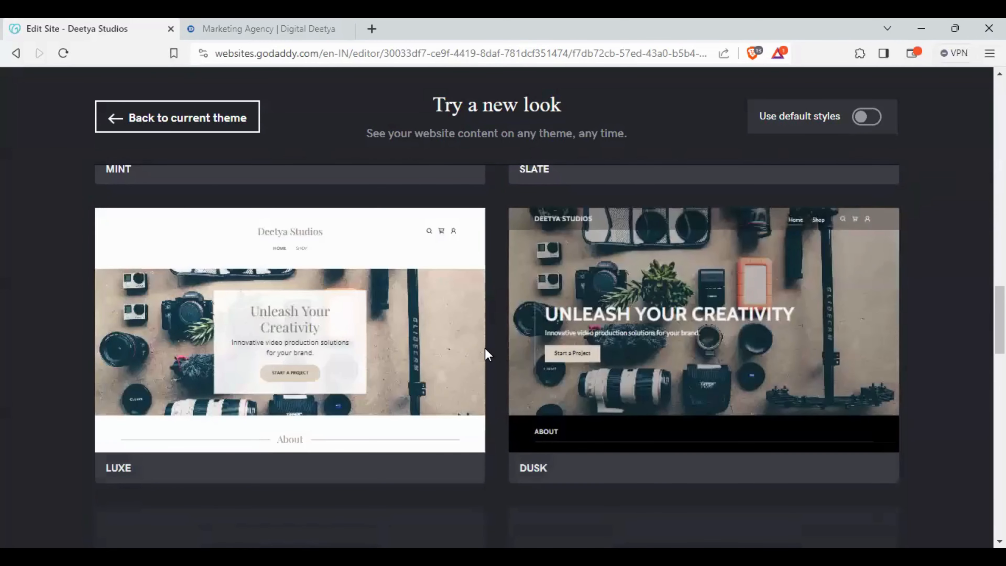
scroll(486, 349, "down", 5)
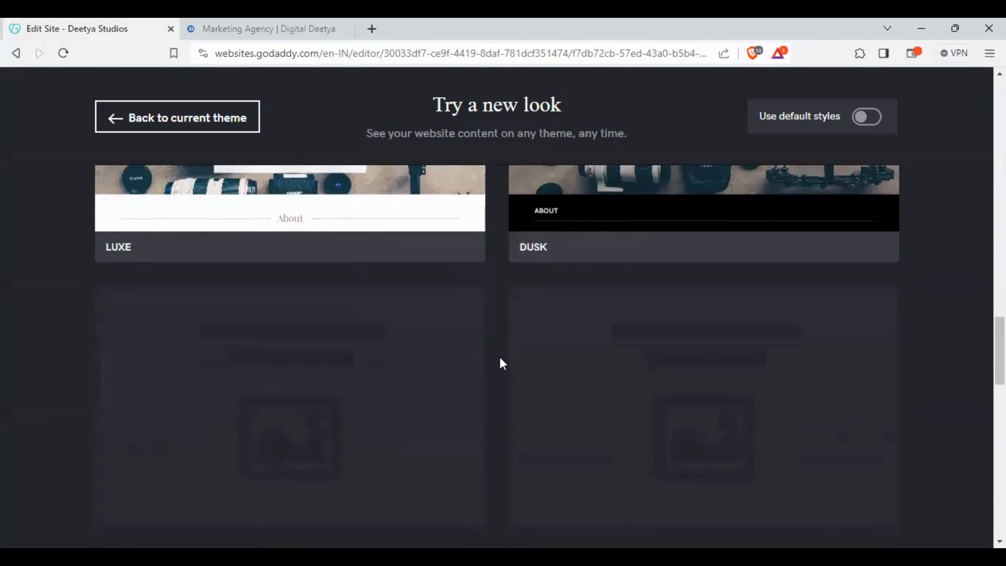
scroll(500, 358, "down", 2)
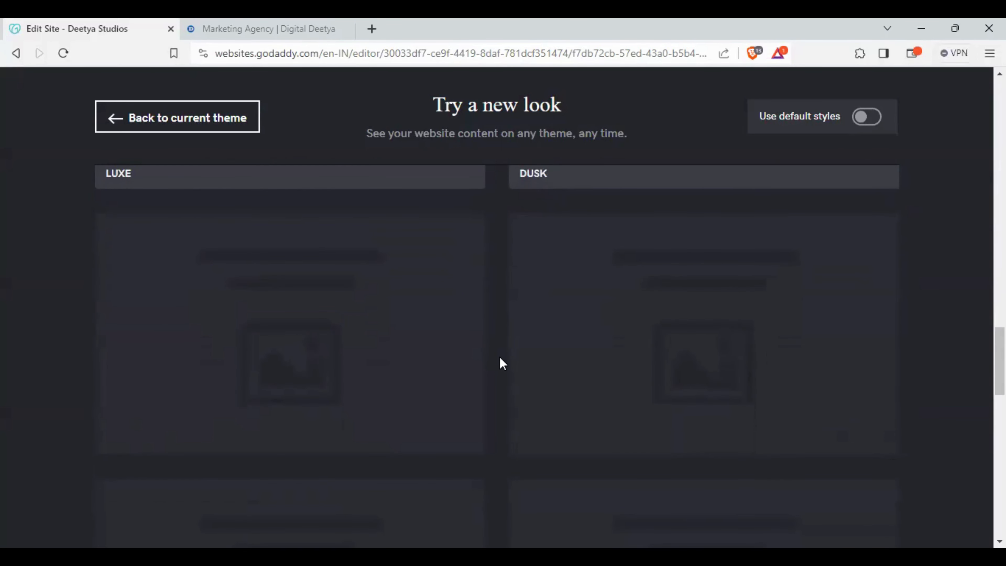
scroll(500, 358, "down", 5)
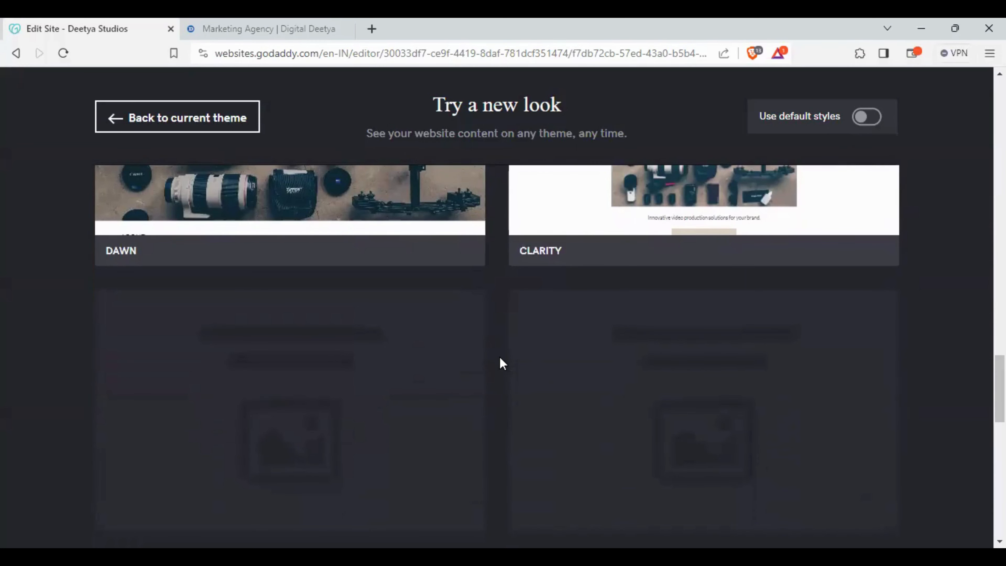
scroll(500, 358, "down", 2)
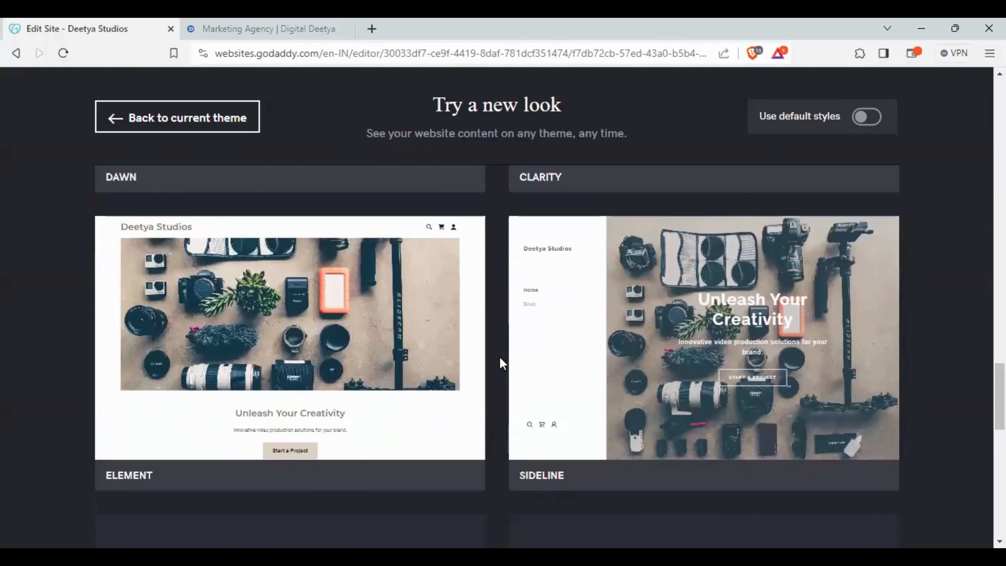
mouse_move(653, 395)
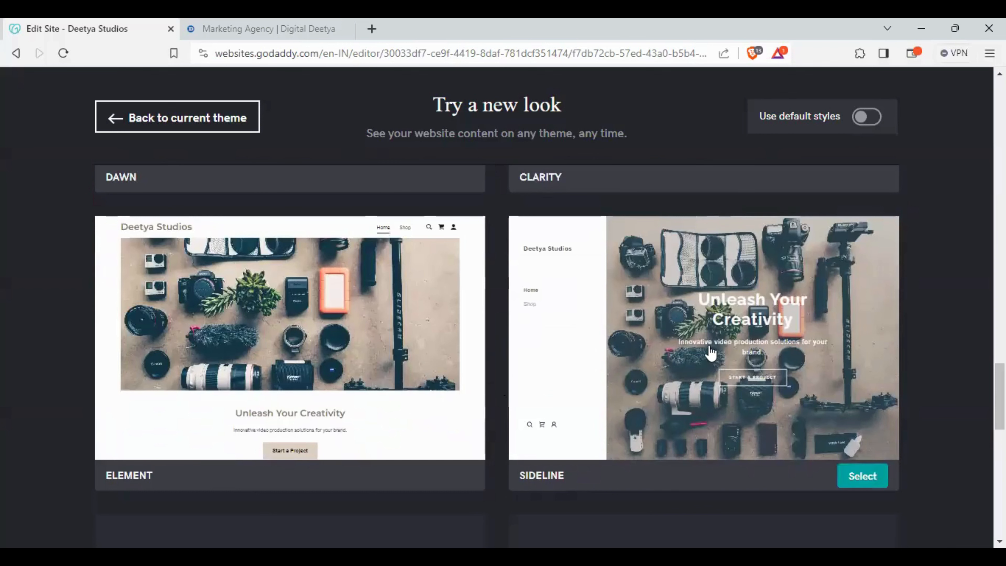
left_click(864, 477)
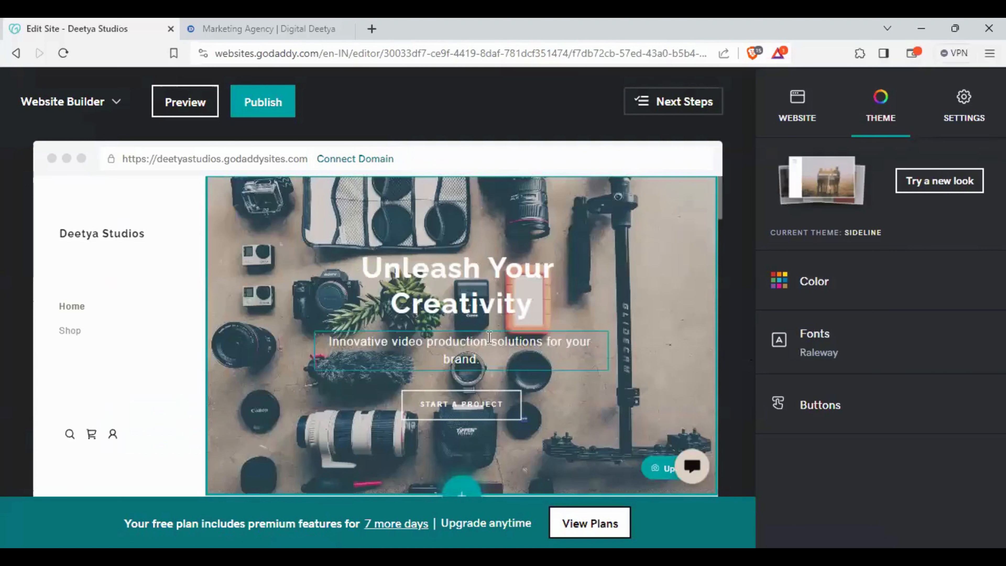
Delete the Privacy Policy page from the site navigation and confirm the deletion.
left_click(72, 311)
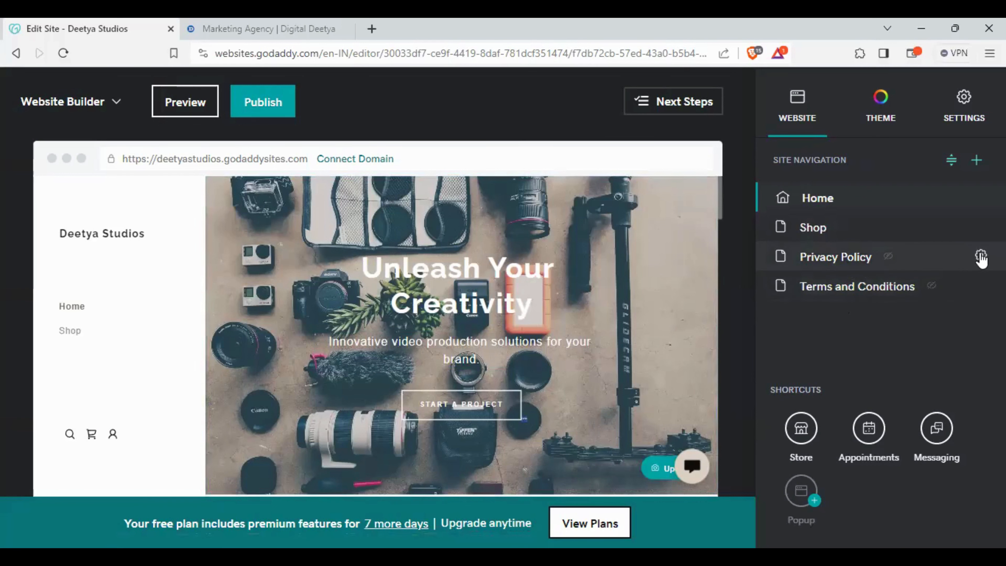
left_click(981, 259)
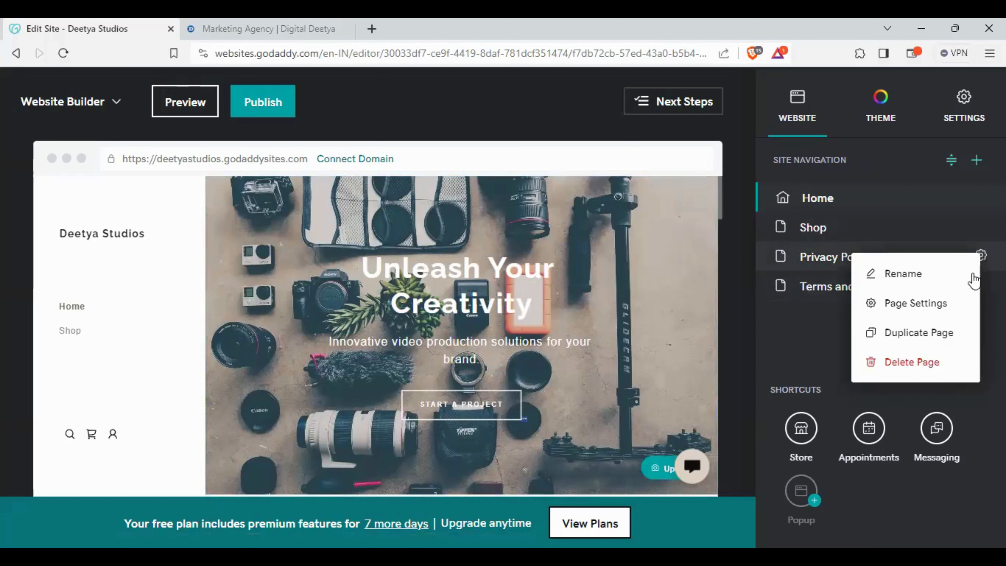
left_click(929, 366)
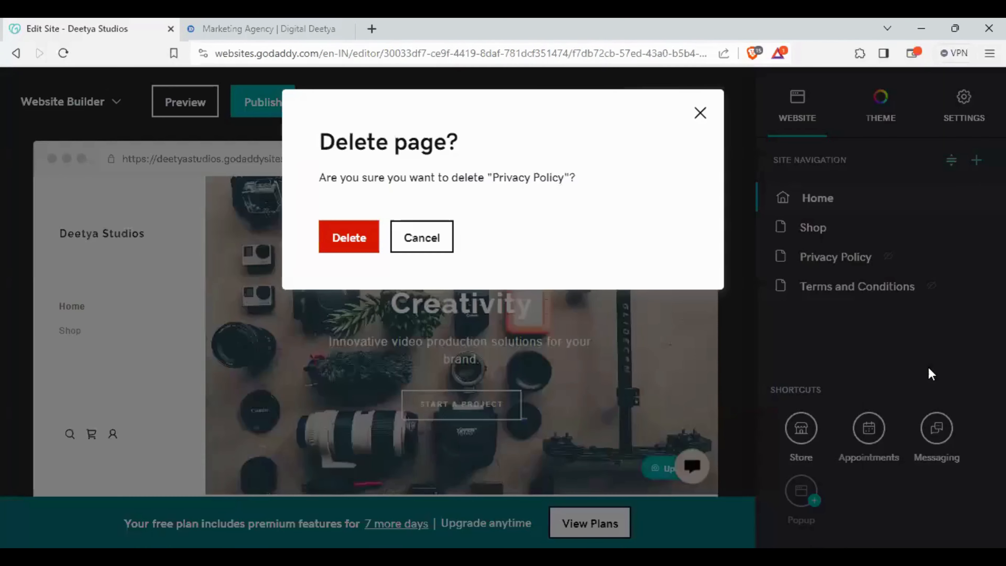
left_click(336, 242)
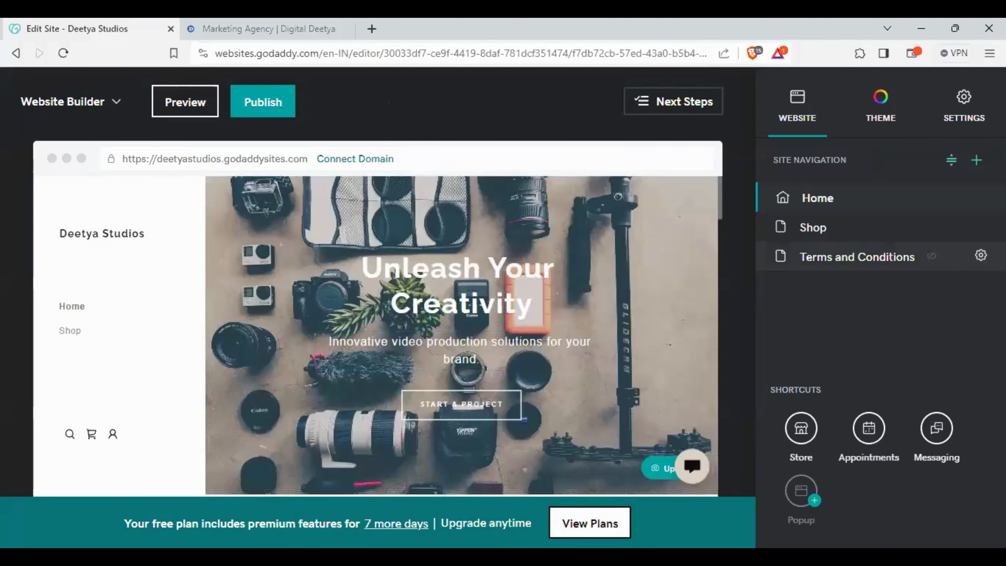
Delete the Terms and Conditions page from the site navigation and confirm the deletion.
left_click(981, 256)
left_click(917, 368)
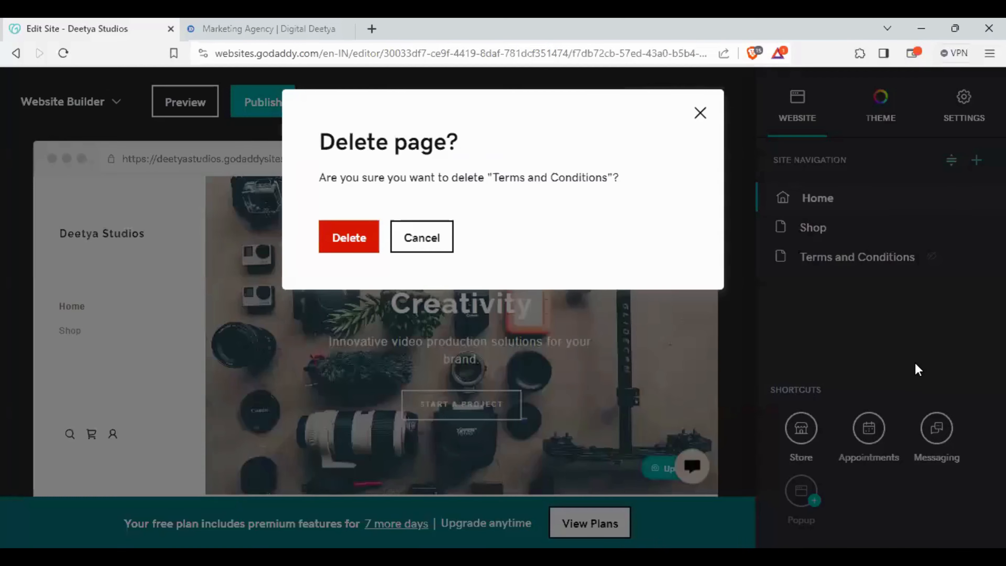
left_click(351, 237)
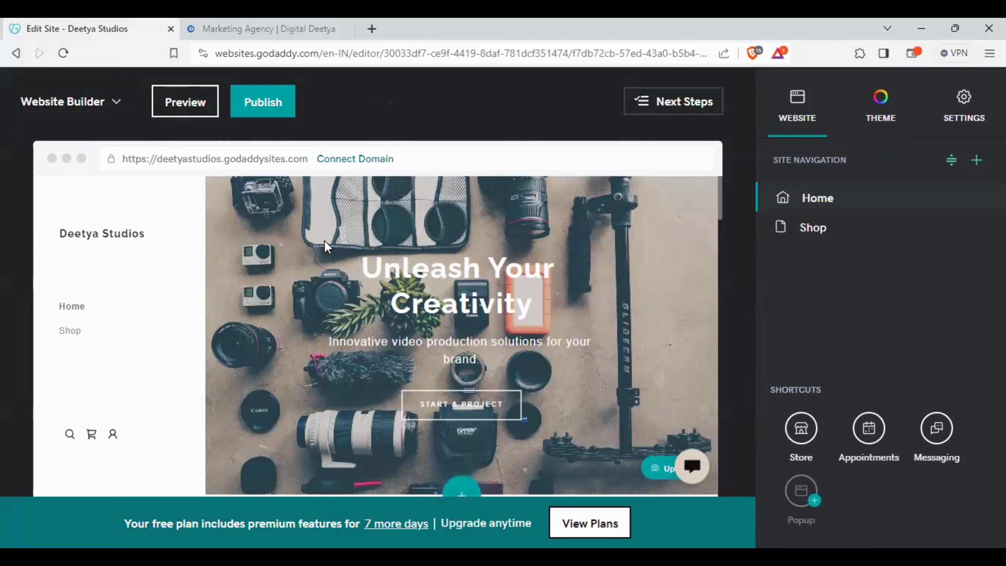
Examine the Digital Deetya website's navigation menu as a reference, return to the site editor and close the reference site.
left_click(294, 28)
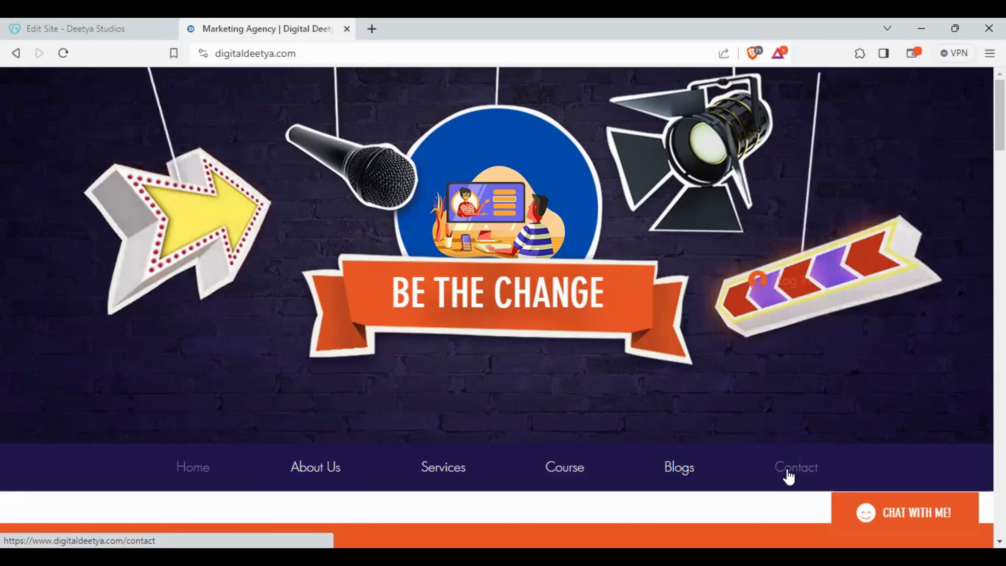
left_click(104, 28)
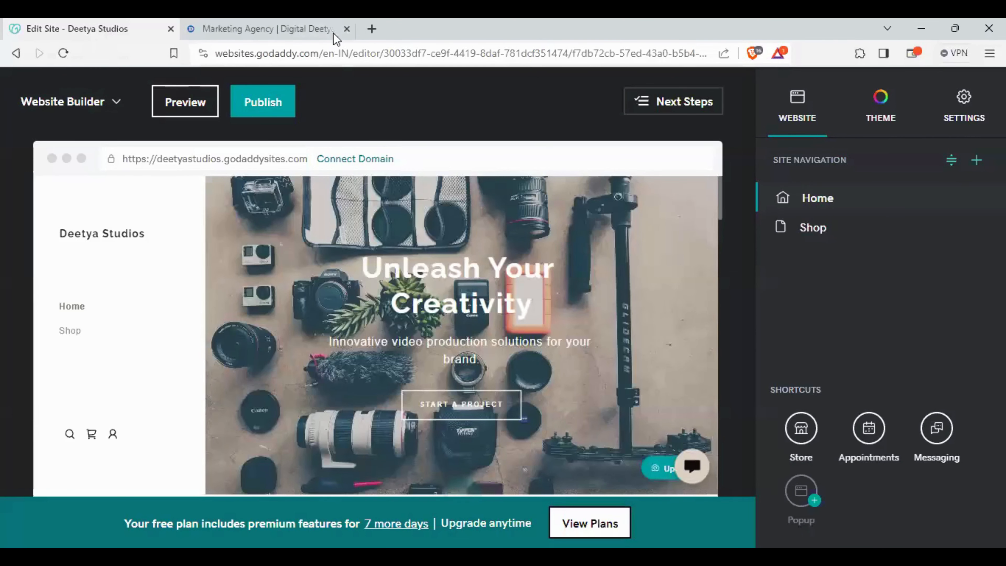
left_click(347, 29)
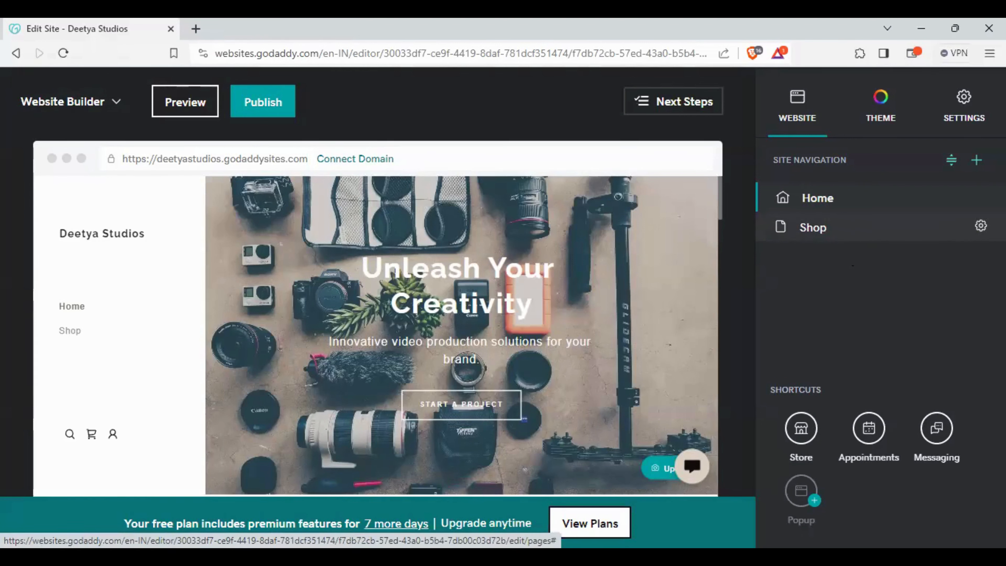
Rename the Shop page to Products in the site navigation.
left_click(981, 226)
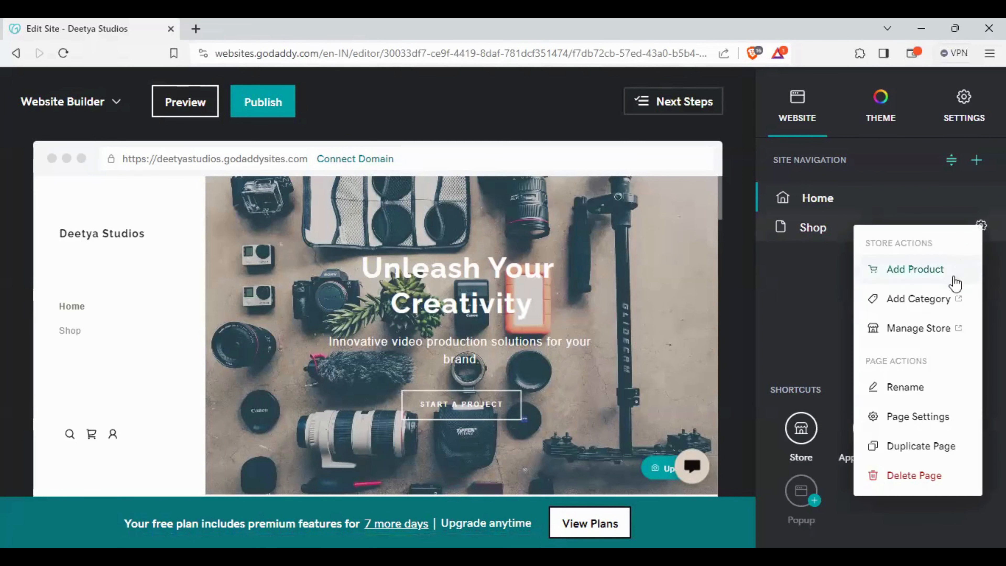
left_click(906, 388)
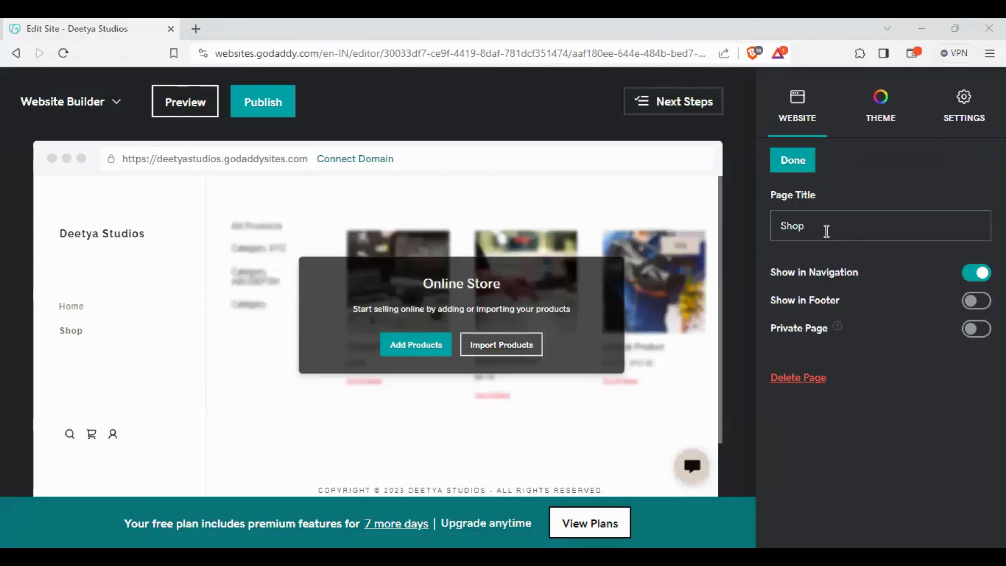
double_click(797, 227)
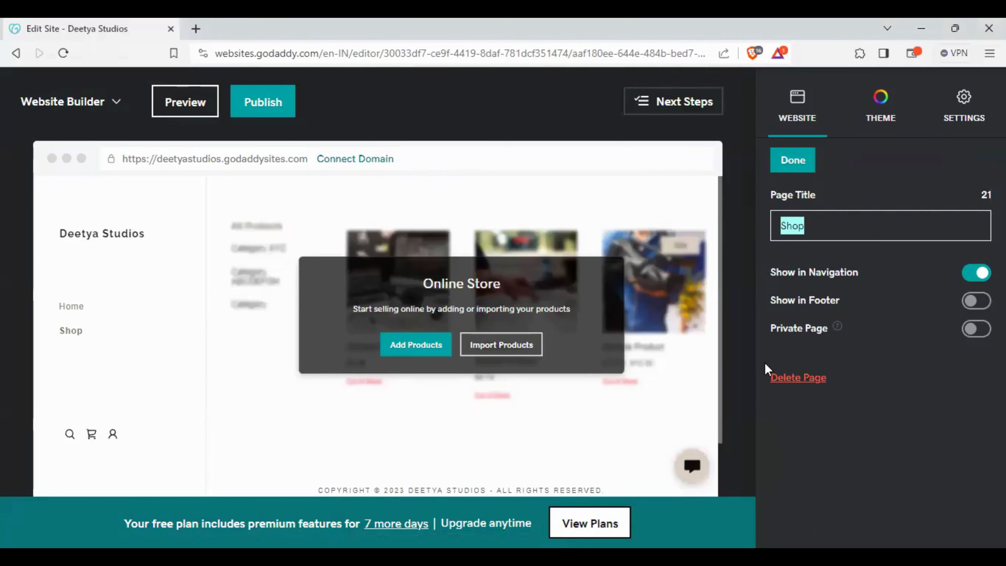
type("P")
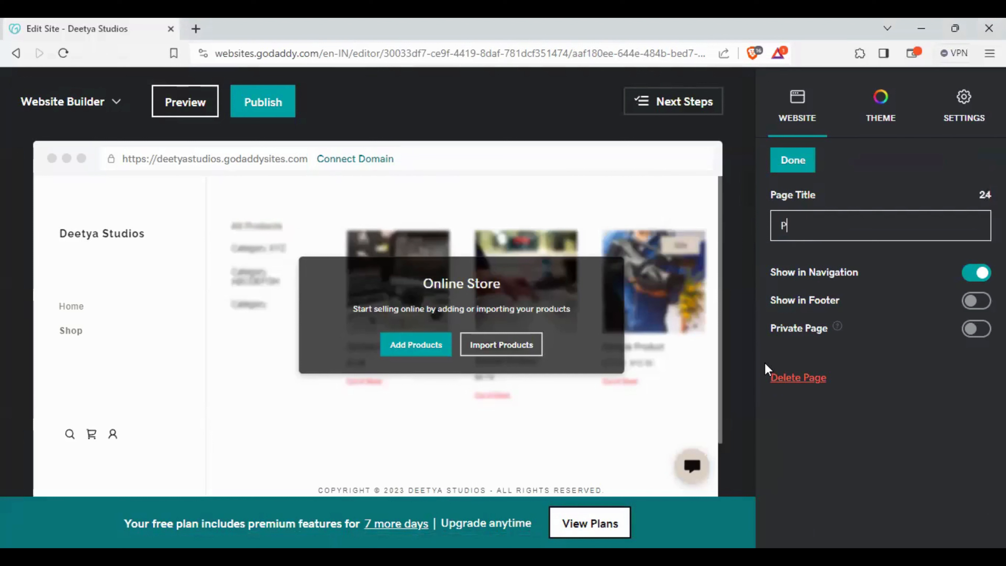
type("rodu")
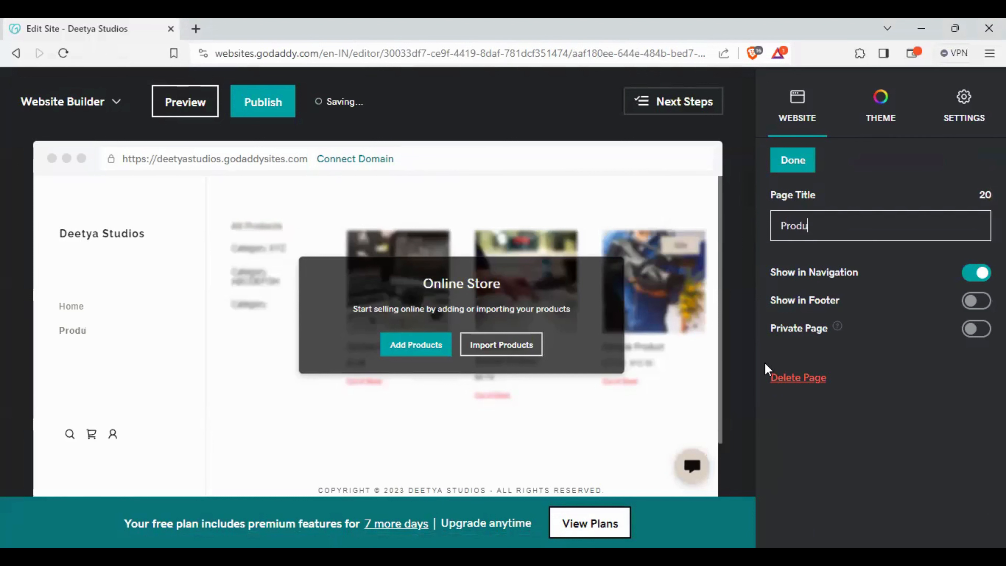
type("cts")
left_click(804, 161)
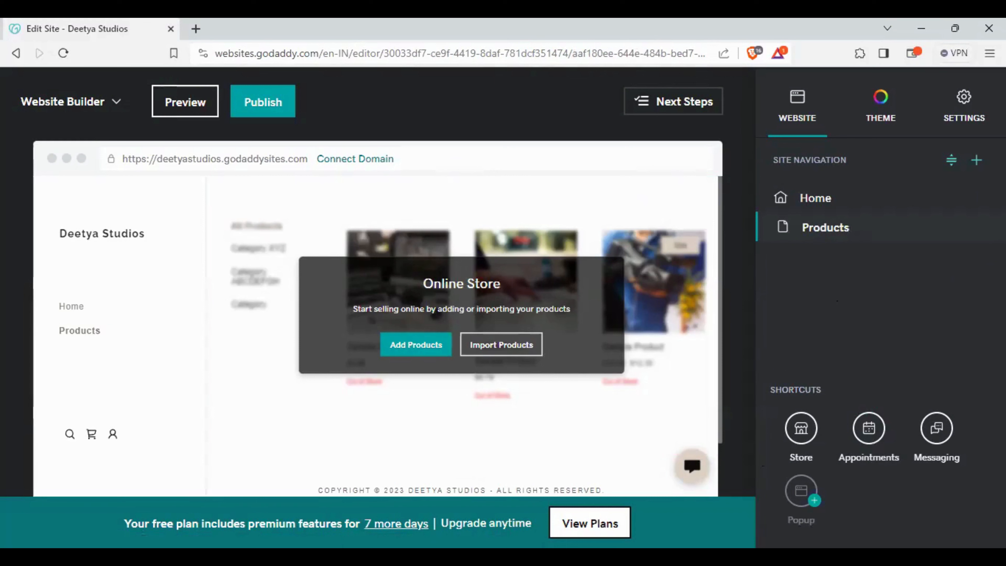
Add a new page titled Blog to the site navigation.
left_click(977, 160)
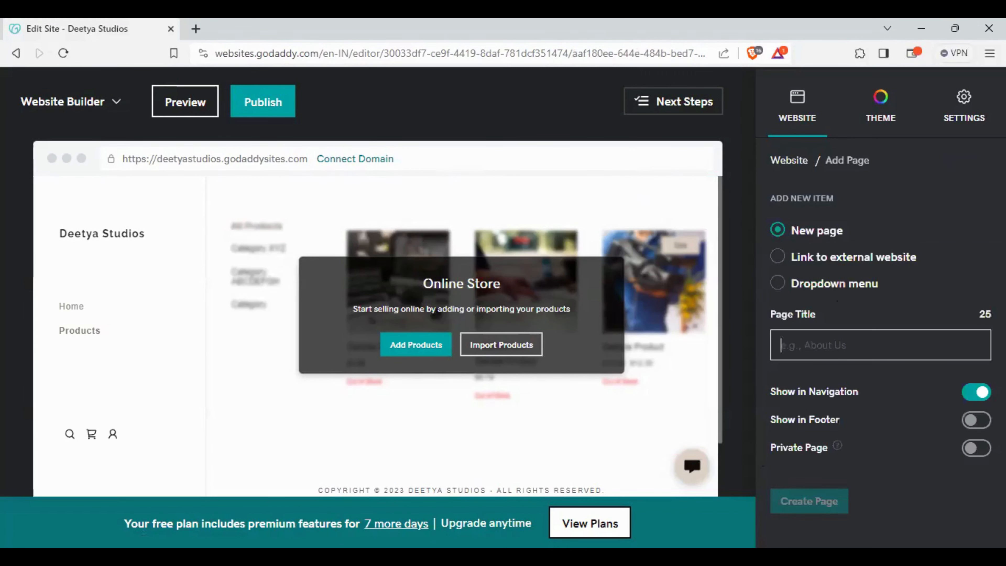
type("B")
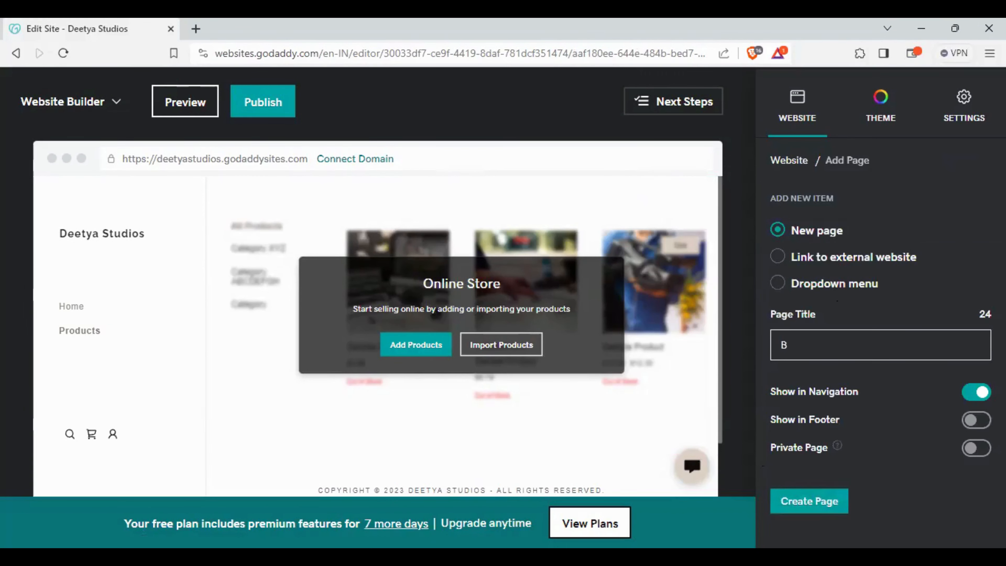
type("log")
left_click(804, 500)
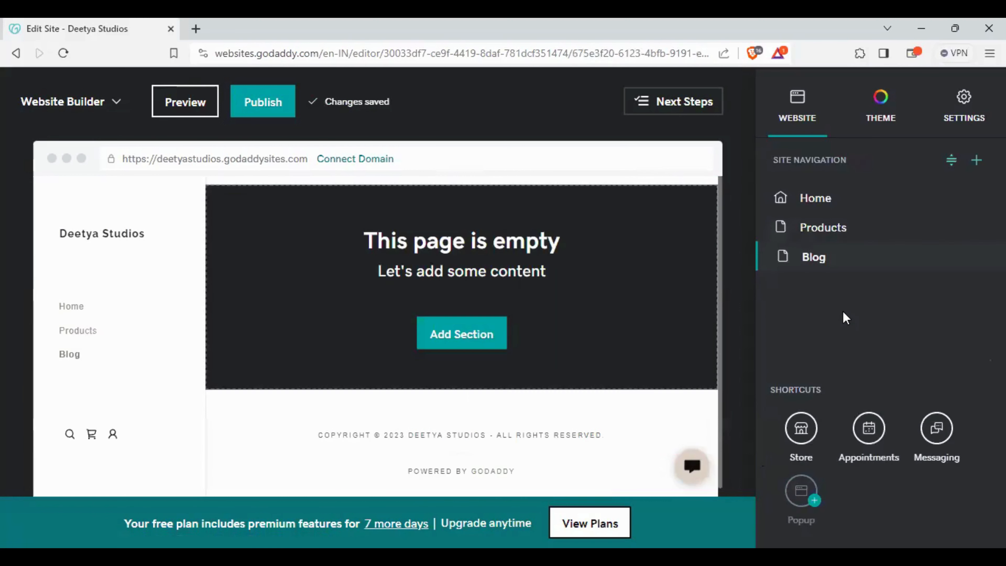
Create a new page titled Contact Us and include it in the site navigation.
left_click(976, 160)
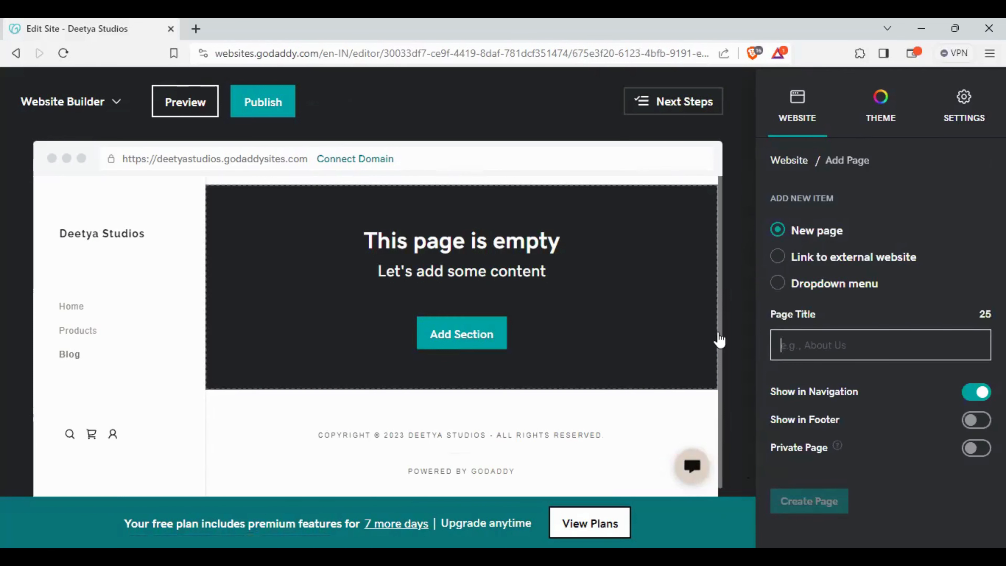
type("C")
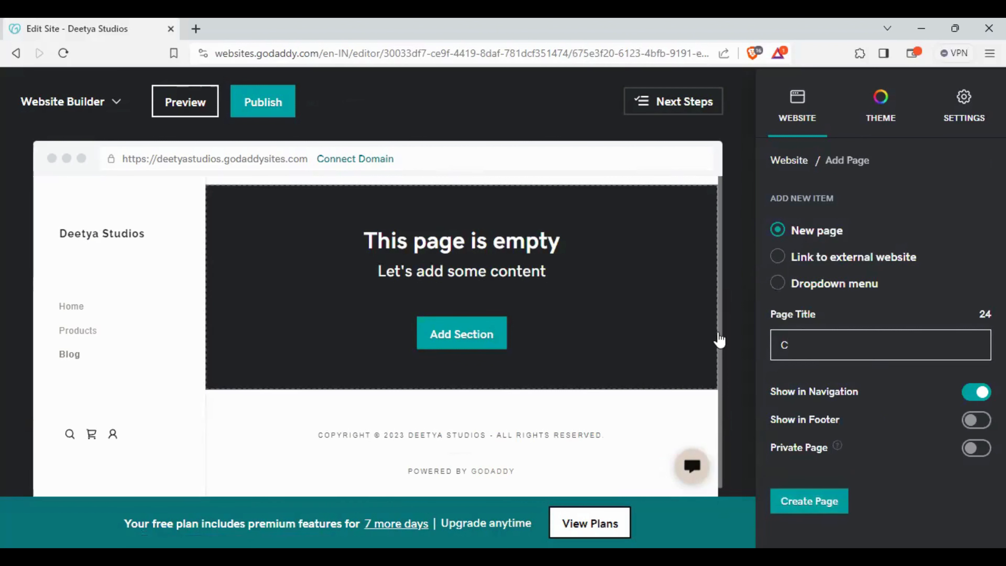
type("ontact")
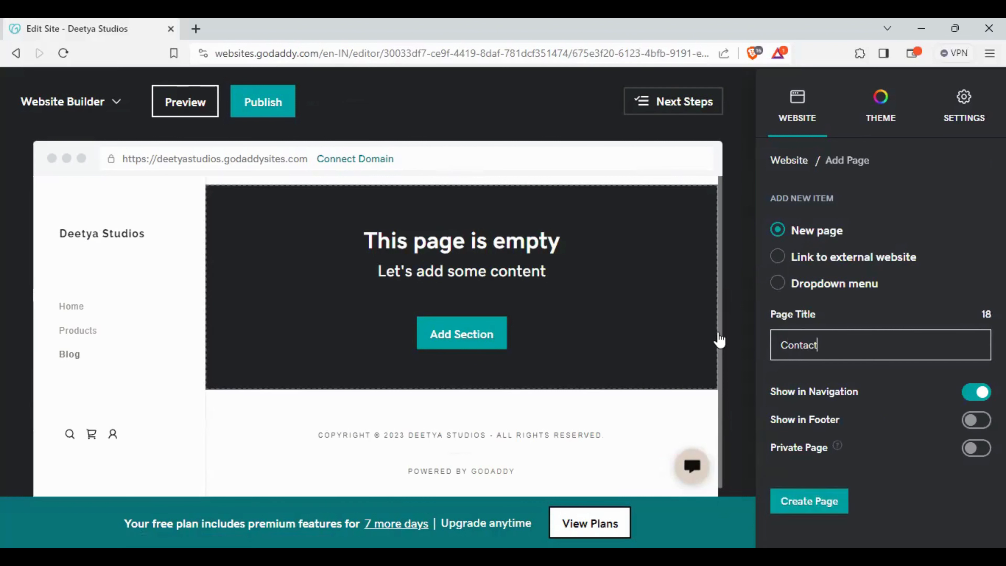
type(" Us")
left_click(808, 501)
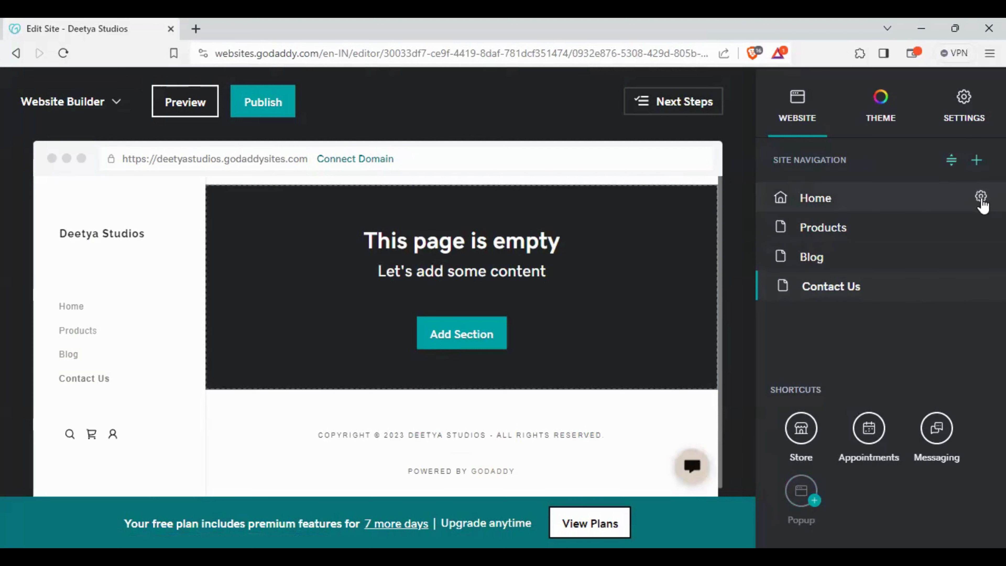
Create a new page titled About Us and check the site's navigation menu in the page preview.
left_click(977, 160)
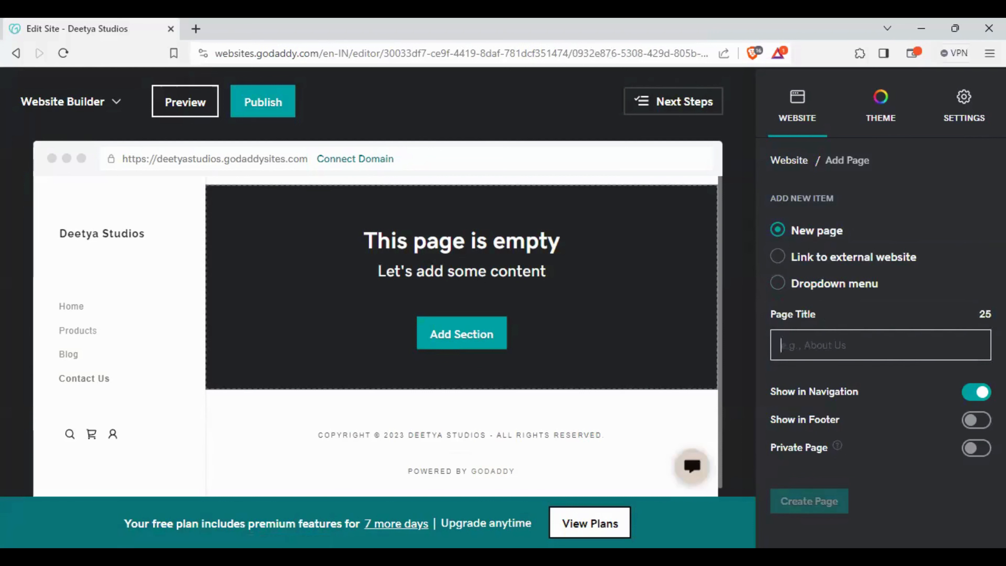
type("A")
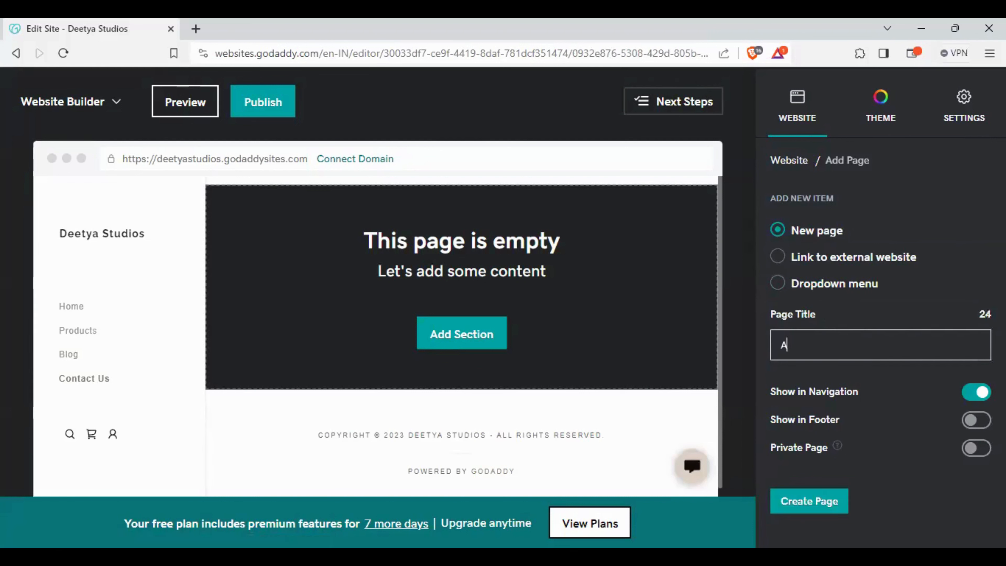
type("bout Us")
left_click(804, 505)
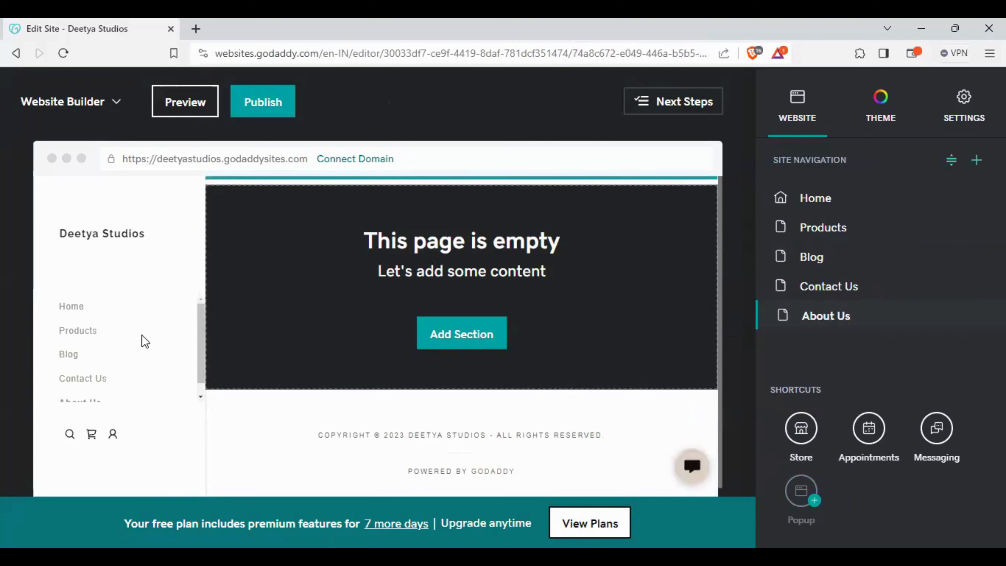
scroll(142, 343, "down", 1)
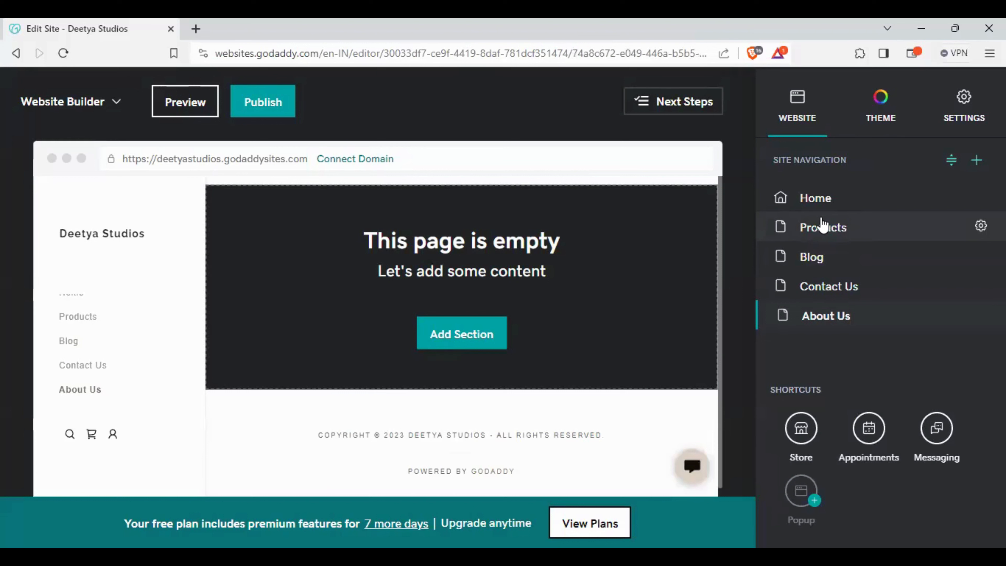
Reorder the site pages so that About Us comes directly after Home.
left_click(952, 162)
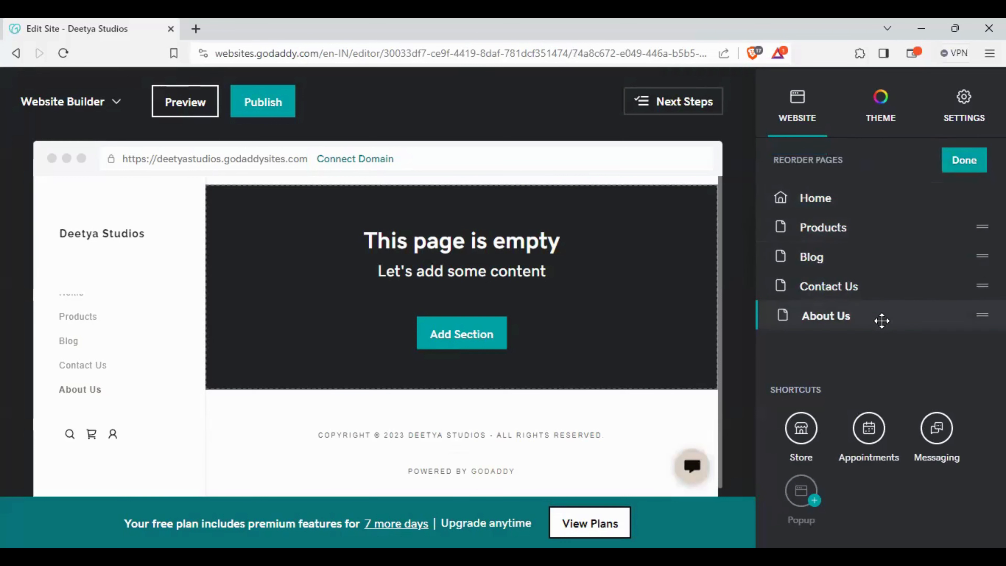
left_click_drag(886, 309, 903, 228)
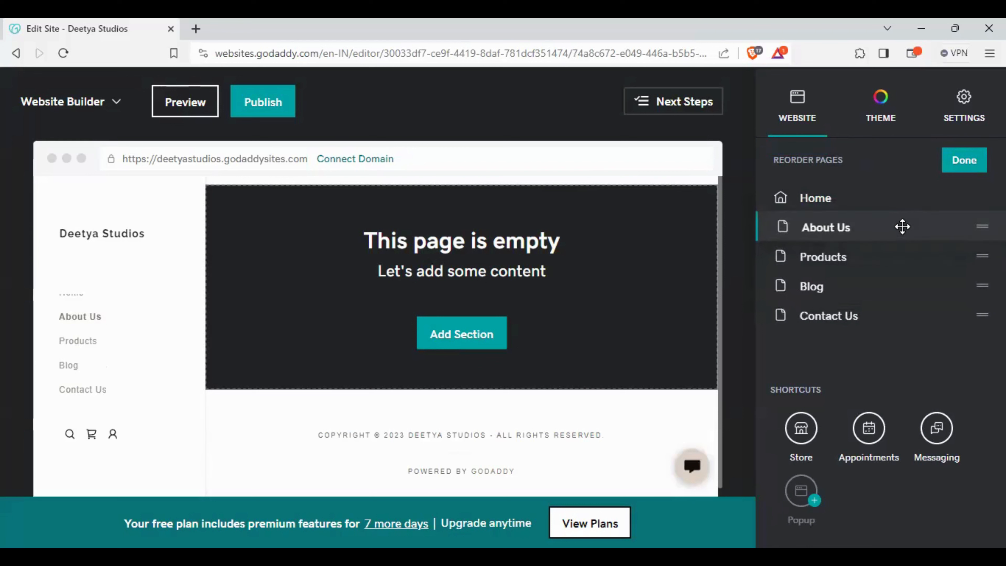
scroll(126, 337, "up", 1)
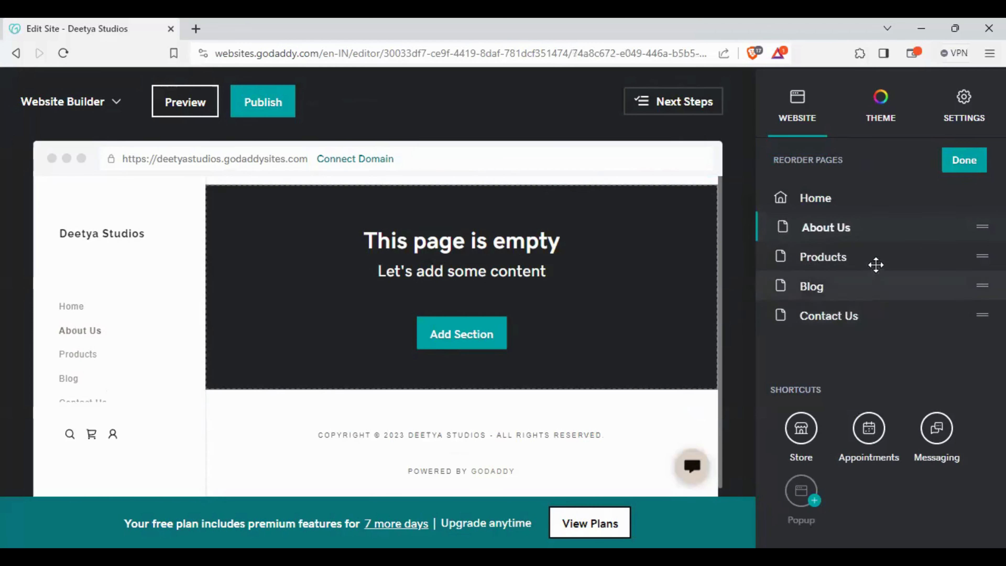
left_click(969, 170)
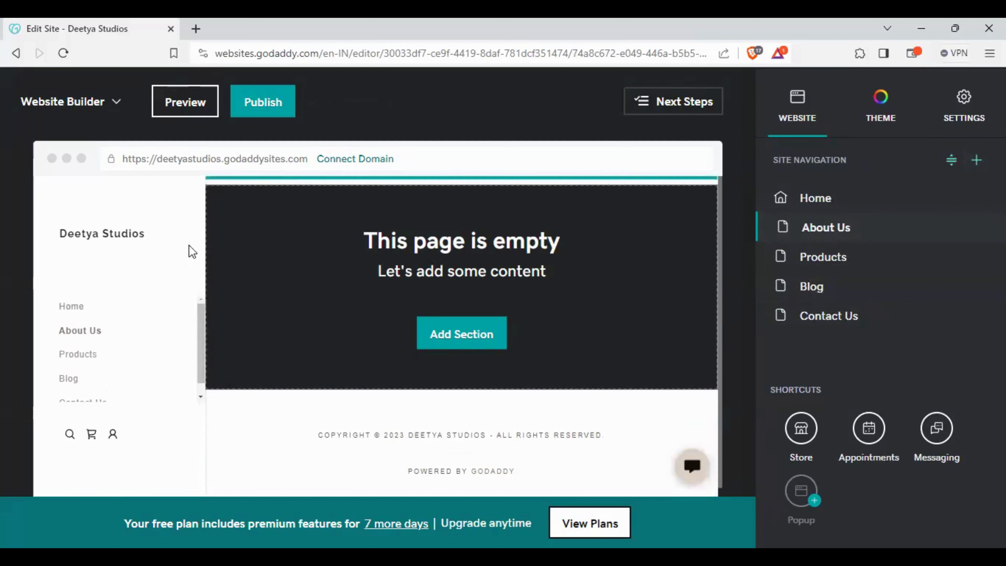
Publish the site, open the live version and look through its home page sections.
left_click(274, 109)
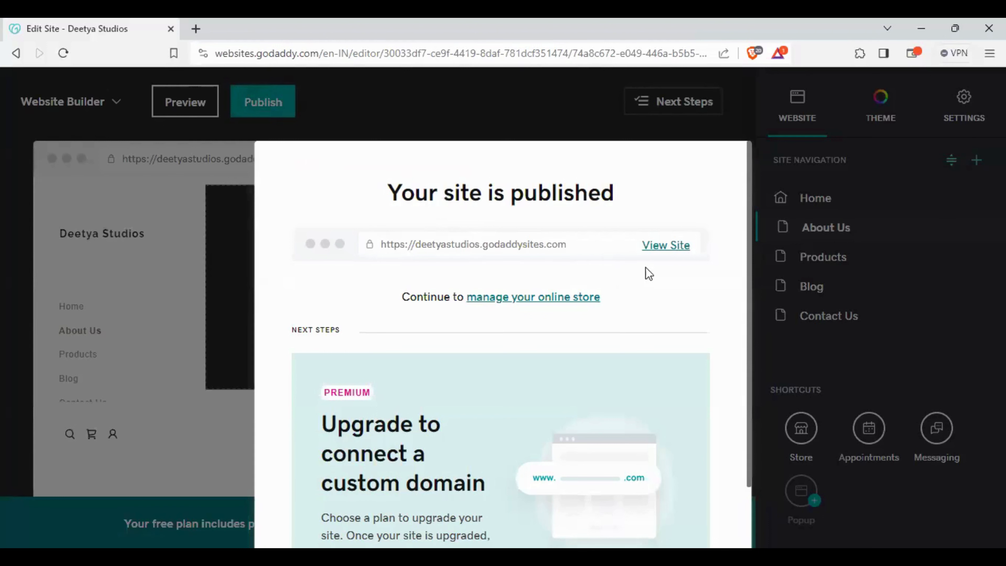
left_click(666, 246)
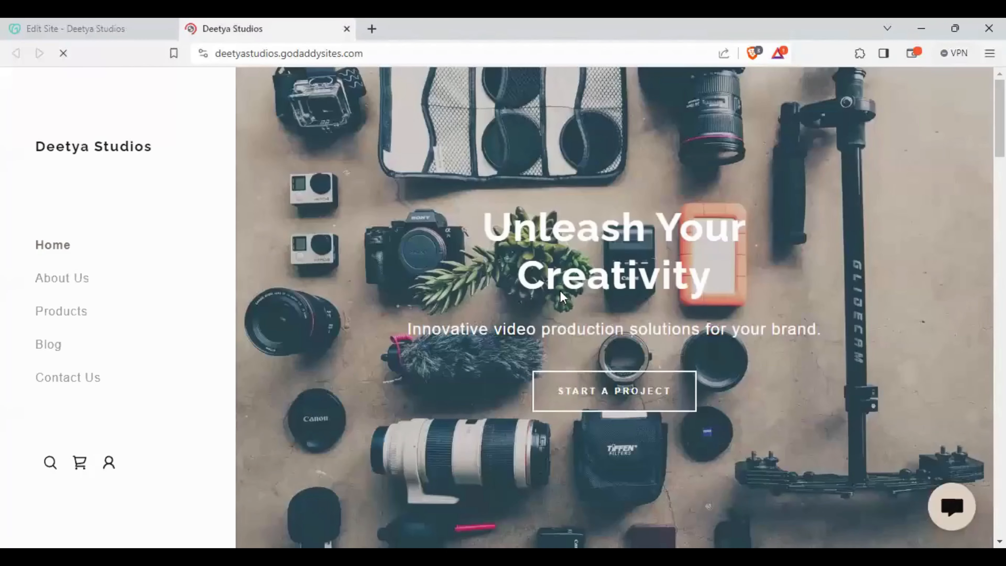
scroll(562, 282, "down", 5)
scroll(561, 282, "down", 6)
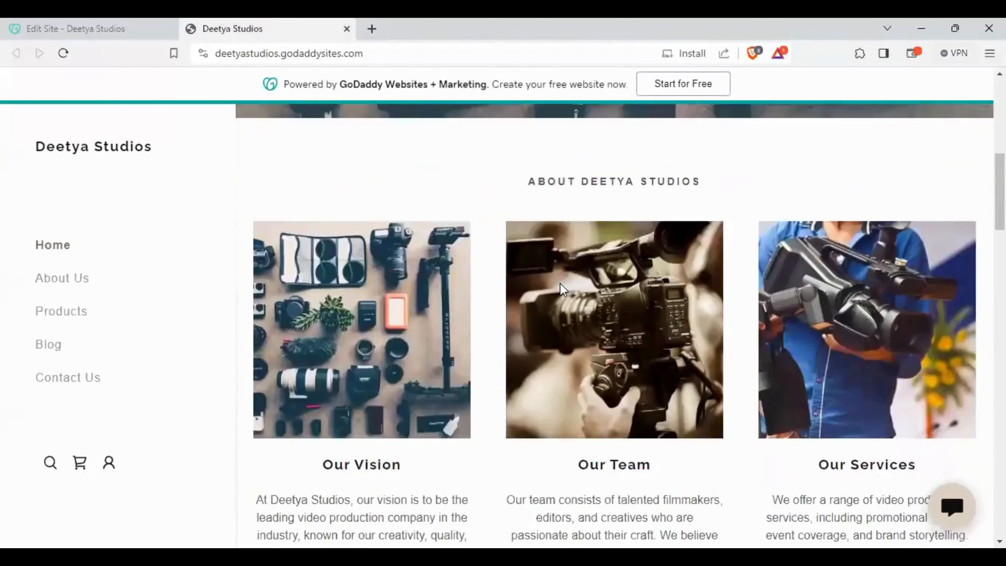
scroll(560, 283, "down", 2)
scroll(560, 283, "down", 10)
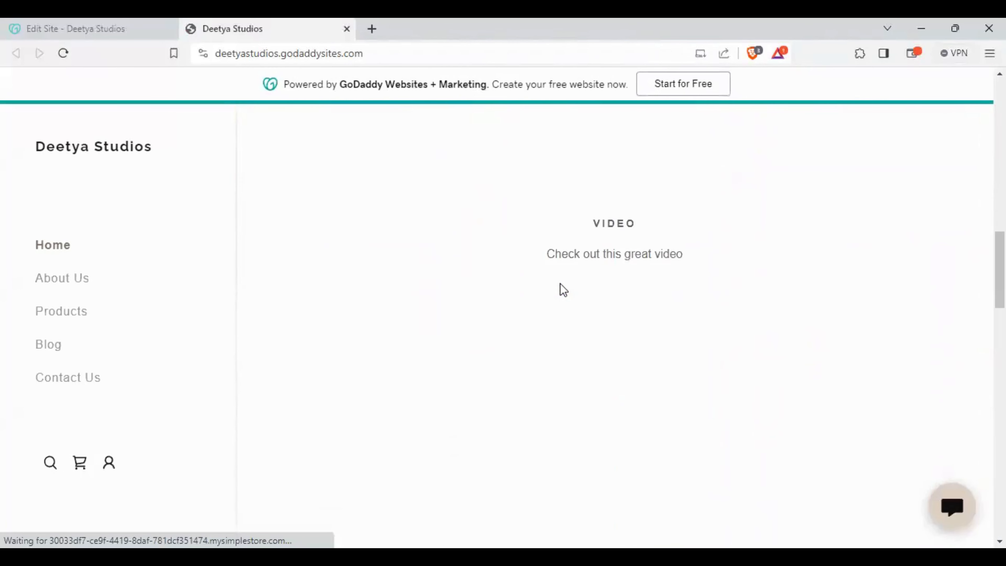
scroll(560, 283, "down", 10)
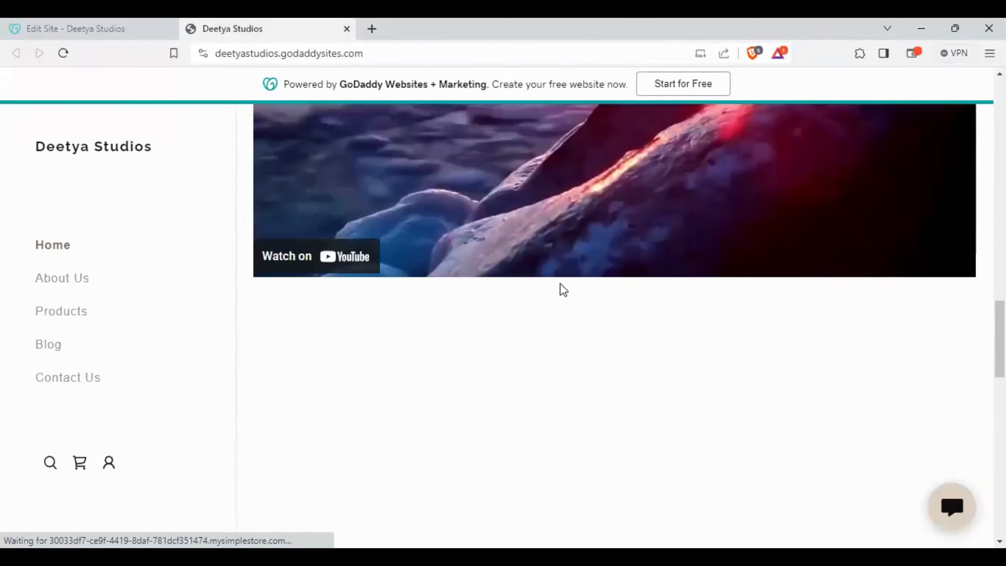
scroll(544, 293, "up", 20)
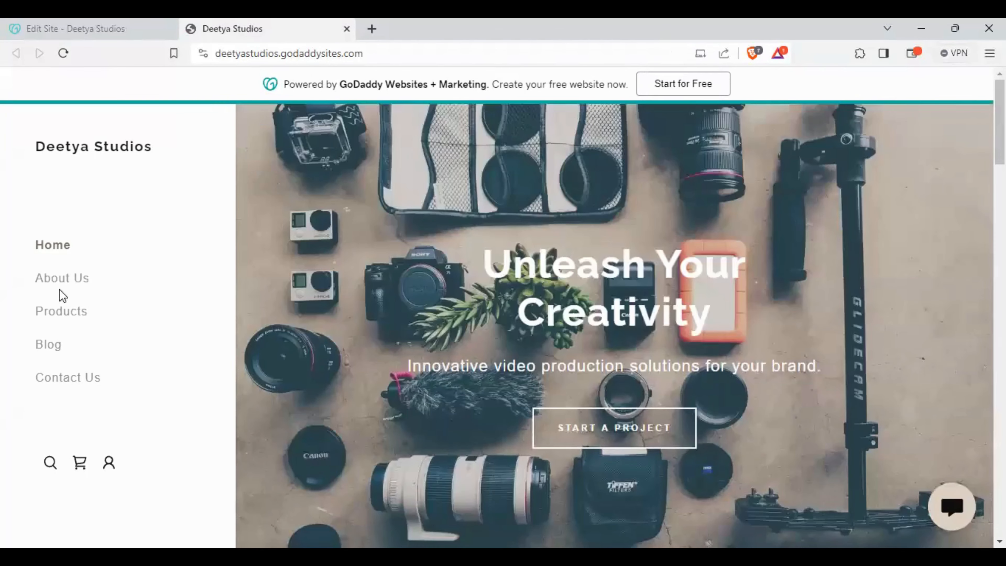
Check the About Us, Products, Blog and Contact Us pages on the live site and close it.
left_click(68, 291)
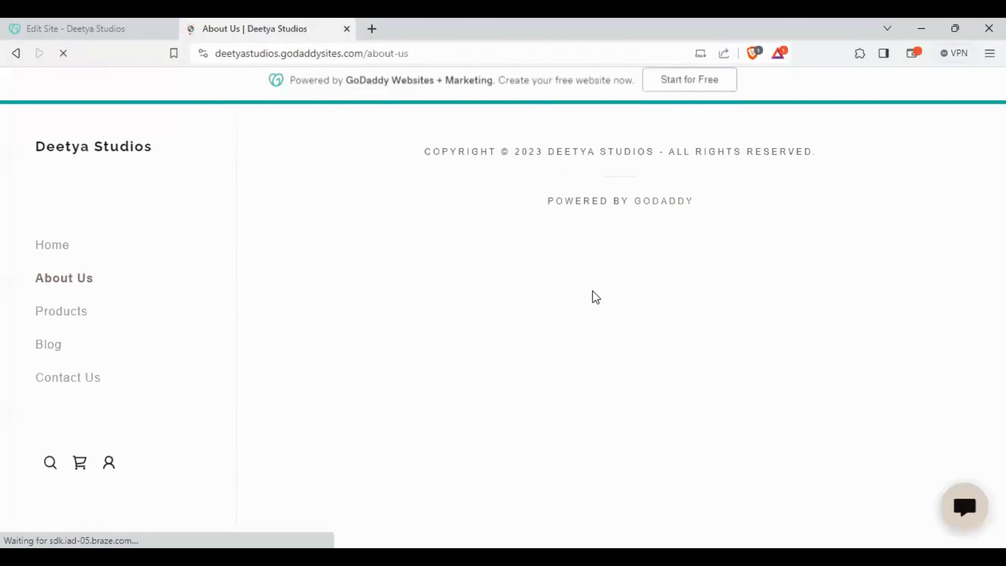
left_click(60, 318)
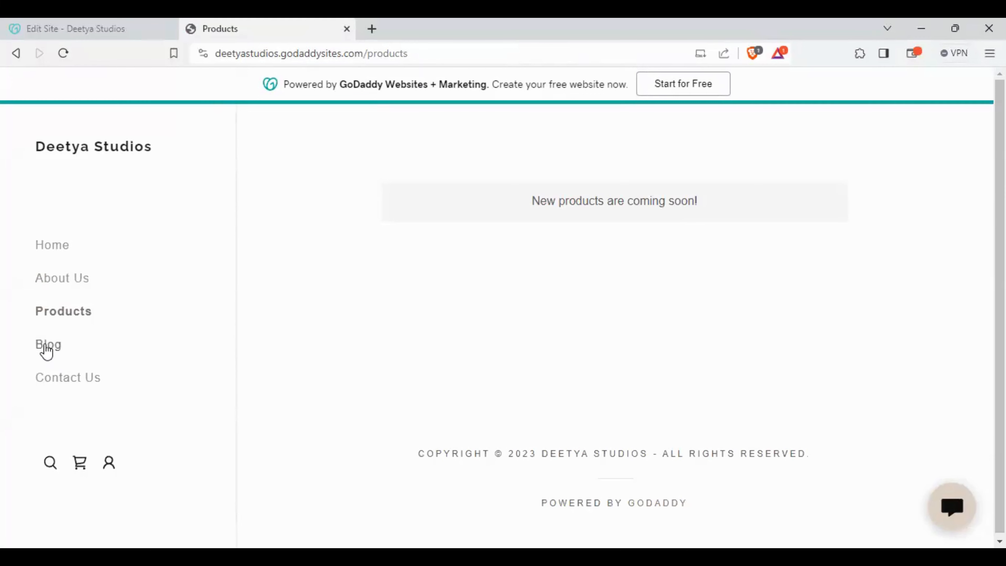
left_click(55, 350)
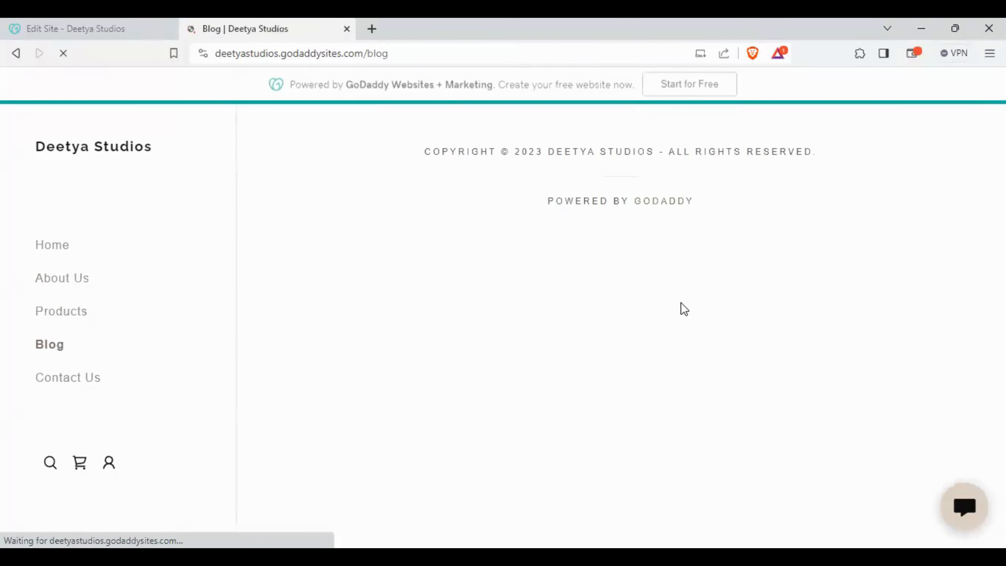
left_click(51, 380)
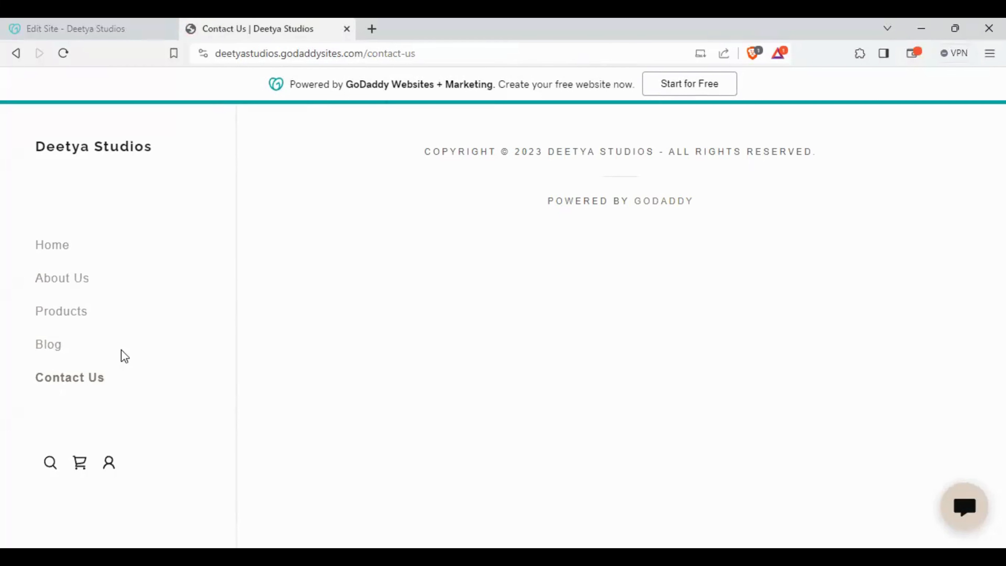
left_click(347, 29)
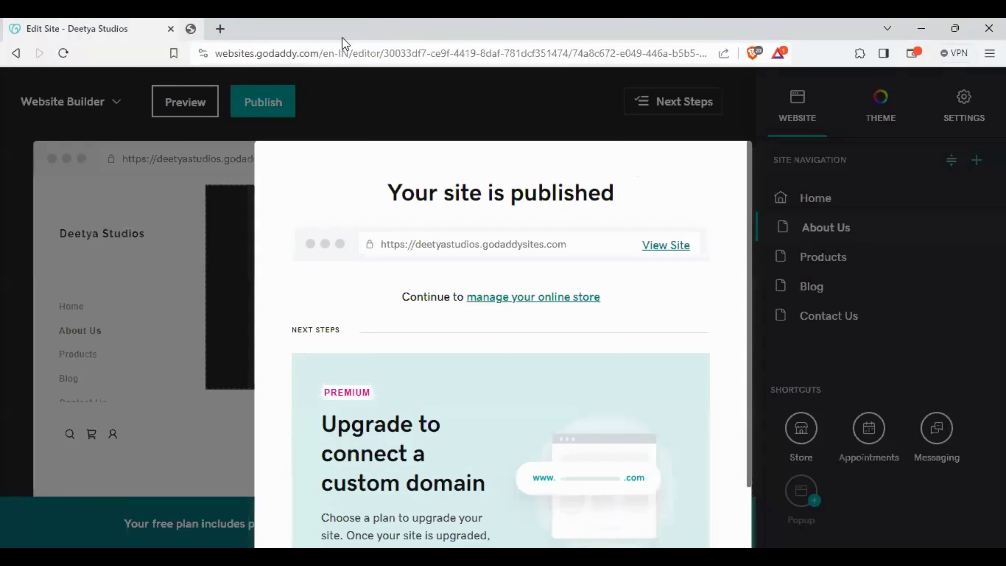
Replace the Home page header's cover image with the stock photo of two people at video-editing monitors.
left_click(64, 53)
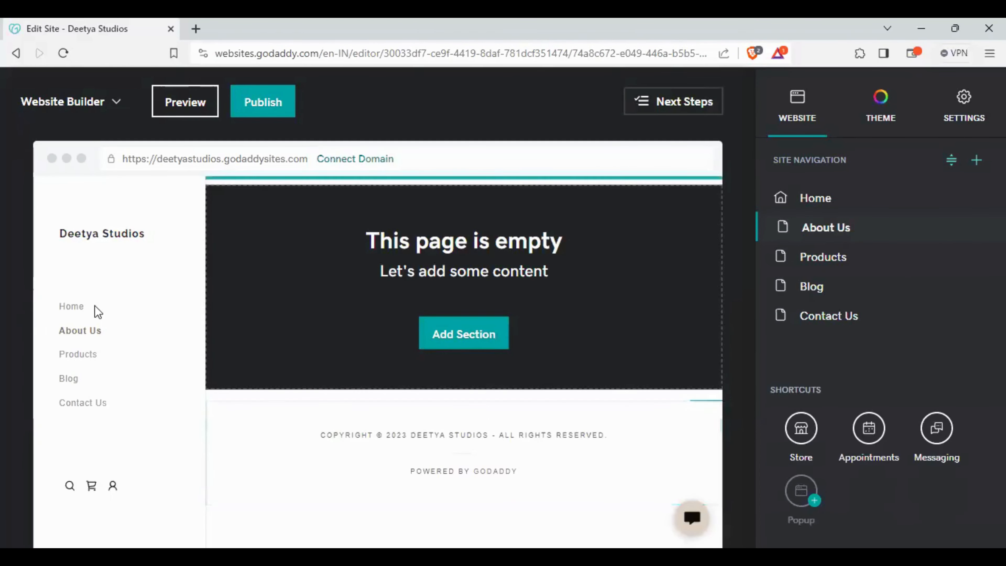
left_click(81, 309)
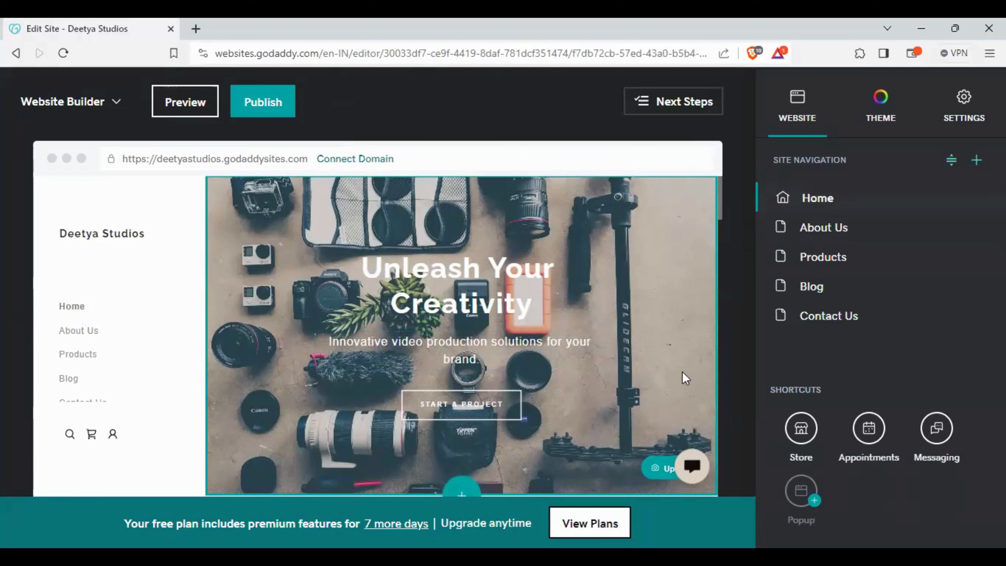
left_click(662, 286)
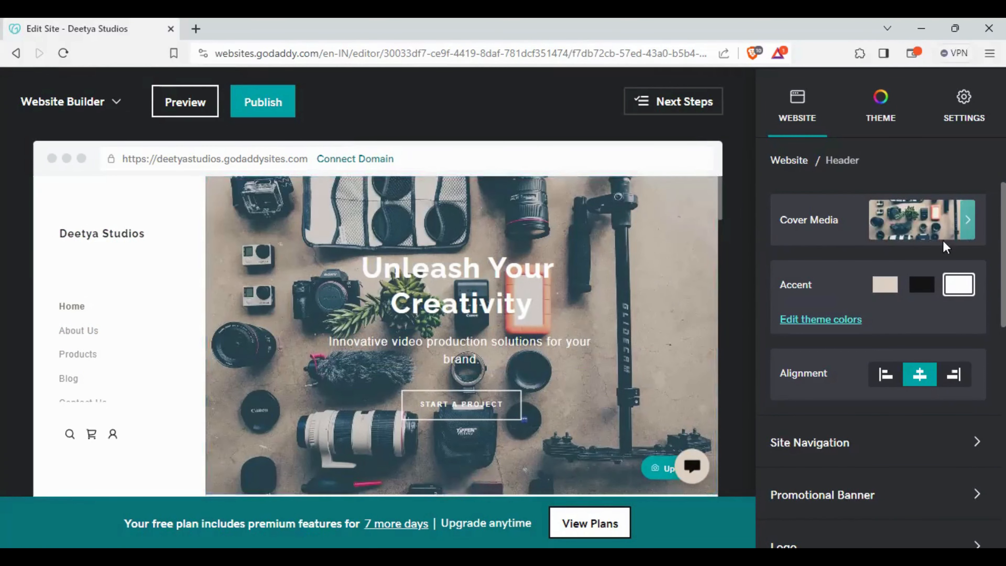
left_click(969, 226)
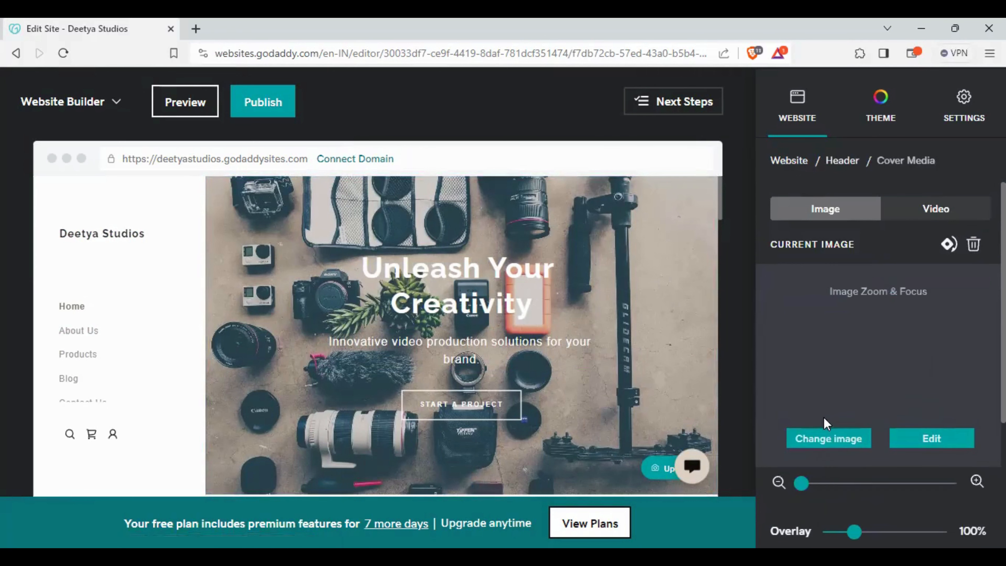
left_click(828, 439)
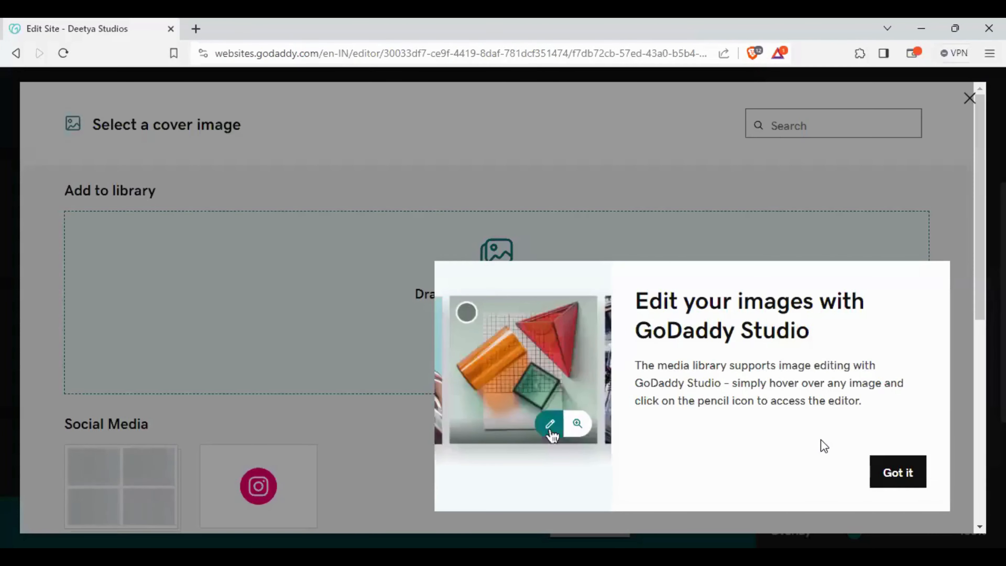
left_click(882, 469)
scroll(571, 357, "down", 3)
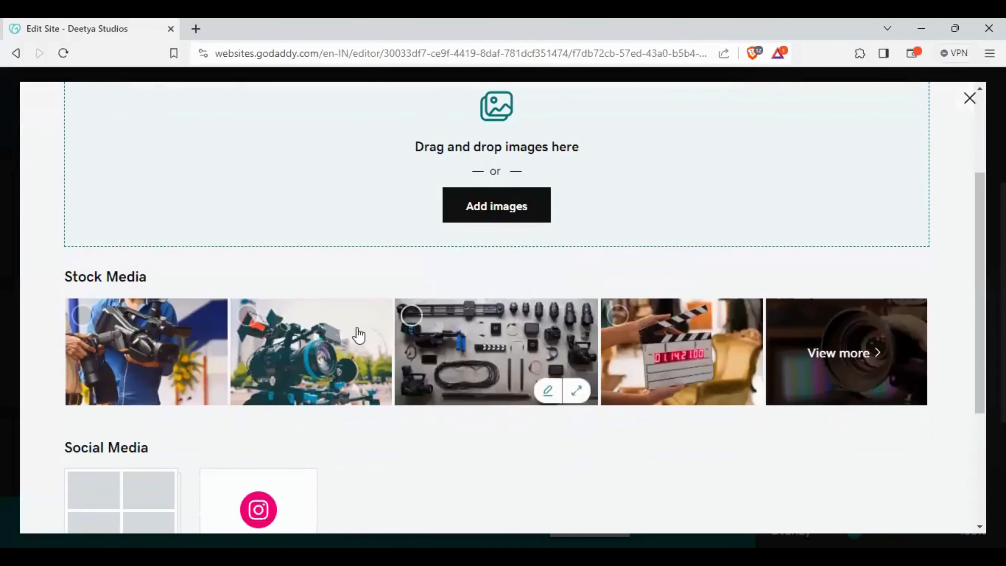
left_click(863, 359)
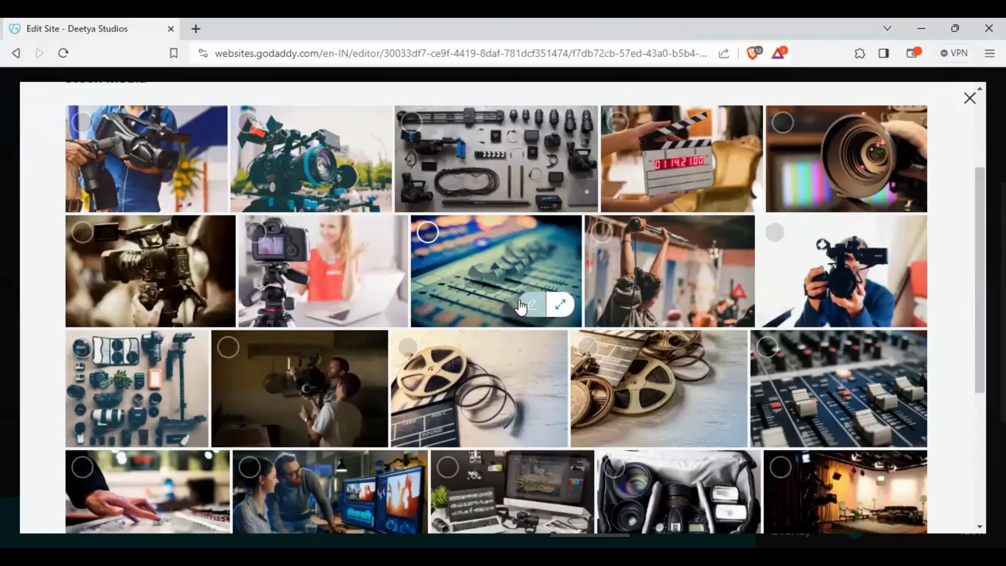
scroll(515, 307, "down", 4)
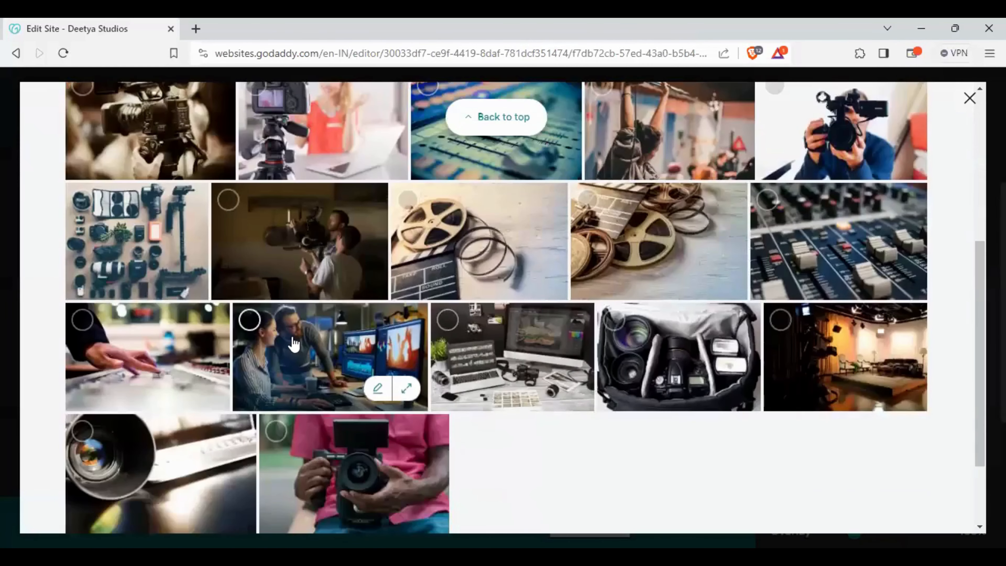
left_click(305, 338)
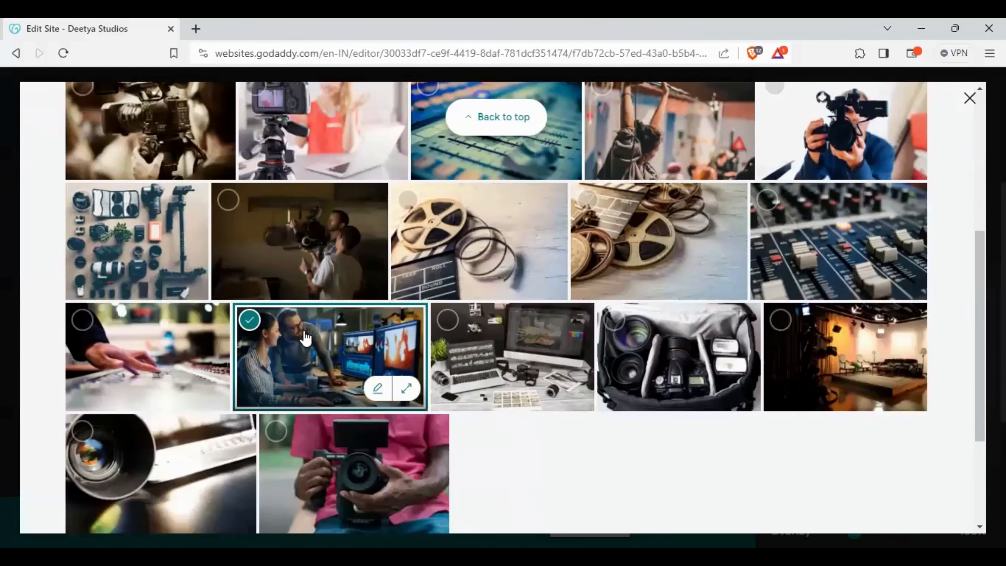
left_click(897, 513)
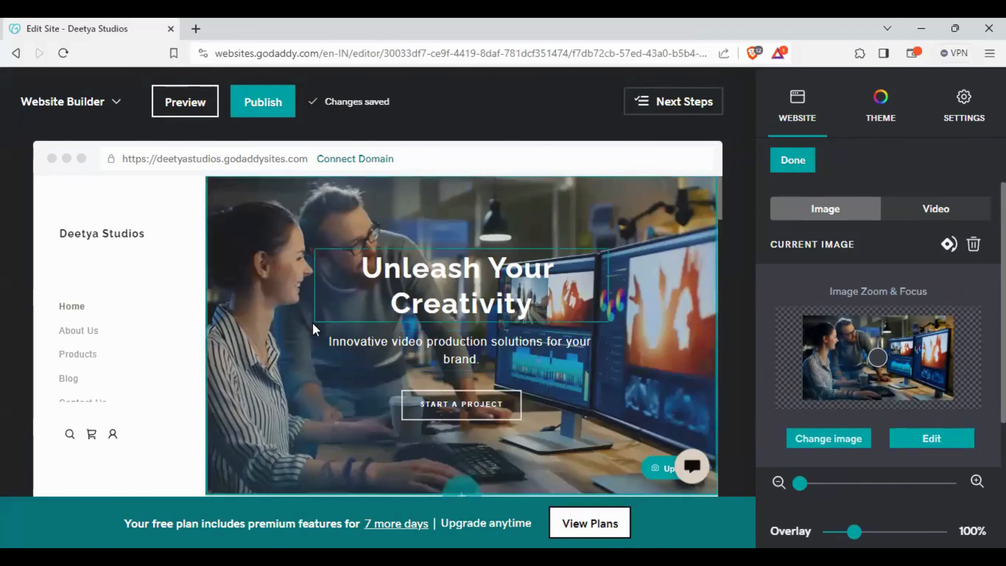
Examine the editable headline and paragraph text in the Home page header.
left_click(477, 270)
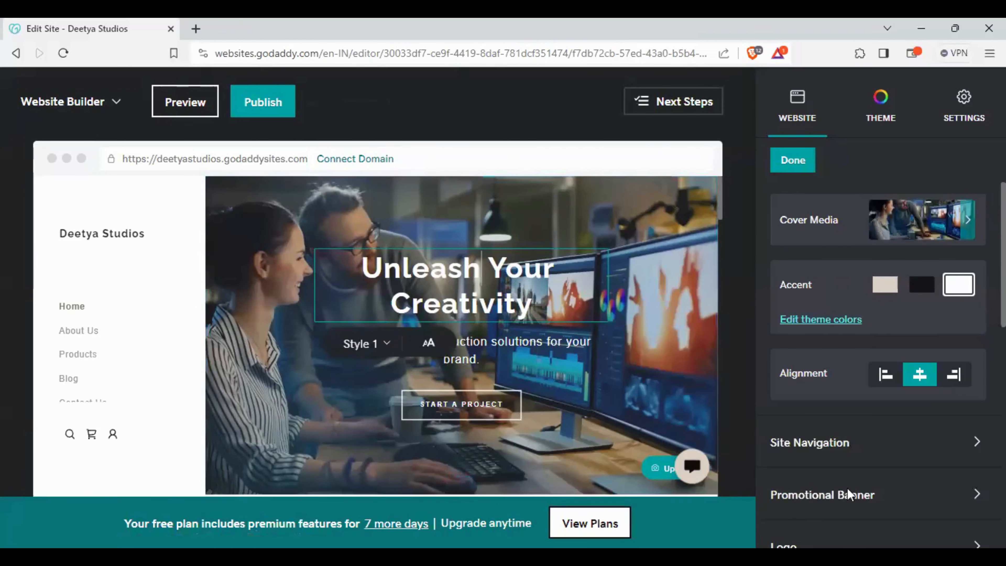
scroll(869, 359, "down", 8)
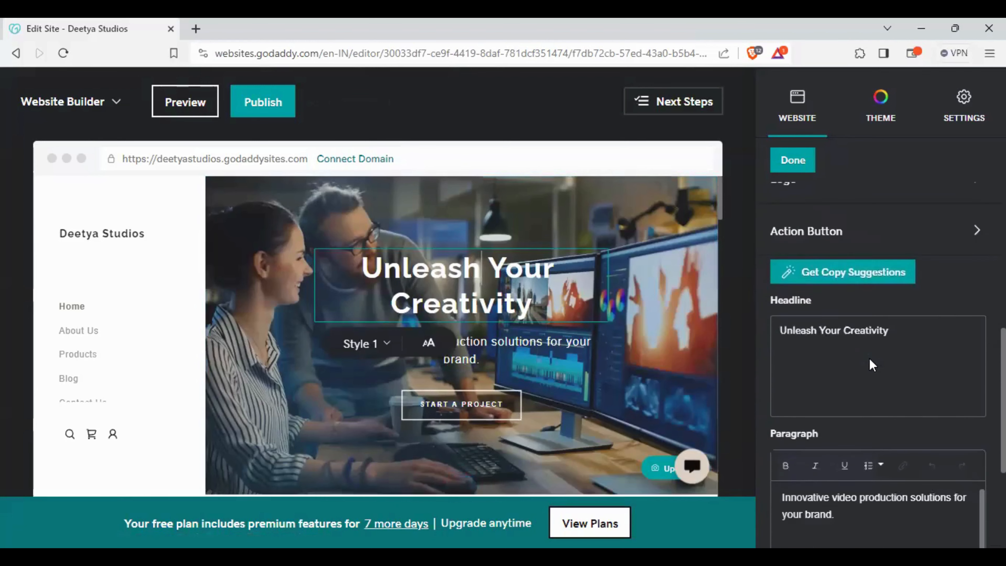
scroll(870, 359, "down", 3)
scroll(870, 306, "up", 2)
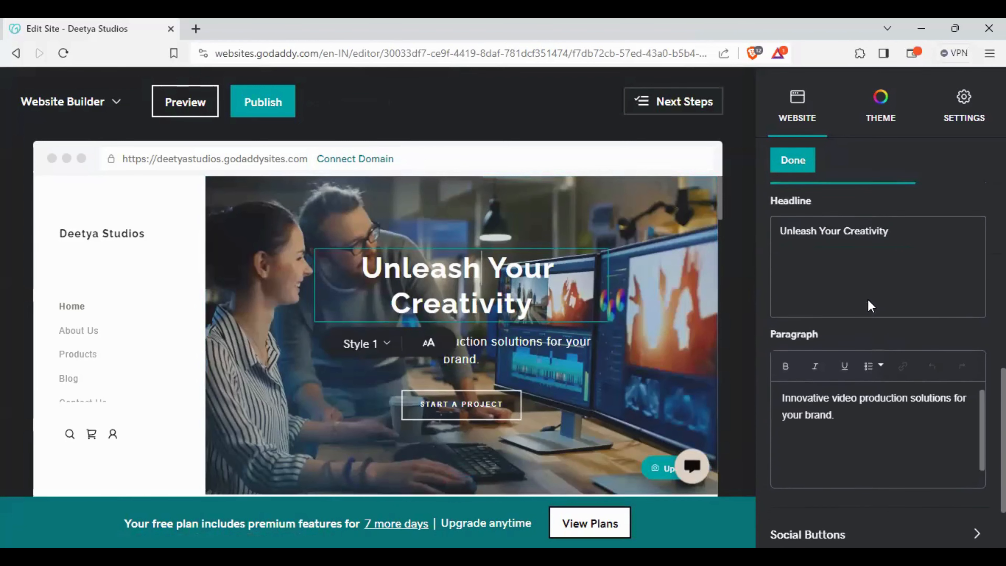
left_click(898, 268)
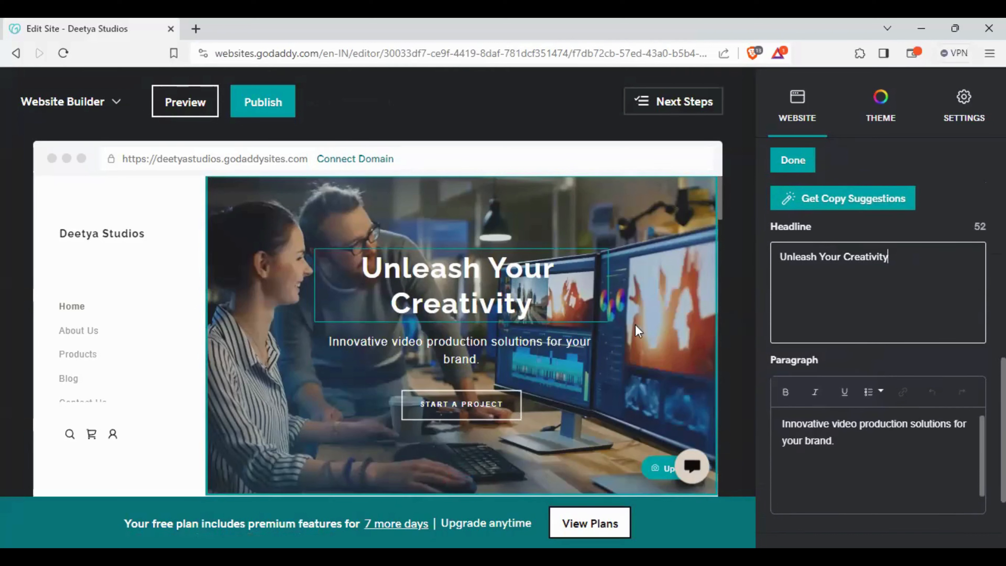
left_click(468, 358)
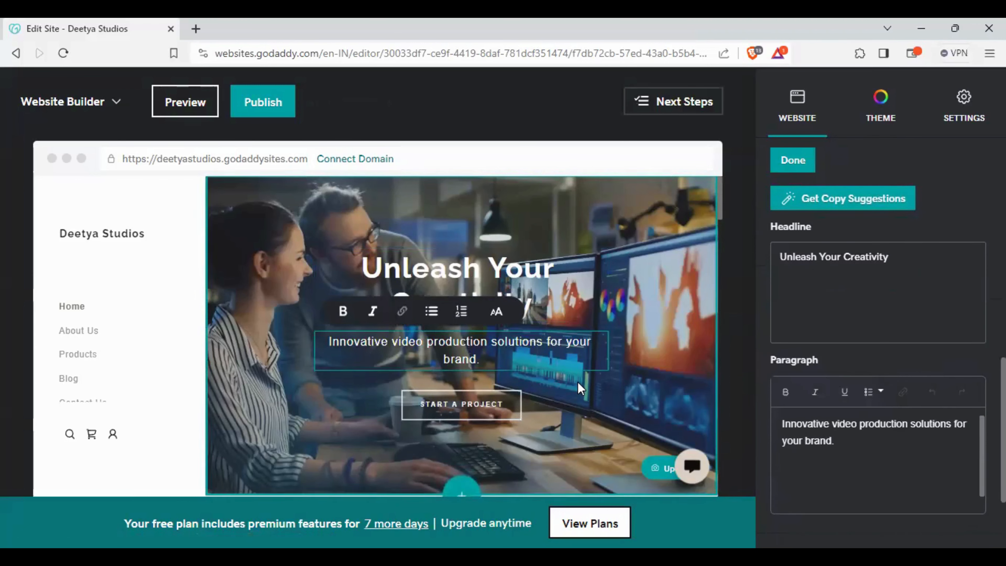
Open the Start a Project button's settings and switch the action button off and on again.
left_click(491, 412)
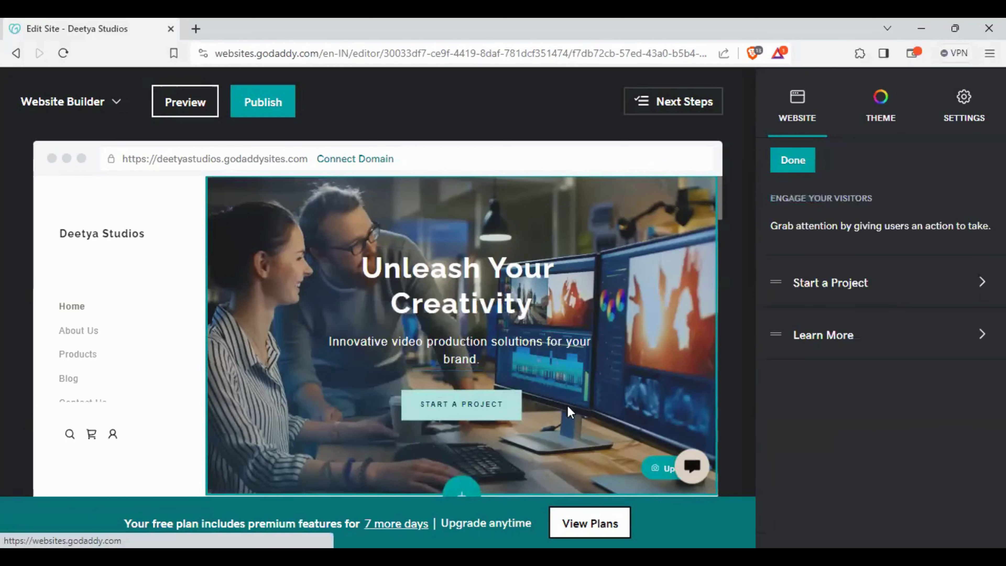
left_click(888, 292)
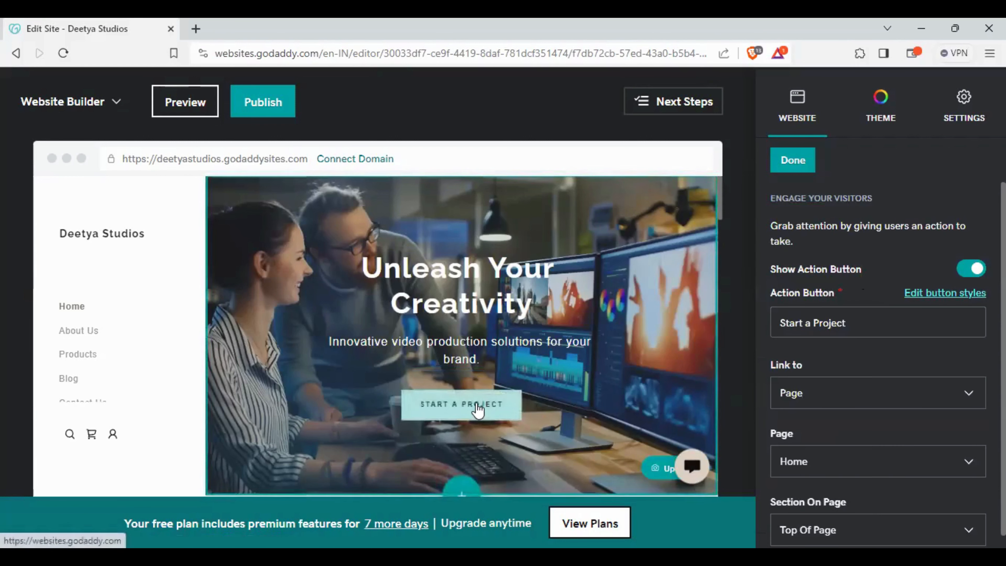
left_click(971, 269)
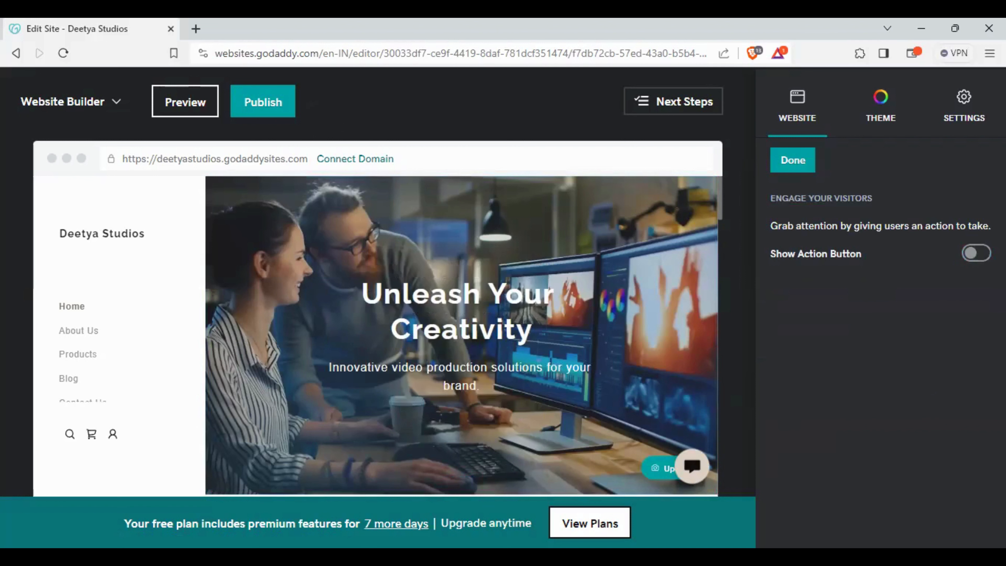
left_click(977, 253)
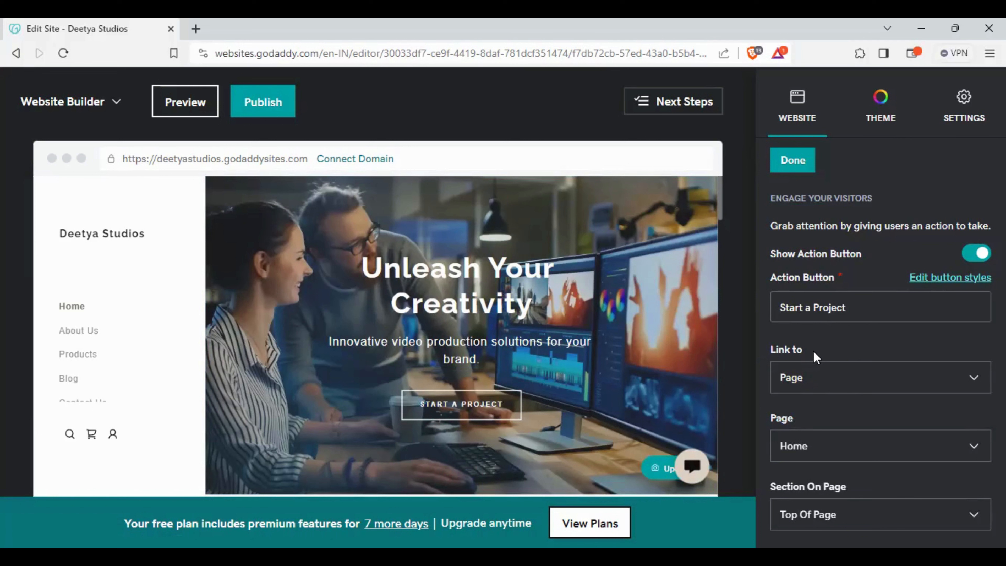
Try Website URL as the link type for the Start a Project button and look over the site's page menu.
left_click(813, 380)
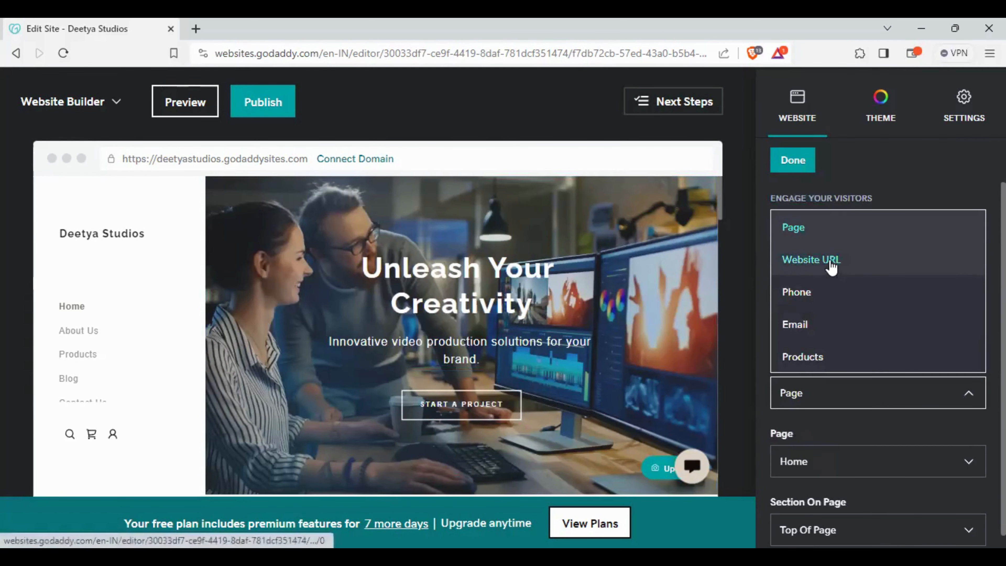
left_click(820, 267)
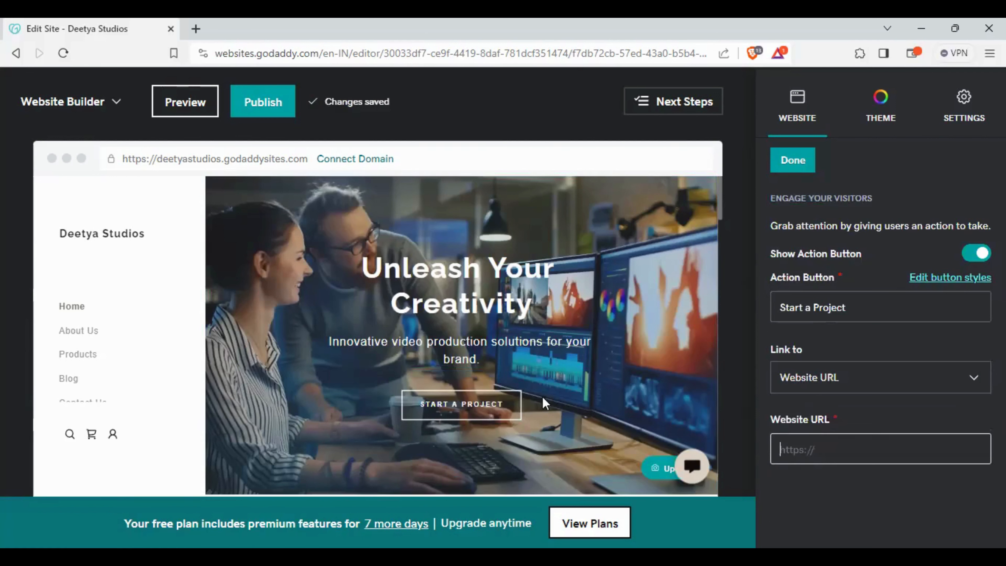
scroll(91, 363, "down", 1)
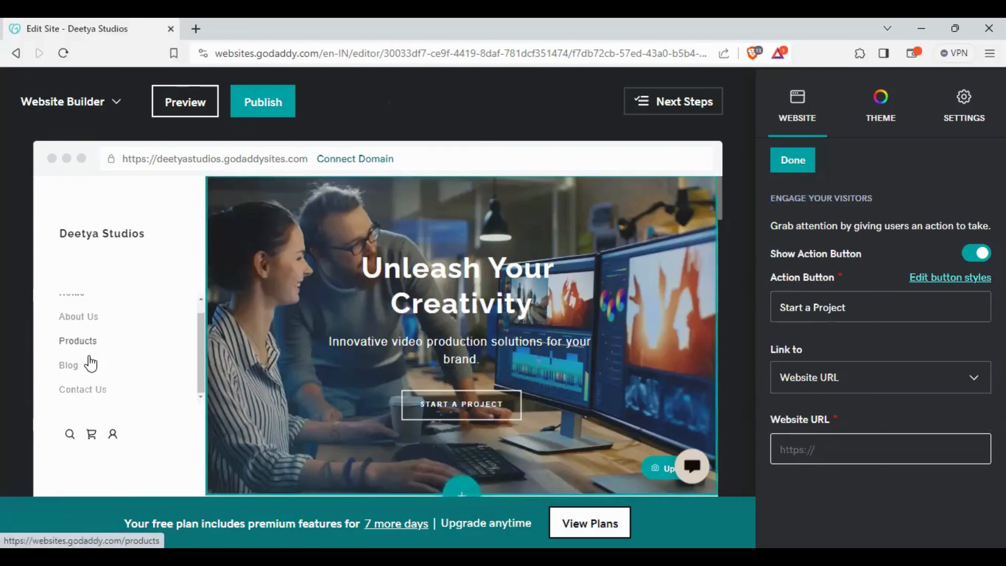
scroll(91, 363, "up", 1)
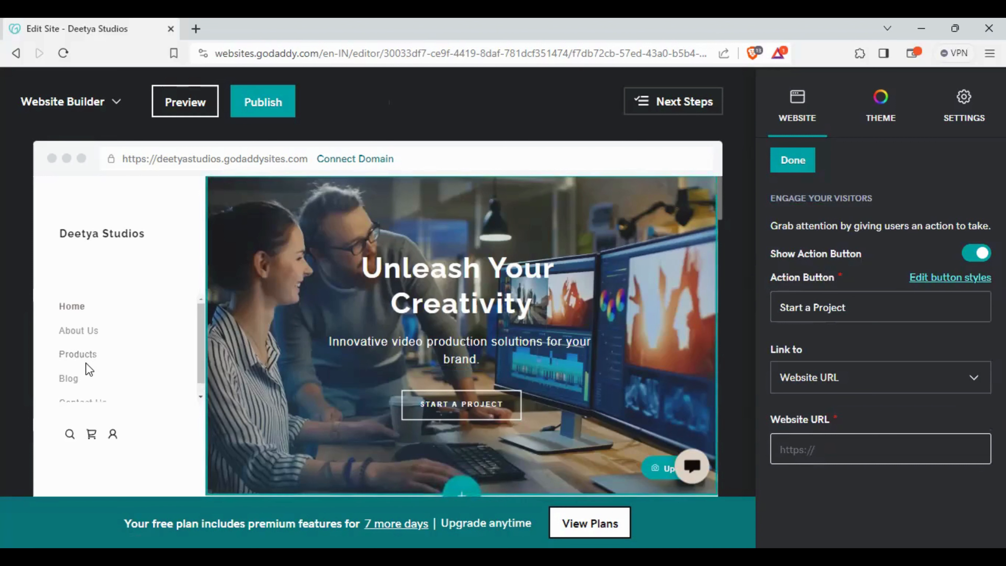
scroll(90, 394, "down", 1)
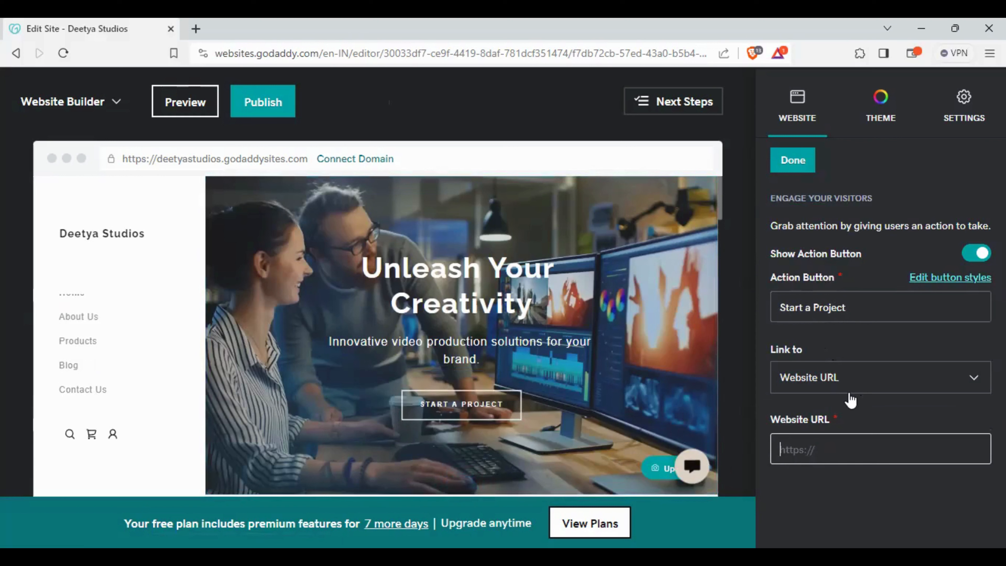
Link the Start a Project button to the Contact Us page and finish editing the button.
left_click(857, 387)
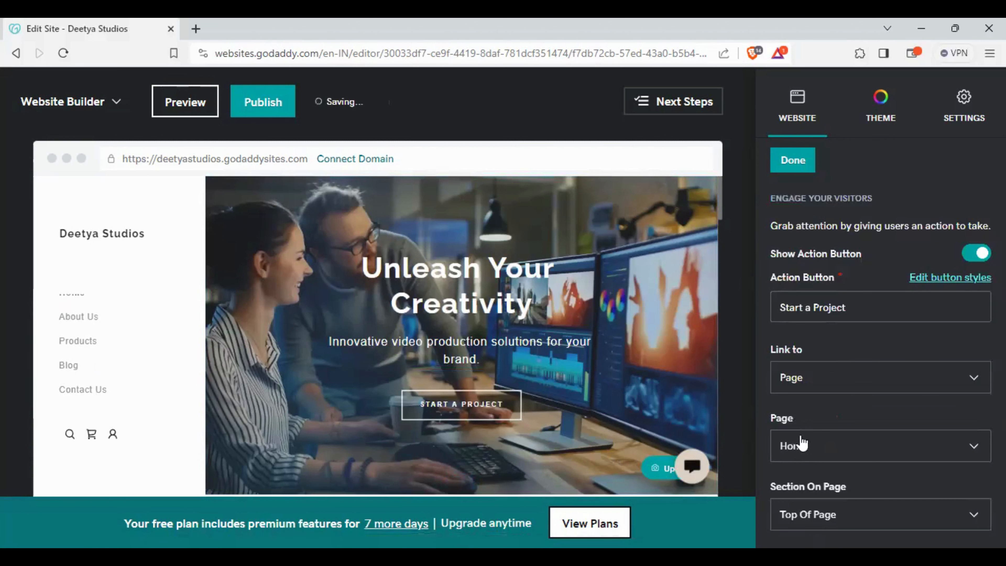
left_click(819, 448)
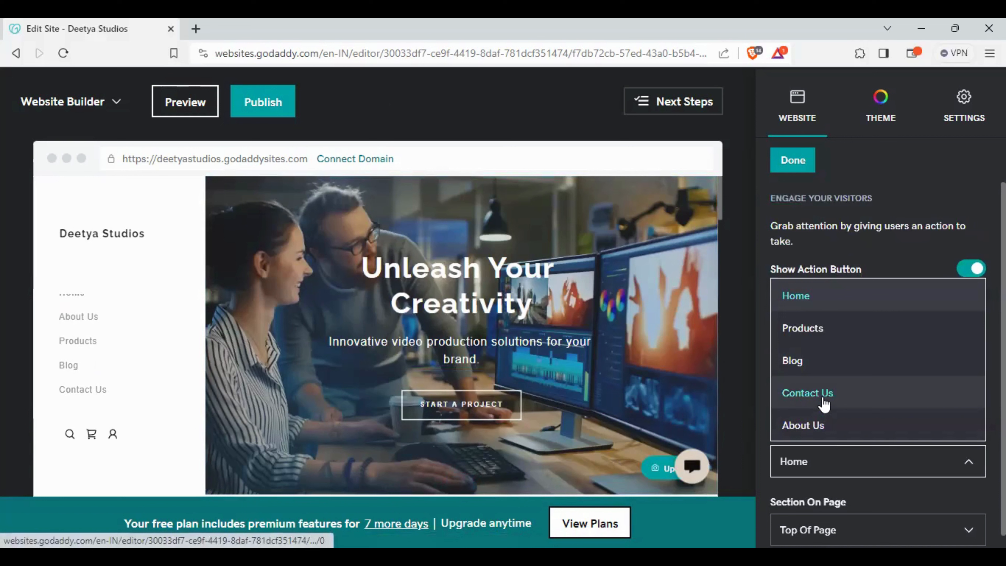
left_click(808, 393)
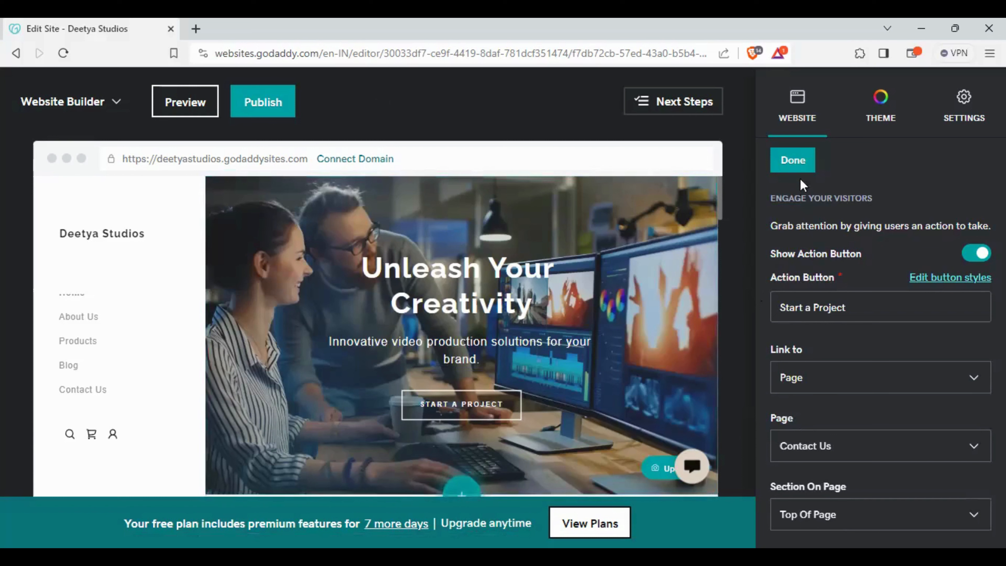
left_click(800, 167)
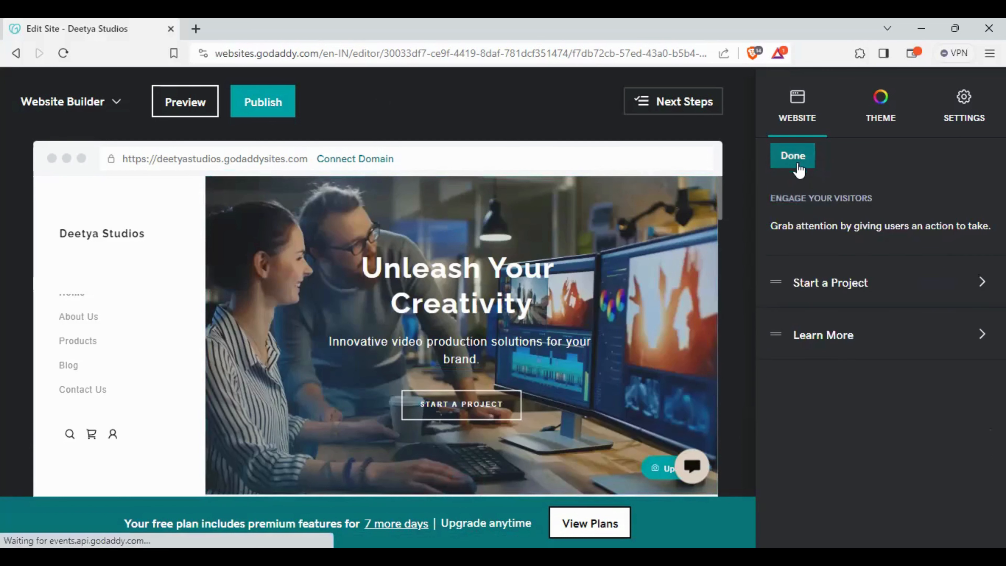
Publish the site, test the Start a Project button on the live version, close it and reload the editor.
left_click(265, 109)
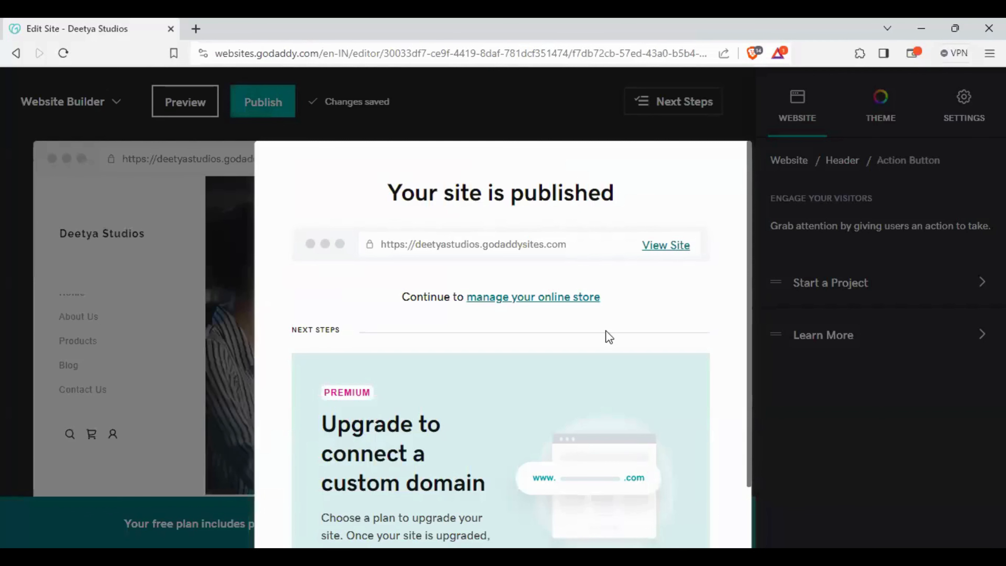
left_click(675, 247)
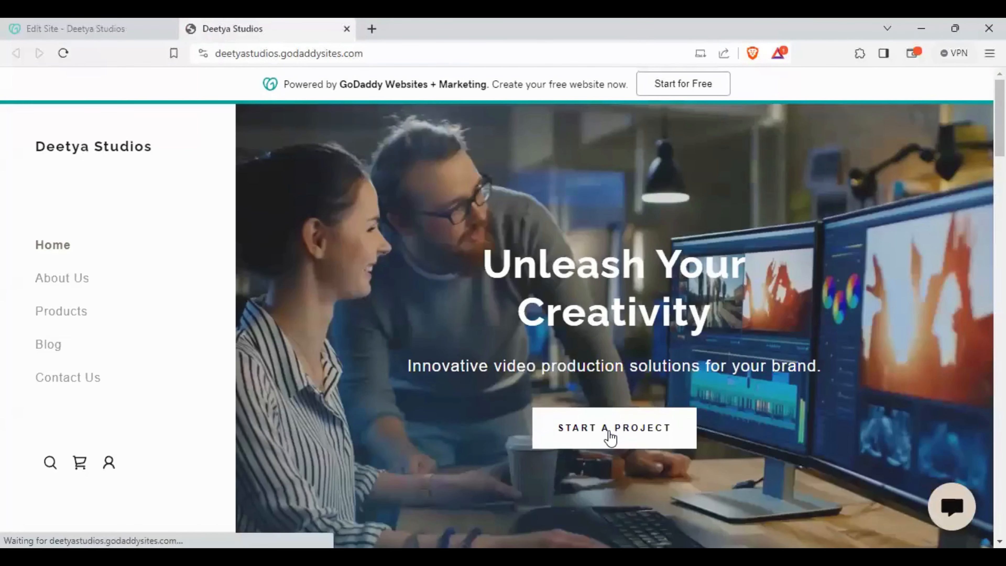
left_click(610, 436)
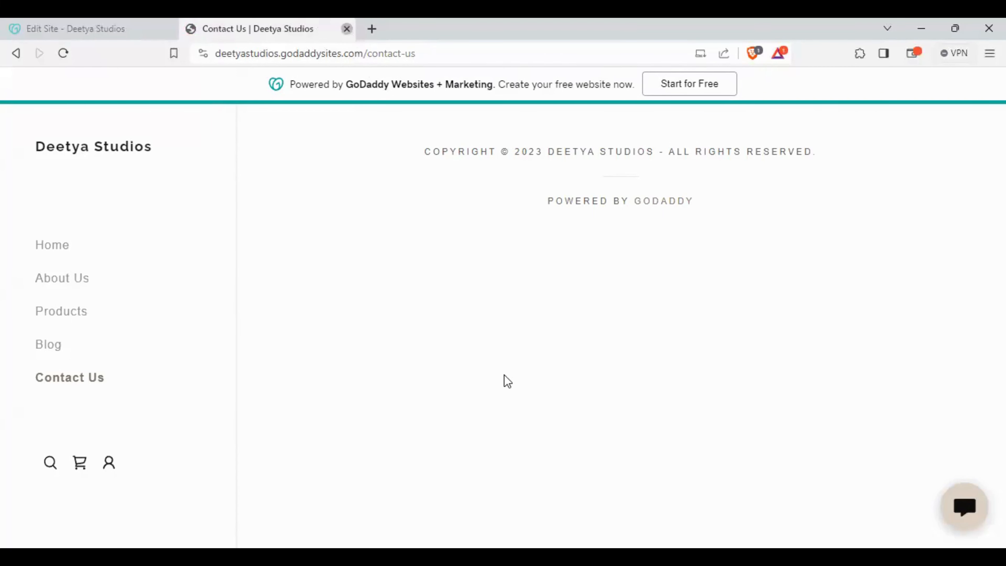
key("ctrl+w")
left_click(67, 55)
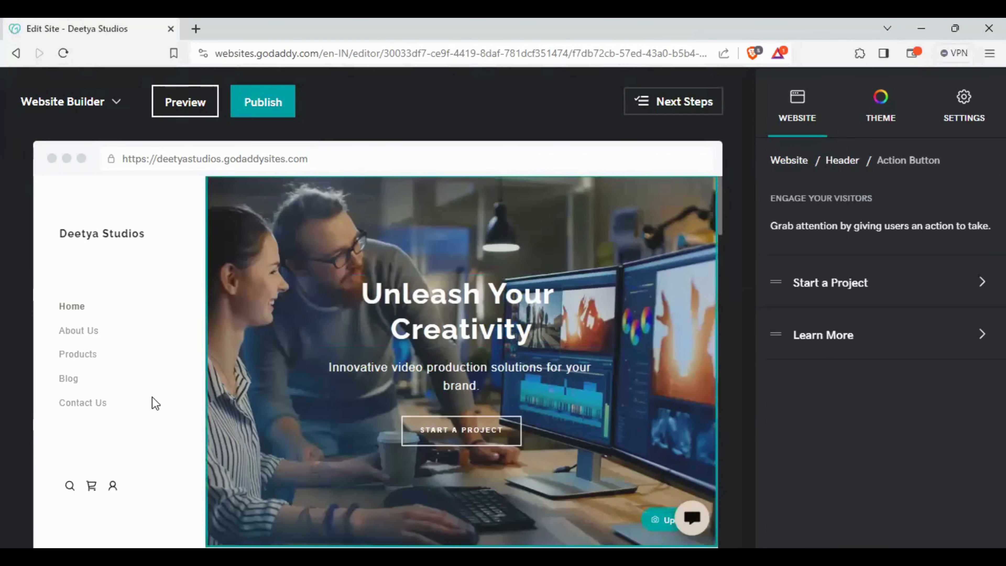
Go to the empty Contact Us page and search the available sections for "contact".
left_click(89, 403)
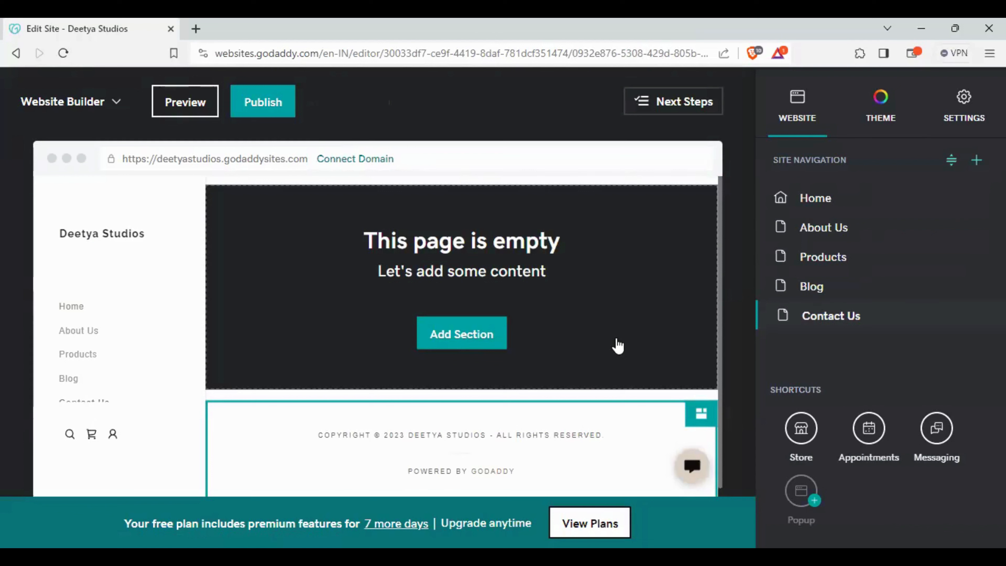
left_click(470, 340)
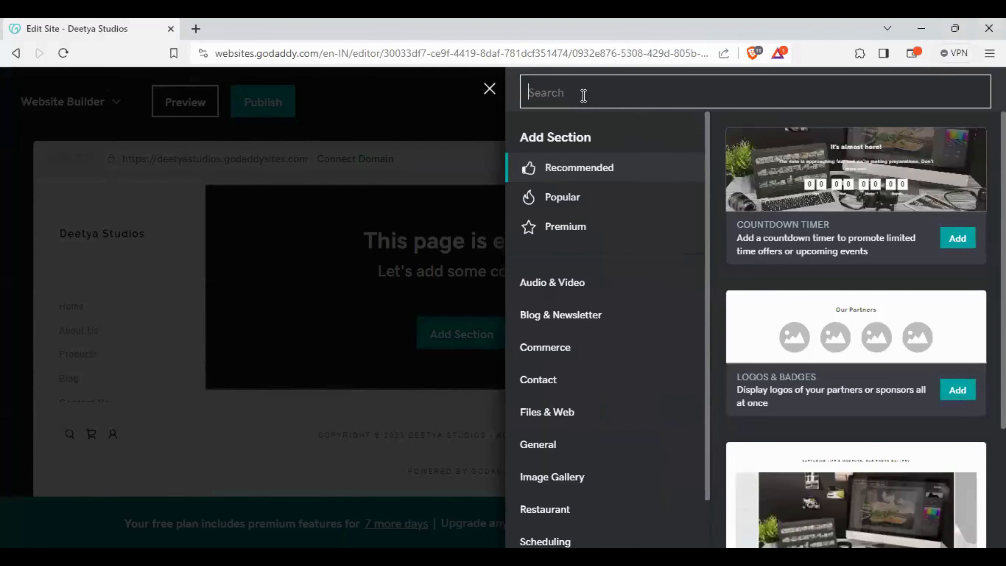
type("con")
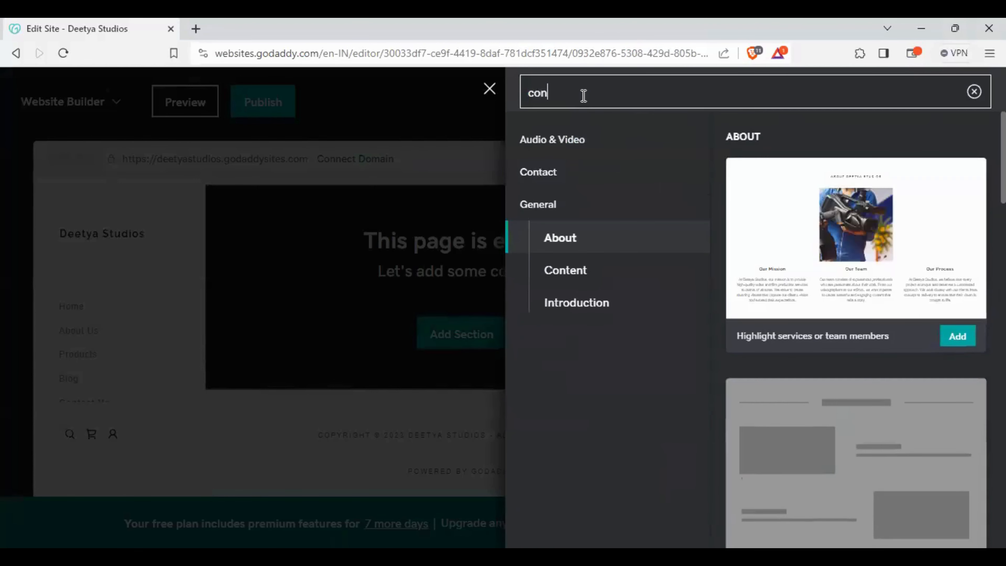
type("tact")
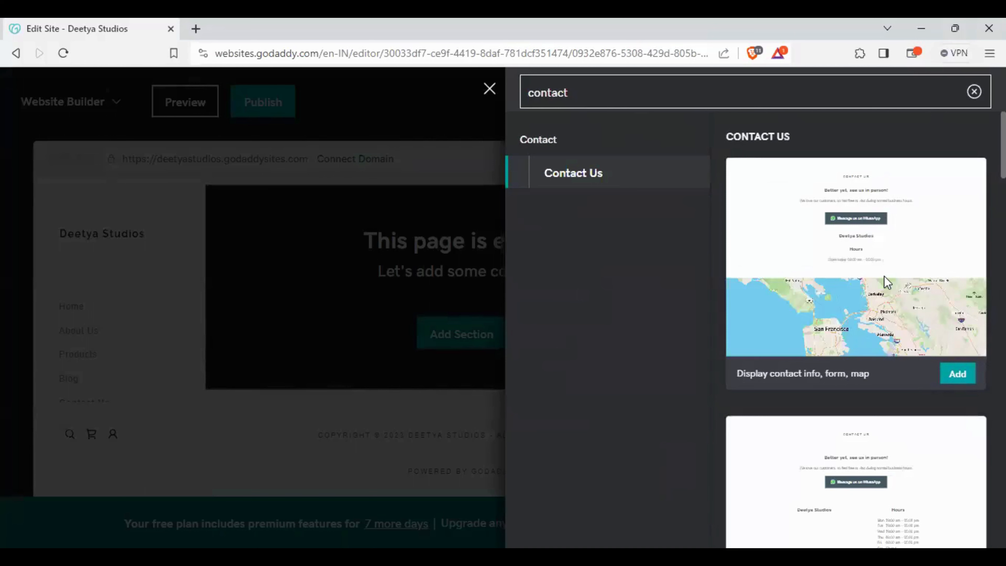
Compare the contact layouts and add the contact info, hours and map section with the map beside the text.
scroll(877, 409, "down", 5)
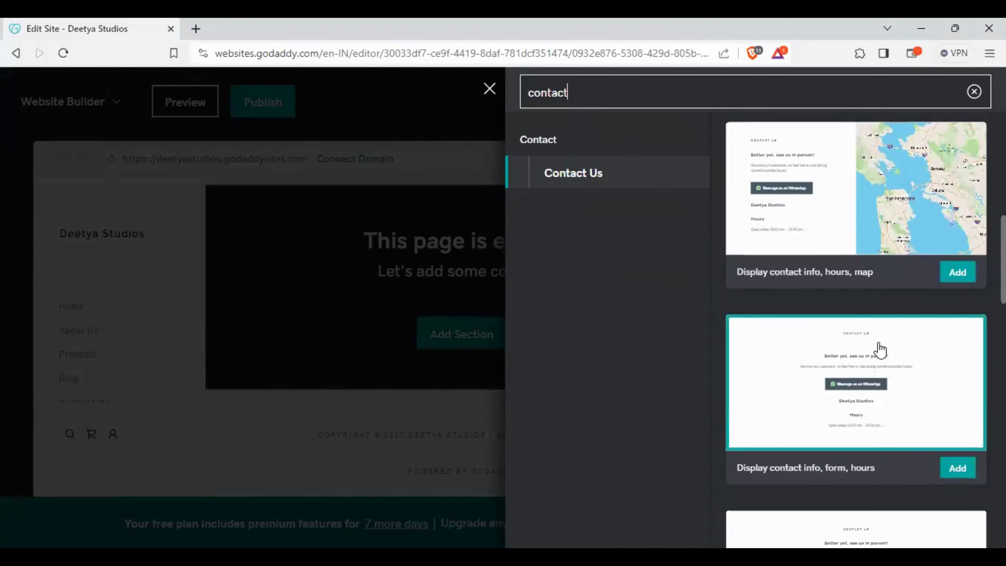
scroll(878, 349, "down", 6)
scroll(877, 373, "down", 2)
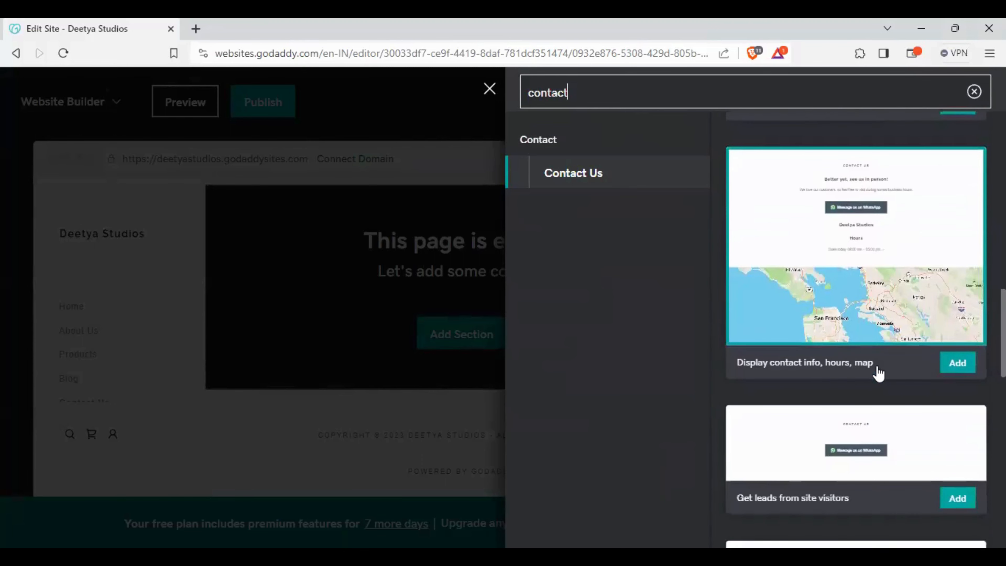
scroll(879, 374, "down", 10)
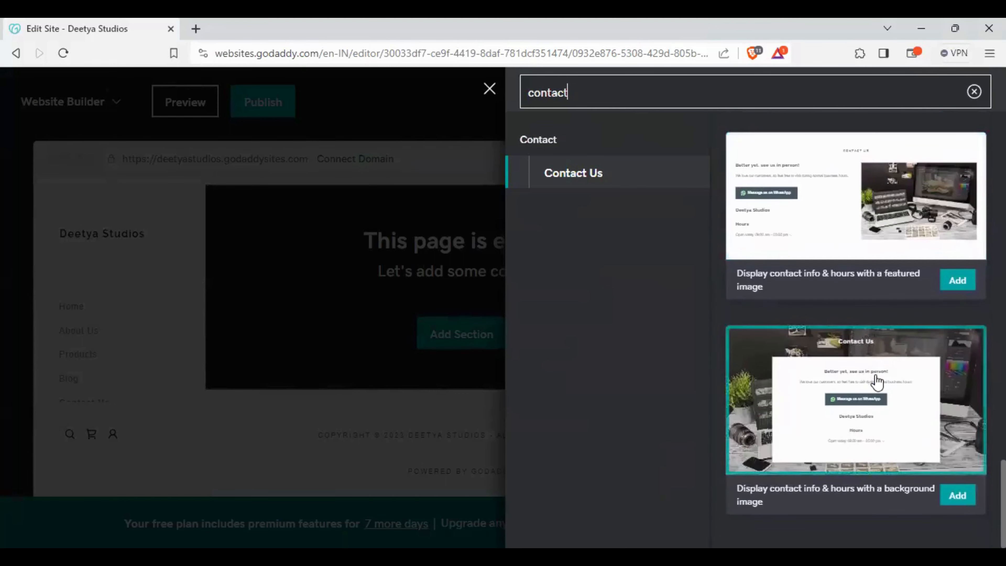
scroll(880, 412, "up", 8)
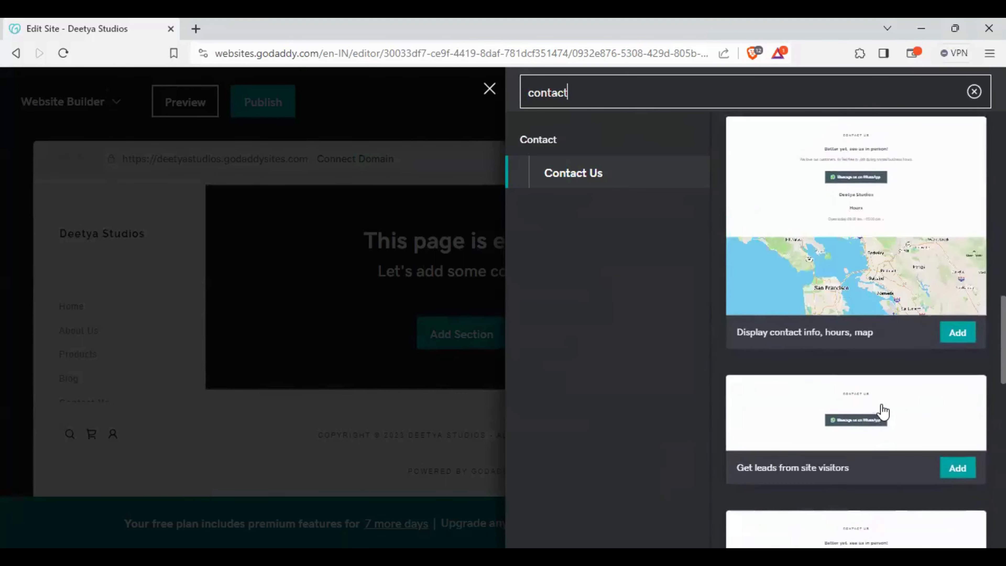
scroll(882, 413, "up", 6)
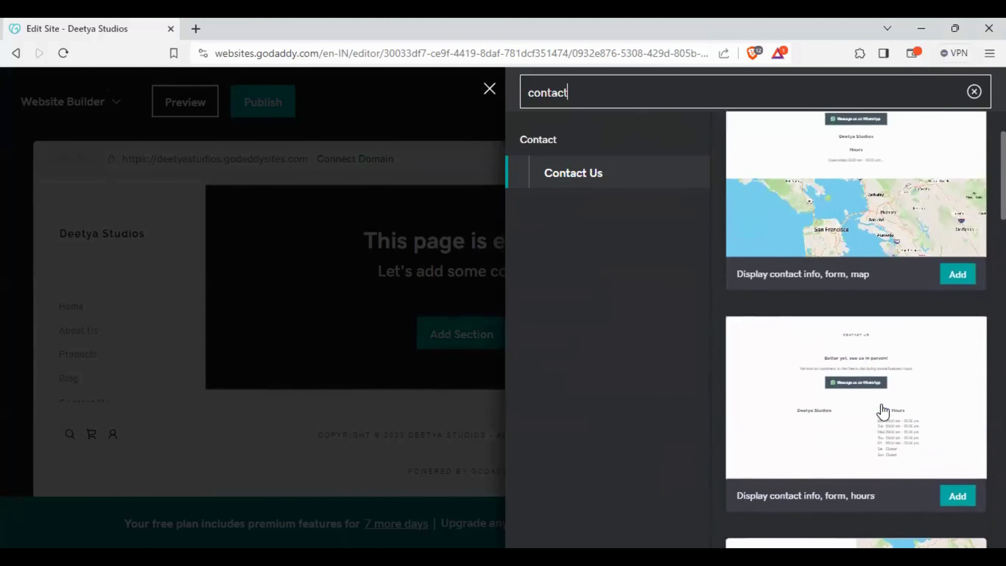
scroll(883, 412, "down", 4)
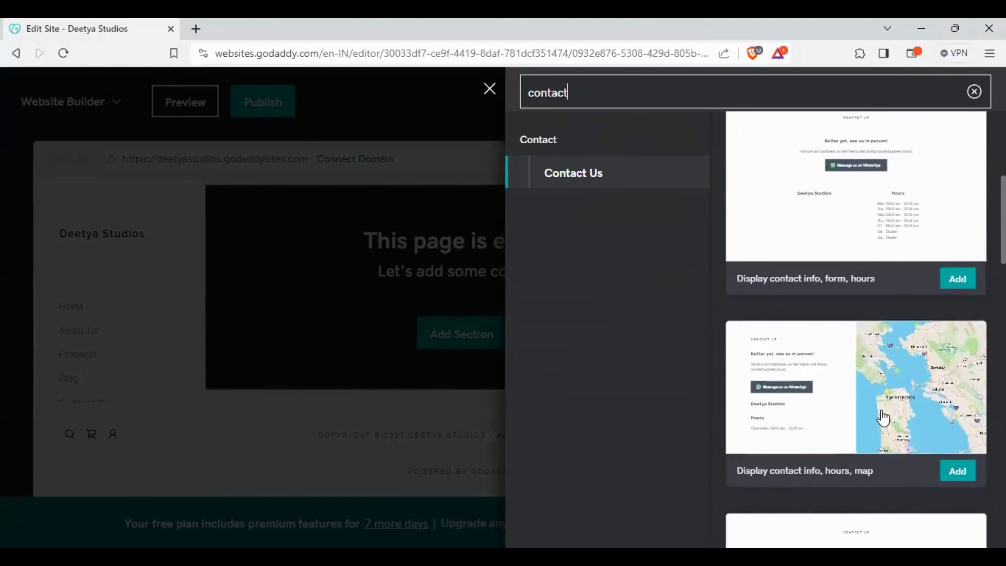
left_click(864, 392)
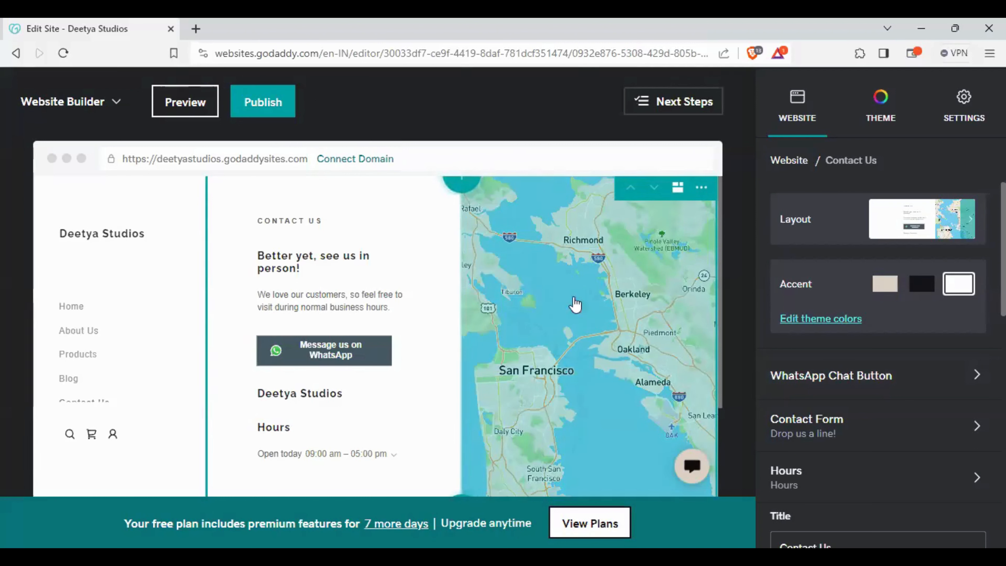
Open the map's address settings and switch Show Map off and on again.
left_click(605, 273)
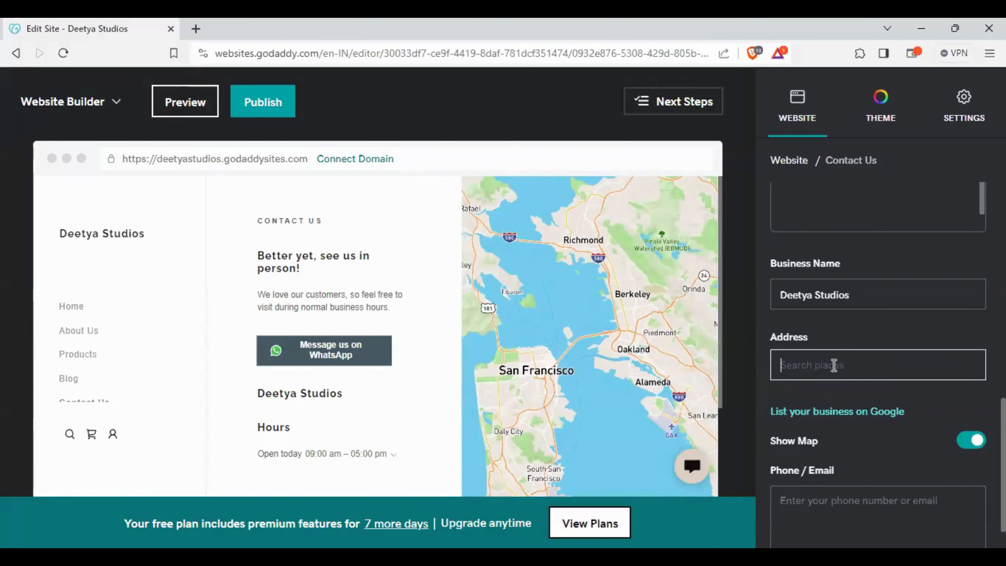
left_click(969, 440)
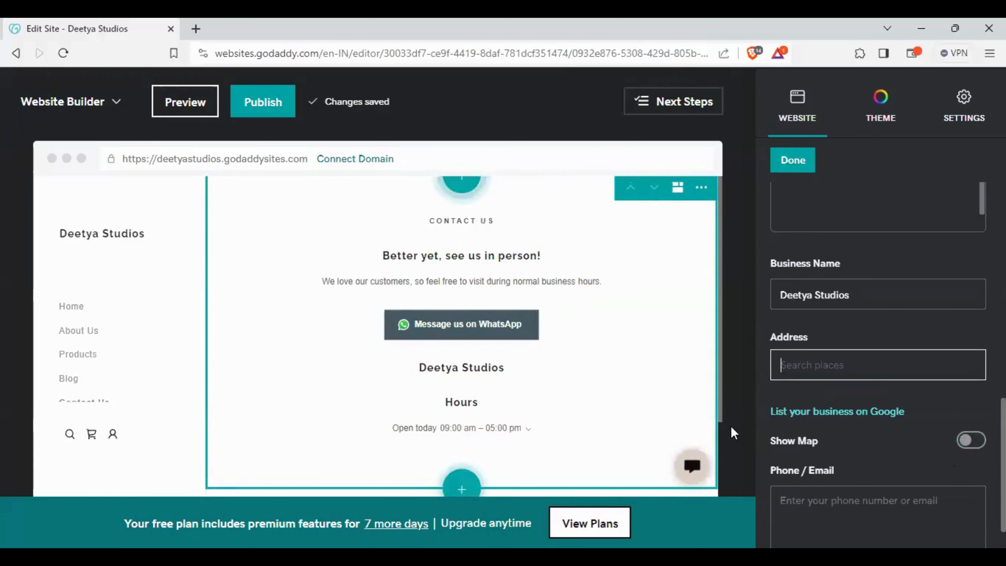
left_click(971, 441)
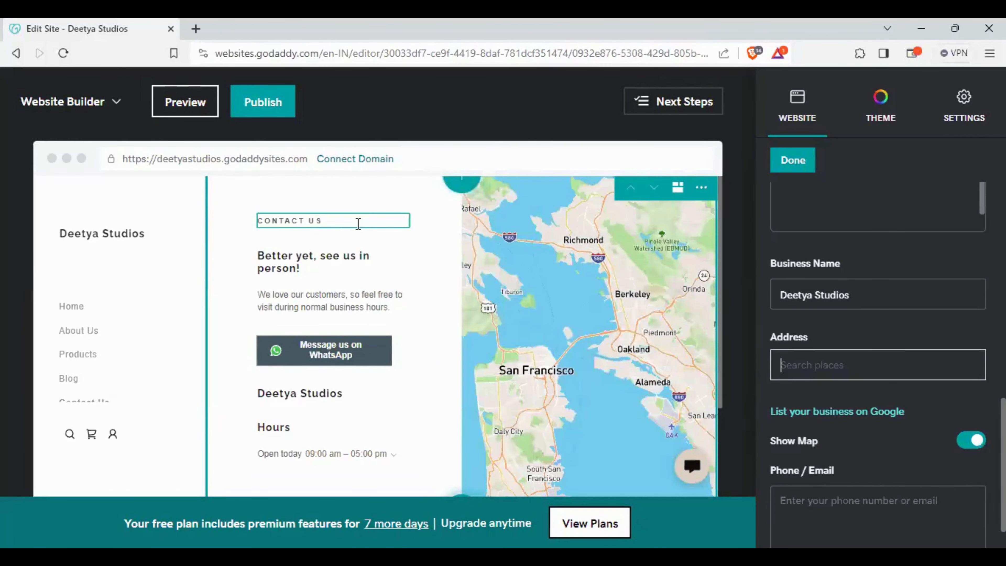
Examine the title, heading and description settings of the Contact Us section.
left_click(360, 225)
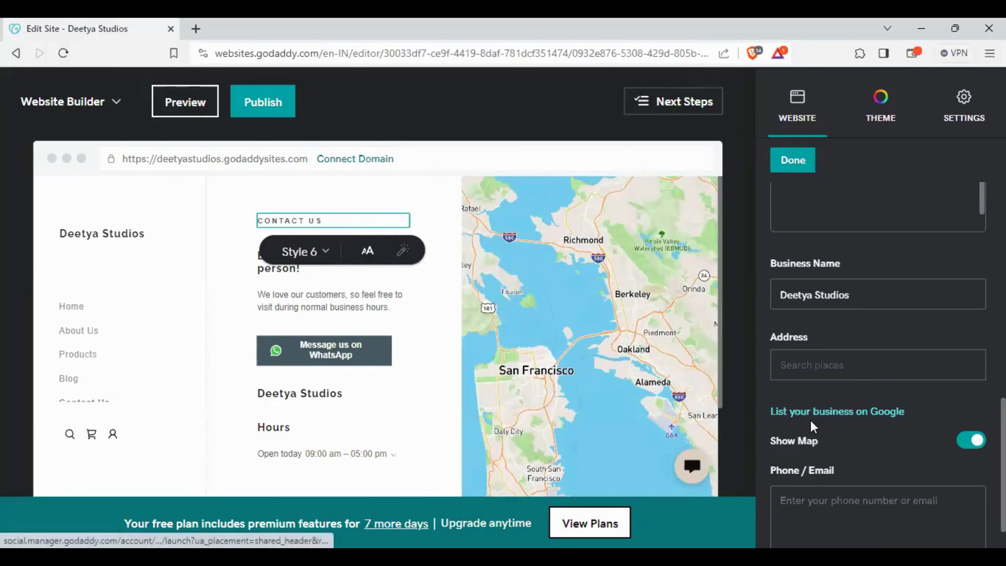
scroll(816, 427, "up", 10)
scroll(816, 429, "up", 2)
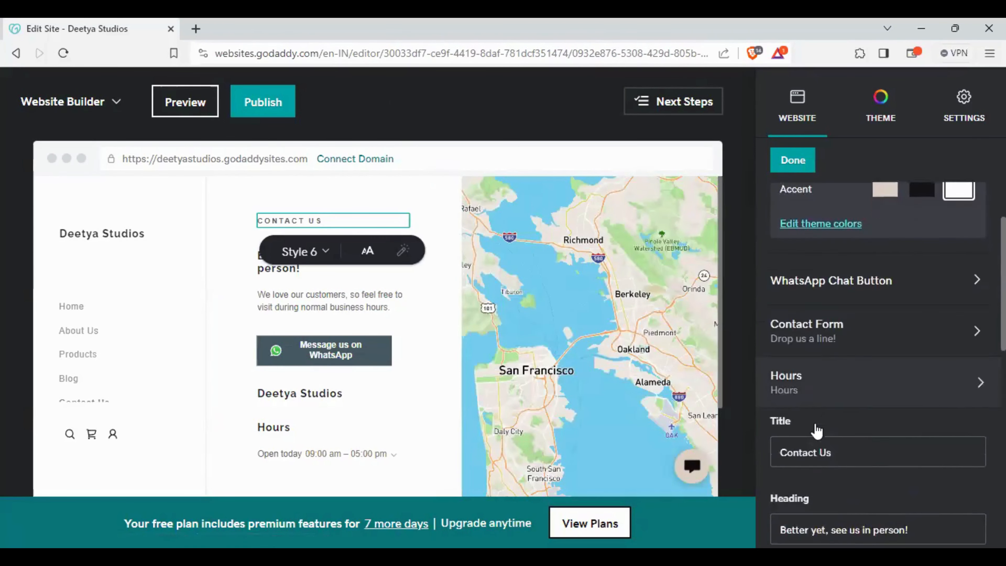
scroll(817, 428, "down", 1)
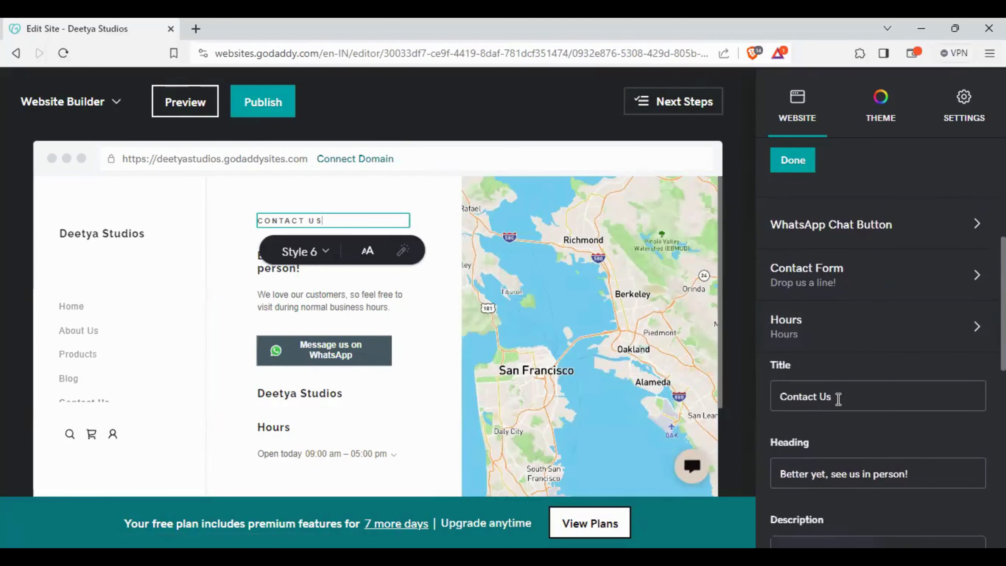
left_click(340, 307)
scroll(808, 383, "down", 5)
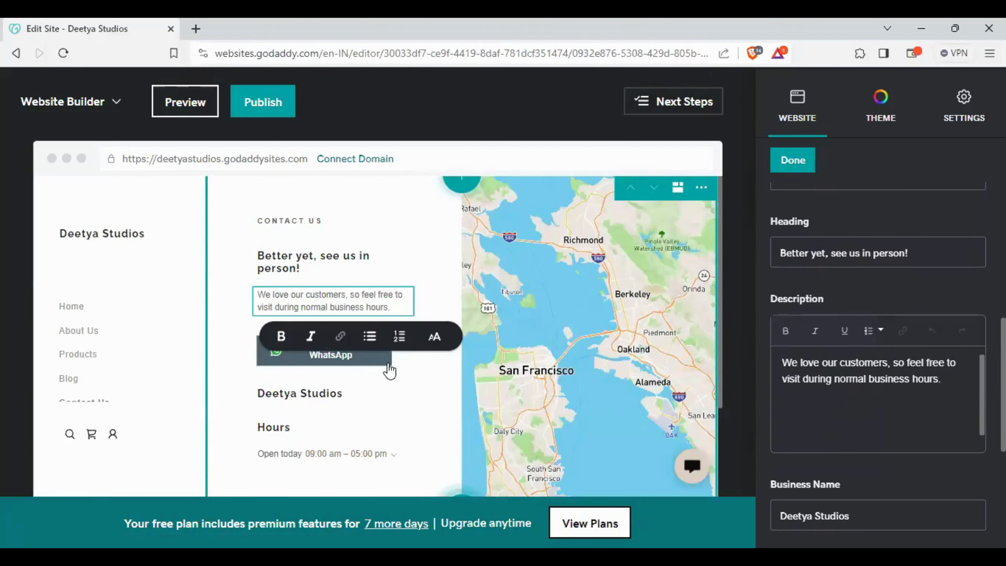
Open the WhatsApp chat button's settings and look through the country codes and the button label.
left_click(372, 365)
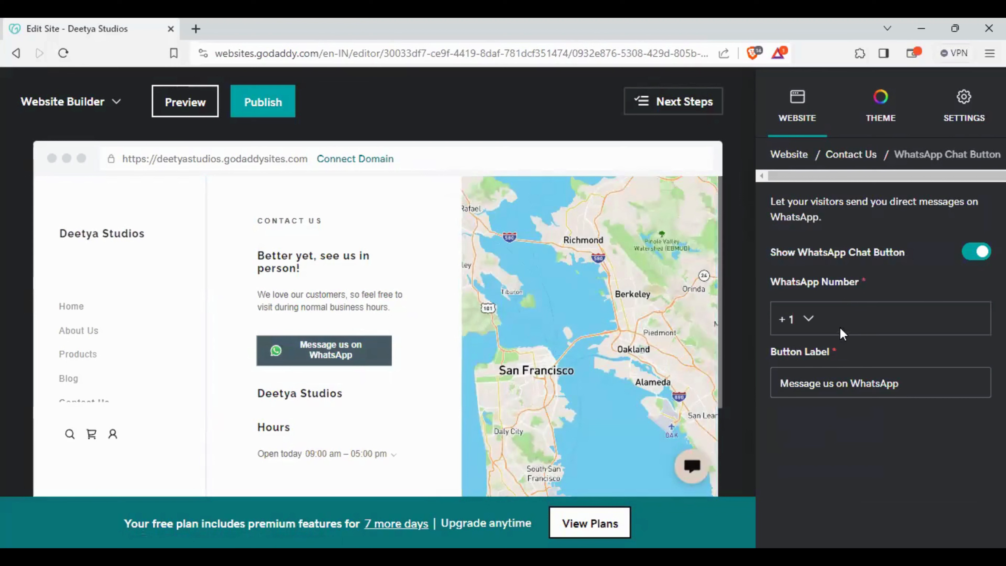
left_click(797, 332)
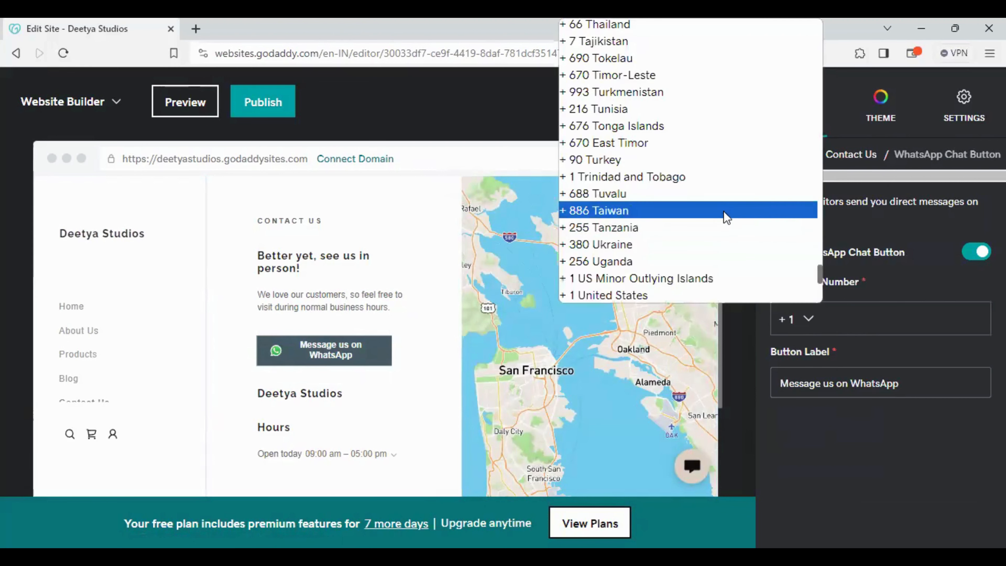
scroll(724, 216, "down", 5)
scroll(725, 217, "up", 20)
scroll(727, 217, "up", 20)
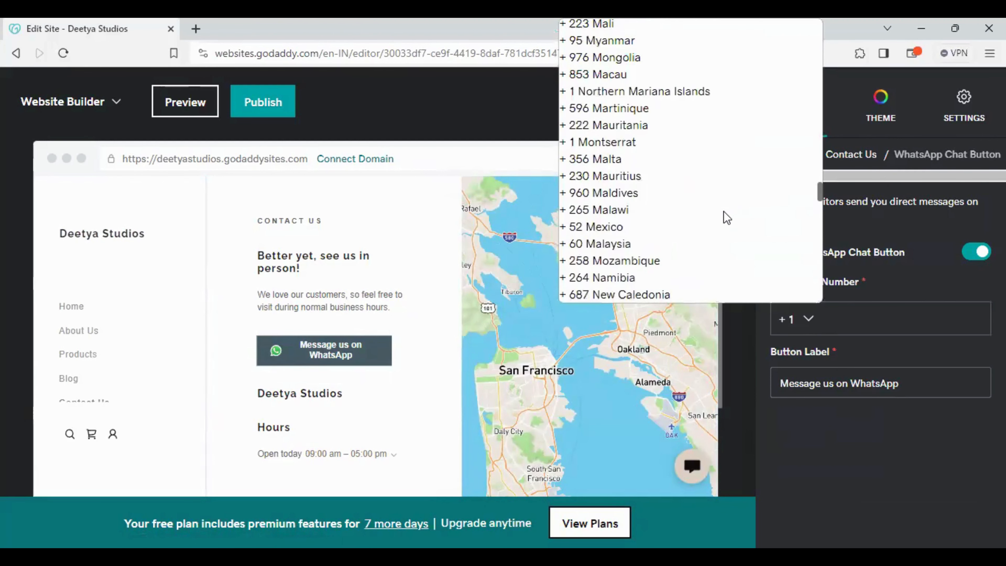
scroll(730, 215, "up", 10)
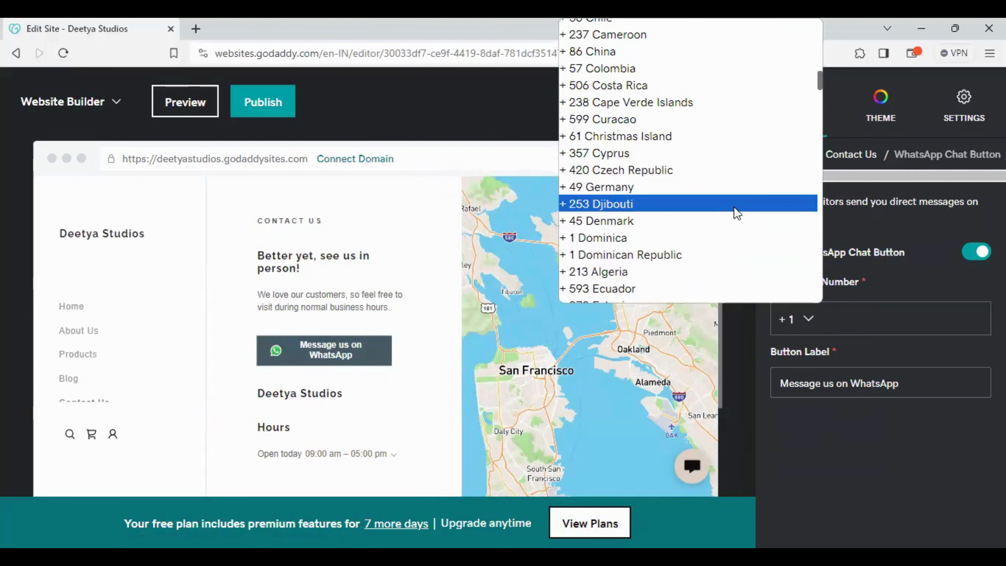
left_click(853, 350)
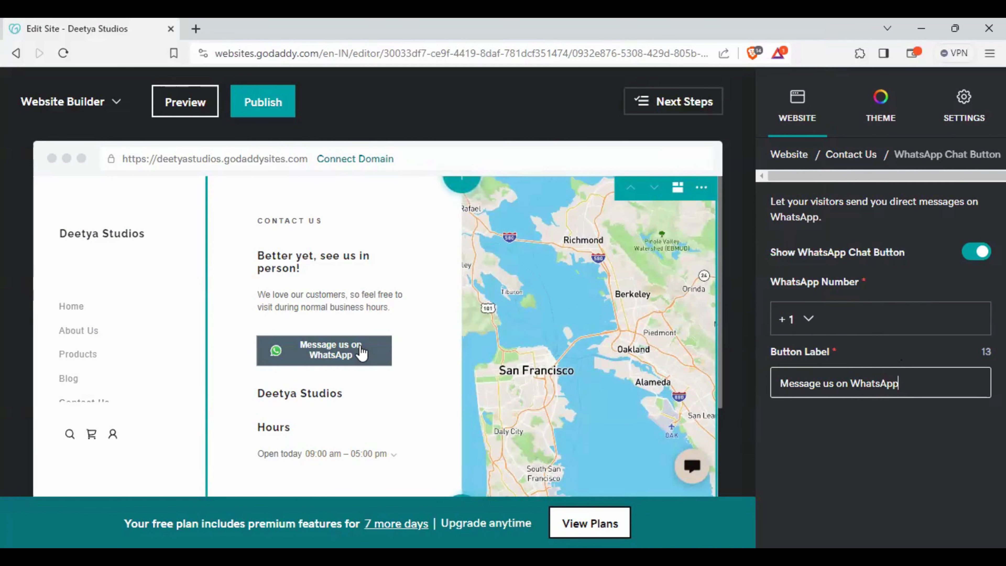
Go to the Blog page and add a blog section displayed in a 2 column list.
scroll(530, 363, "down", 3)
scroll(528, 360, "up", 3)
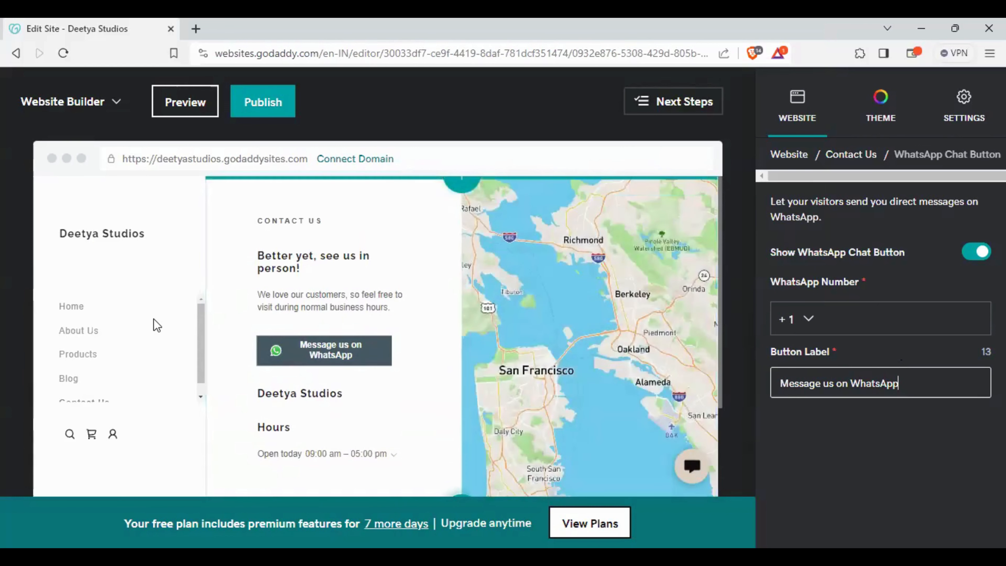
scroll(153, 321, "down", 1)
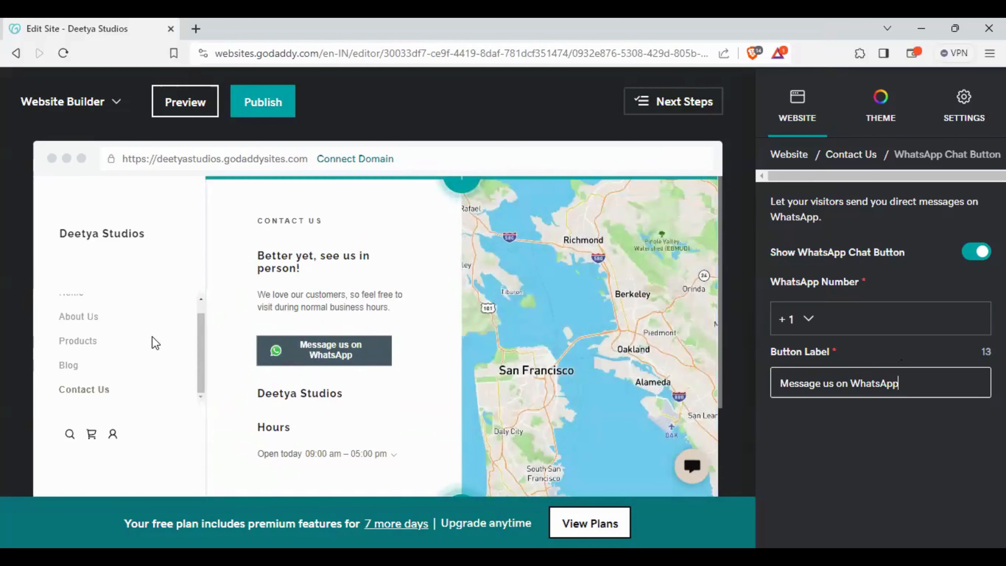
left_click(70, 366)
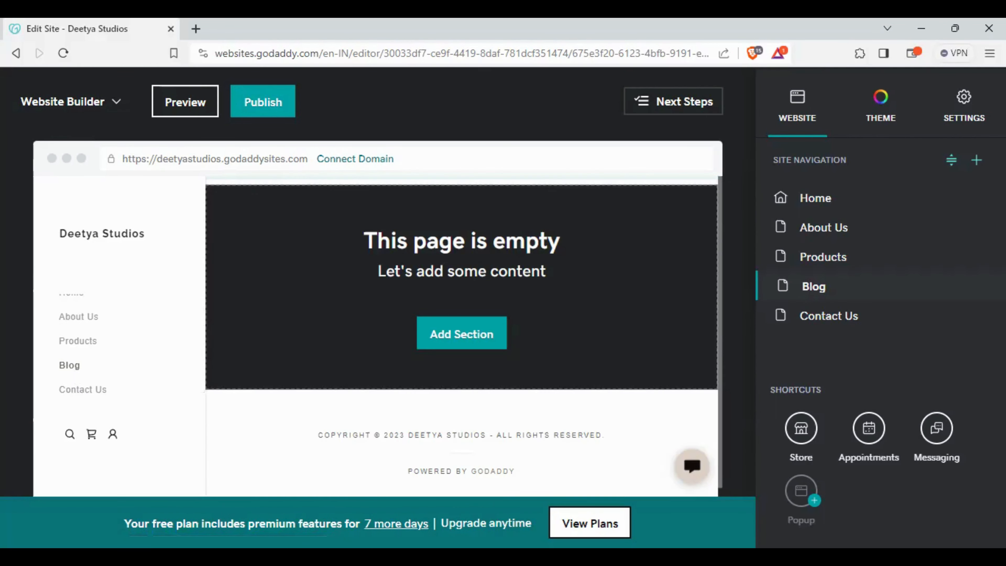
left_click(475, 340)
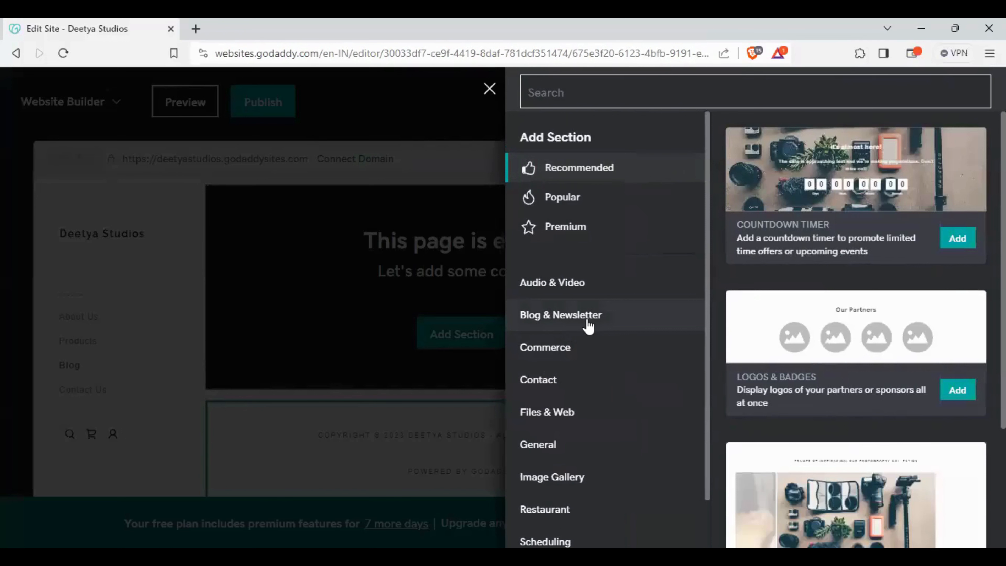
left_click(600, 329)
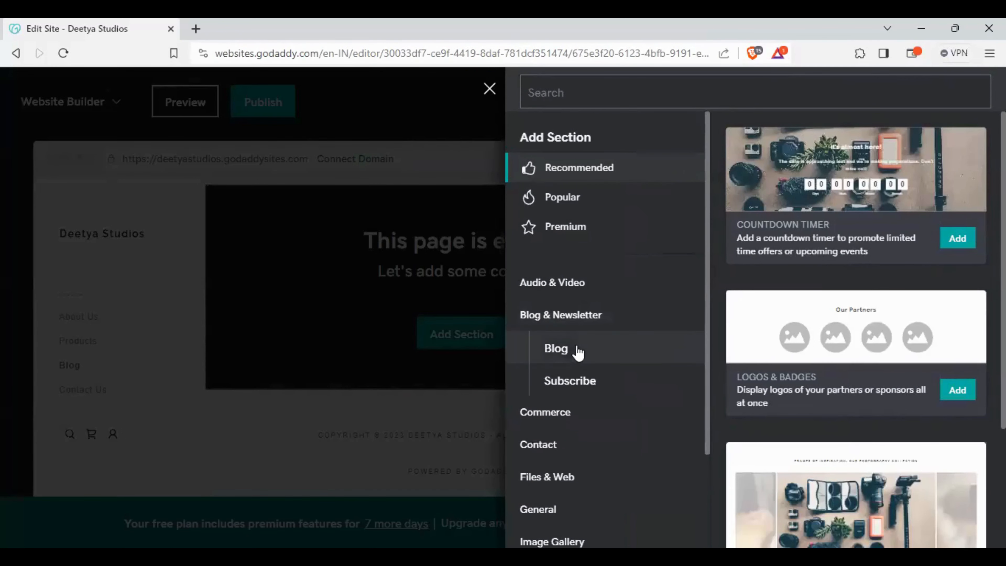
left_click(562, 355)
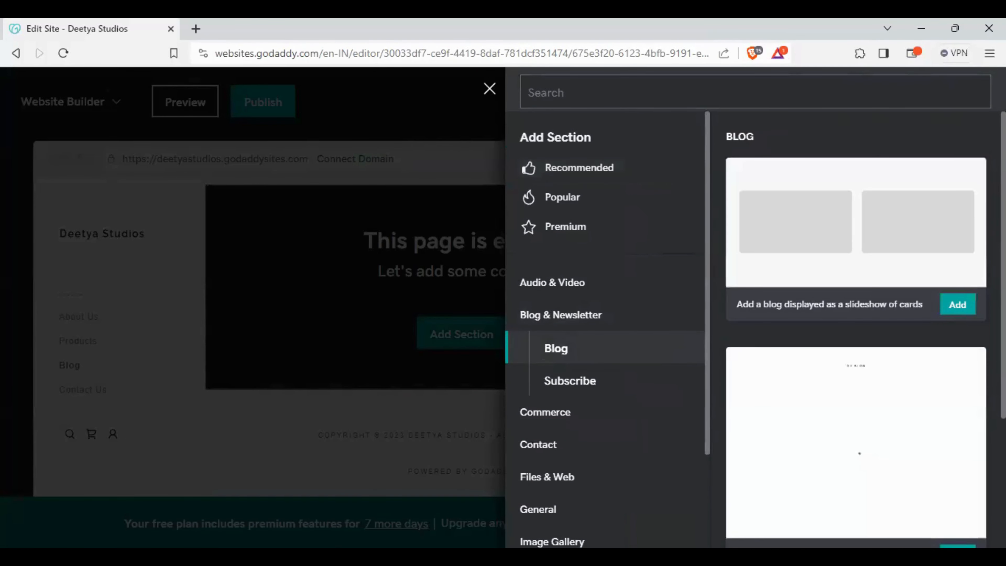
scroll(871, 353, "down", 5)
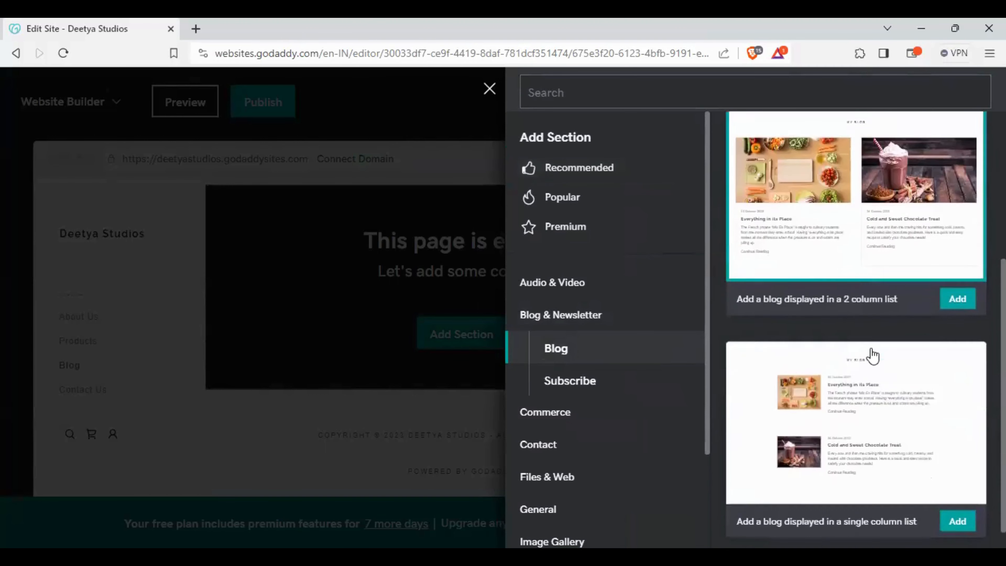
scroll(875, 391, "up", 3)
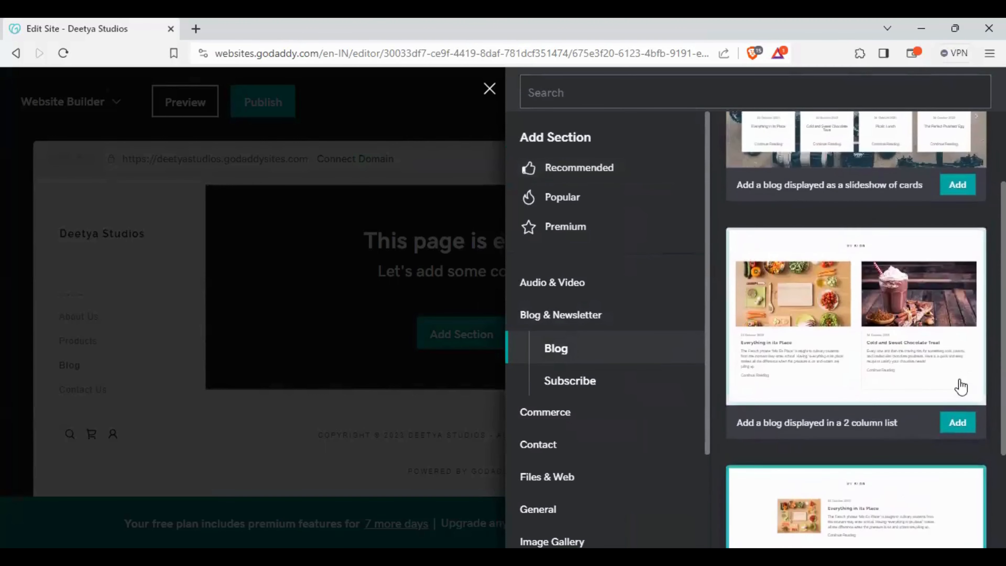
left_click(876, 327)
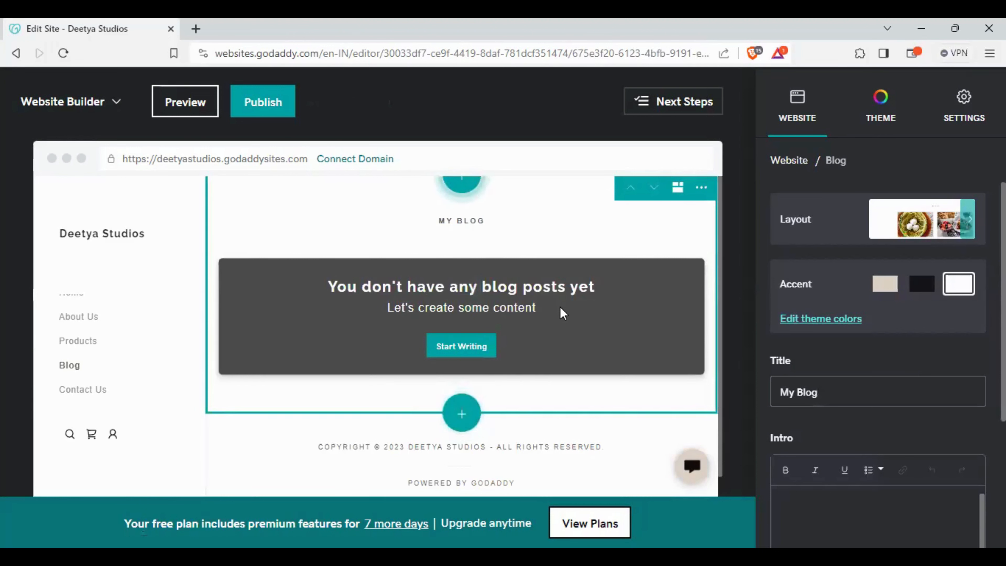
Start writing for the blog from its empty section and create a new post.
left_click(474, 355)
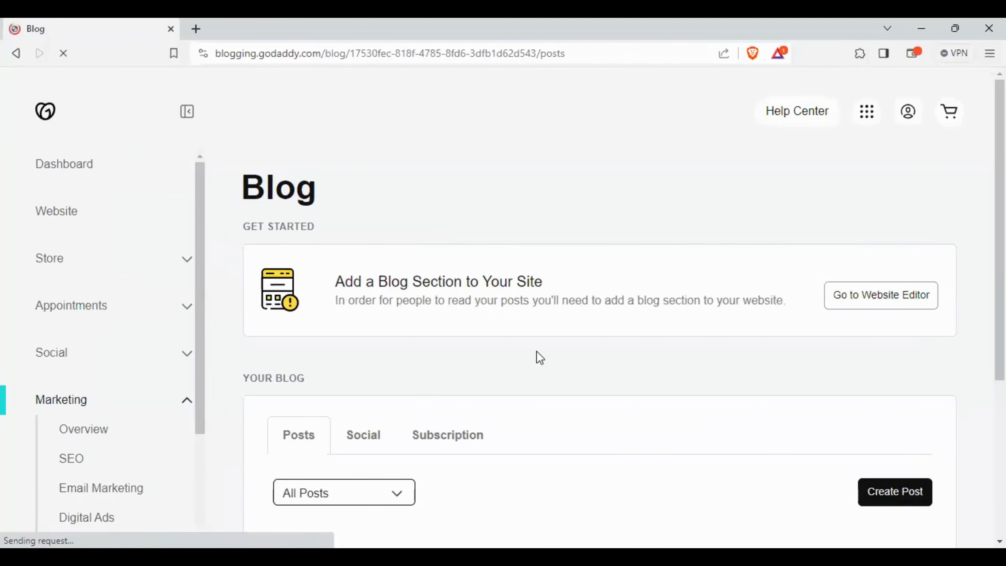
scroll(545, 355, "down", 5)
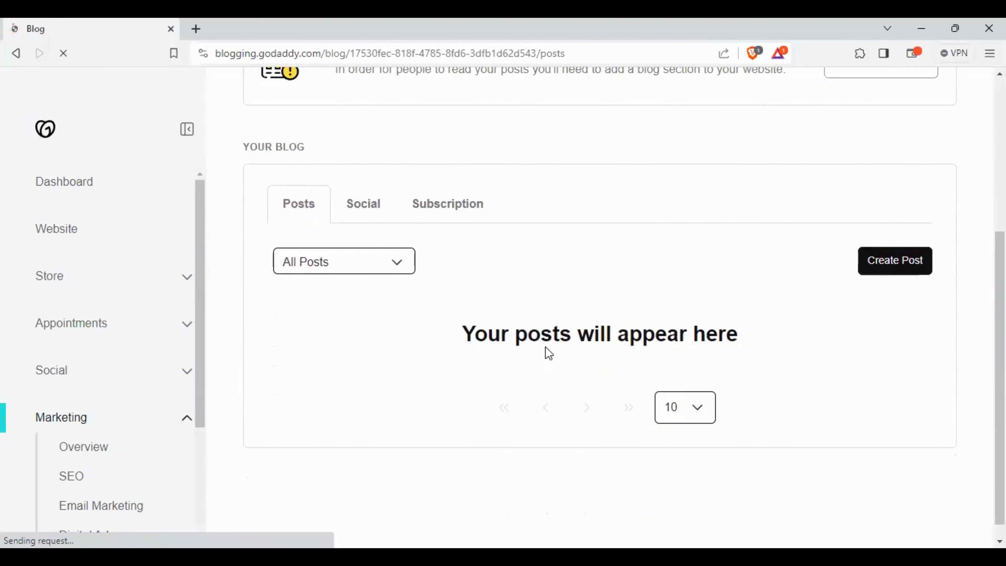
left_click(890, 269)
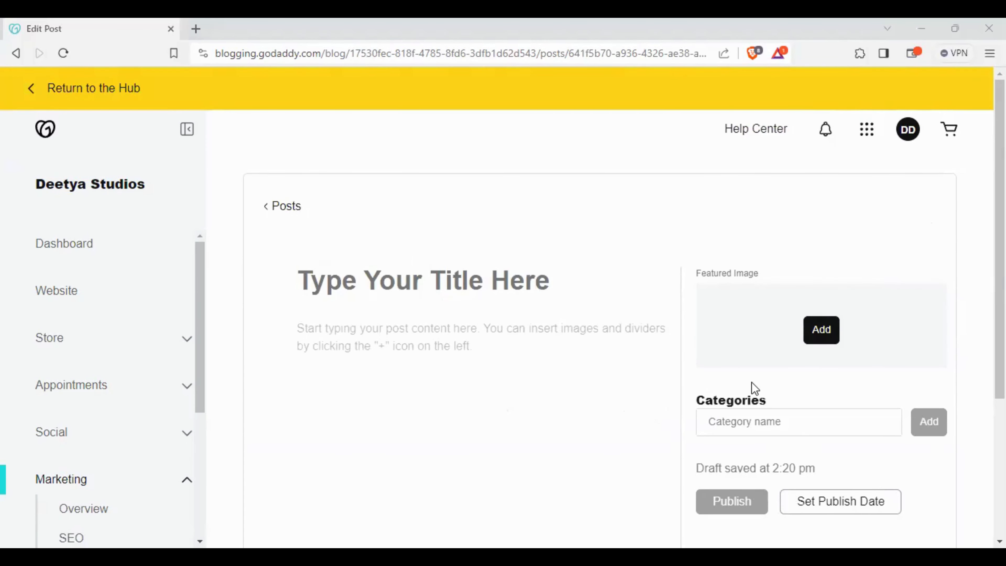
Title the new blog post "7 Best Movies to watch in 2023".
left_click(481, 295)
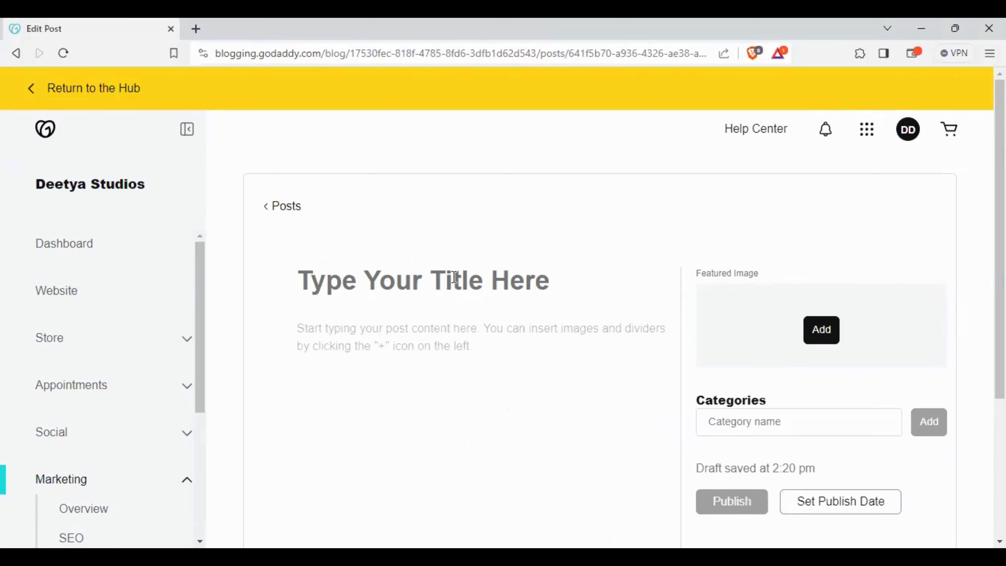
type("7")
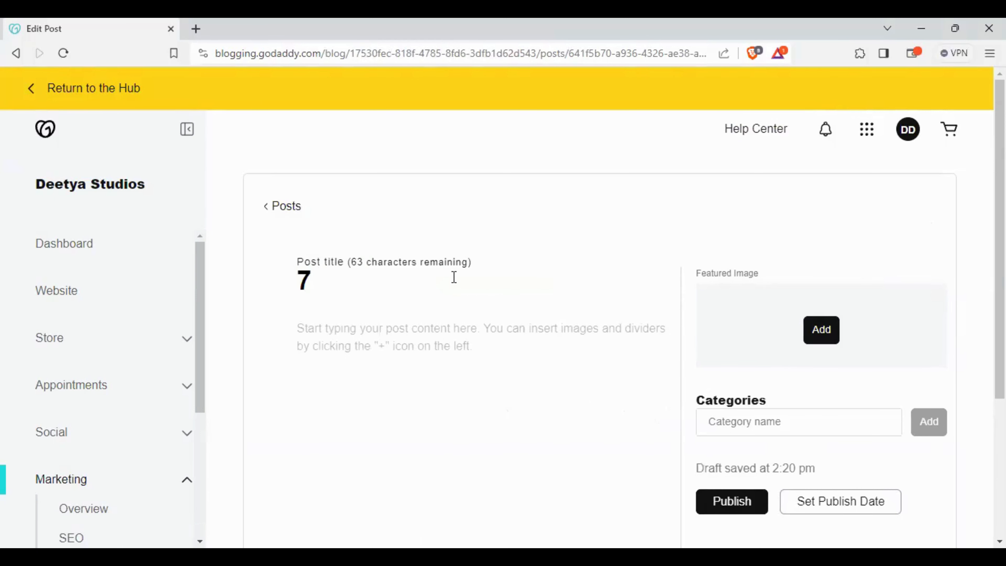
type(" Best ")
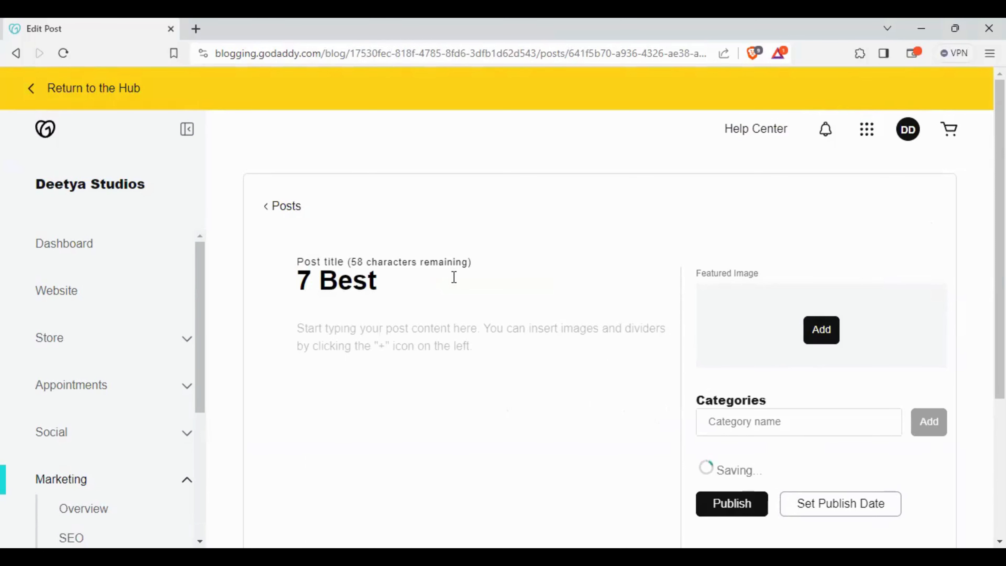
type("M")
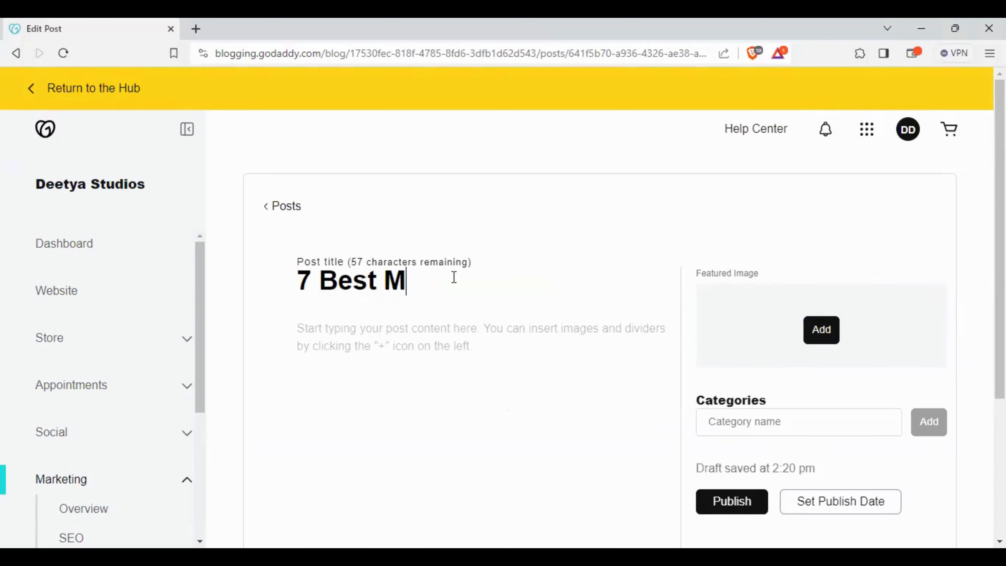
type("ovi")
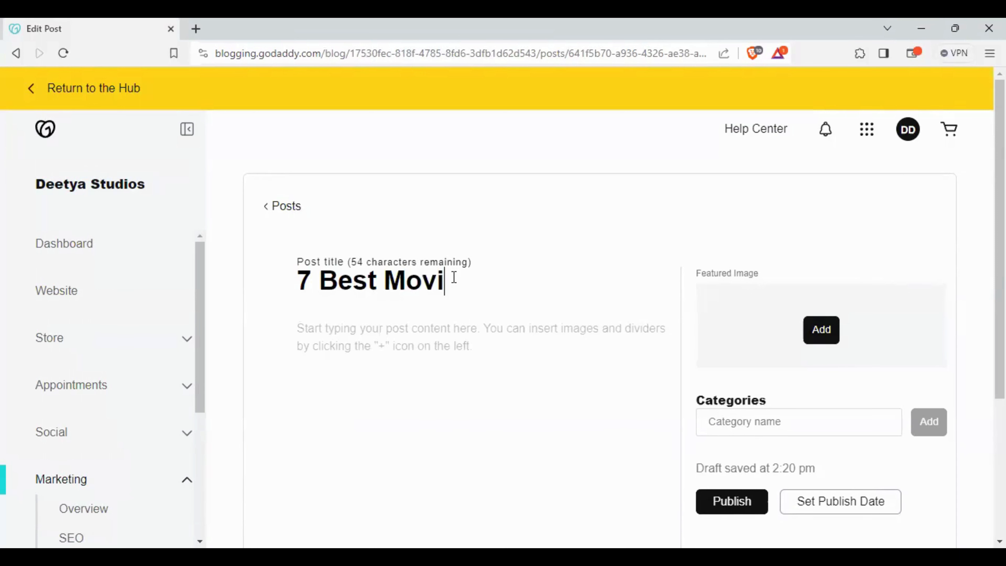
type("es ")
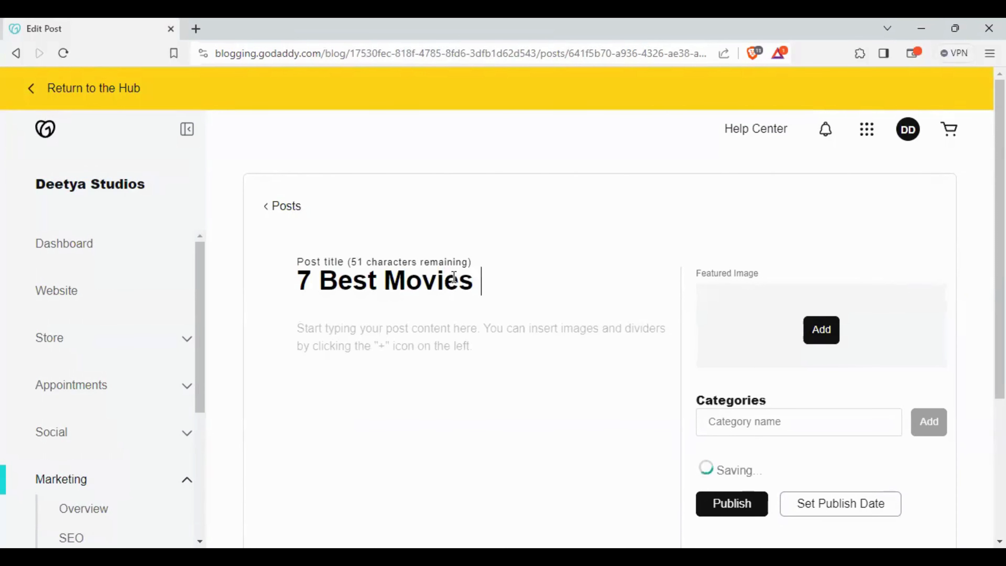
type("to")
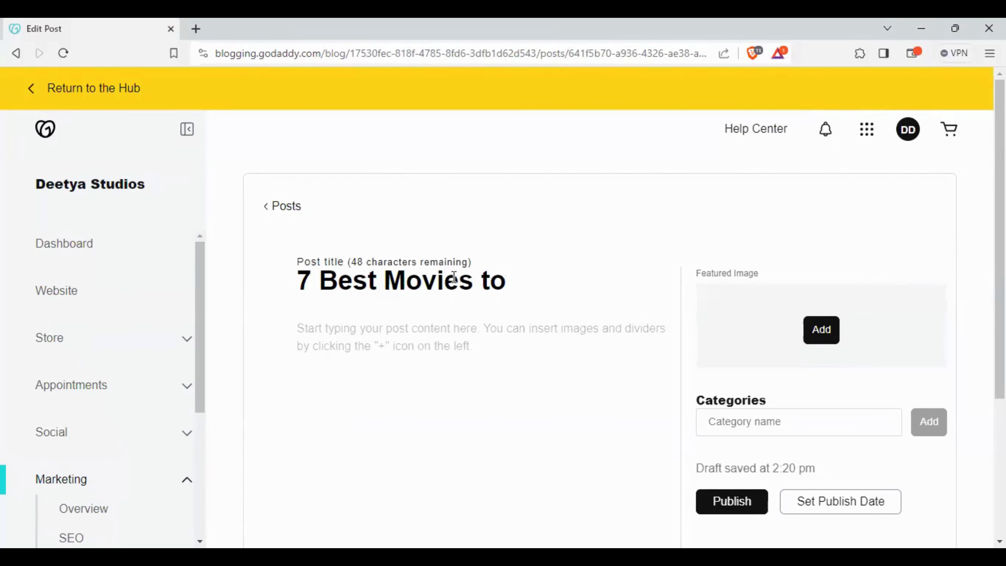
type(" watc")
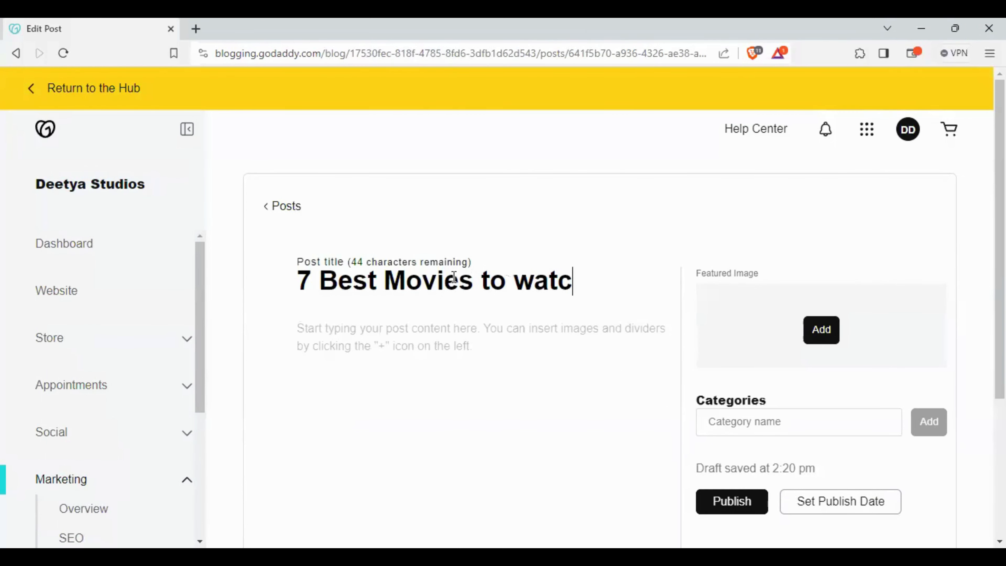
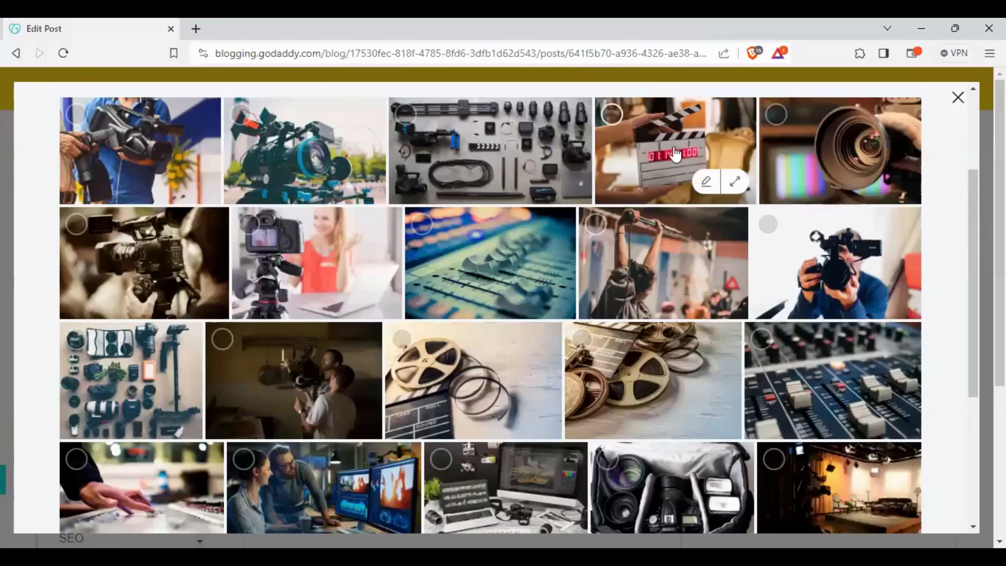
Insert the stock image of hands holding a clapperboard into the post and finish editing the image.
left_click(660, 152)
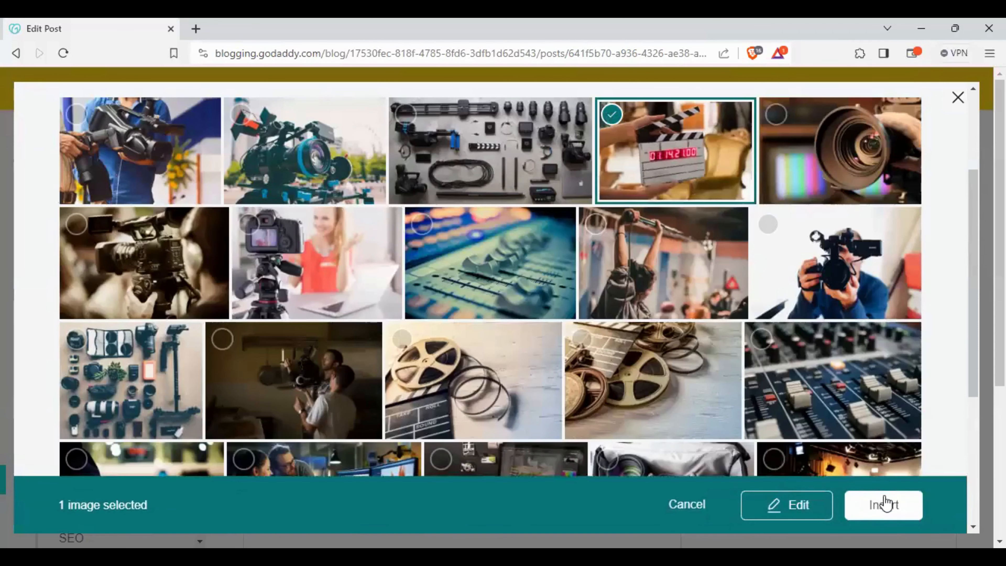
left_click(884, 505)
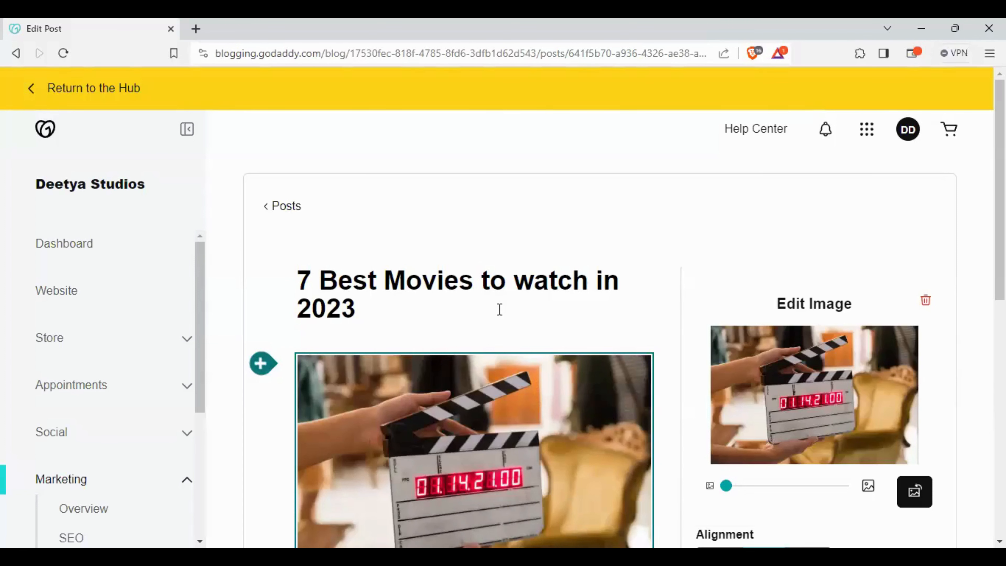
scroll(500, 310, "down", 6)
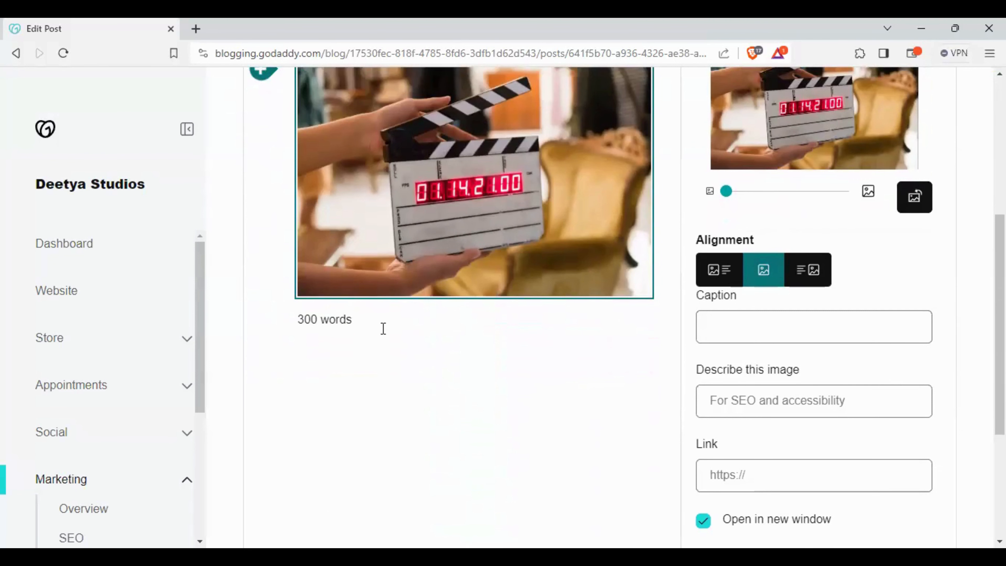
scroll(712, 377, "up", 6)
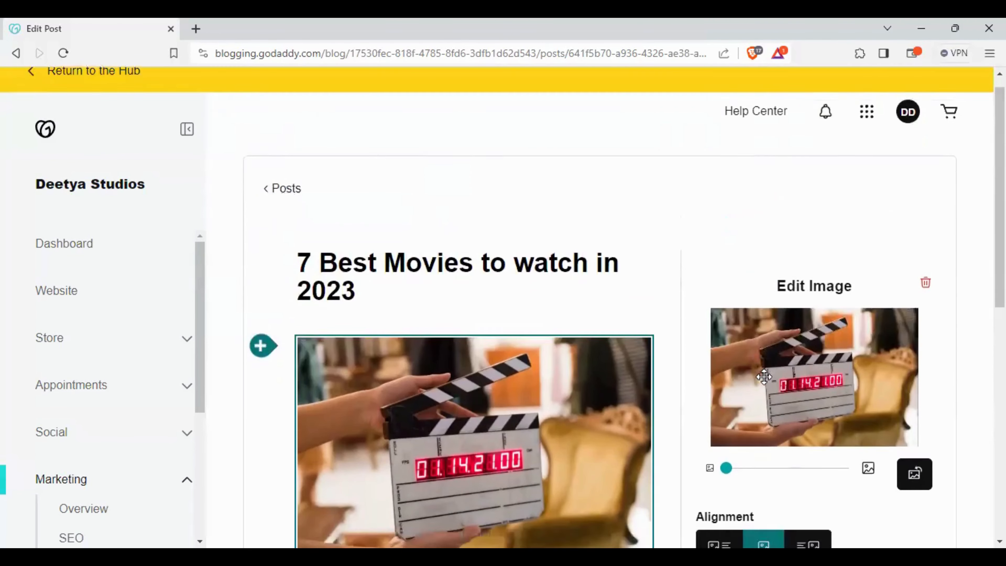
scroll(763, 378, "down", 6)
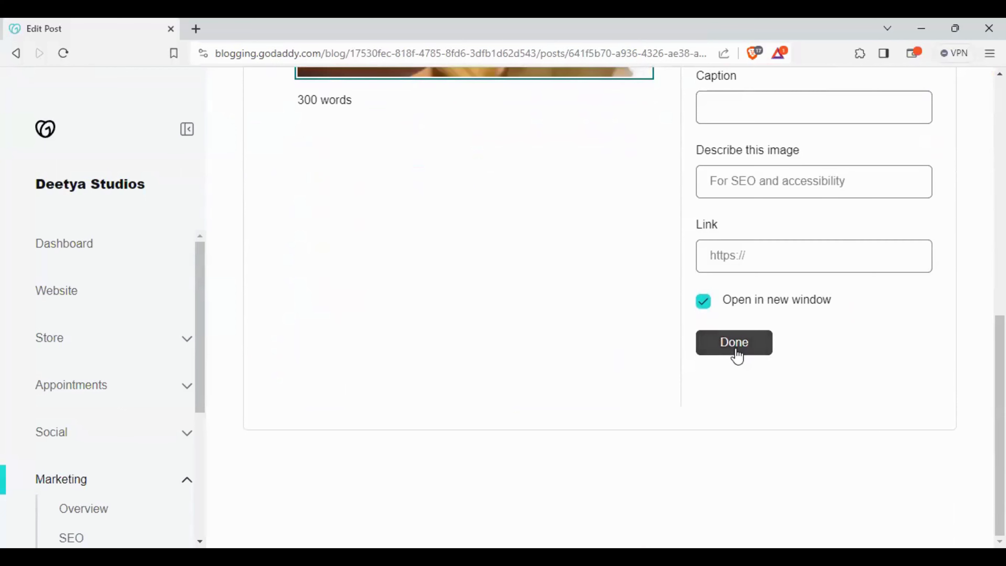
left_click(737, 354)
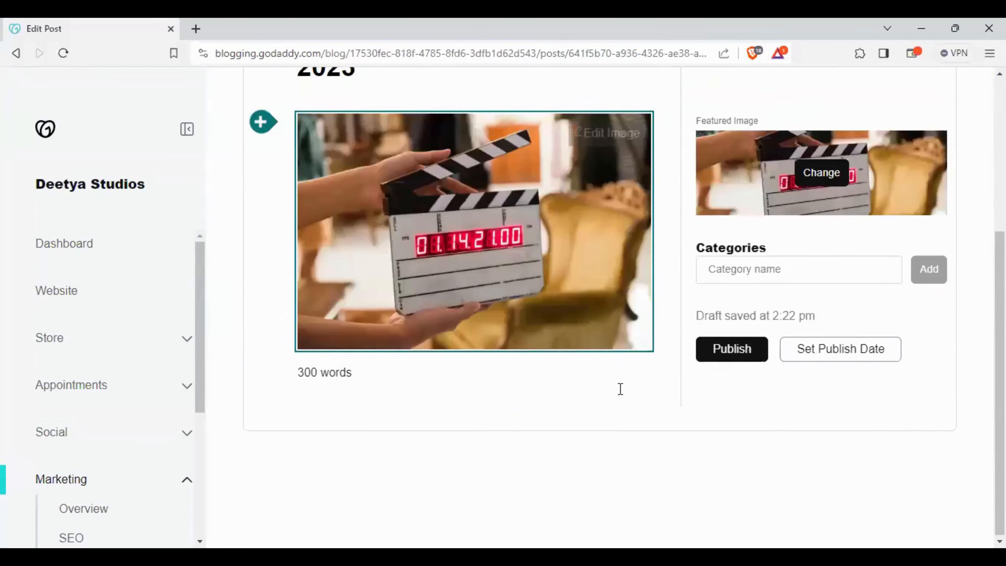
Look through the post's publish date and publish time choices, leaving without scheduling it.
scroll(621, 388, "up", 2)
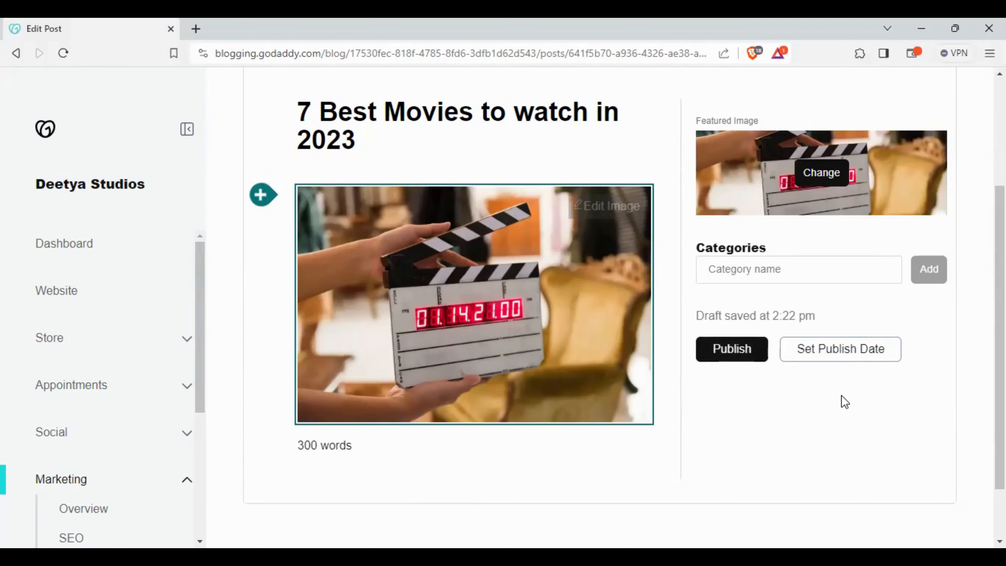
left_click(838, 356)
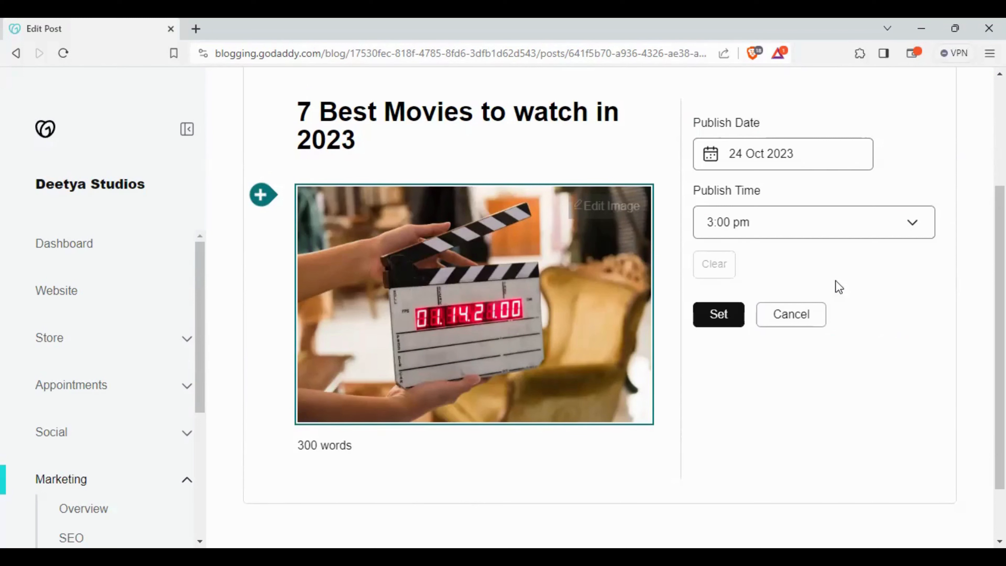
left_click(794, 159)
left_click(828, 460)
left_click(794, 218)
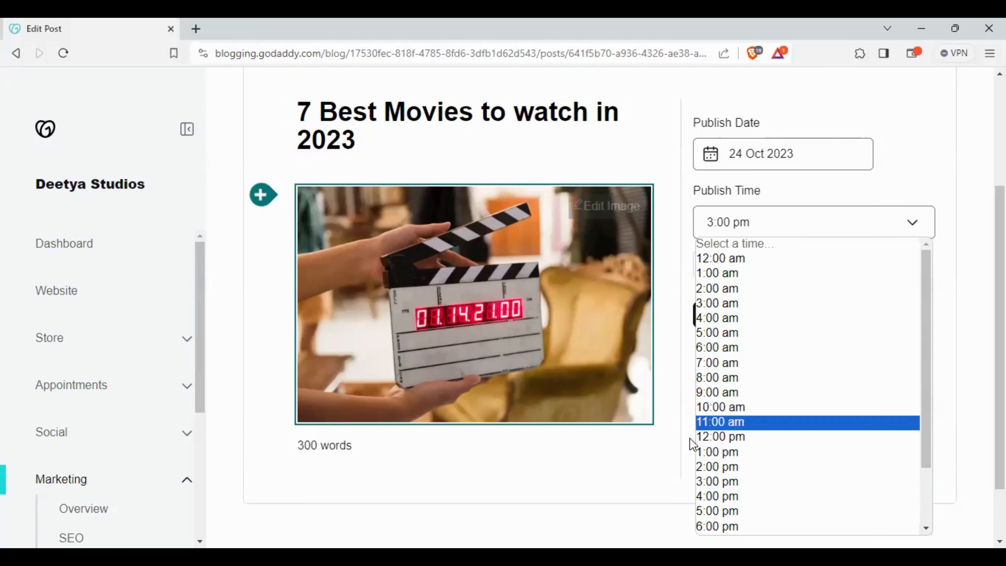
left_click(683, 463)
left_click(797, 323)
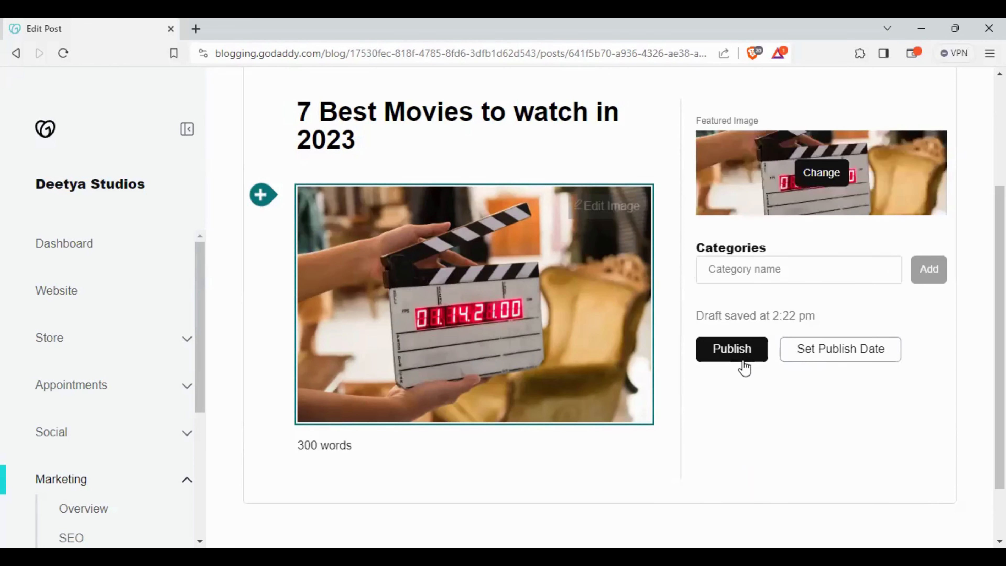
Publish the blog post, go to the website editor and publish the site.
left_click(733, 350)
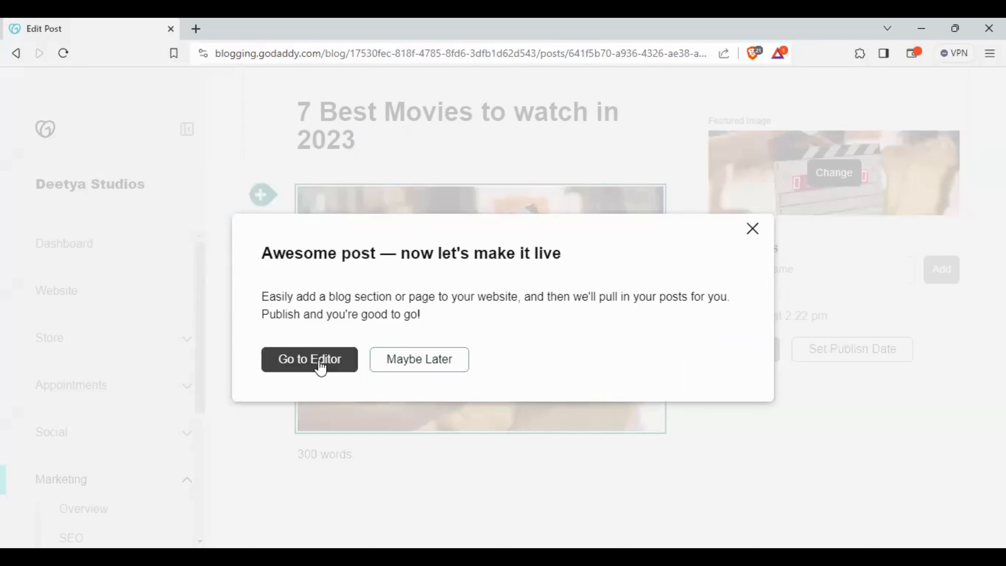
left_click(309, 359)
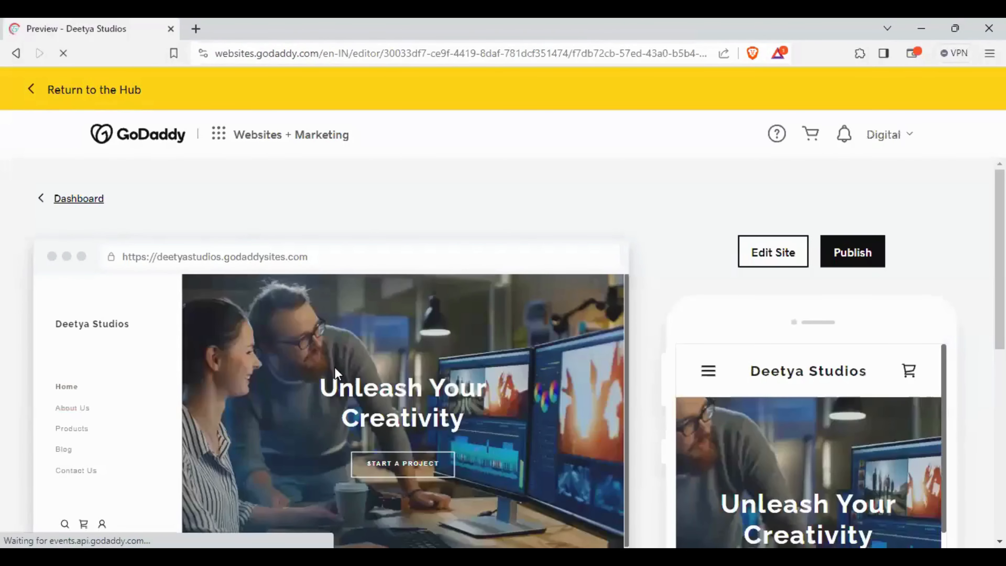
left_click(856, 253)
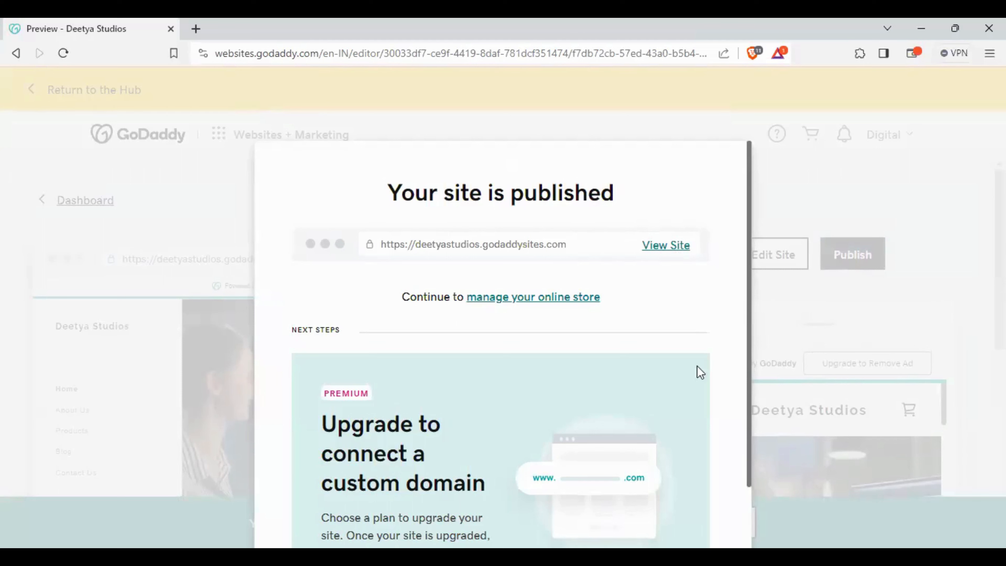
left_click(65, 56)
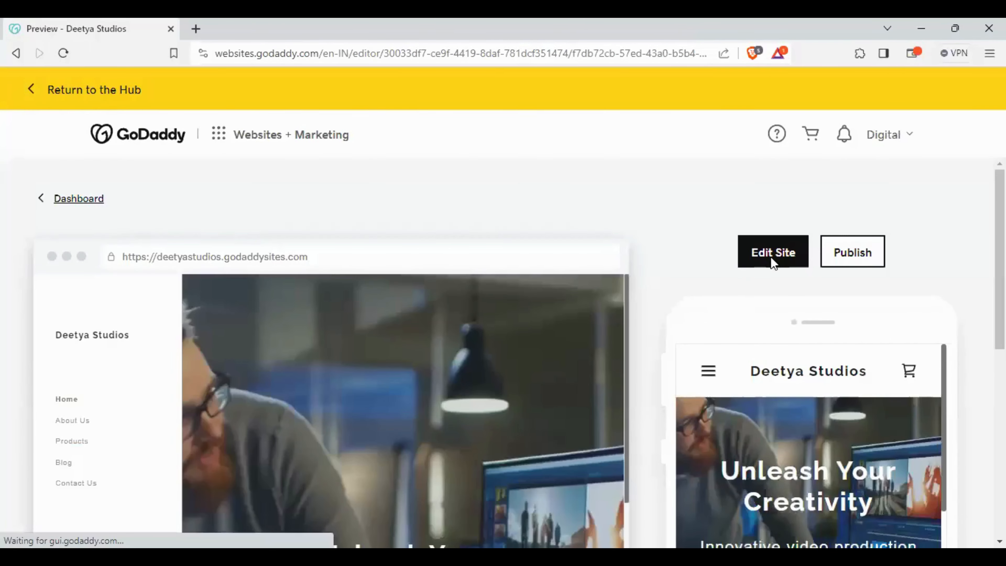
Open the site for editing and delete the Online Store section from the Products page.
left_click(771, 258)
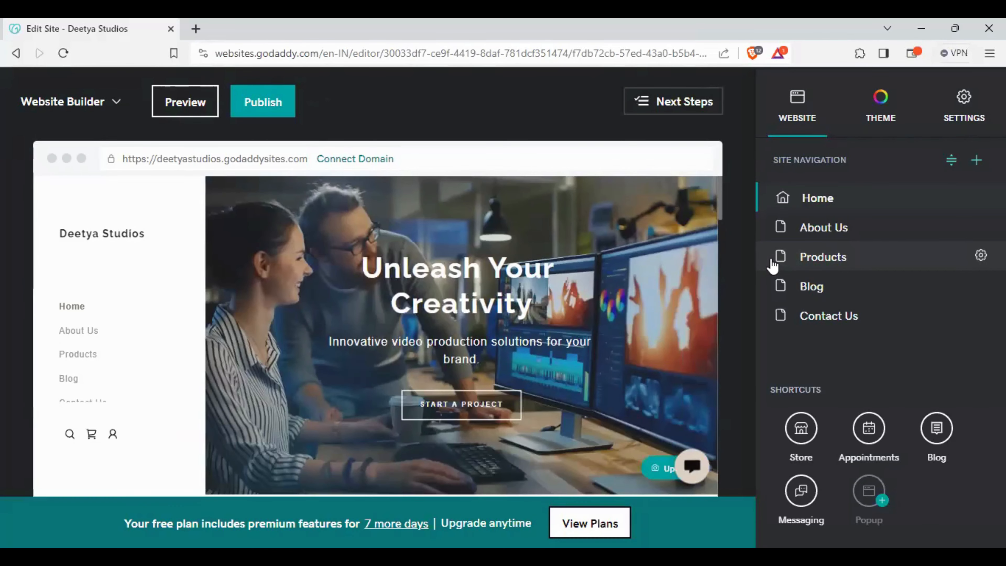
scroll(131, 389, "down", 1)
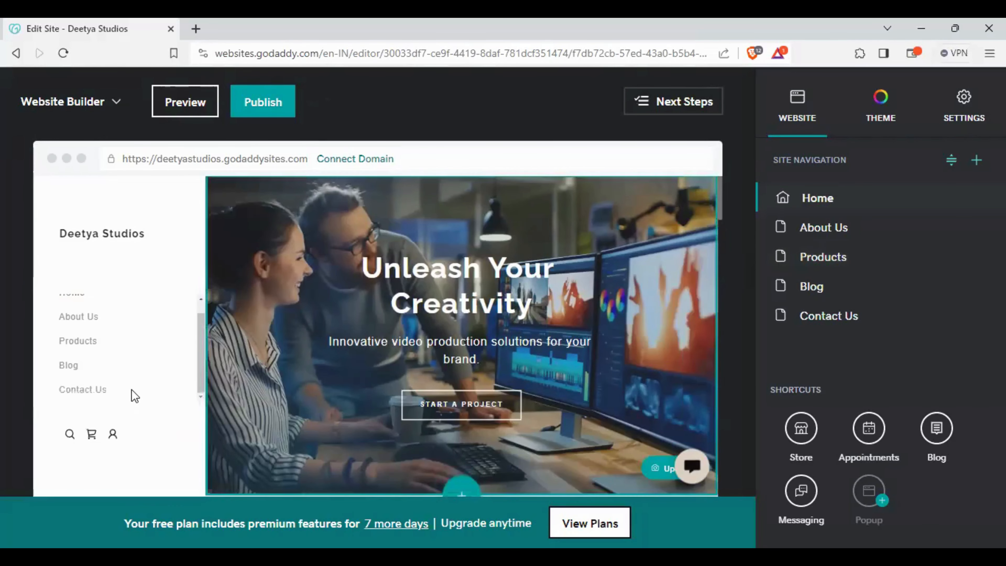
left_click(79, 341)
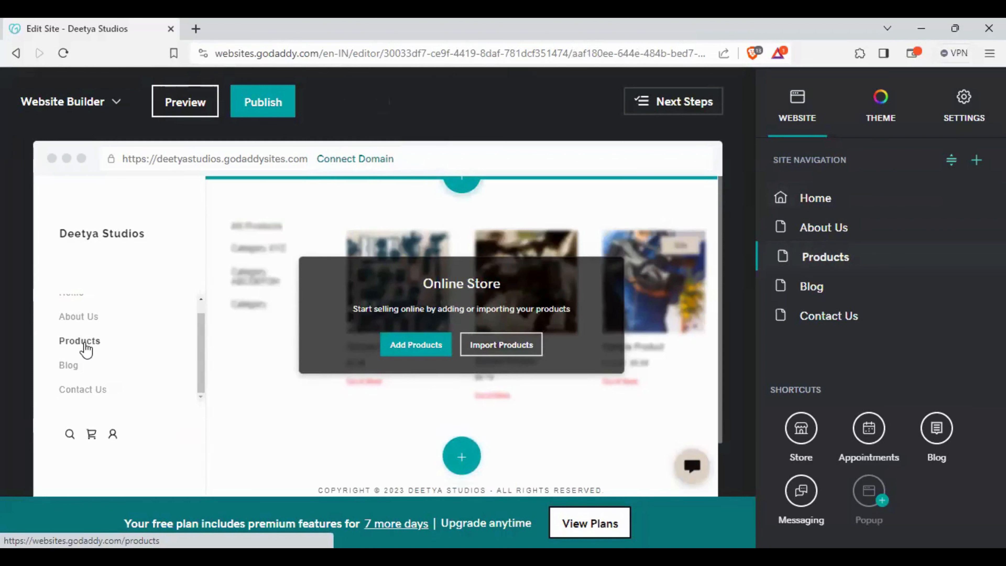
mouse_move(683, 242)
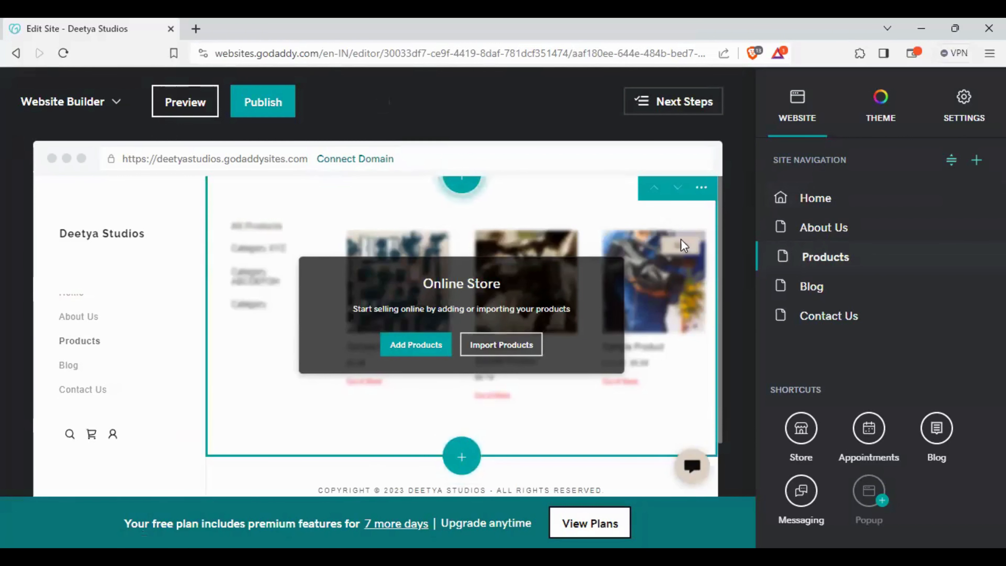
left_click(702, 188)
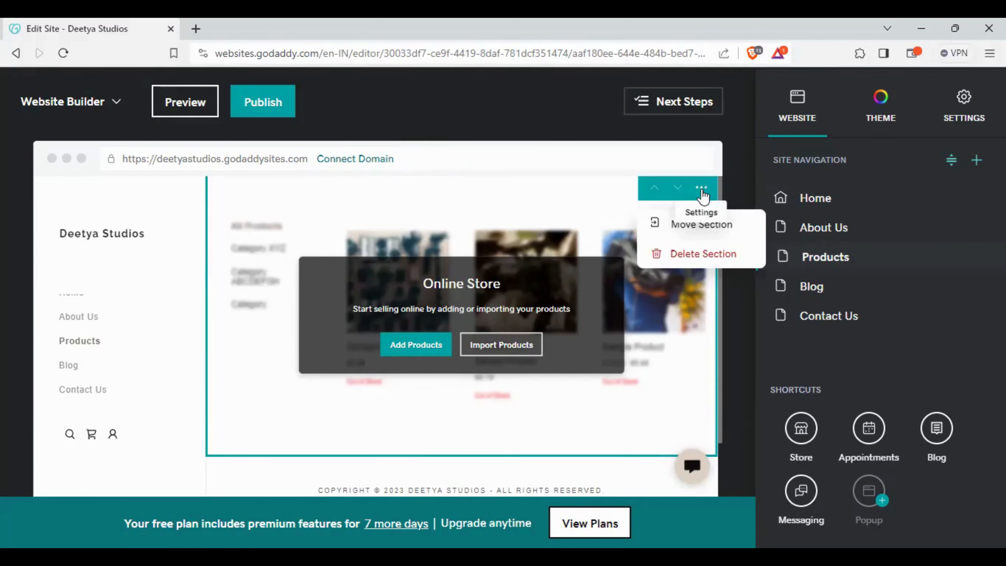
left_click(704, 255)
left_click(345, 238)
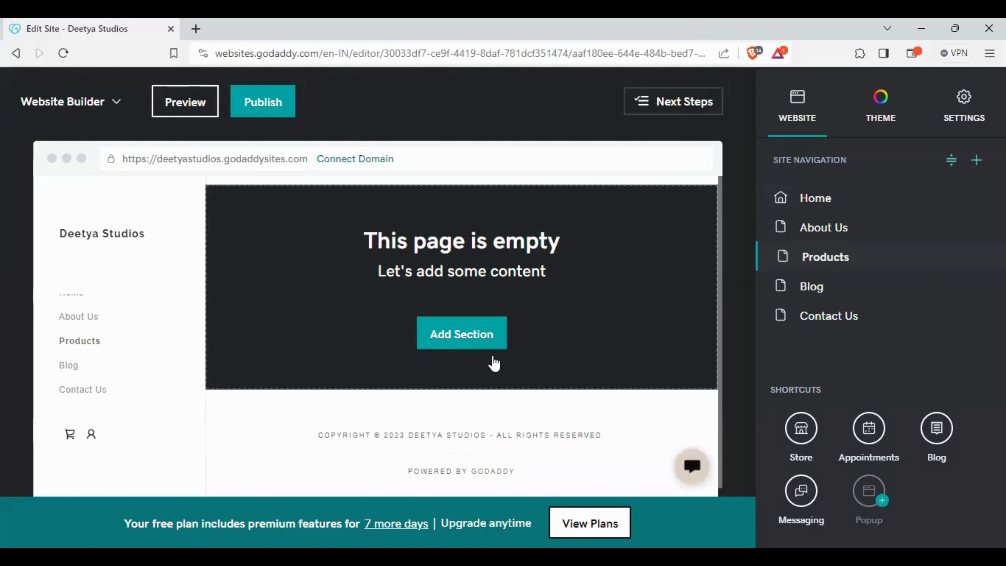
Search the sections for "store" and add the Online Store section to the empty Products page.
left_click(462, 334)
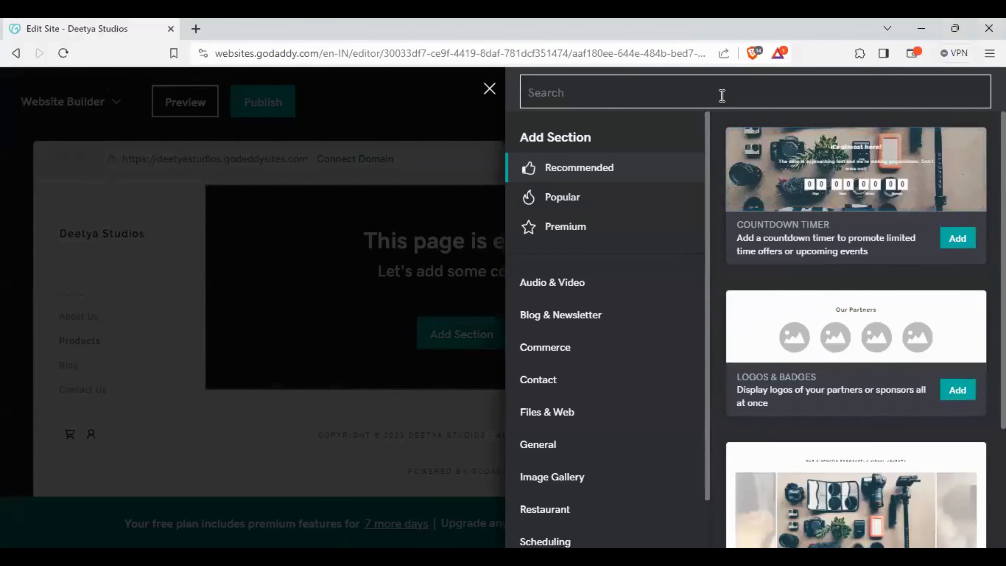
type("st")
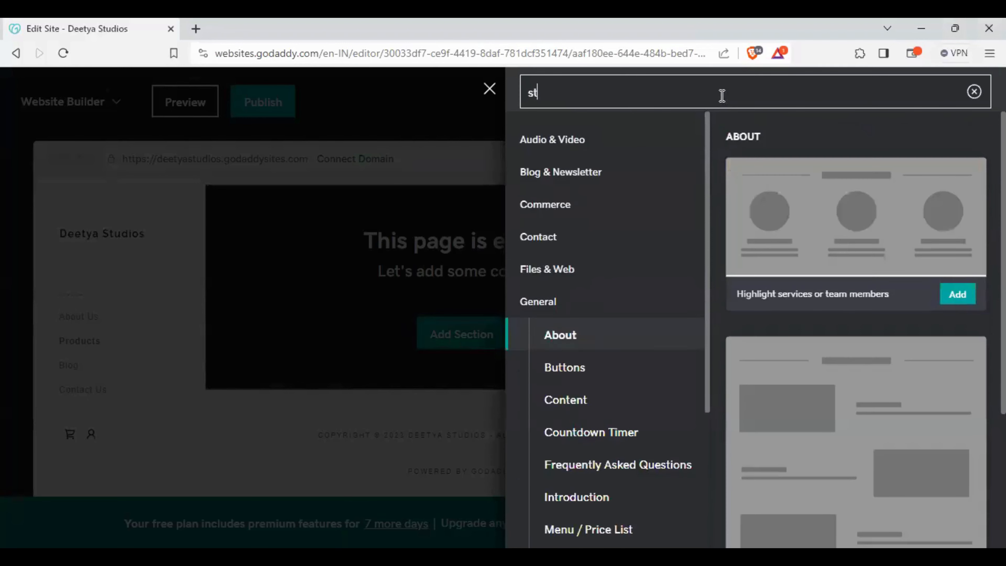
type("ore")
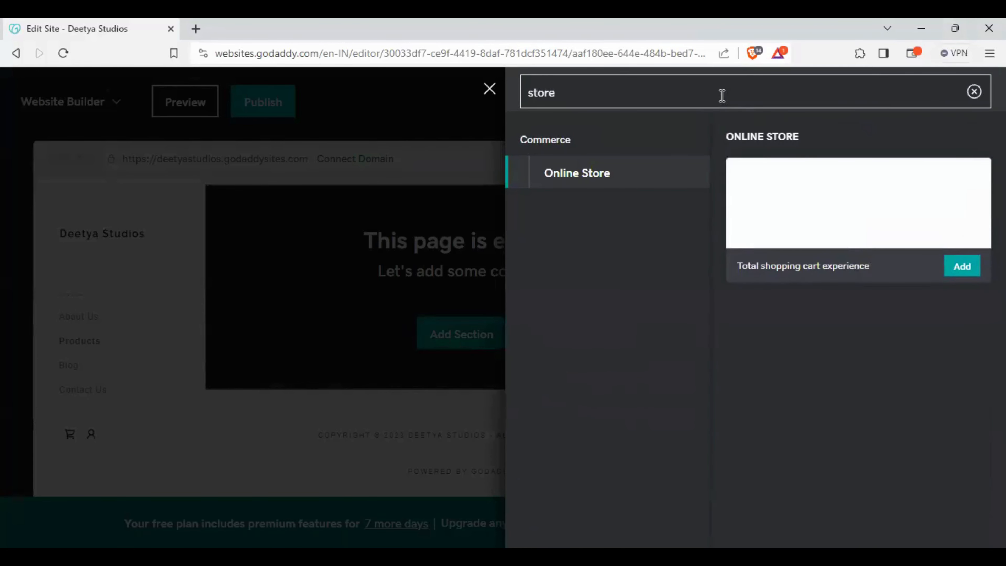
left_click(843, 249)
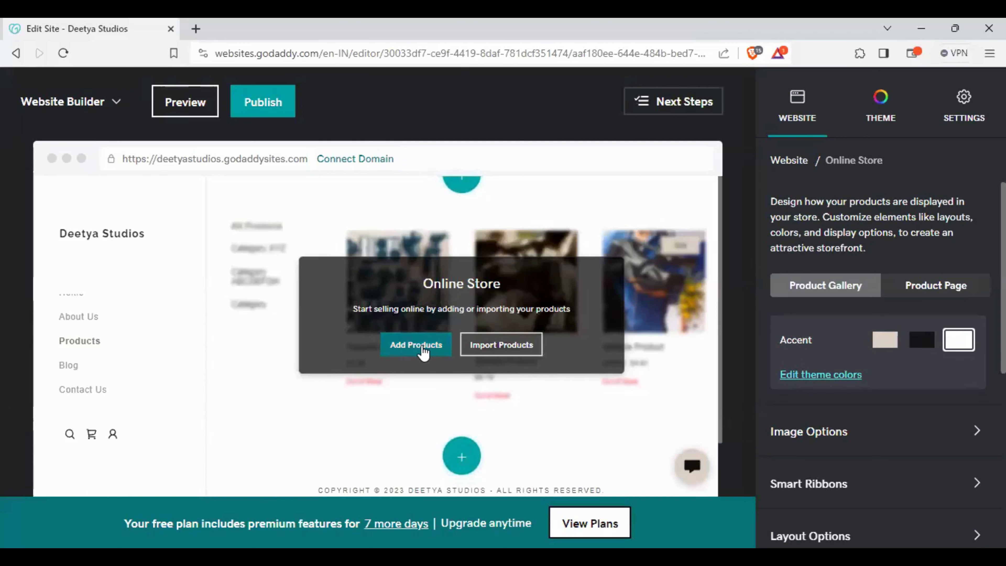
Start adding a physical product to the online store and name it "Camera".
left_click(413, 351)
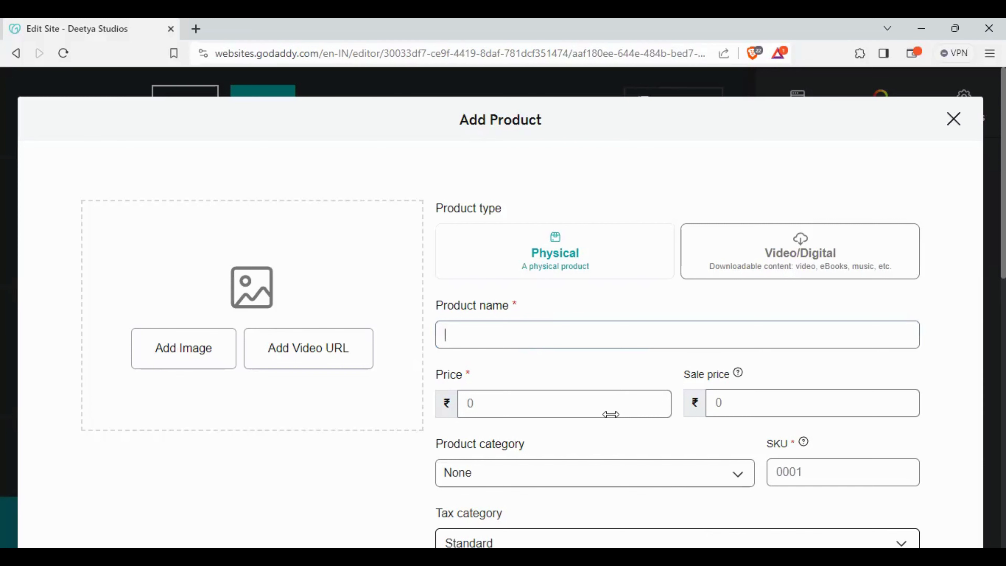
type("Camera")
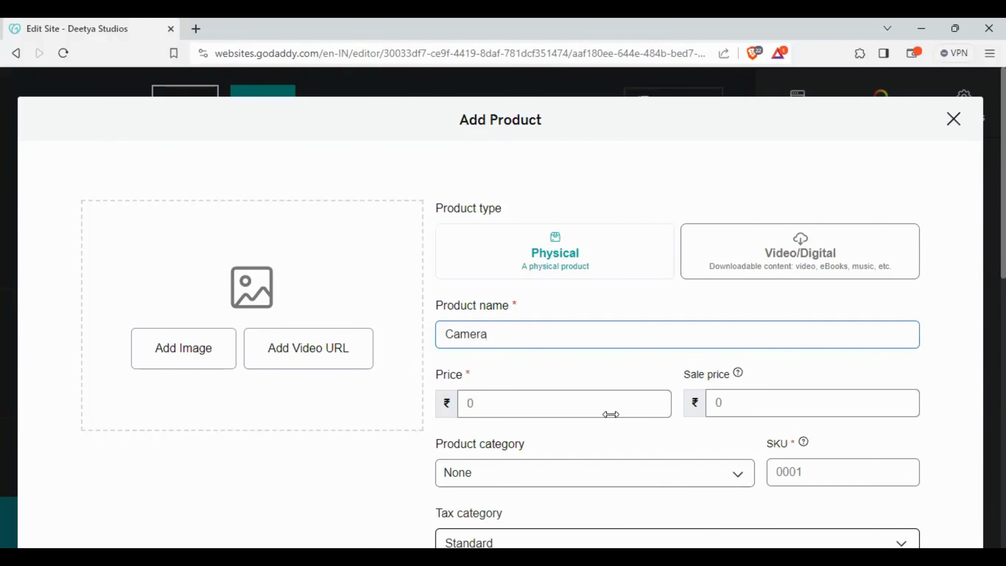
scroll(505, 317, "down", 5)
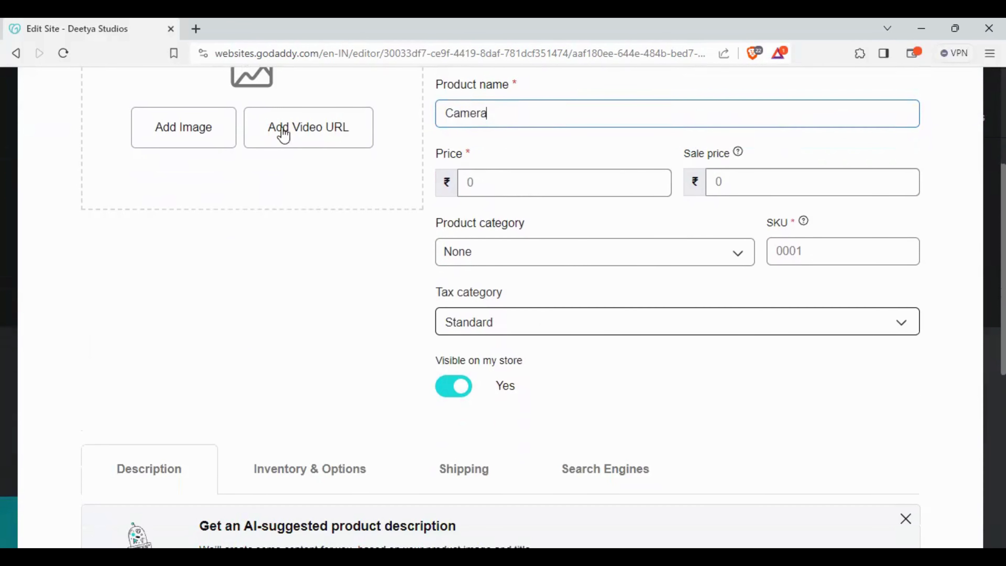
Open flipkart.com in a new browser tab, dismiss the login prompt and open the MOTOROLA Edge 40 (Nebula Green, 256 GB) product page.
left_click(201, 28)
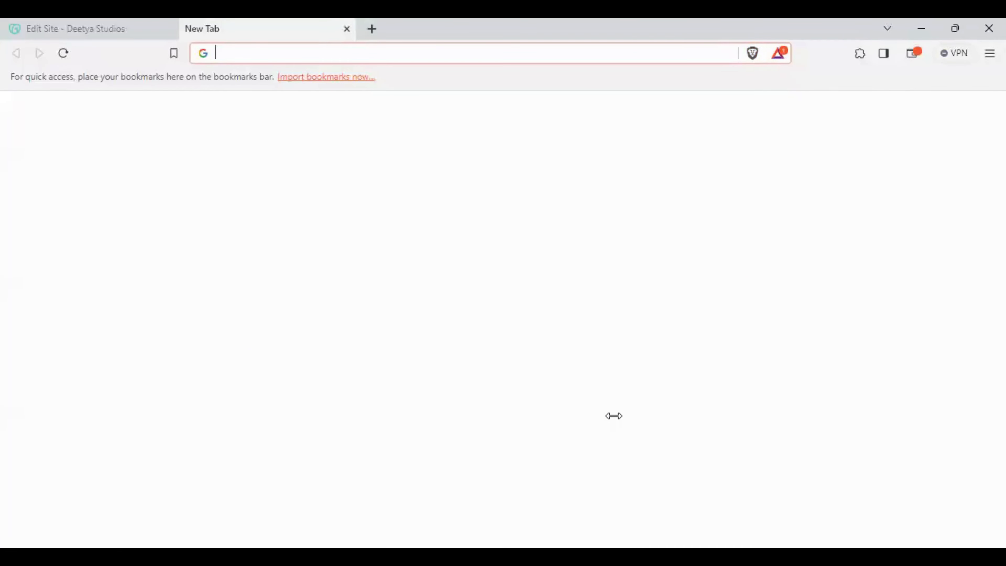
type("fl")
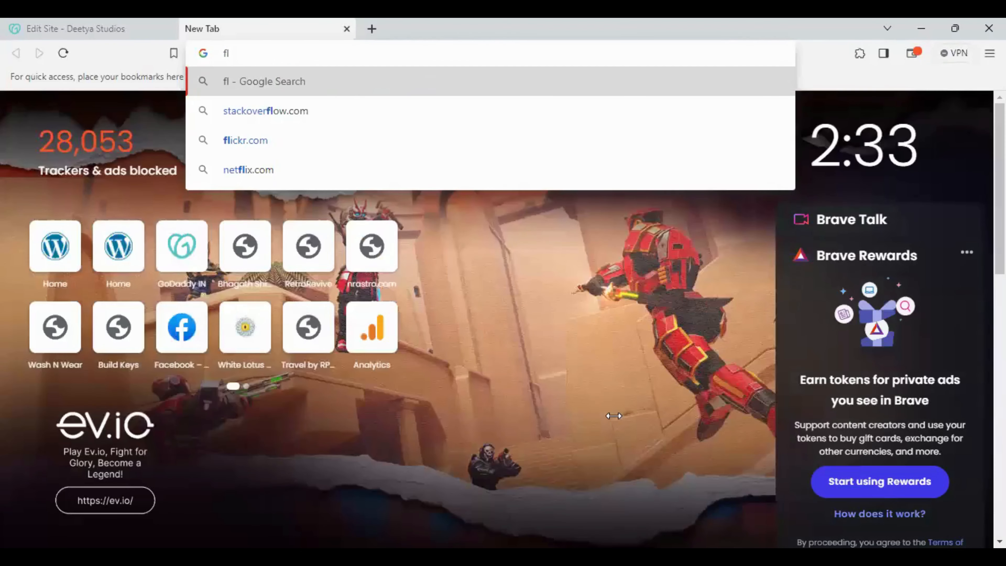
type("ip")
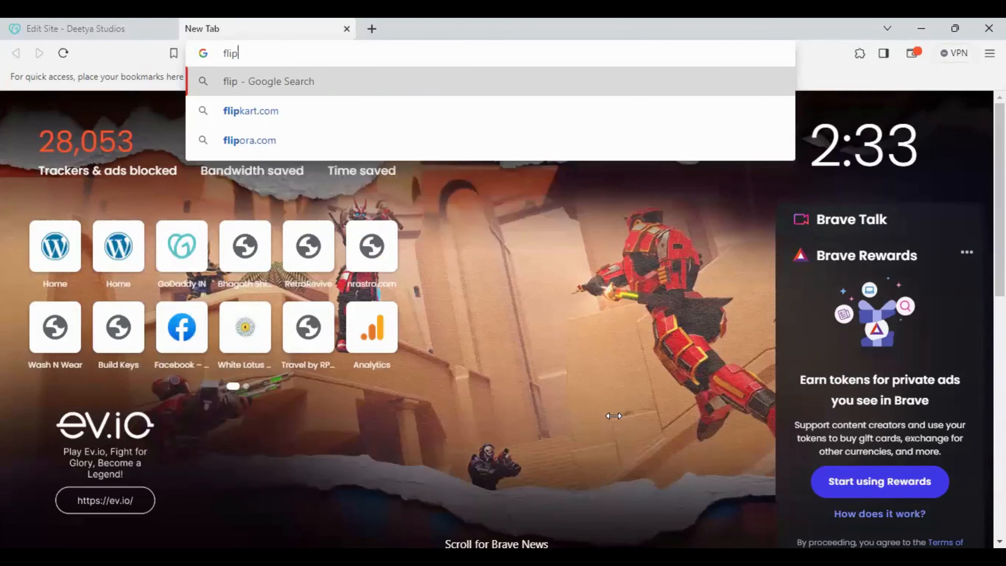
left_click(262, 108)
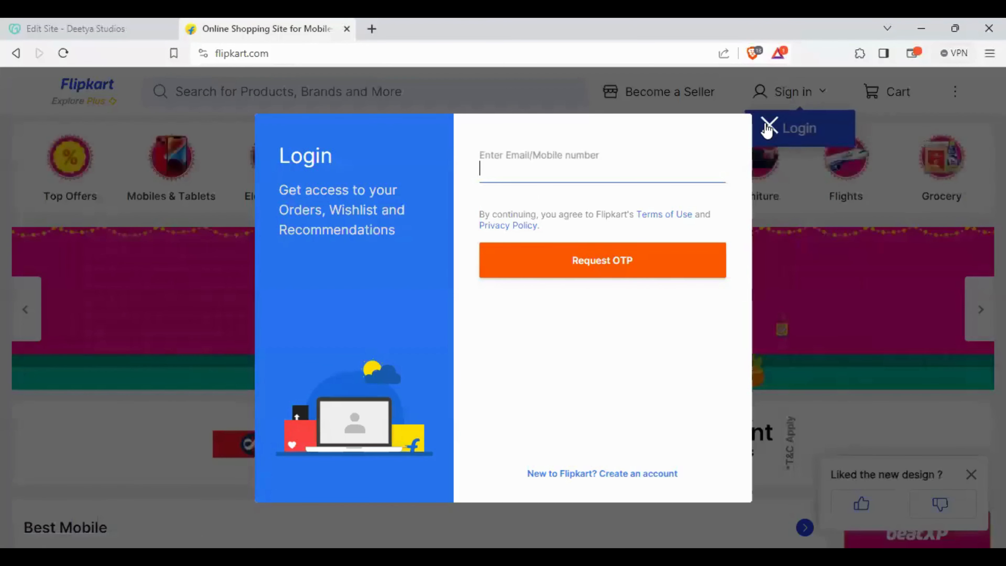
left_click(771, 126)
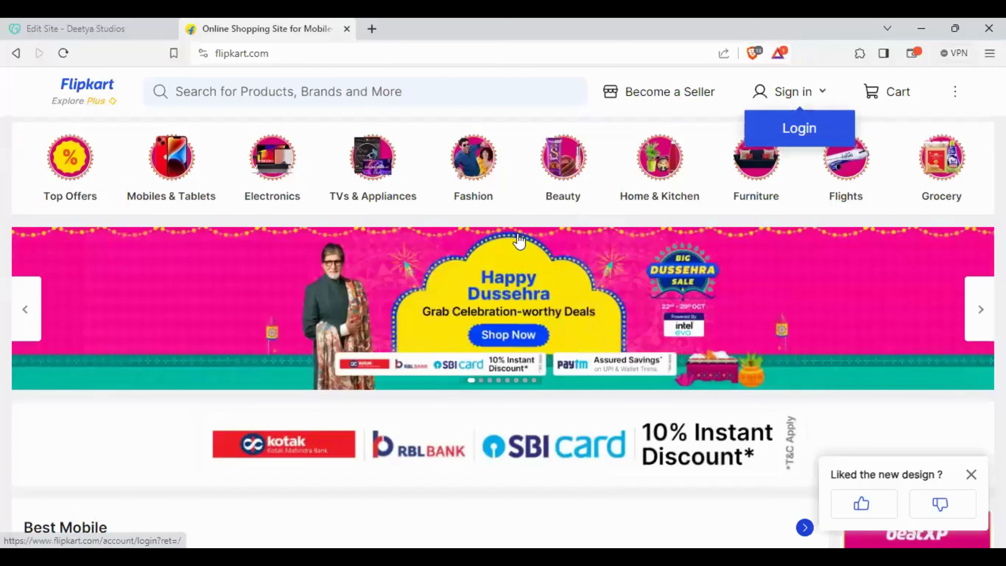
scroll(286, 323, "down", 5)
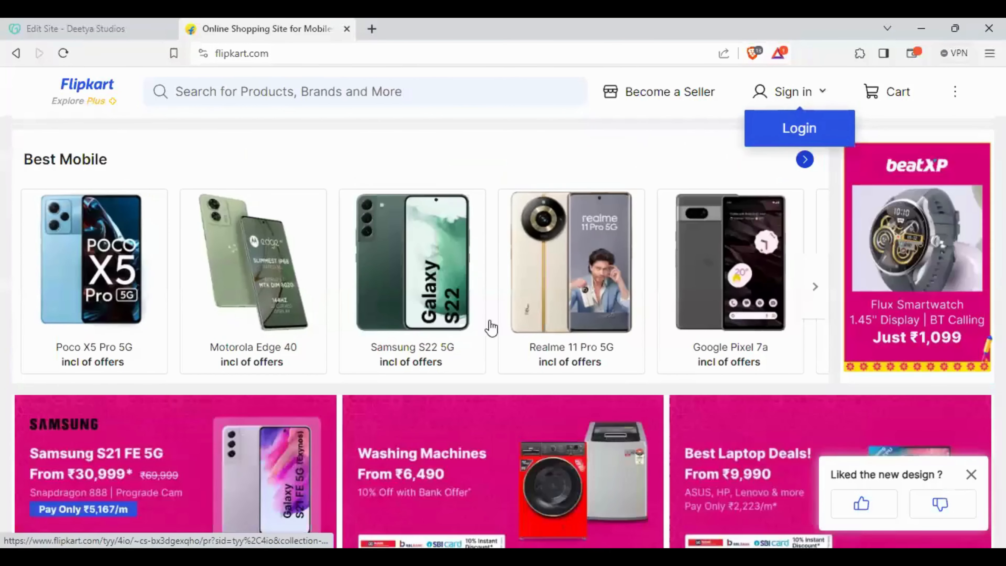
left_click(277, 311)
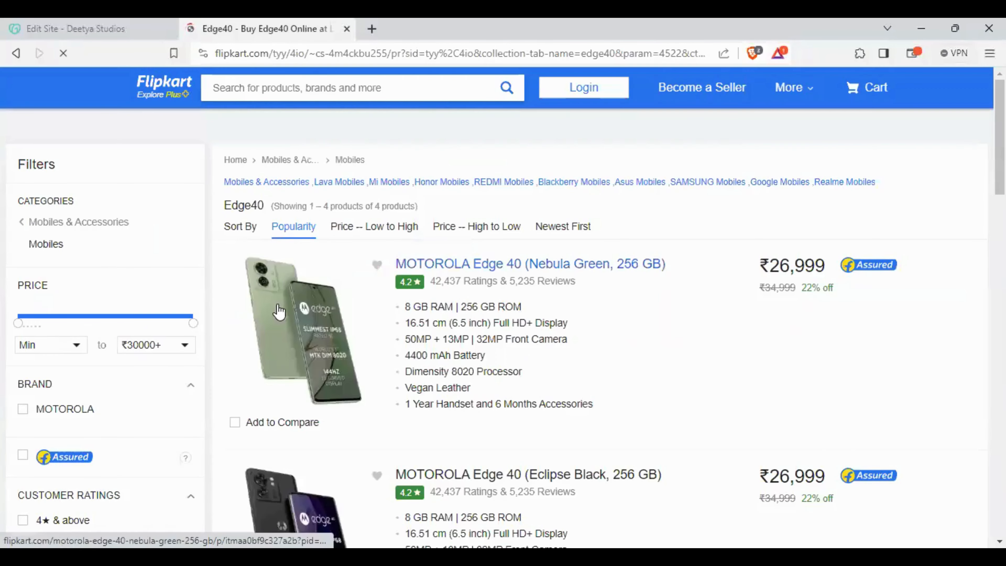
left_click(542, 271)
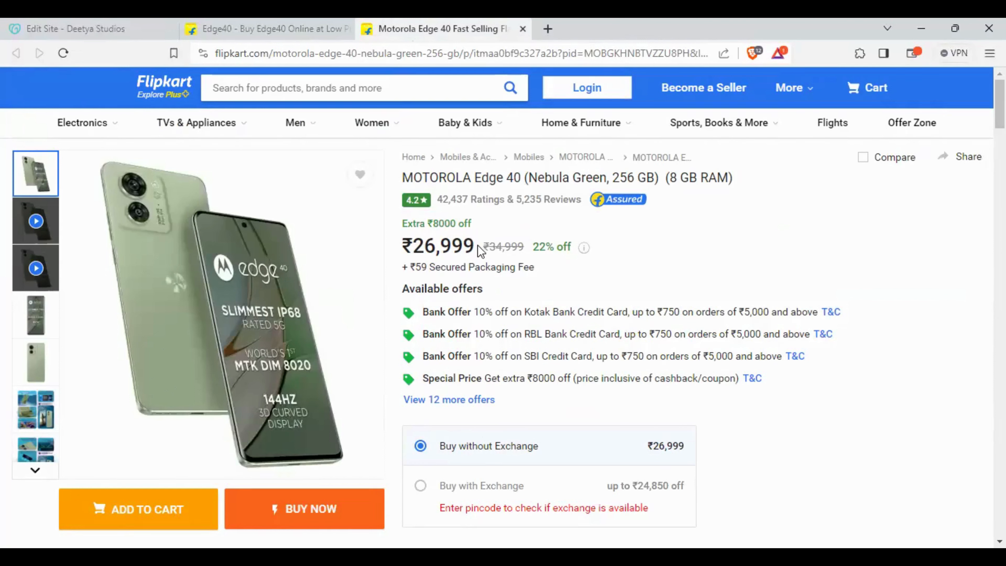
Examine how the phone's discounted price and struck-through original price are shown on the product page.
left_click_drag(480, 249, 407, 244)
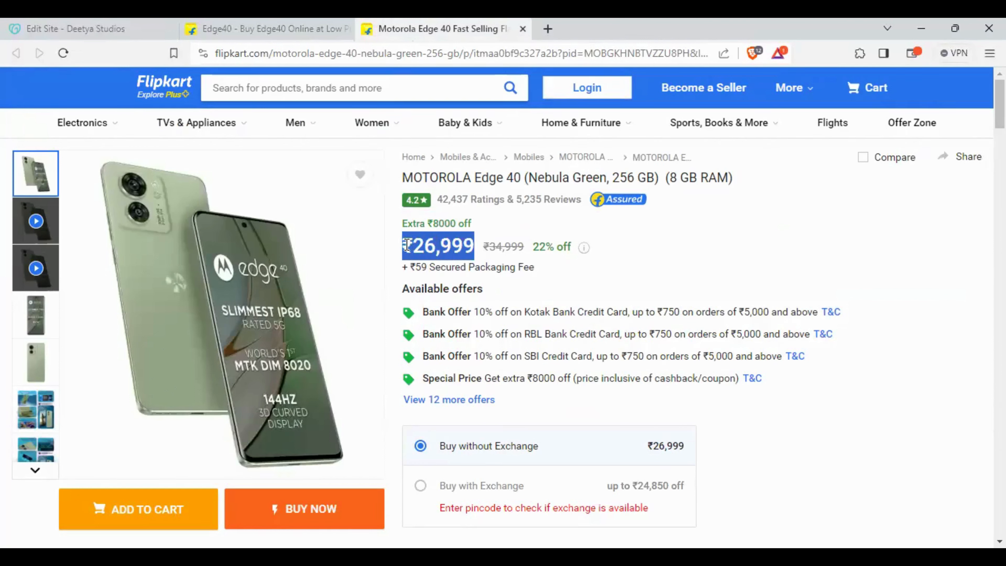
left_click(517, 256)
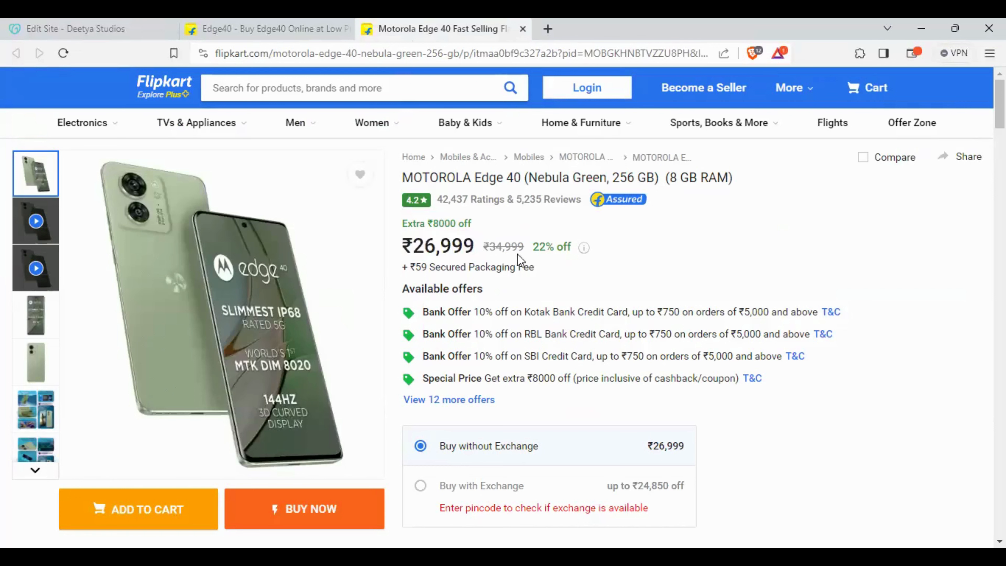
left_click_drag(525, 247, 486, 251)
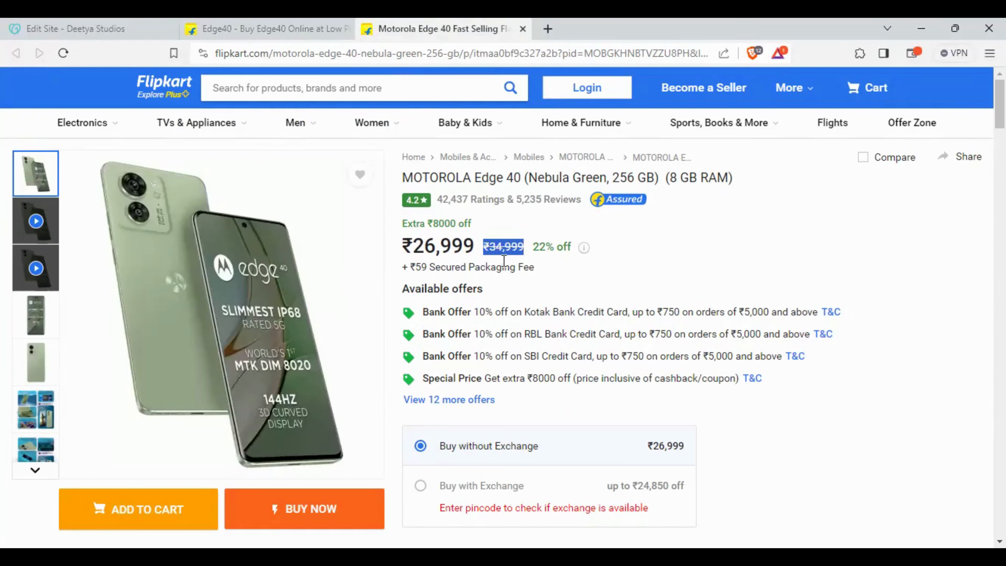
left_click(510, 251)
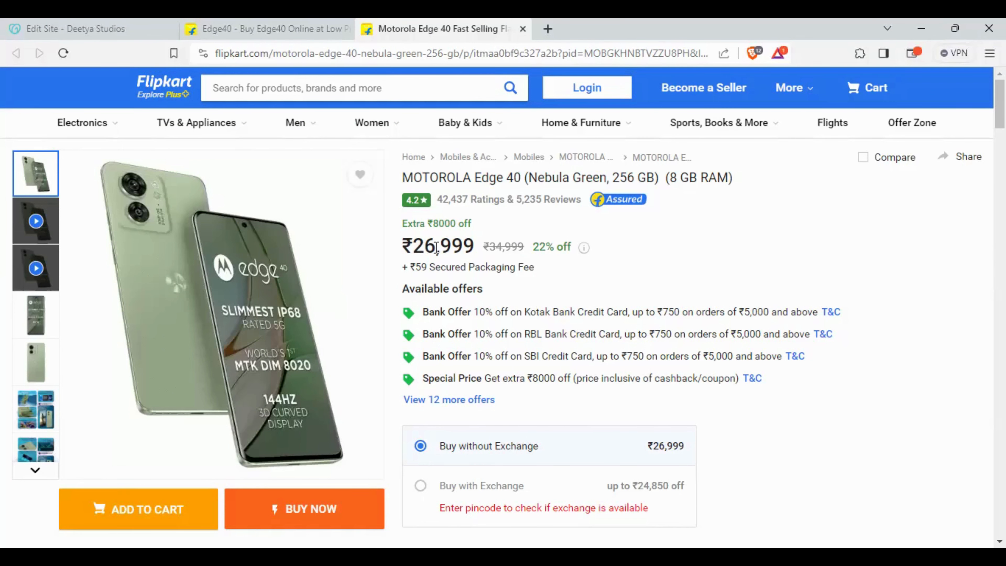
Return to the site editor's product form and set the camera's price to ₹1,999 and its sale price to ₹999.
left_click(76, 27)
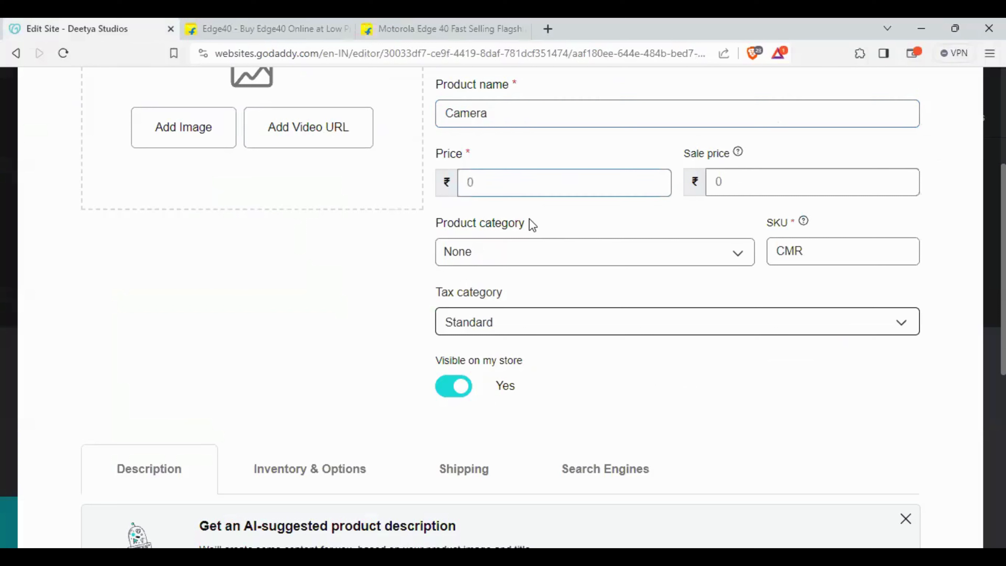
key("Tab")
type("1999")
left_click(724, 184)
type("999")
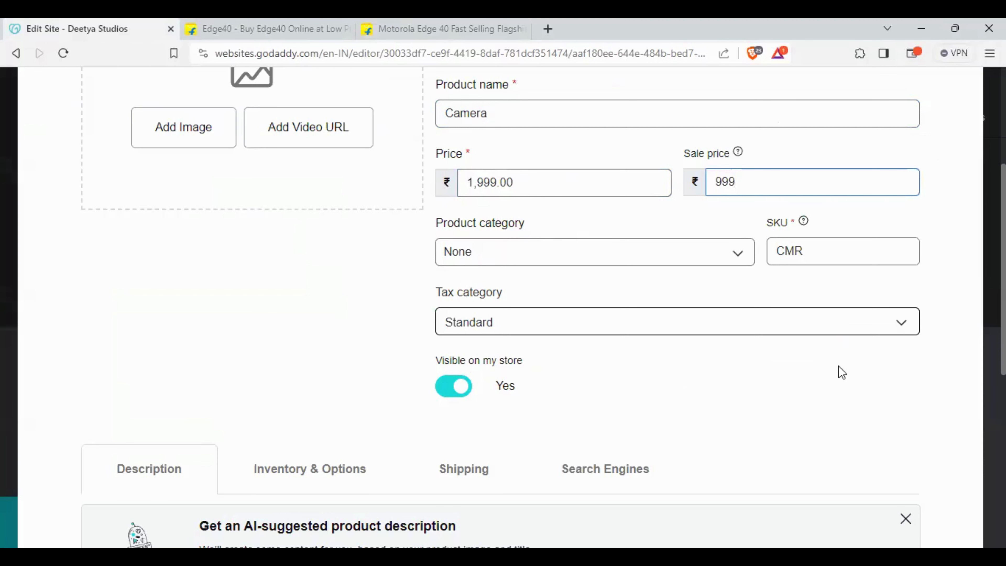
Insert the stock photo of a close-up camera lens with colour bars behind it as the product image.
scroll(841, 372, "up", 3)
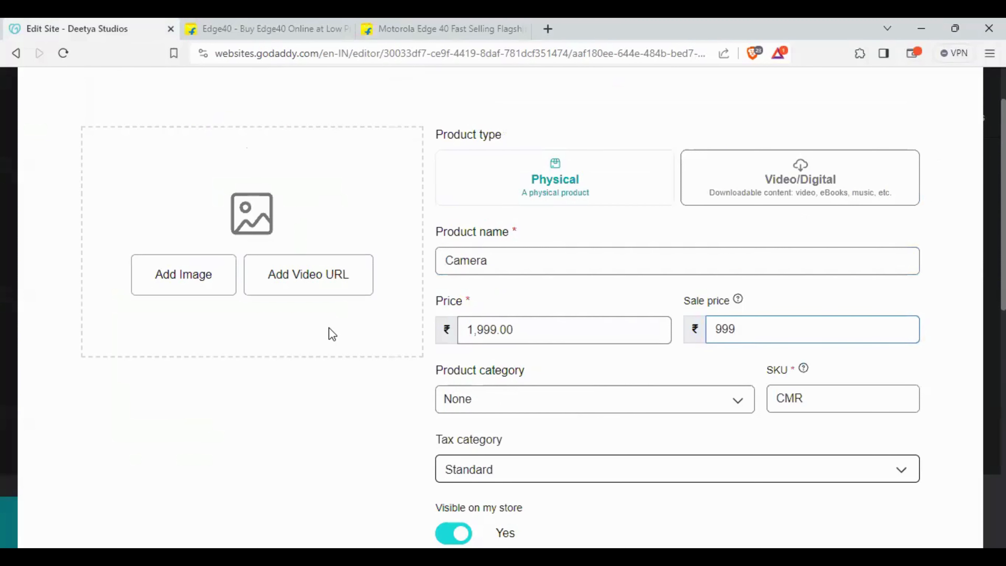
left_click(177, 286)
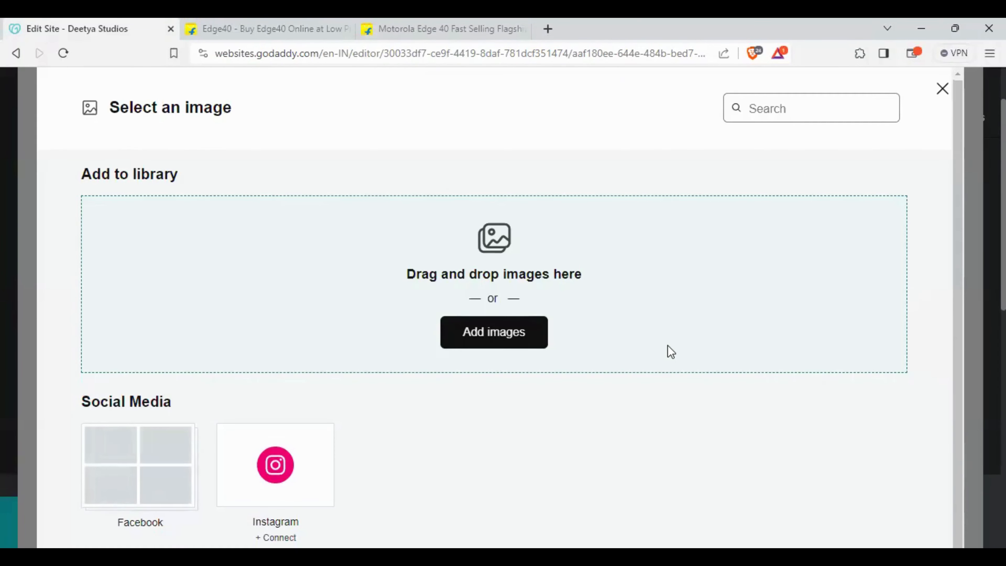
scroll(667, 351, "down", 3)
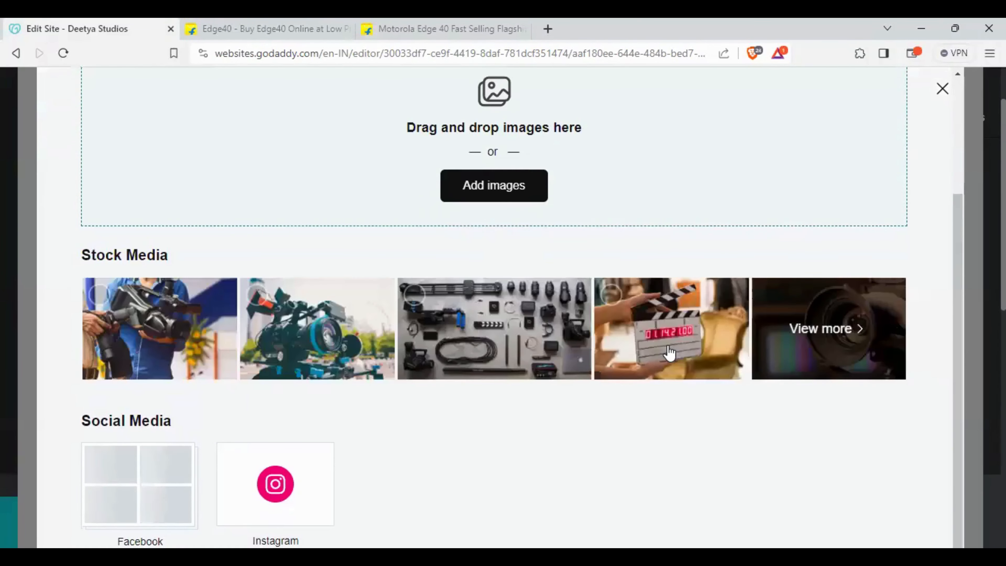
left_click(834, 339)
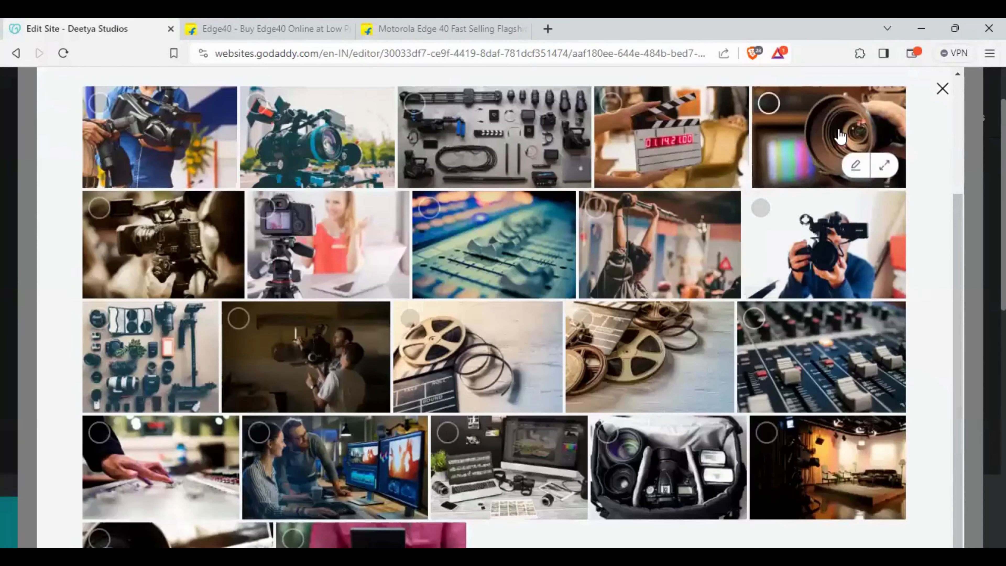
left_click(770, 104)
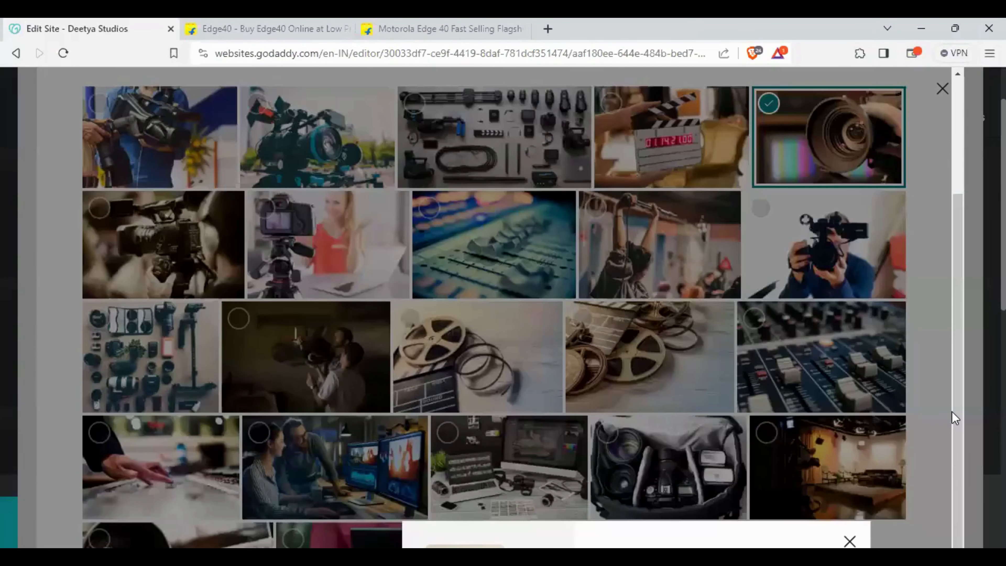
scroll(952, 413, "down", 1)
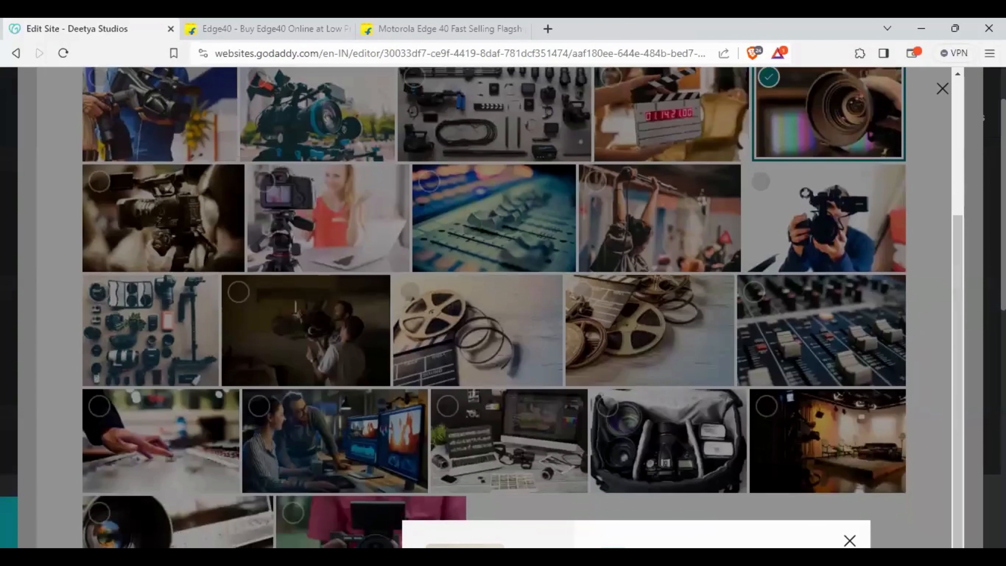
scroll(495, 307, "down", 7)
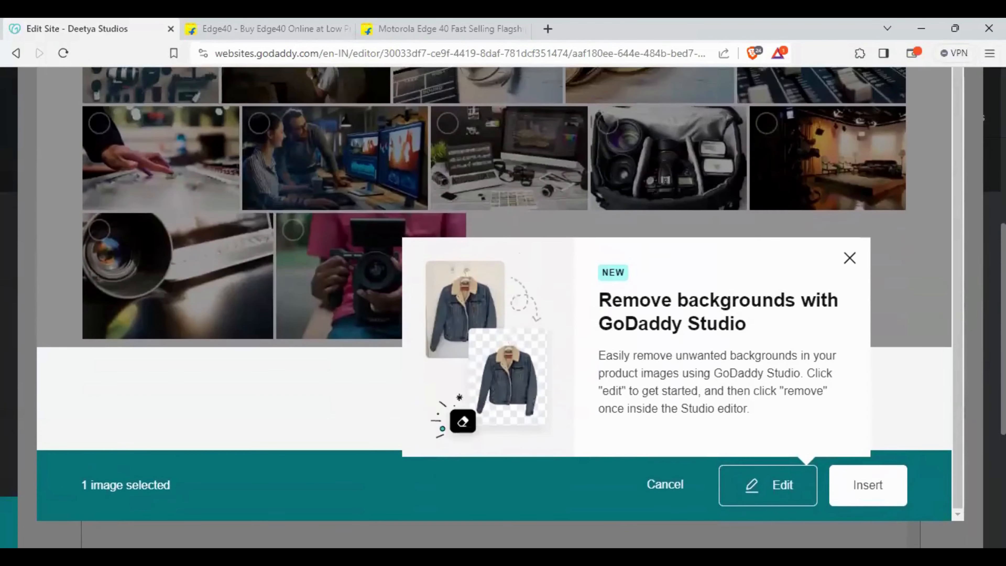
left_click(866, 491)
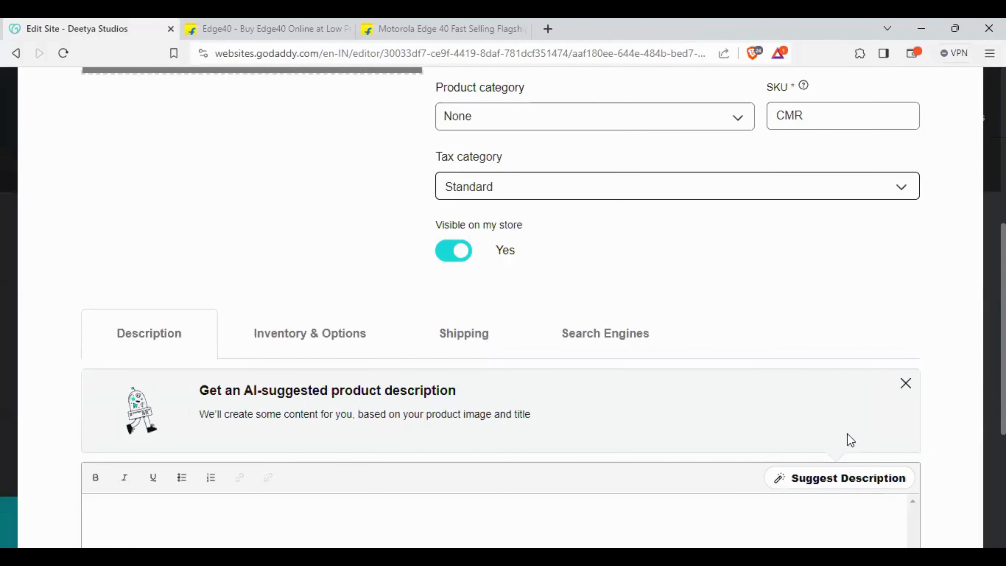
scroll(512, 357, "up", 6)
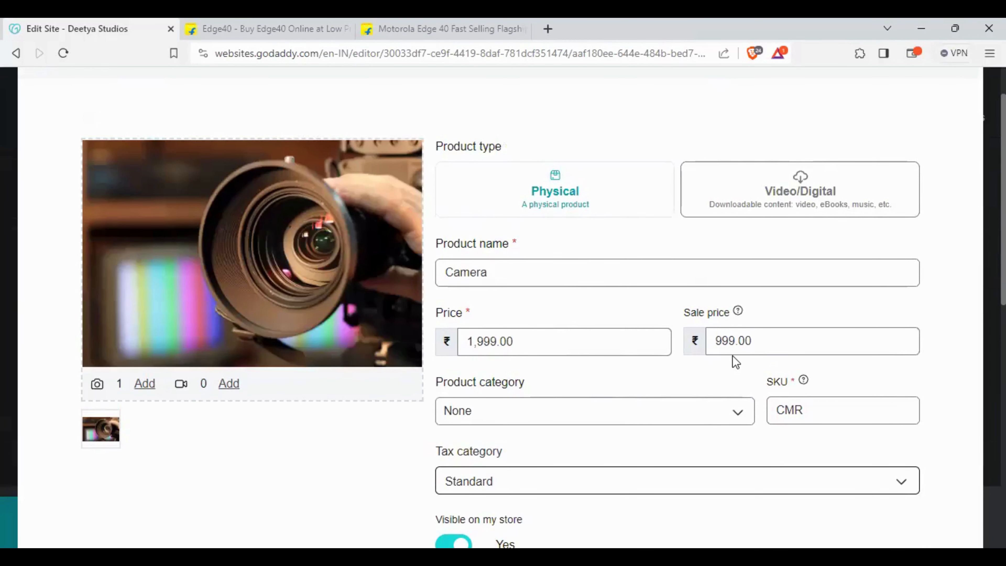
Look at Flipkart's Home & Furniture categories as an example of product categories, and return to the product form.
scroll(616, 357, "down", 2)
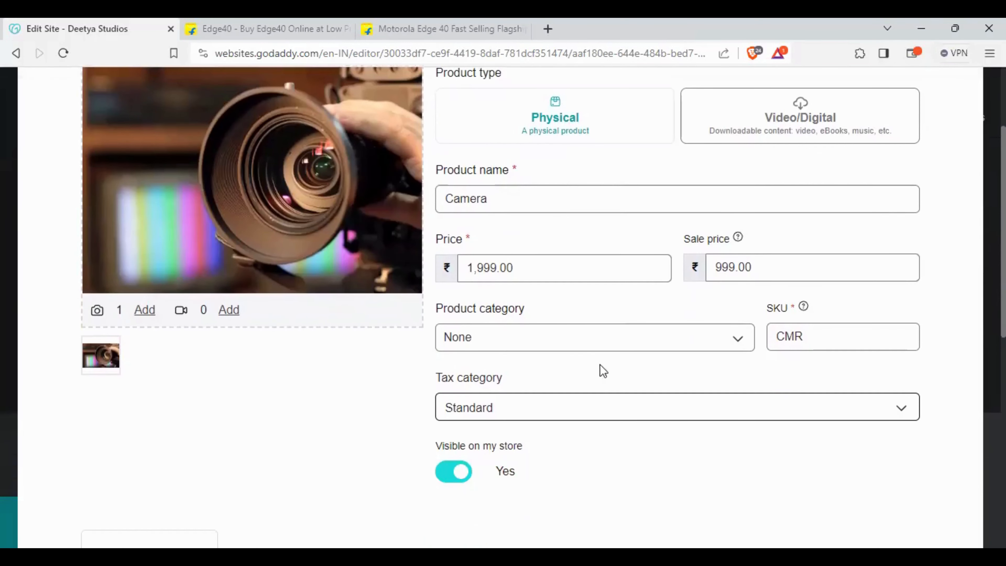
left_click(453, 27)
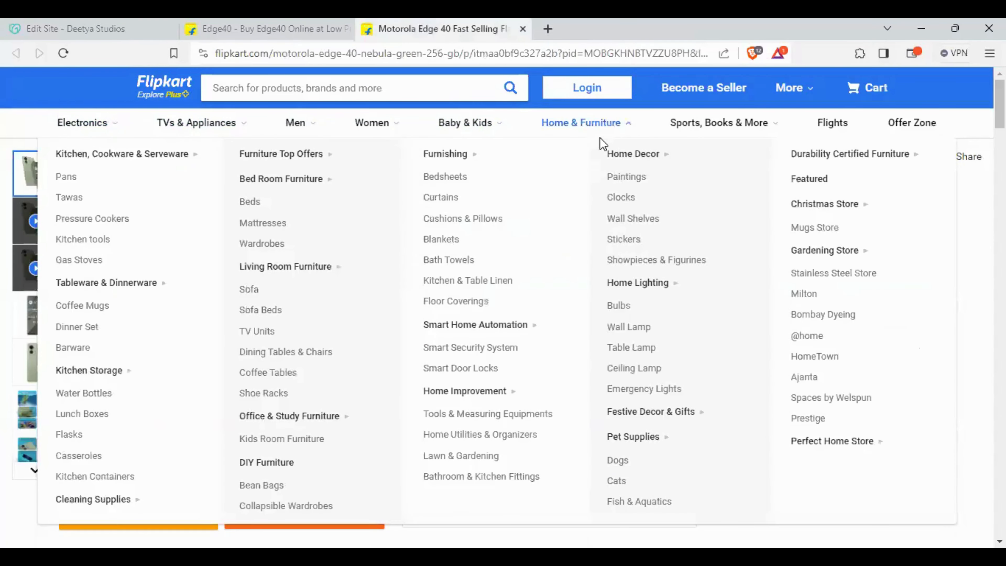
left_click(58, 29)
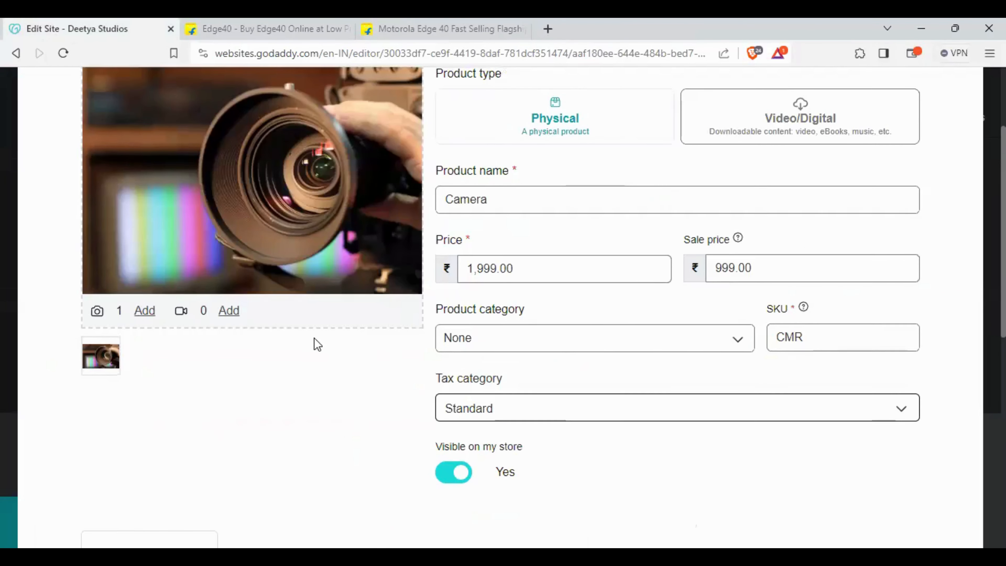
scroll(343, 324, "up", 3)
scroll(349, 331, "down", 3)
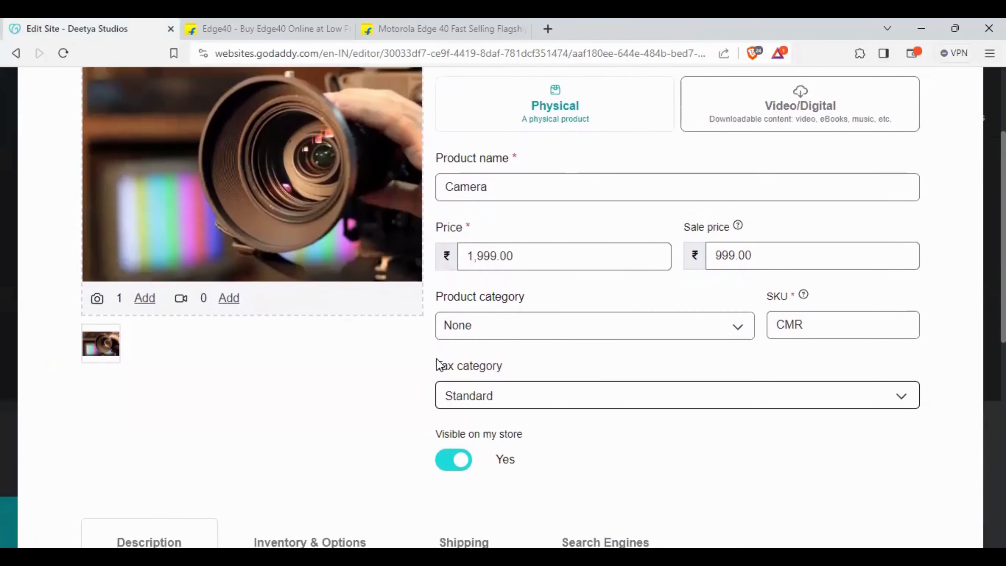
Create a new product category named Camera, leaving its description blank, and assign it to the product.
left_click(553, 335)
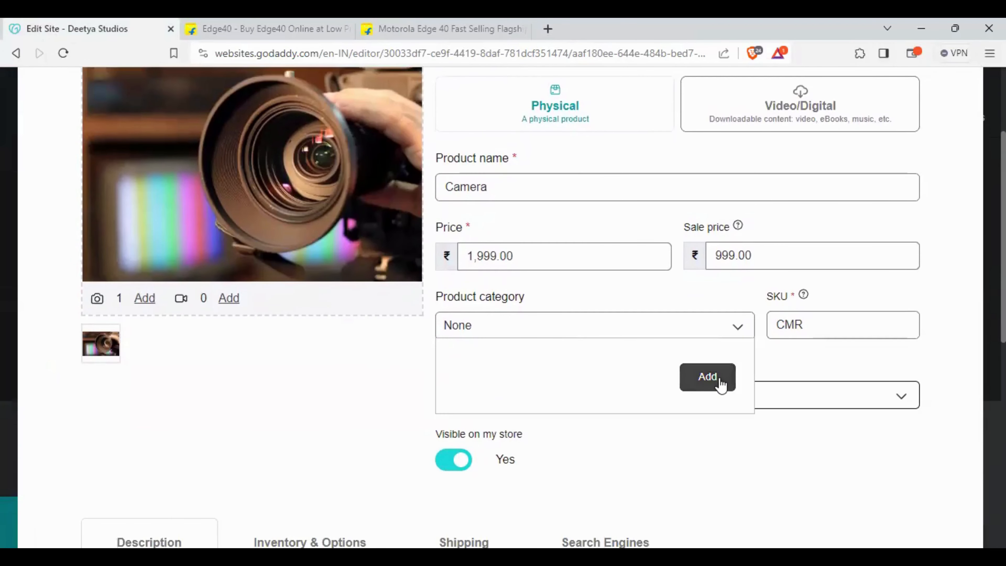
left_click(708, 377)
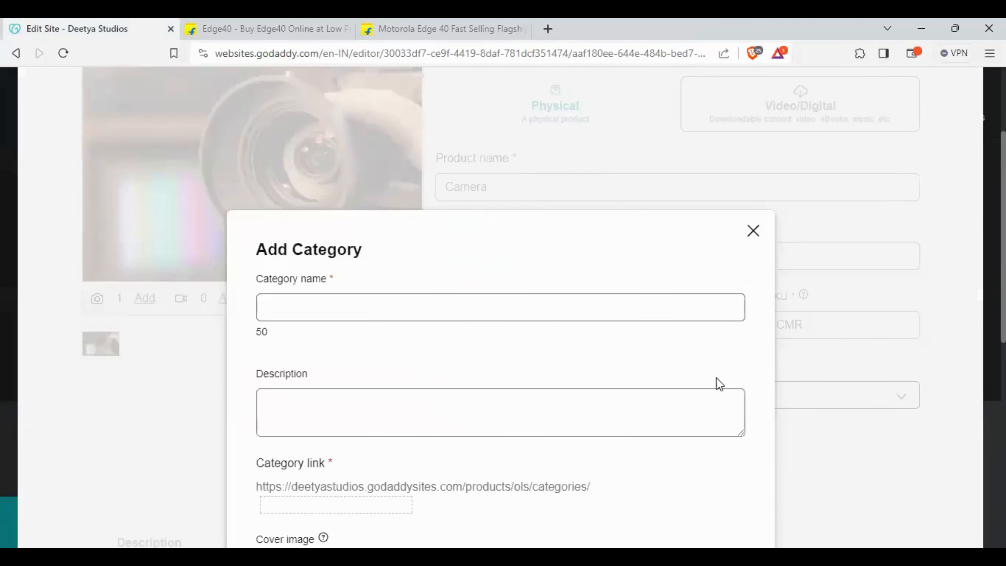
scroll(667, 352, "down", 3)
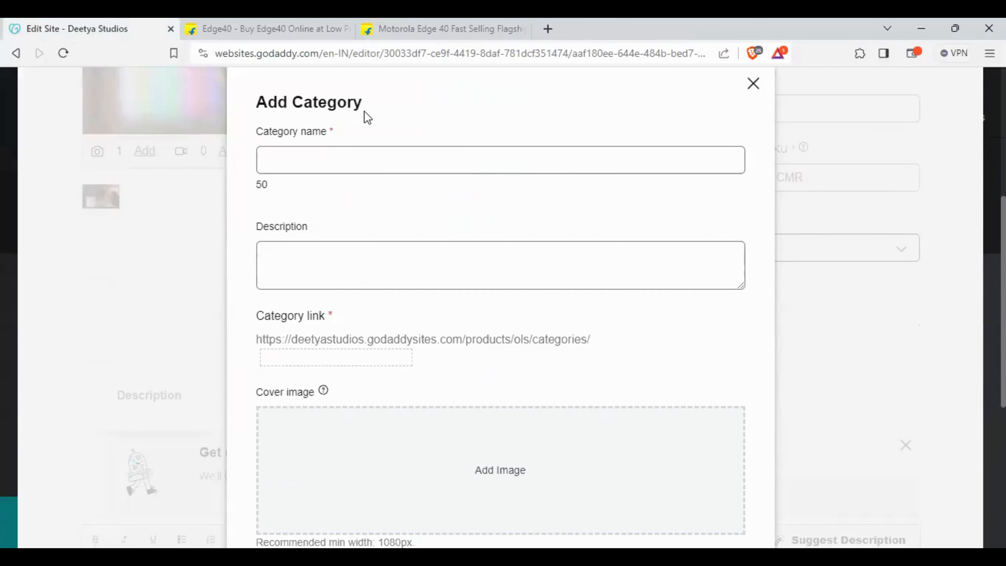
type("Camera")
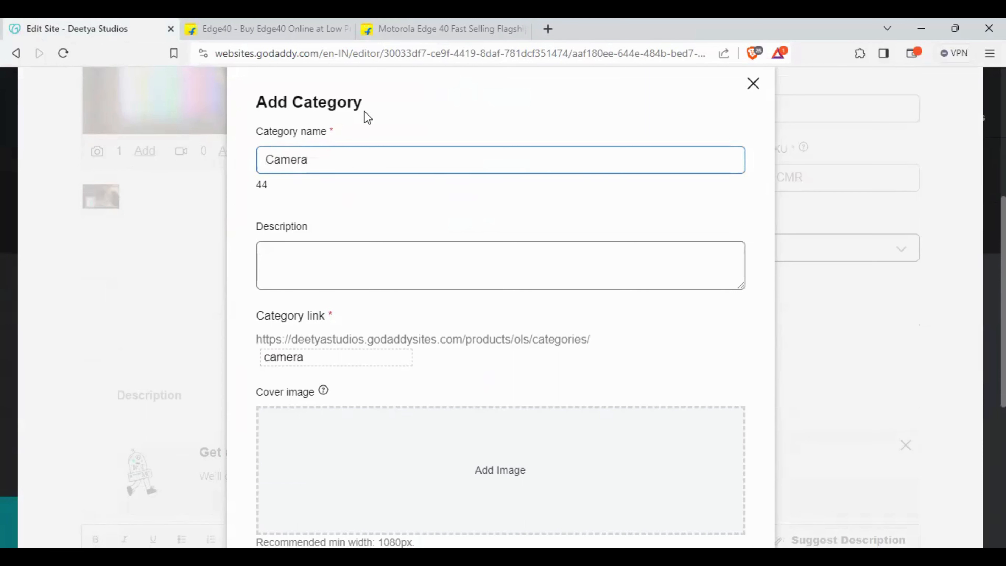
left_click(363, 283)
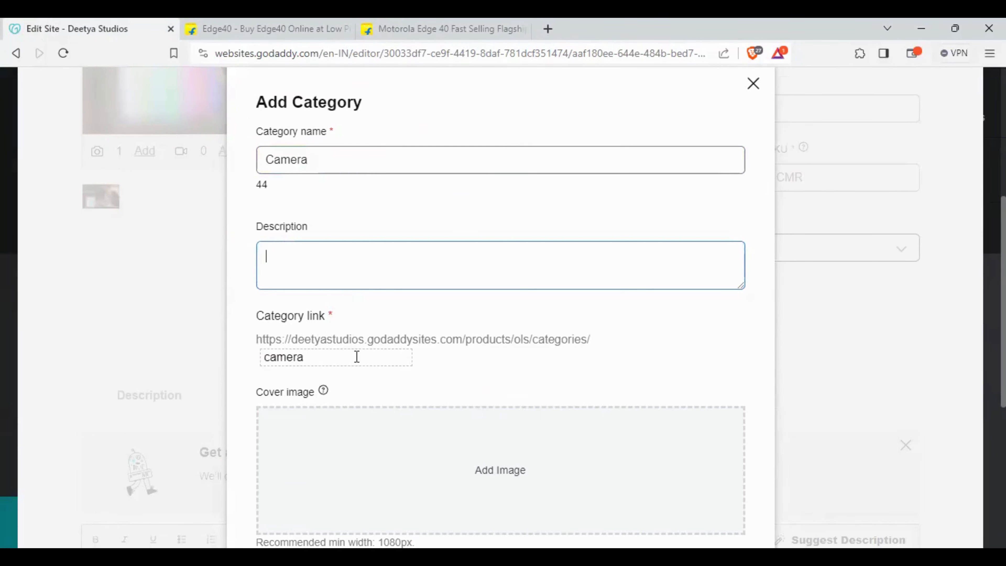
left_click_drag(258, 340, 314, 361)
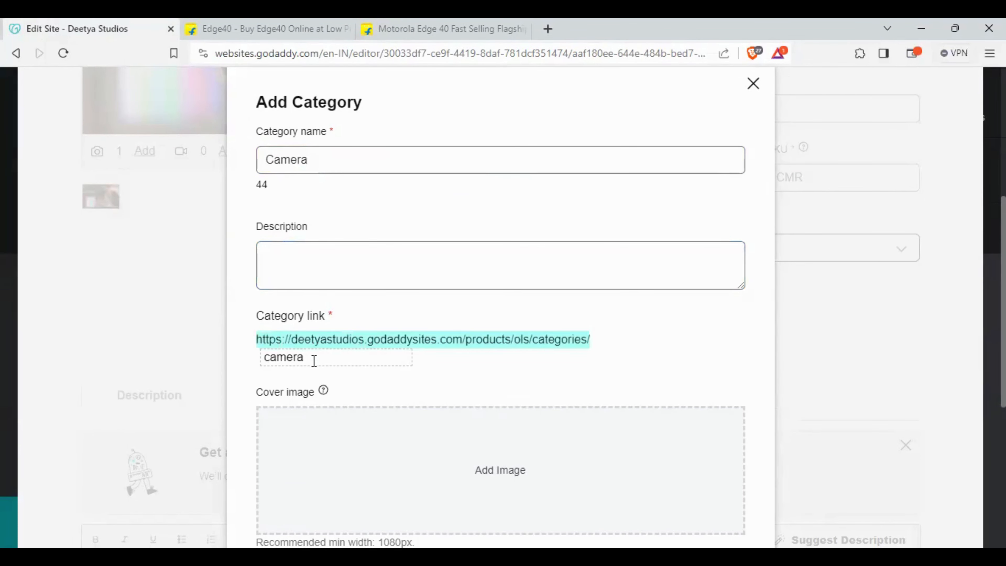
left_click(479, 369)
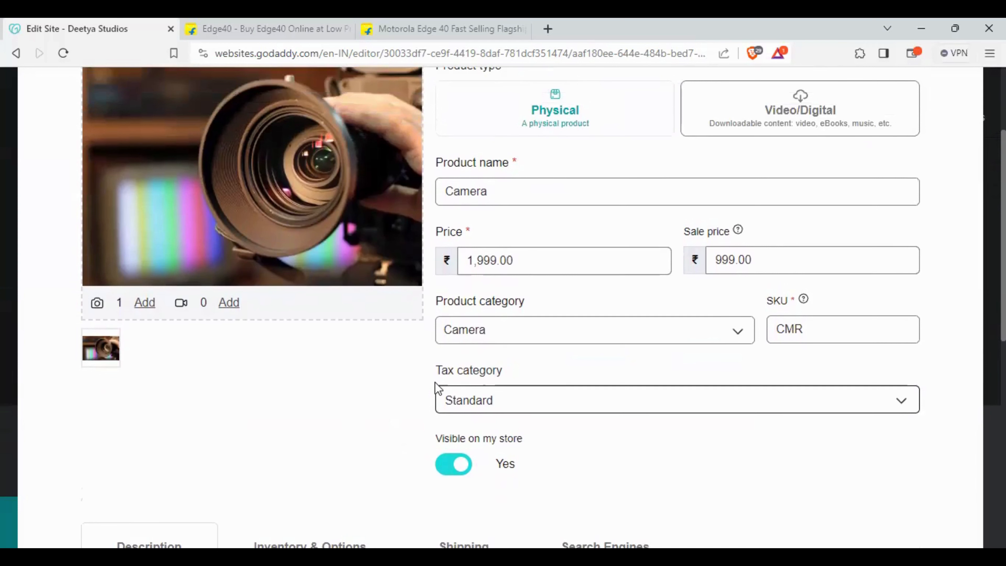
Look through the product's available tax category options, keeping Standard selected.
left_click(497, 409)
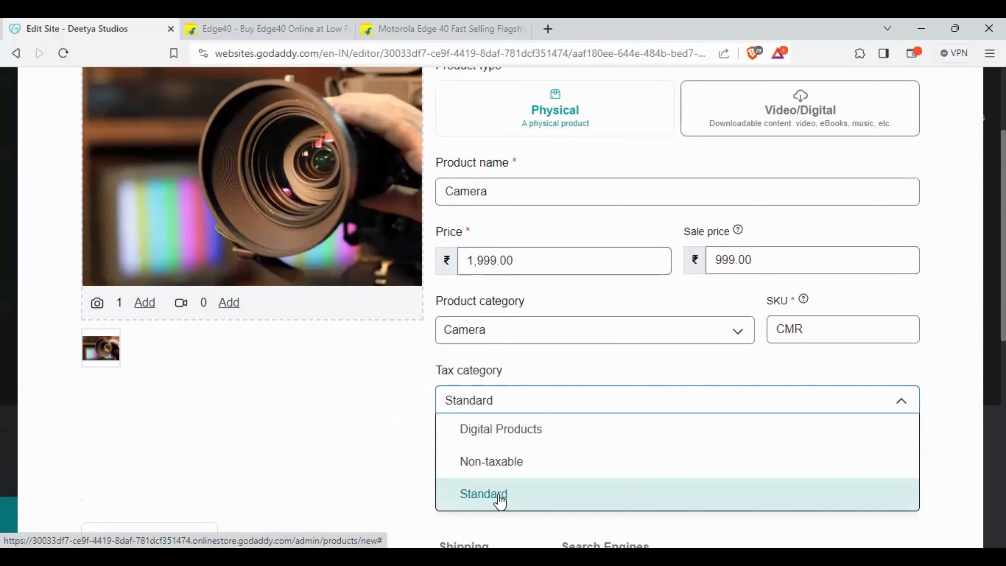
left_click(377, 433)
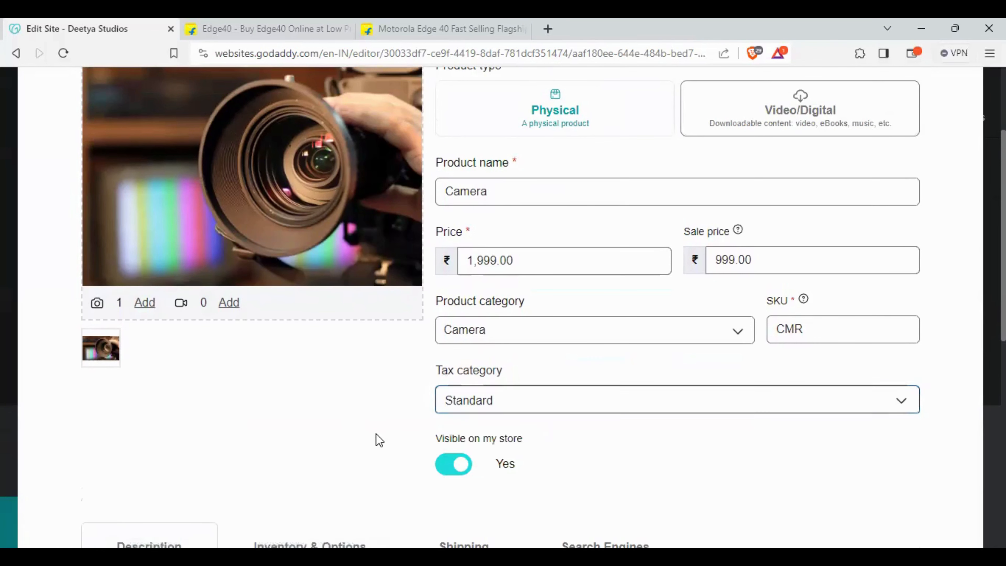
scroll(376, 435, "up", 2)
scroll(353, 447, "down", 3)
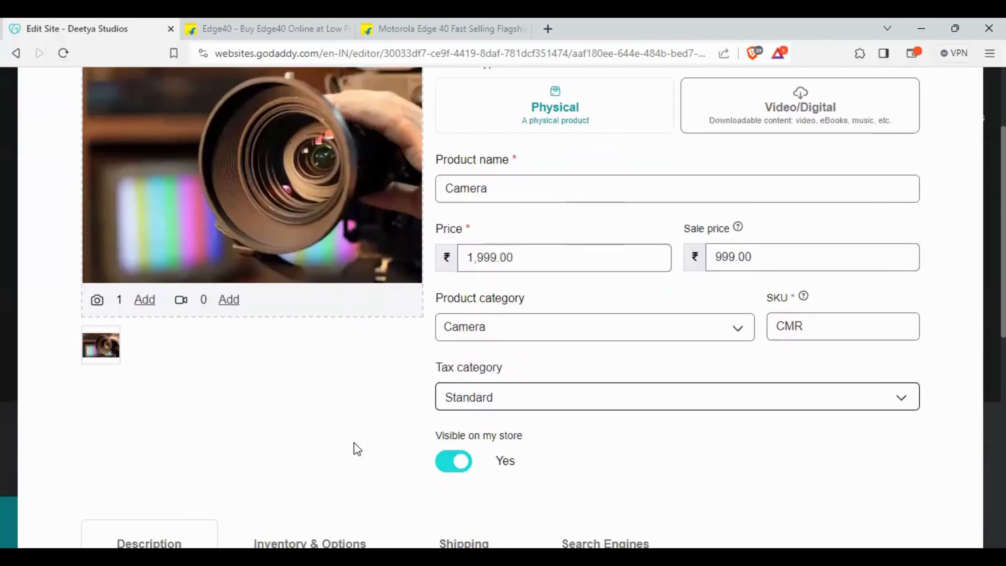
Generate an AI-suggested product description with a Professional tone and 25-word length, and insert it into the product's description.
scroll(372, 397, "down", 7)
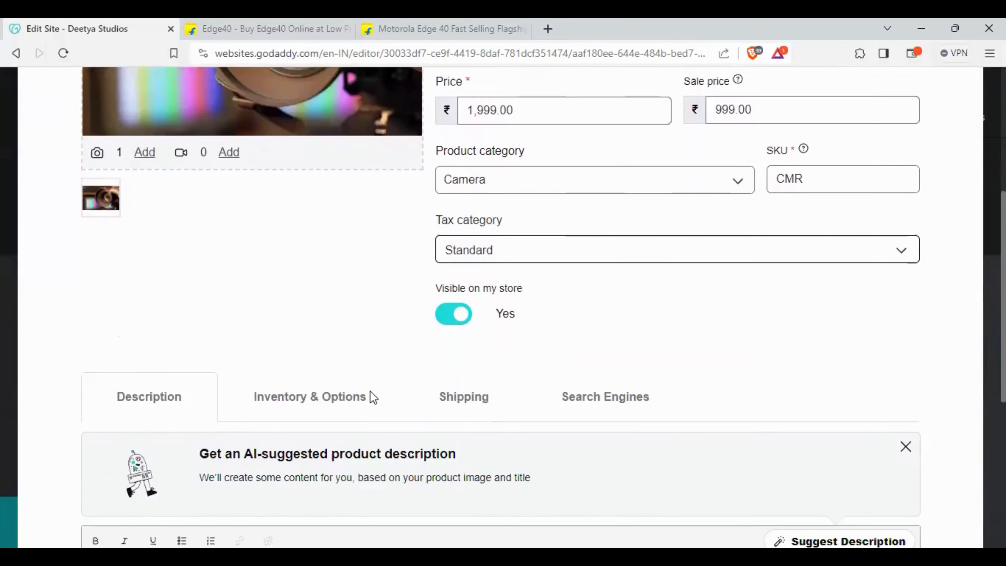
scroll(372, 398, "down", 2)
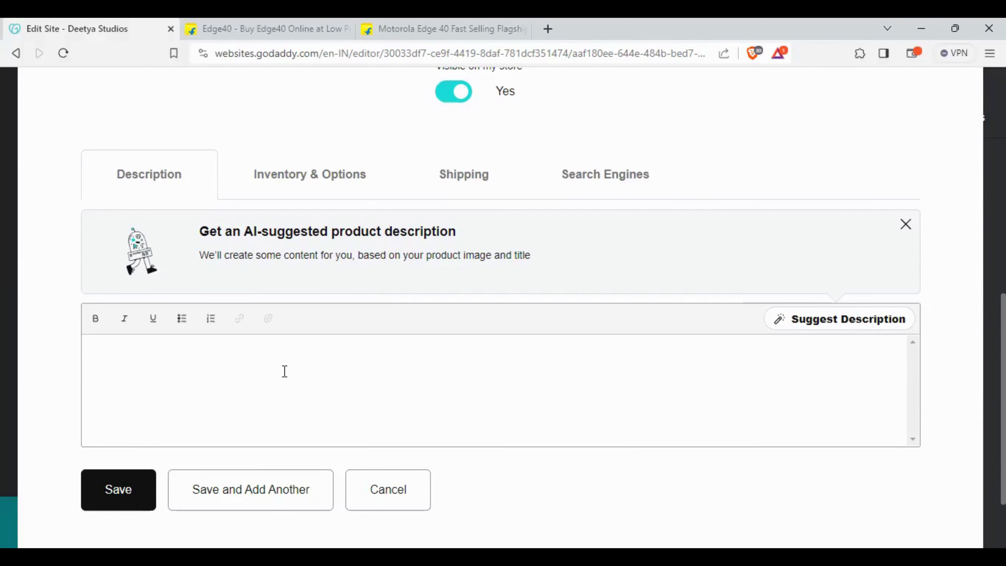
scroll(266, 366, "up", 10)
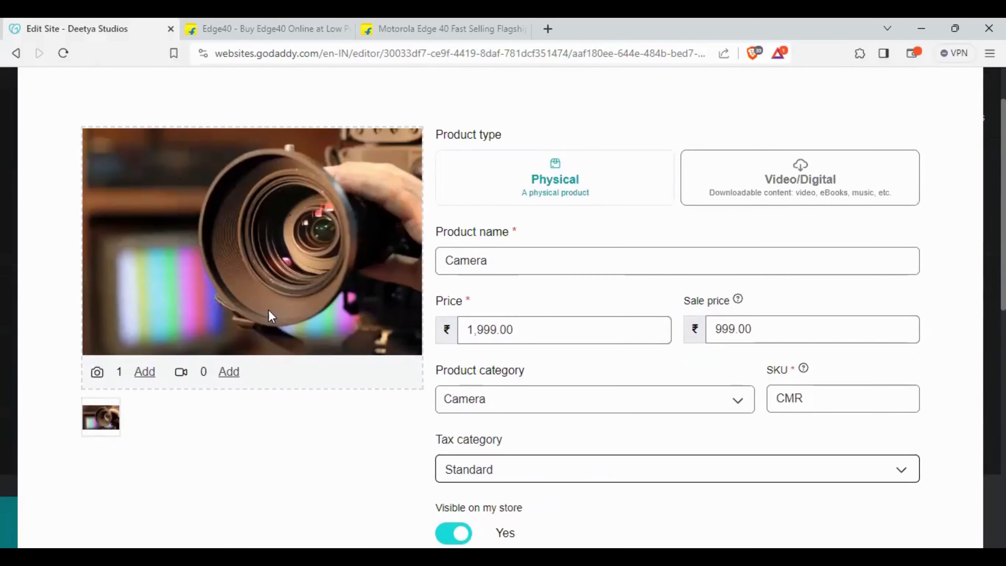
scroll(325, 289, "down", 8)
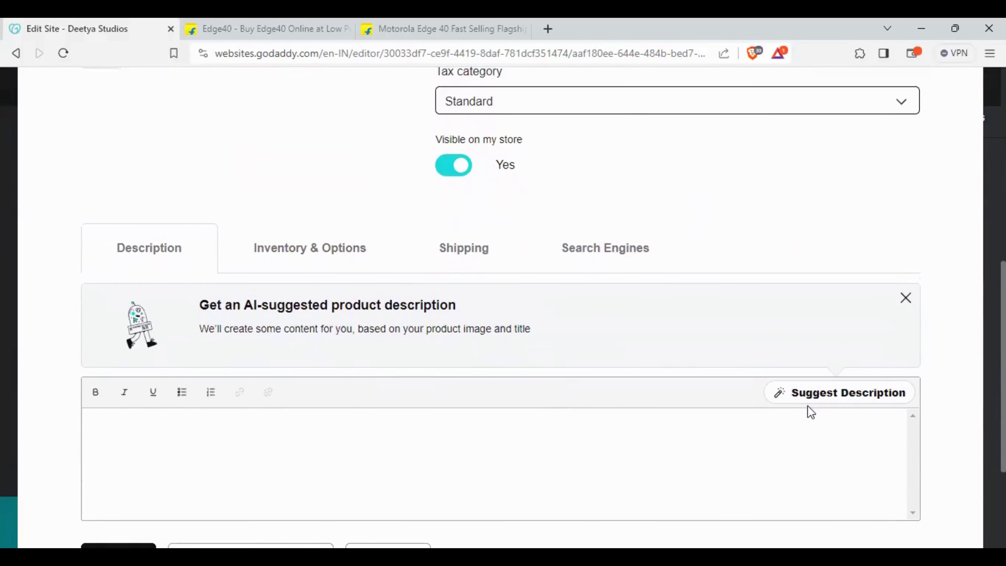
left_click(819, 398)
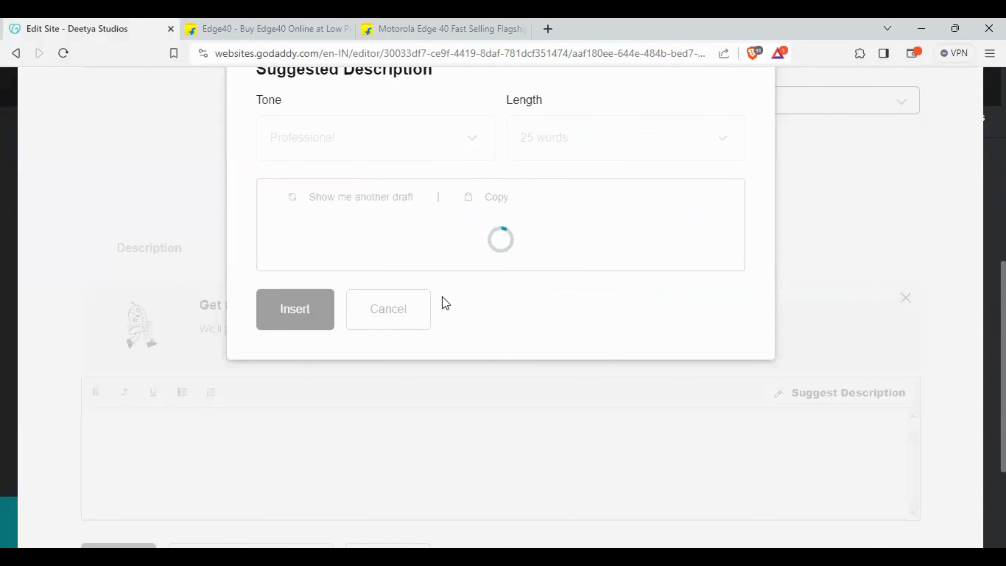
scroll(555, 297, "up", 1)
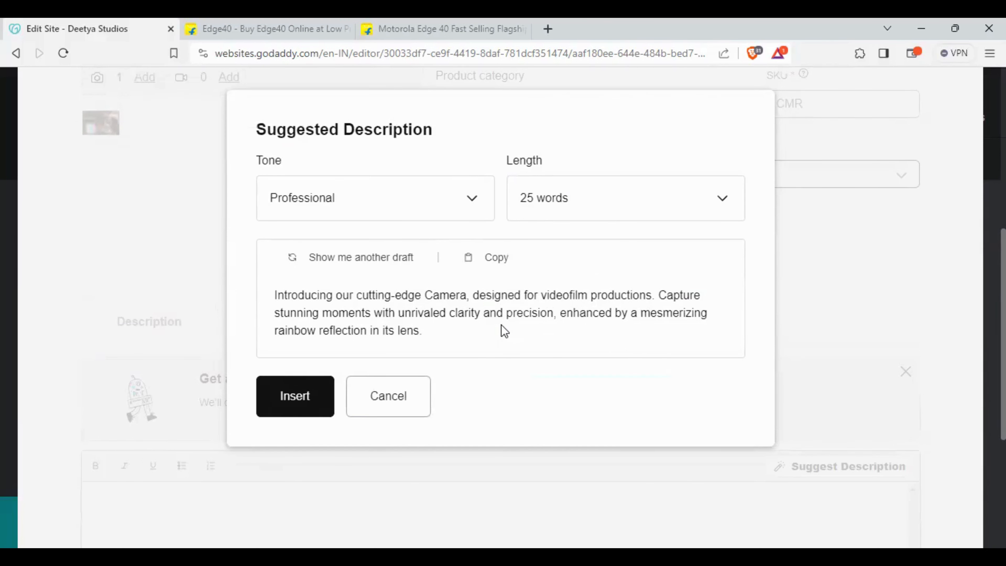
left_click(309, 407)
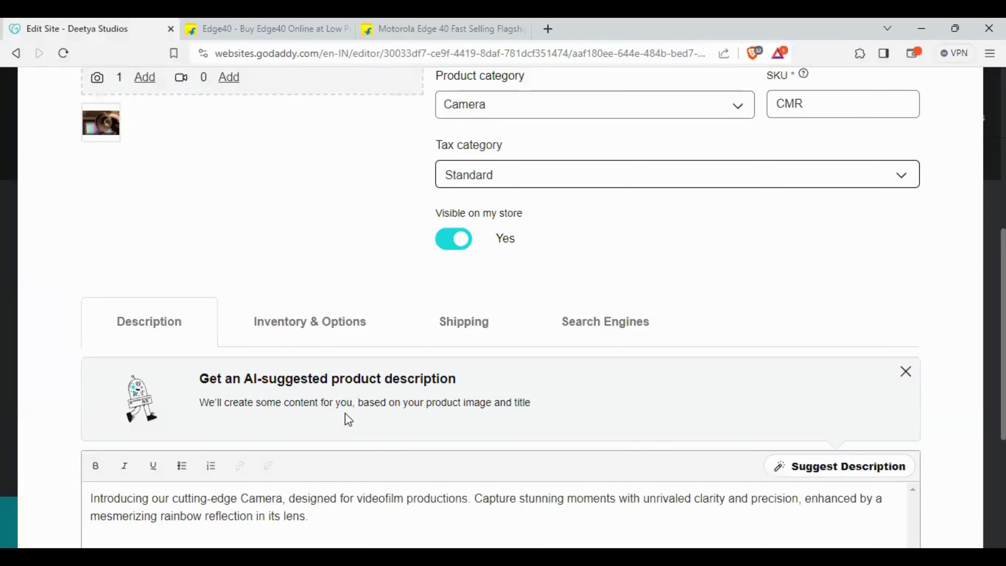
scroll(344, 418, "down", 5)
scroll(332, 409, "up", 2)
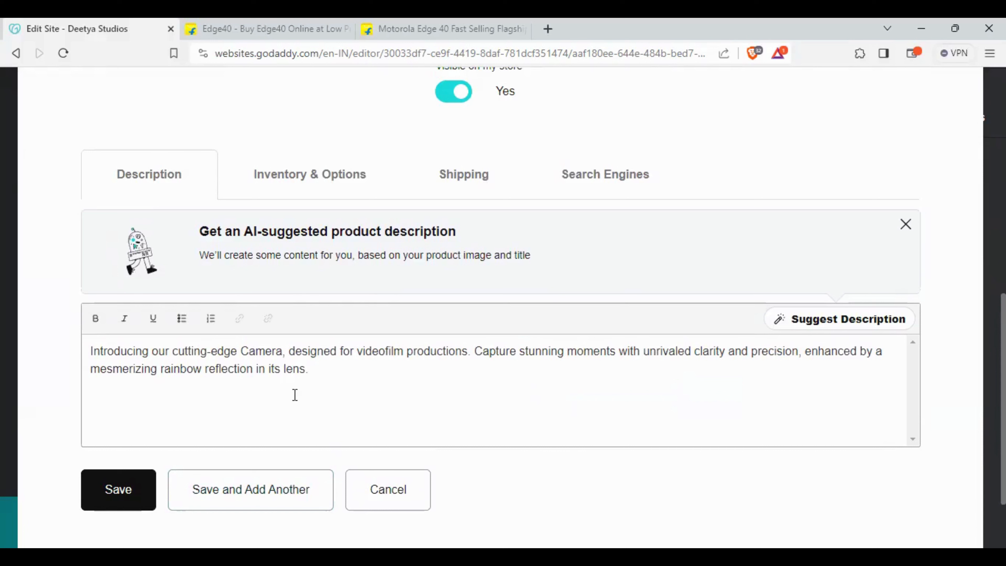
In the product's inventory settings, mark the camera as limited edition on the store and enable inventory tracking.
left_click(322, 183)
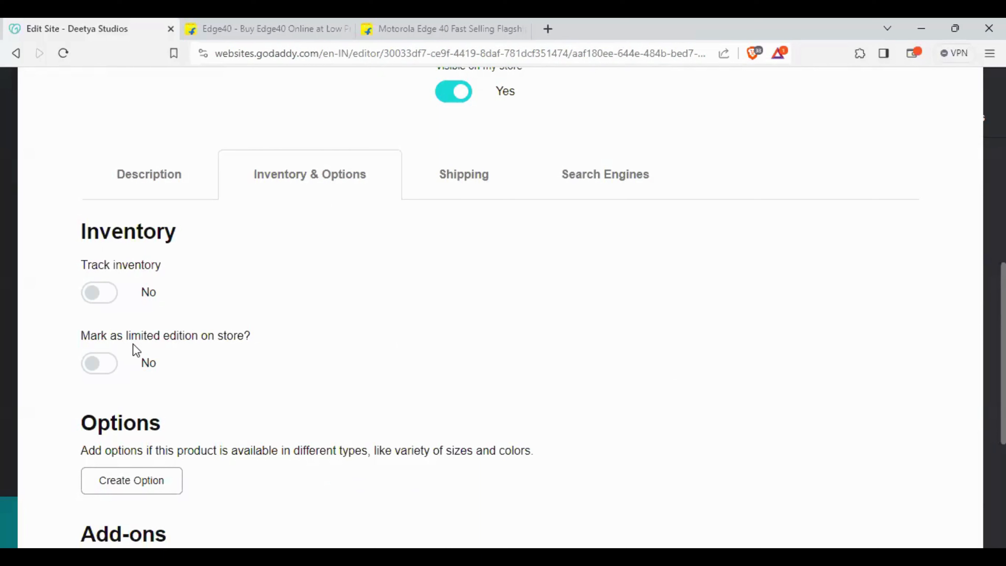
left_click(108, 371)
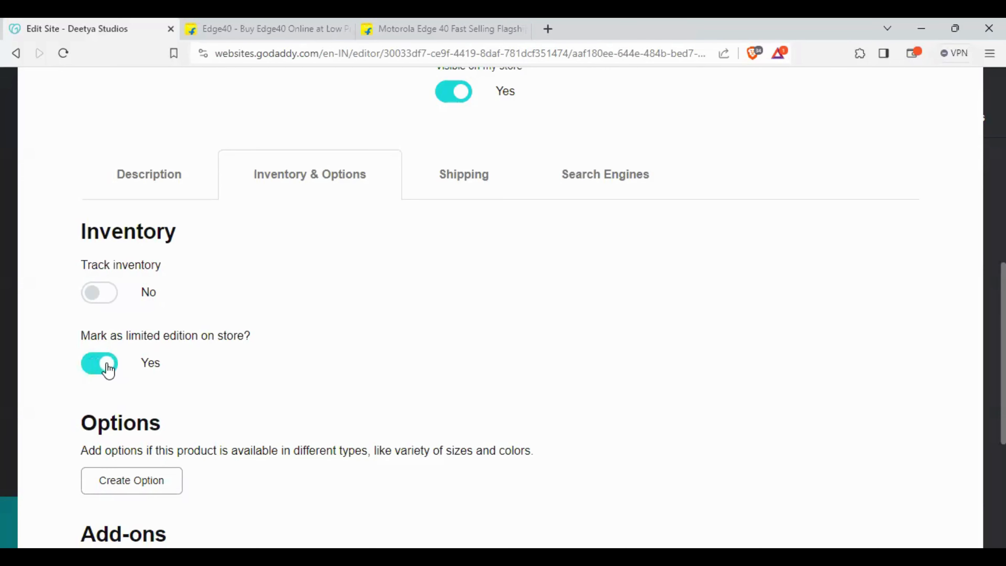
scroll(185, 397, "up", 10)
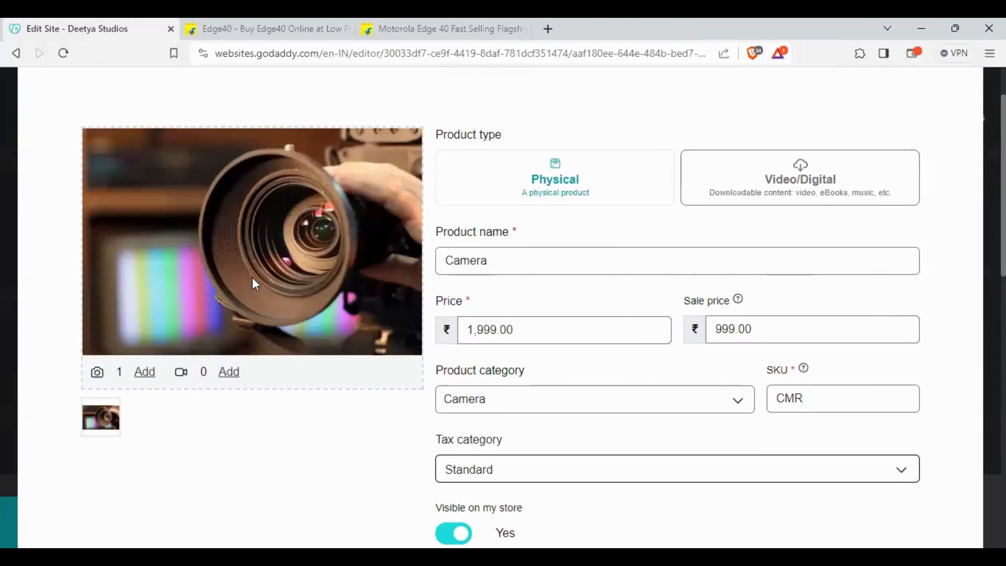
scroll(265, 311, "down", 9)
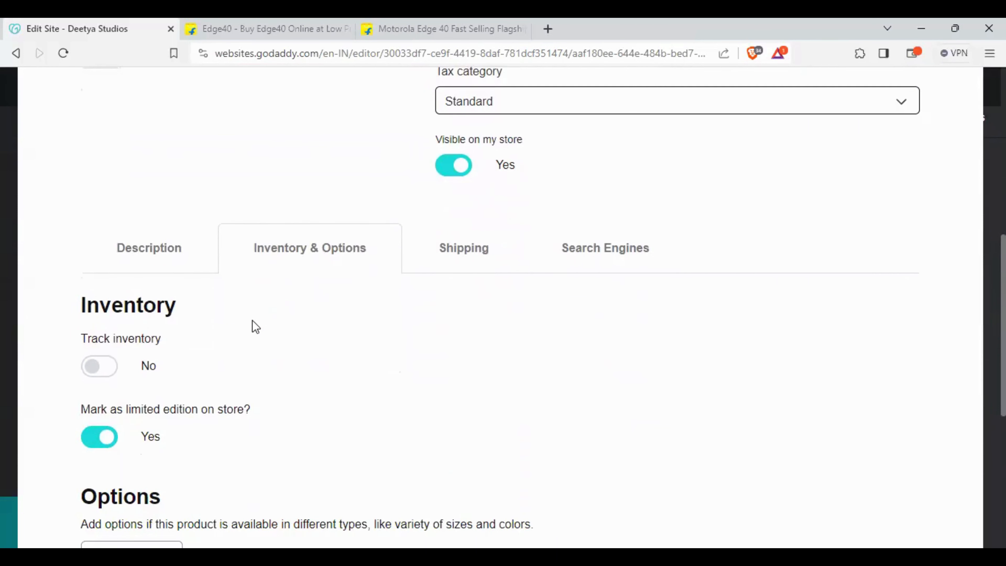
left_click(104, 368)
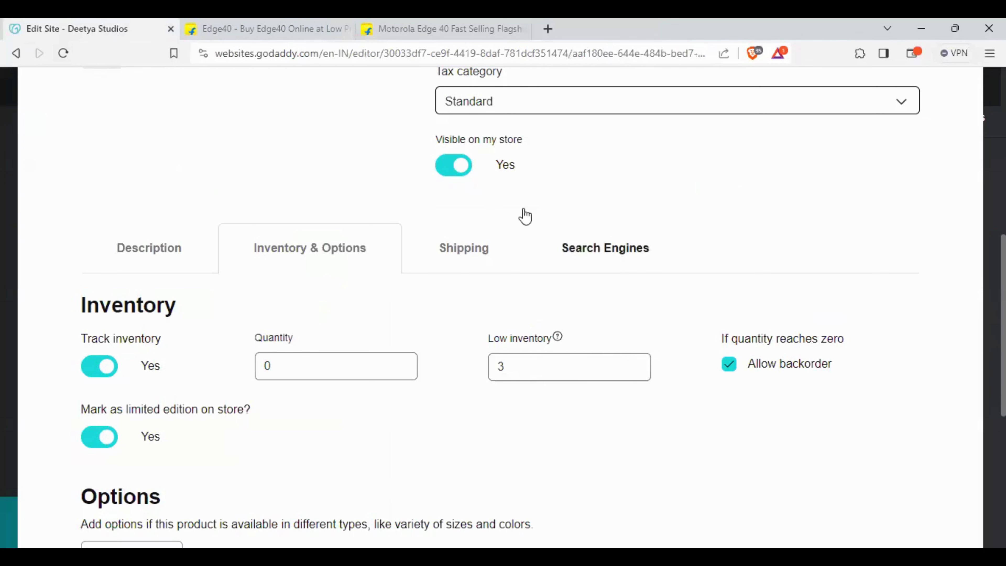
Search Flipkart for "motorola edge 40neo", examine the stock status on the Black Beauty 128 GB product page, and return to the site editor.
left_click(477, 29)
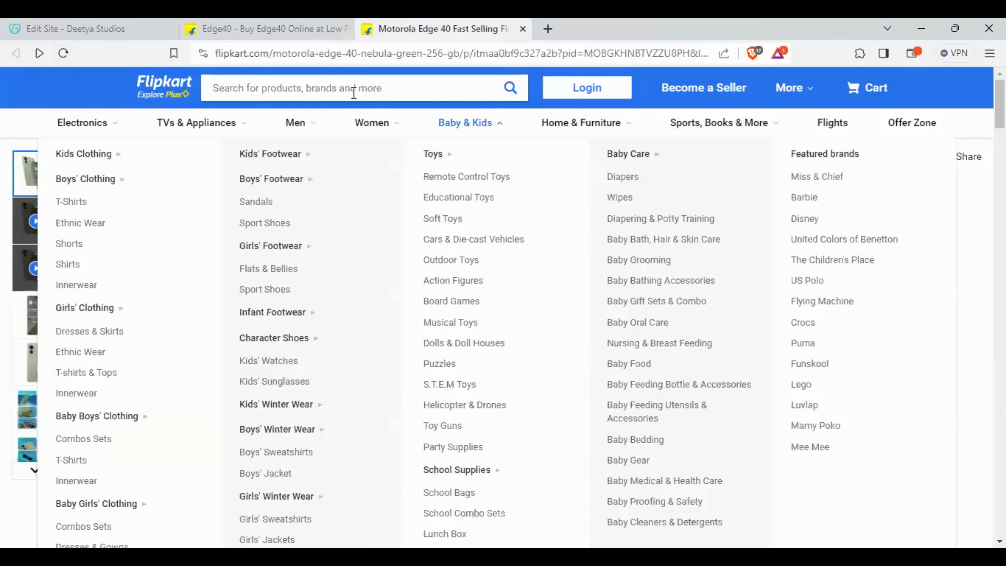
left_click(354, 87)
left_click(334, 124)
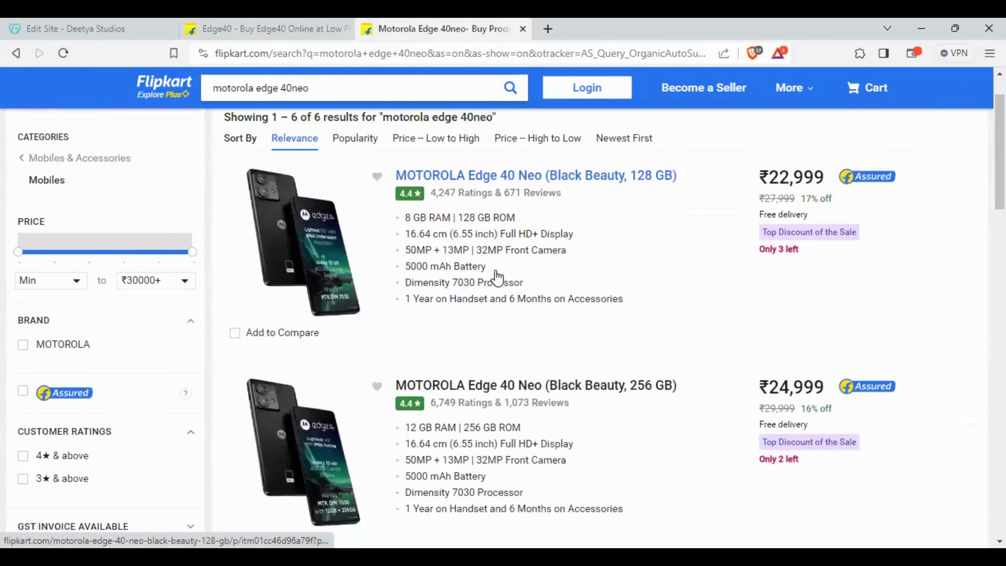
left_click(507, 242)
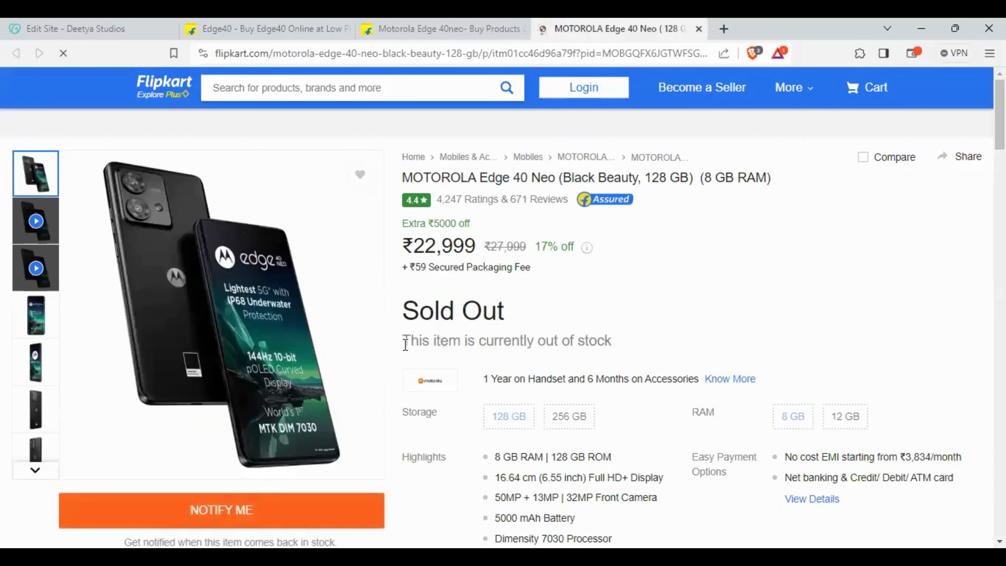
left_click_drag(404, 344, 553, 342)
left_click(553, 342)
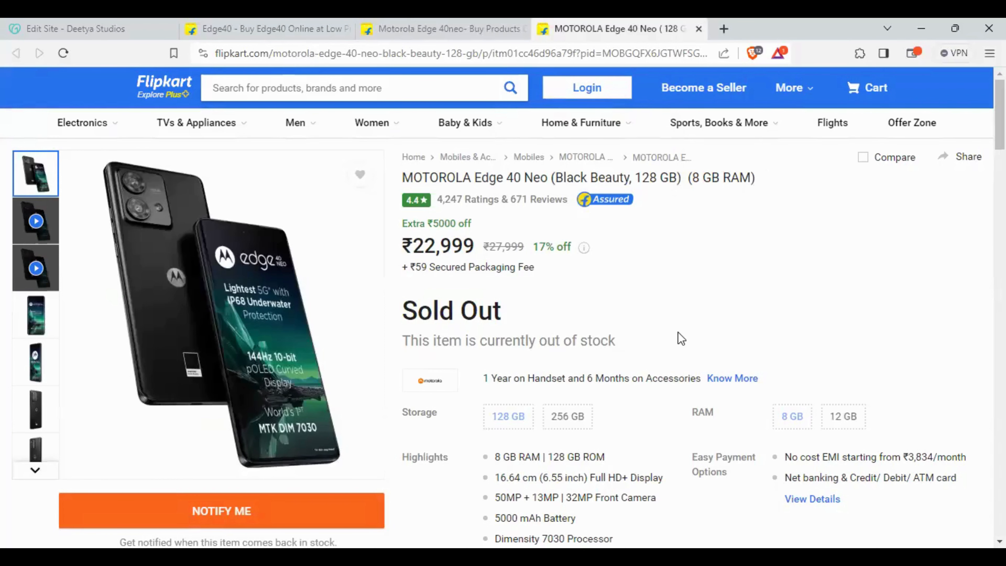
left_click(90, 28)
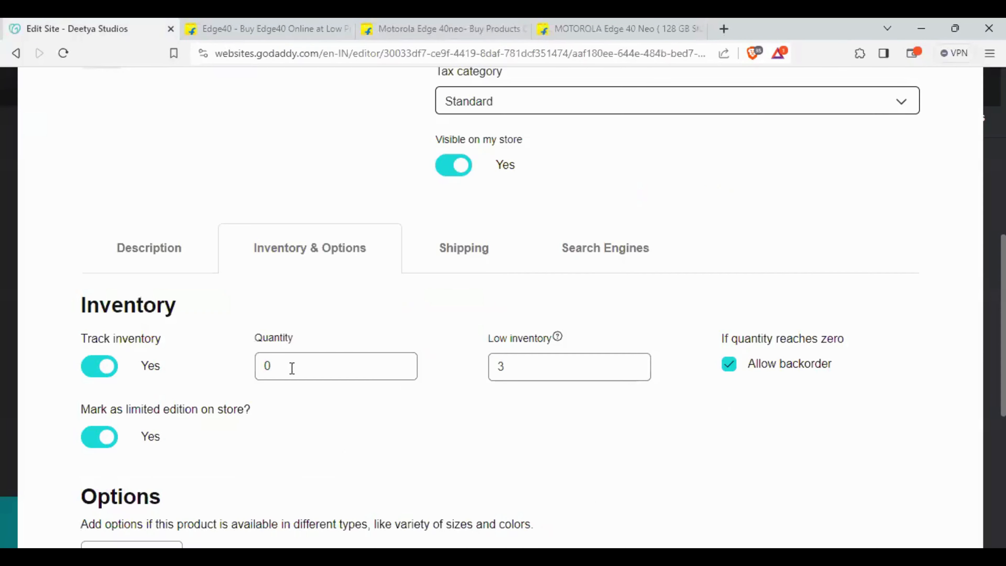
Set the camera product's low inventory level to 2.
left_click(635, 372)
scroll(400, 343, "down", 2)
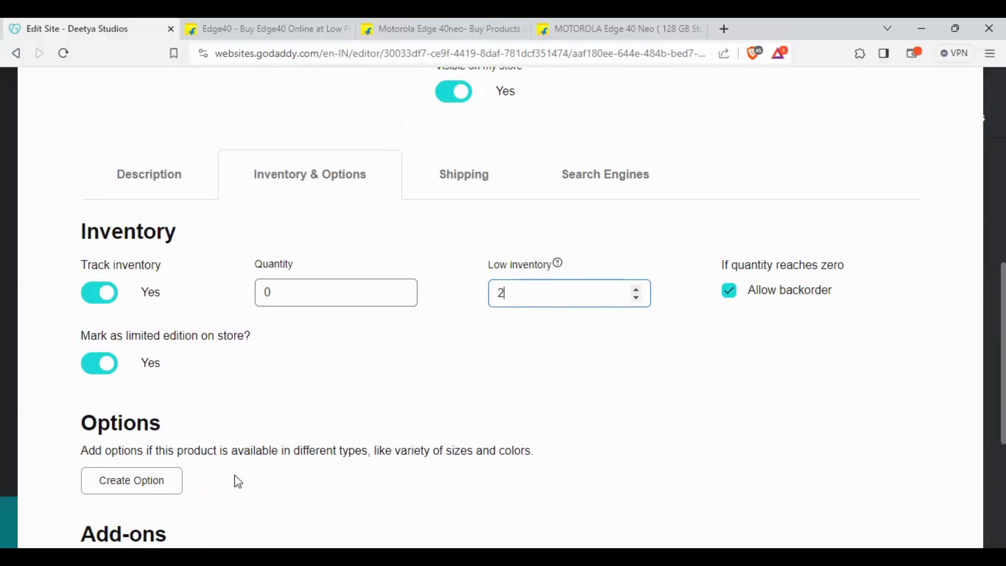
left_click(133, 488)
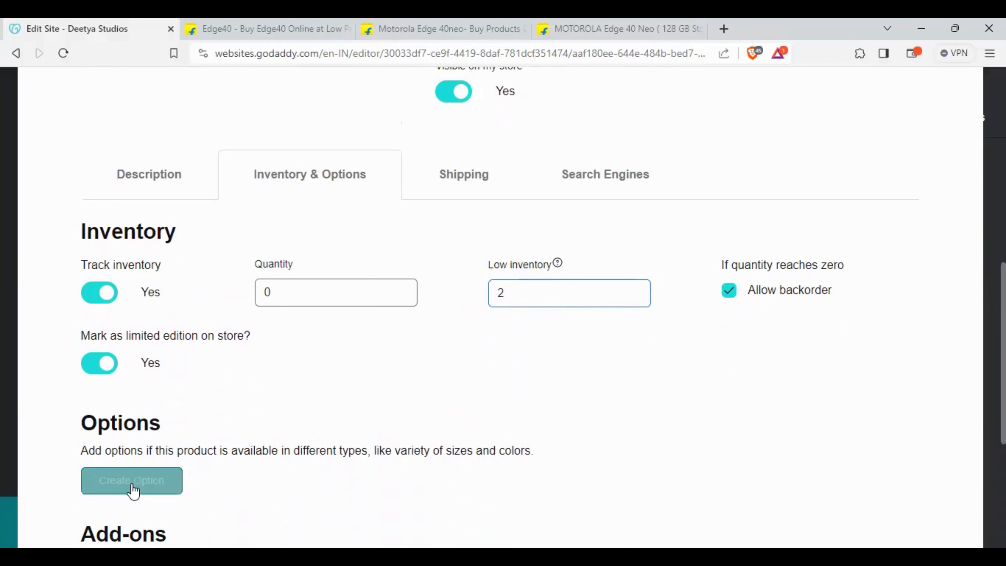
scroll(442, 221, "up", 2)
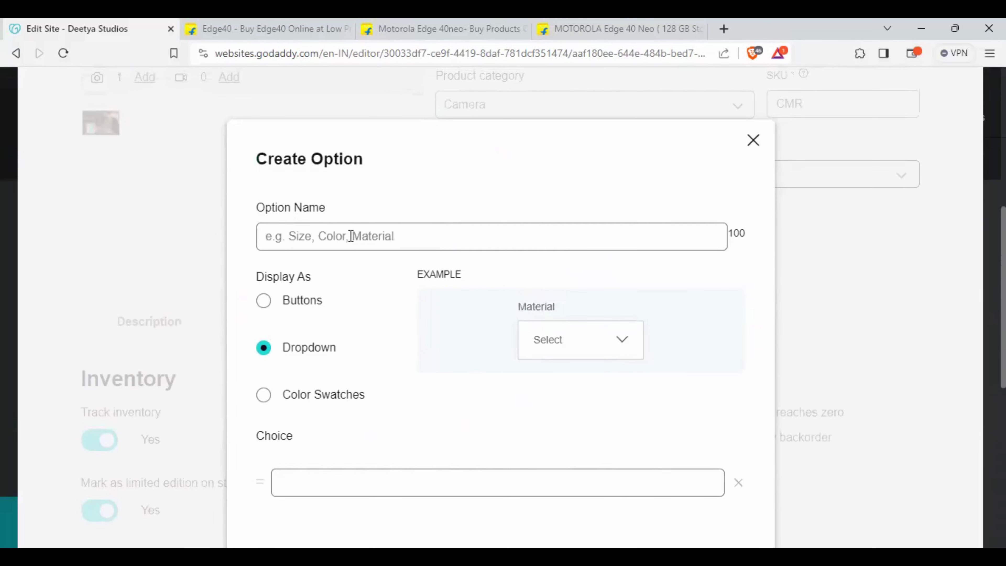
left_click(458, 240)
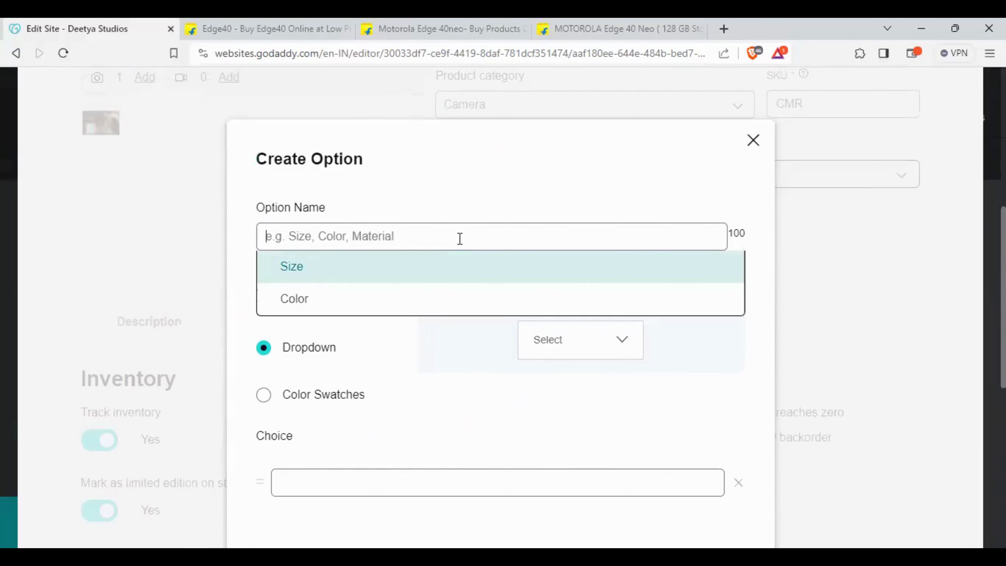
left_click(409, 264)
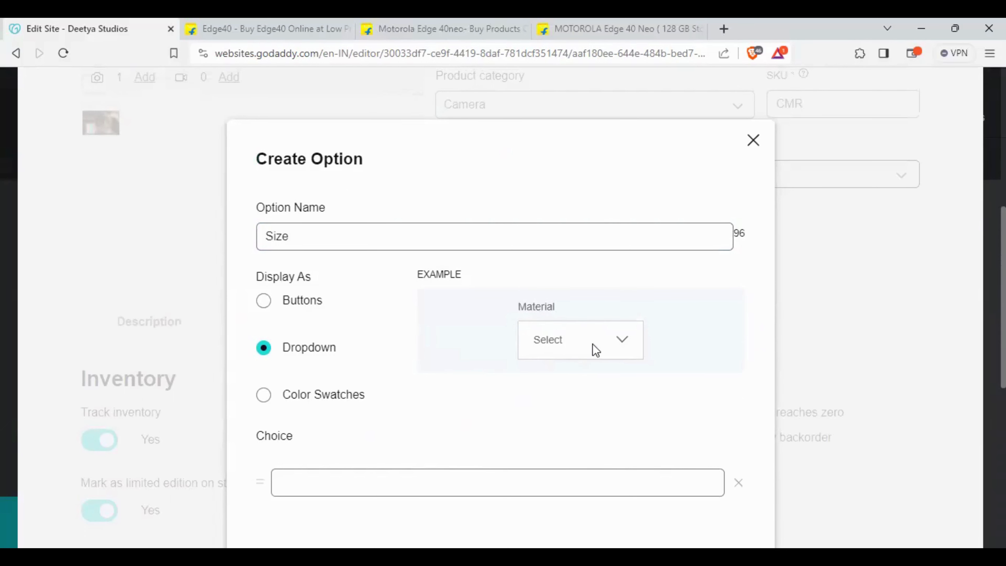
left_click(263, 302)
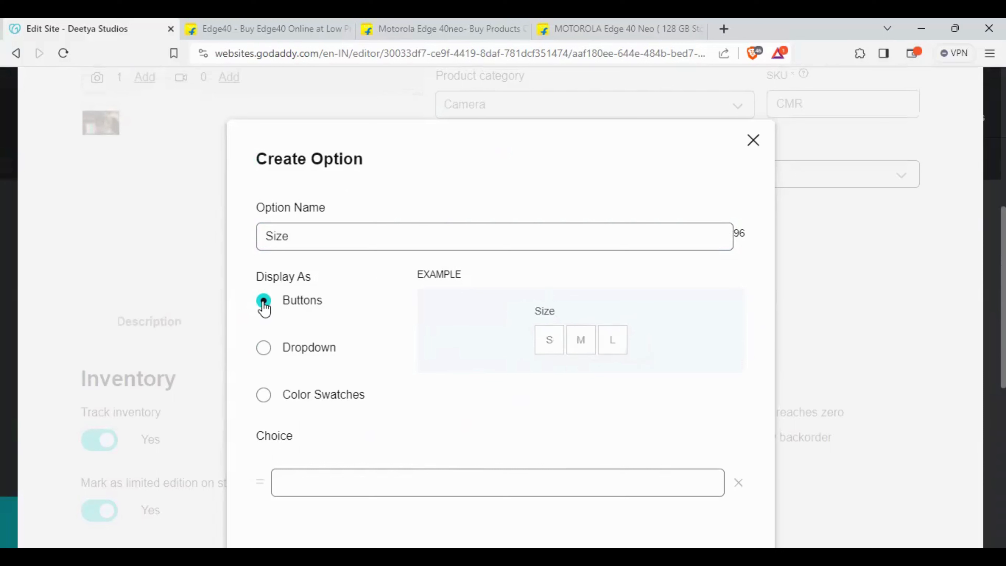
left_click(263, 349)
left_click(264, 395)
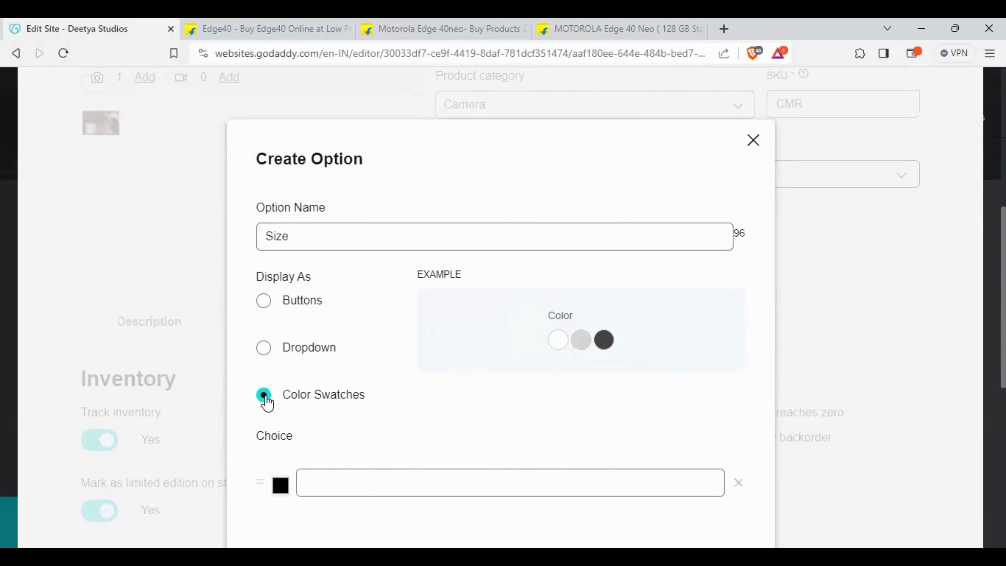
left_click(264, 302)
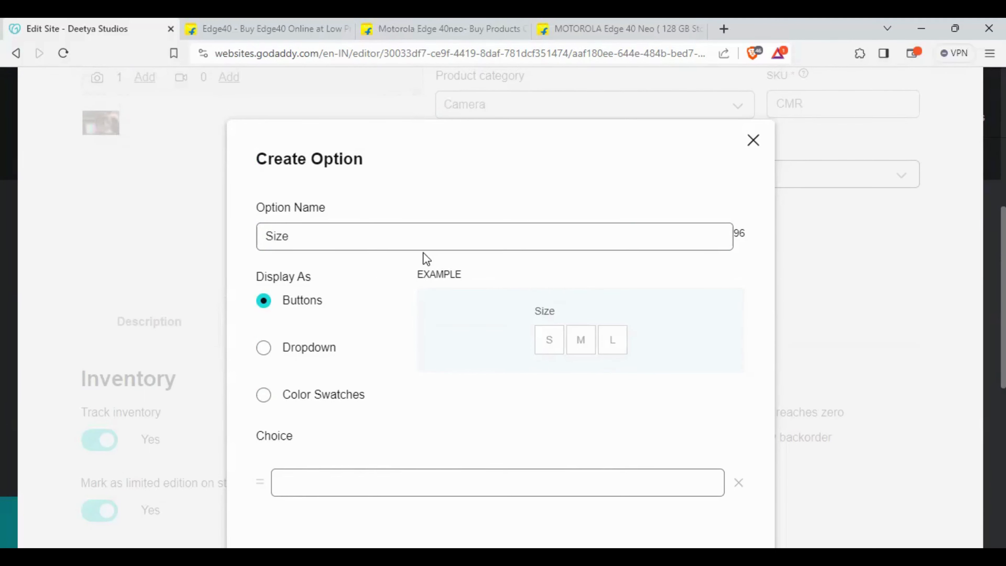
scroll(465, 276, "down", 3)
scroll(465, 276, "up", 2)
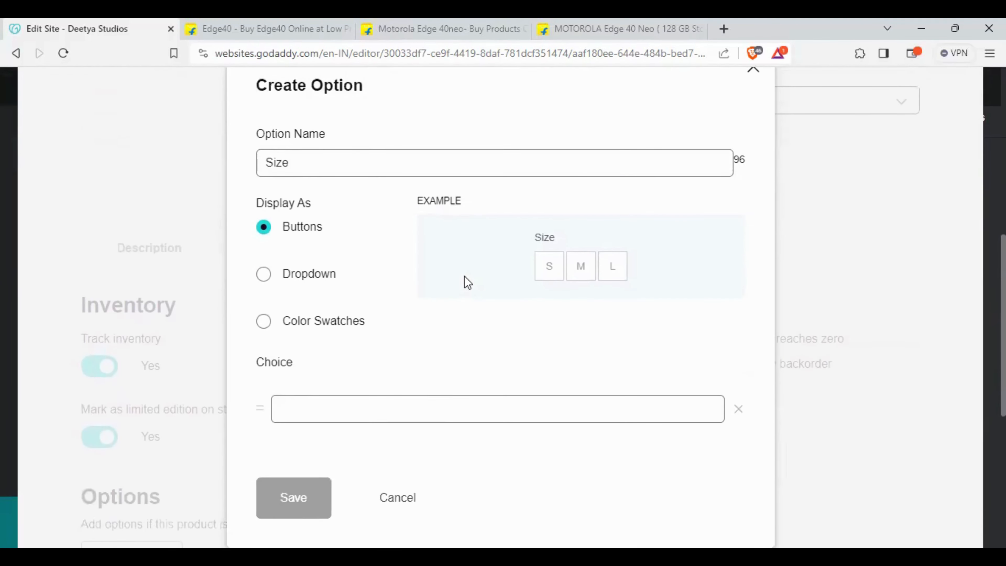
scroll(463, 276, "up", 2)
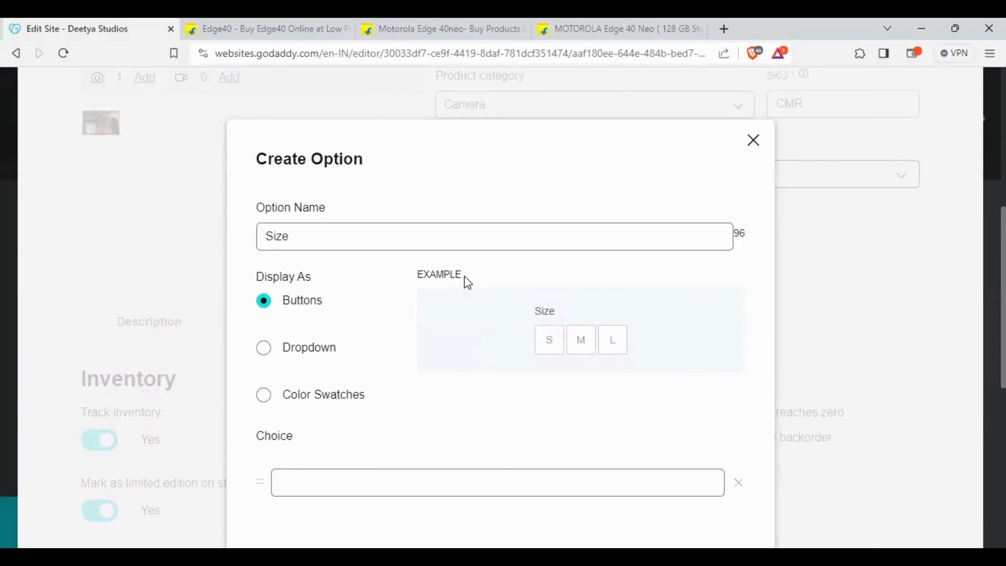
left_click(754, 148)
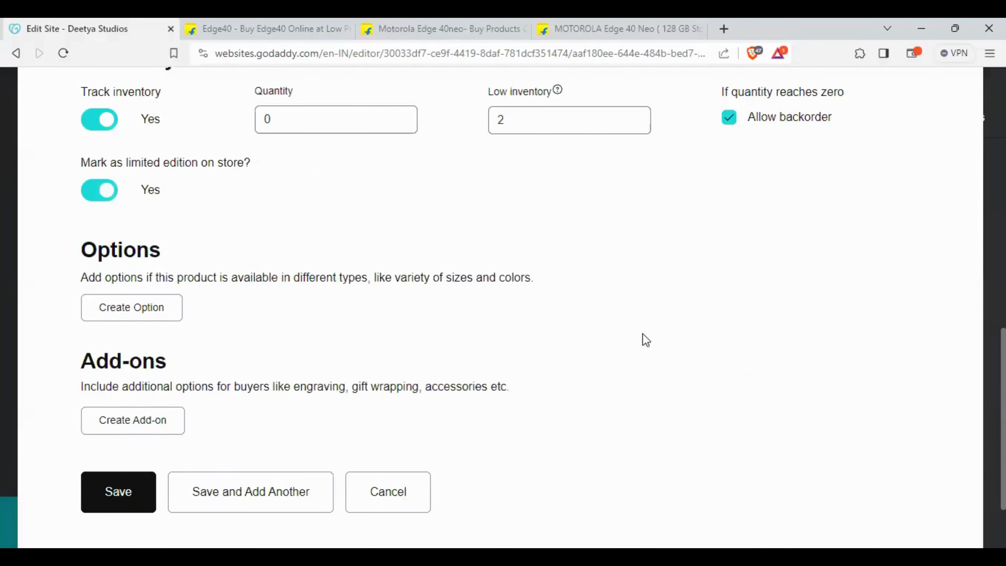
In the camera's shipping details, choose to specify a shipping fee for this item and set it to ₹49 per item.
scroll(642, 337, "up", 5)
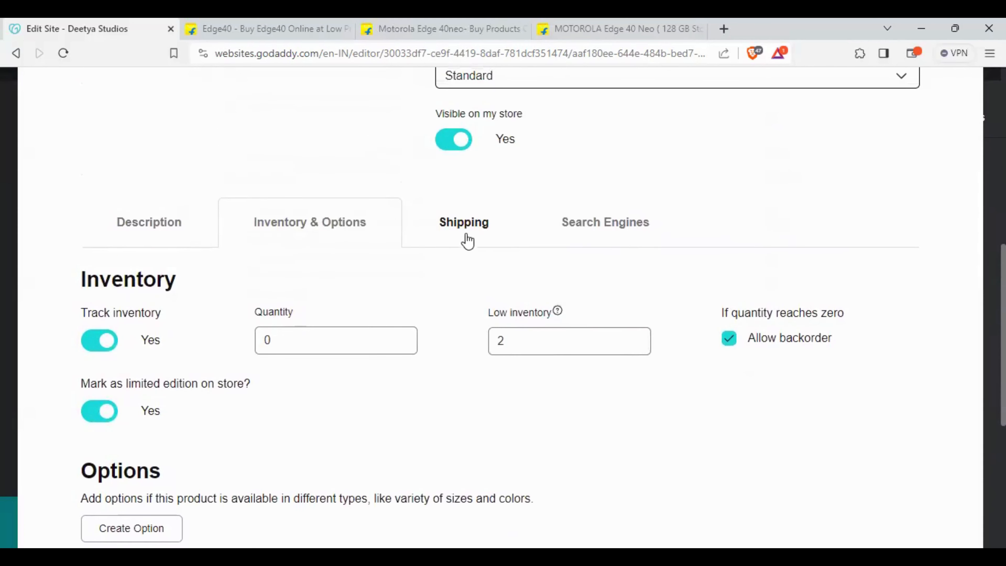
left_click(471, 231)
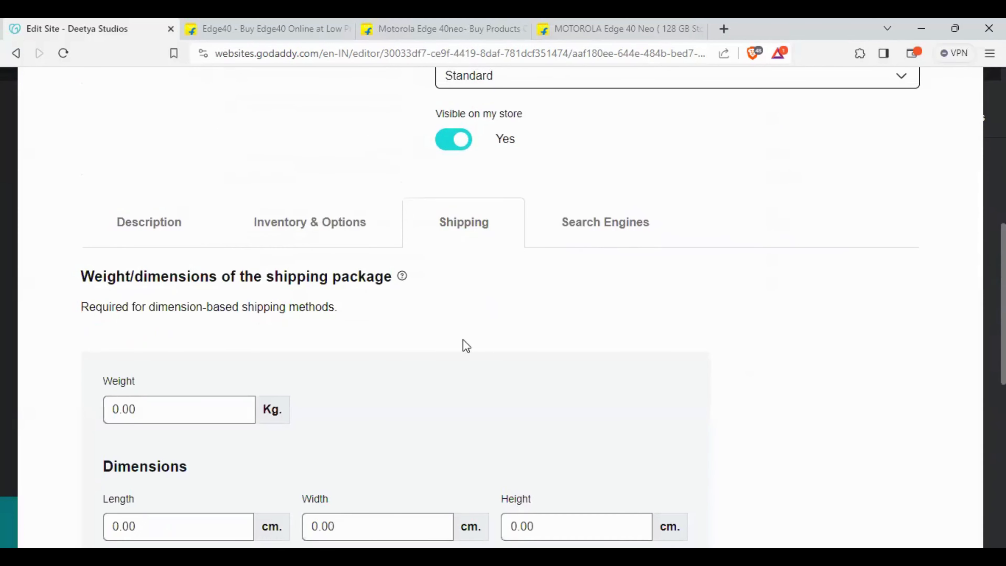
scroll(473, 310, "down", 2)
scroll(475, 313, "down", 2)
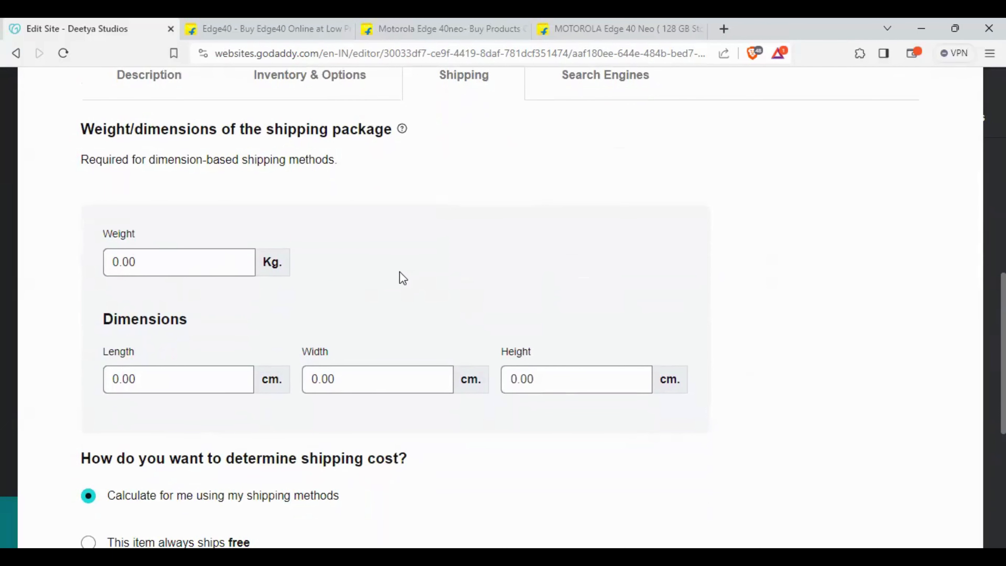
scroll(399, 269, "down", 4)
scroll(474, 293, "down", 2)
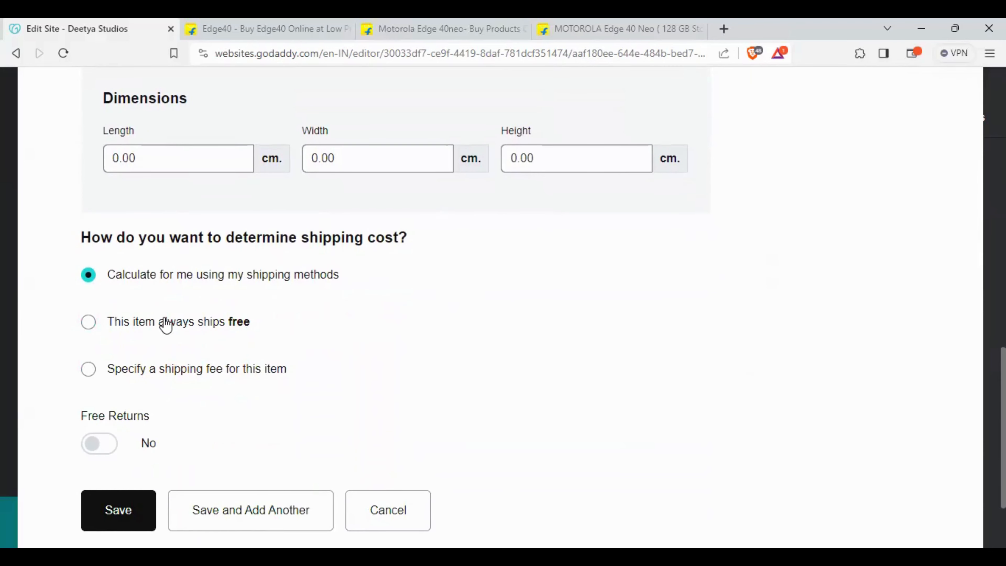
left_click(90, 327)
left_click(89, 370)
scroll(344, 398, "down", 2)
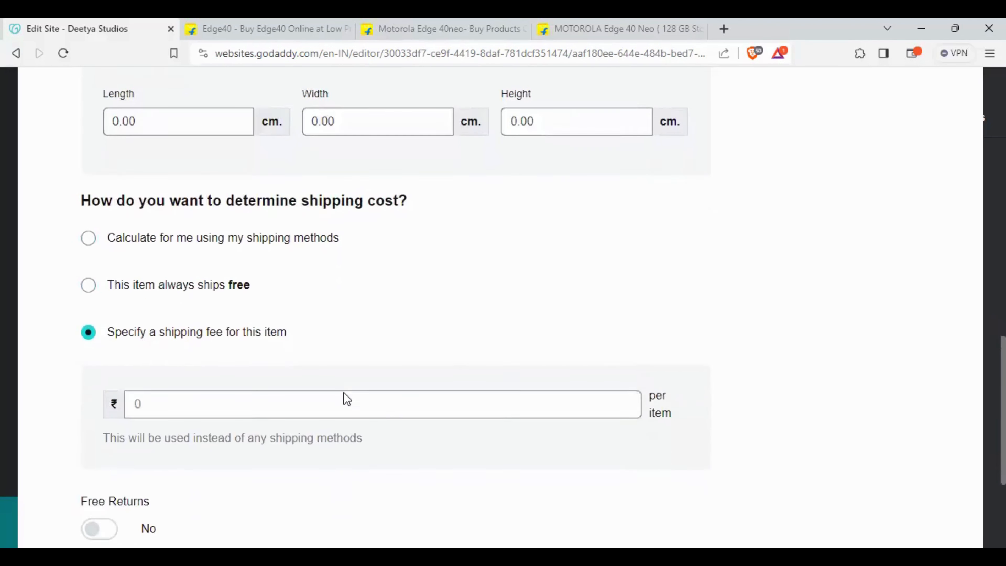
left_click(399, 379)
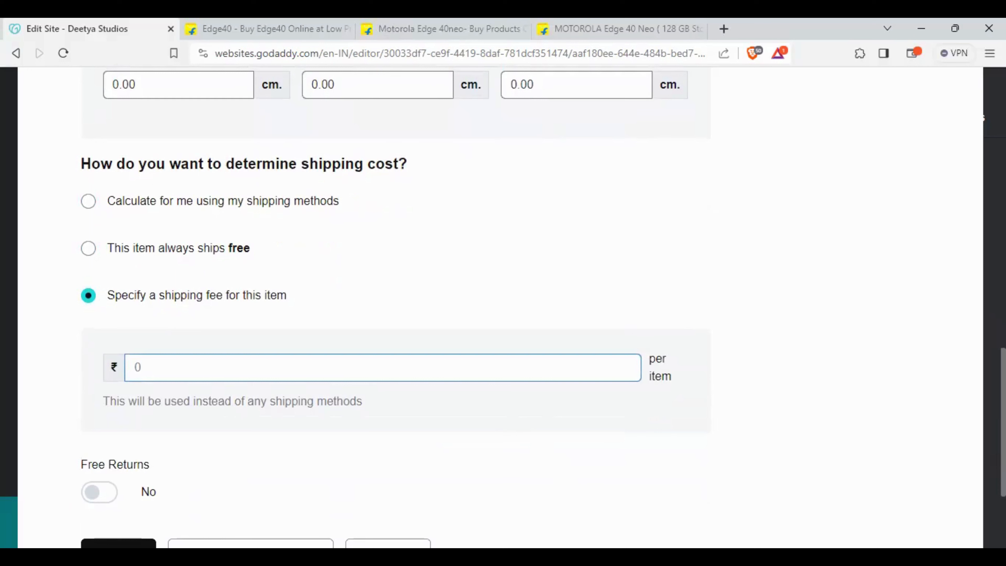
type("49")
left_click(804, 343)
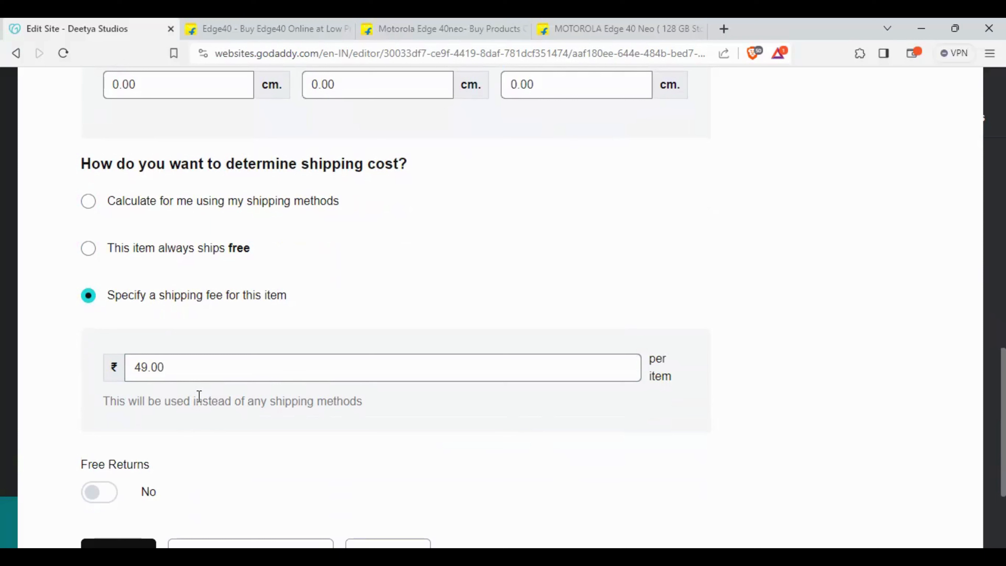
Enable free returns for the camera product.
scroll(199, 397, "down", 2)
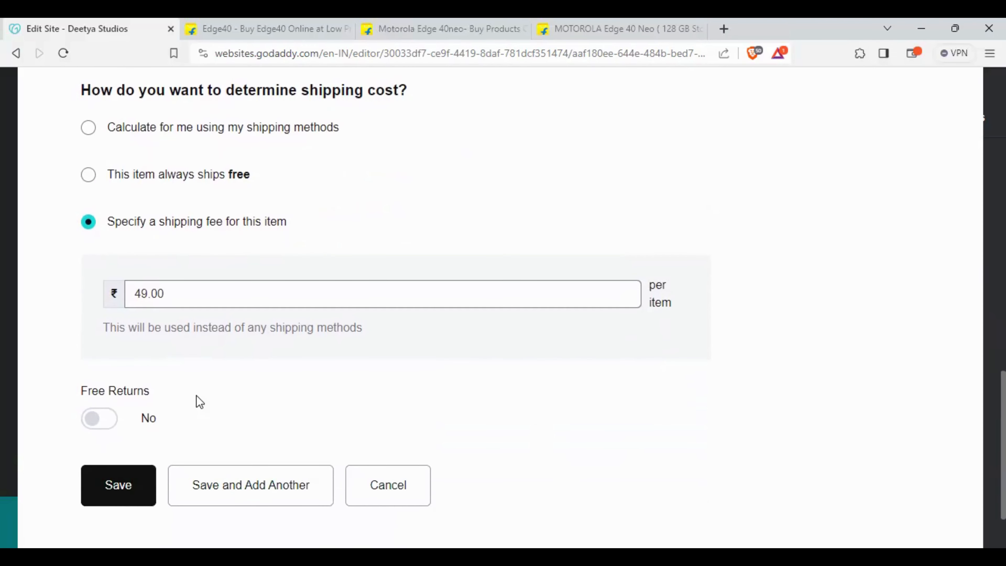
left_click(99, 422)
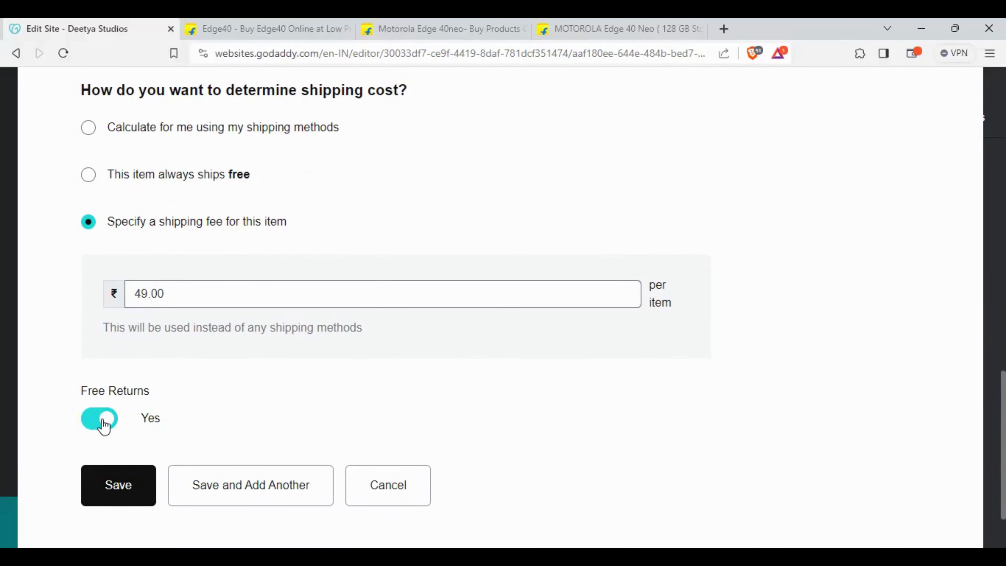
left_click(100, 421)
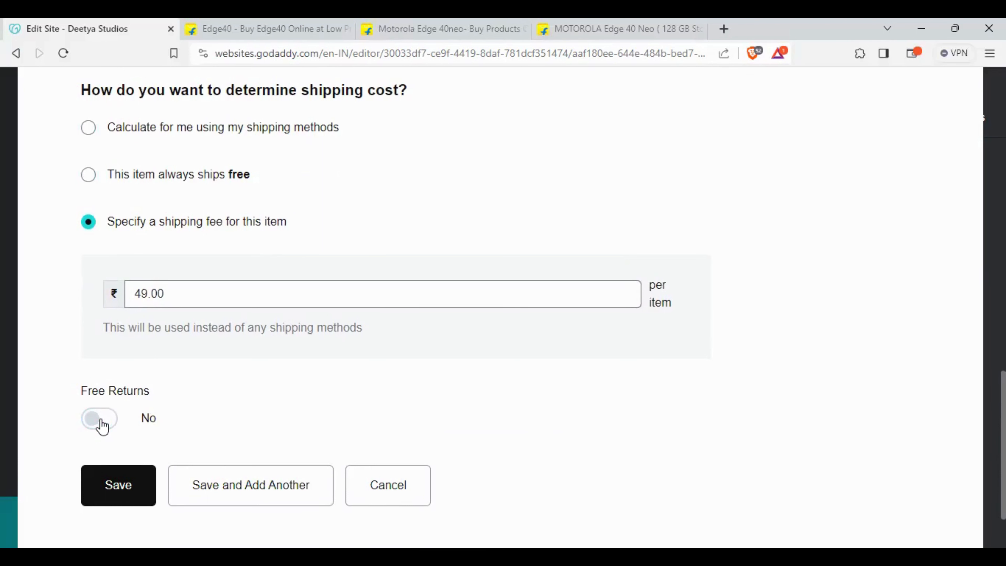
left_click(100, 420)
Check the camera's search engine product link and main product details, and save the product.
scroll(272, 416, "up", 3)
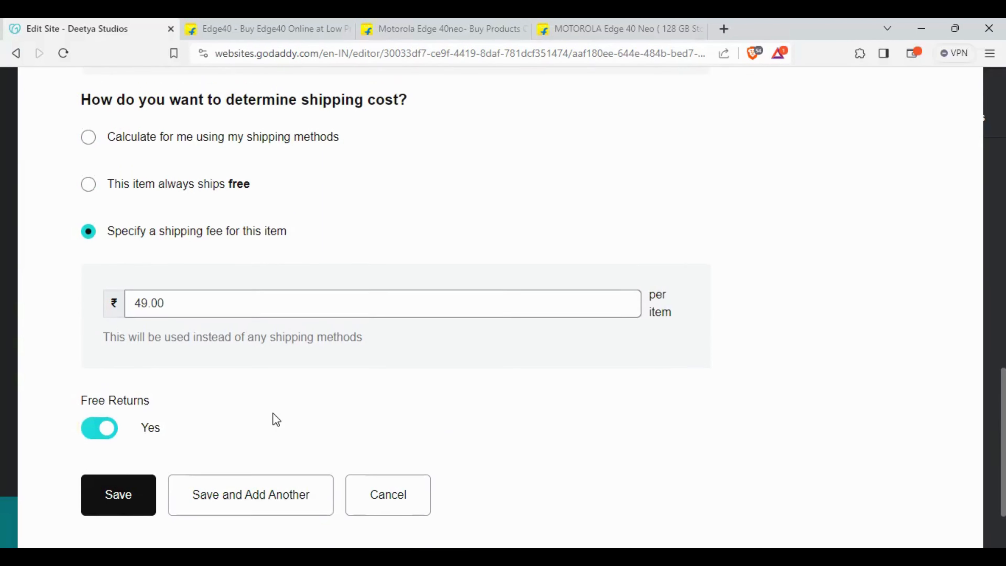
scroll(316, 367, "up", 5)
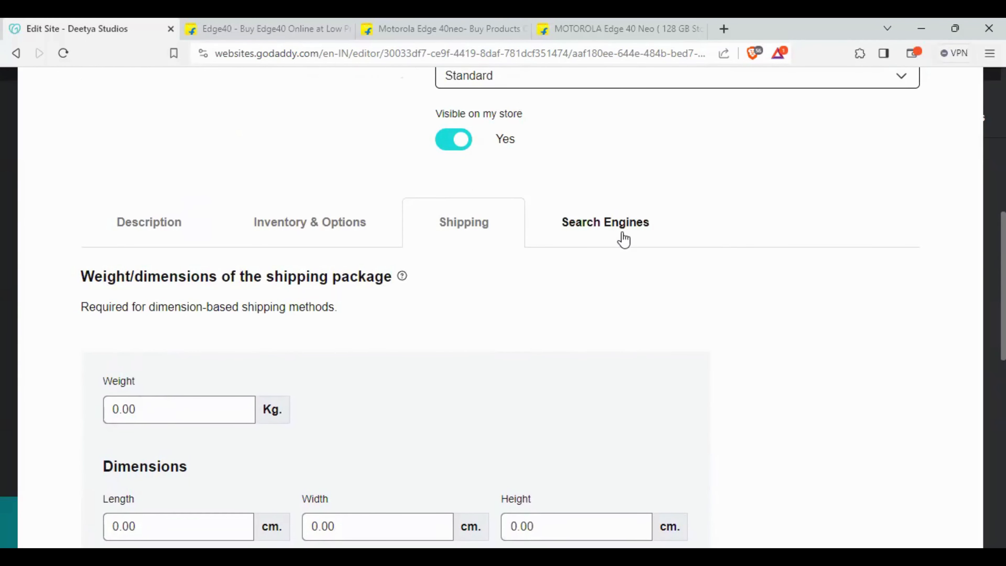
left_click(605, 224)
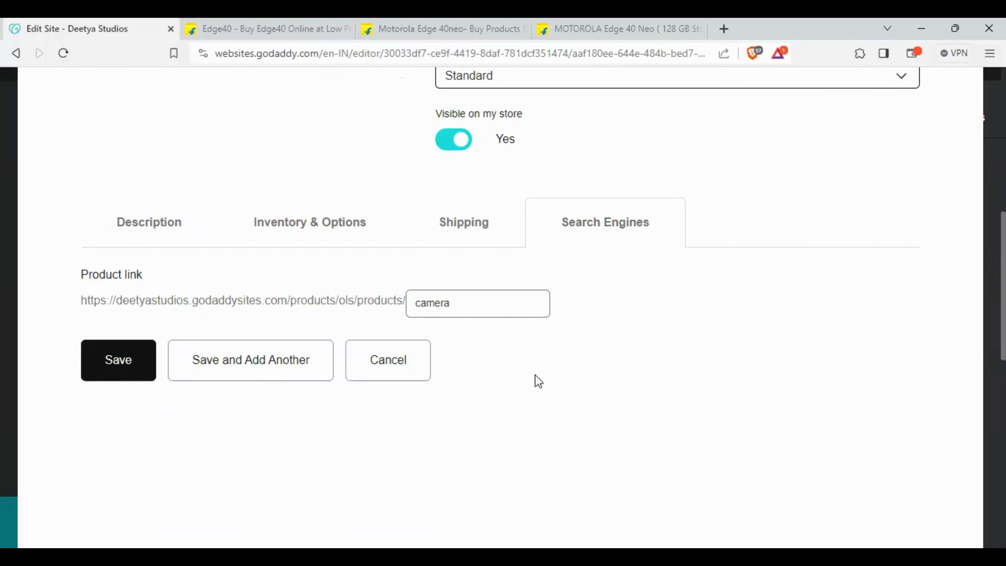
scroll(538, 382, "up", 10)
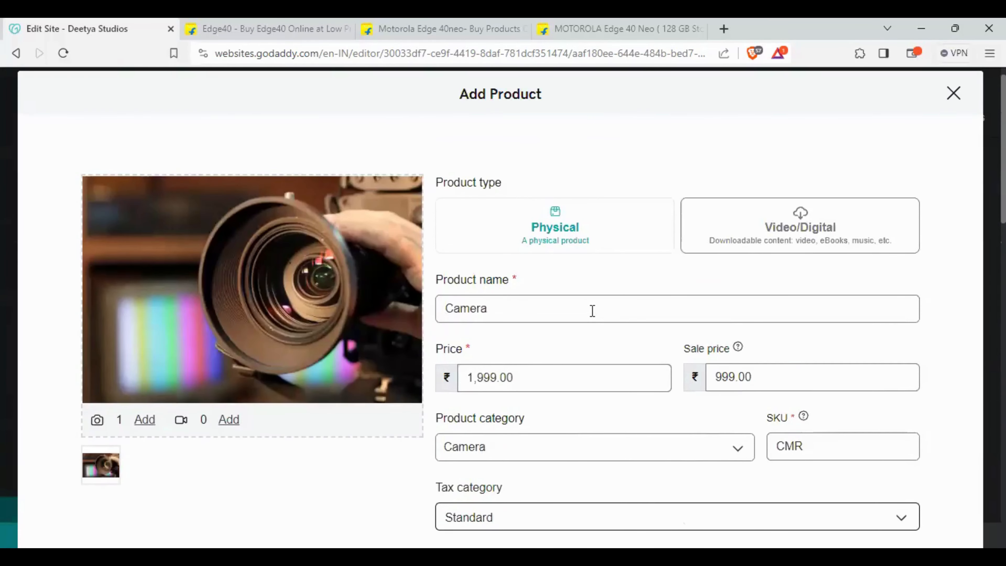
scroll(591, 311, "down", 10)
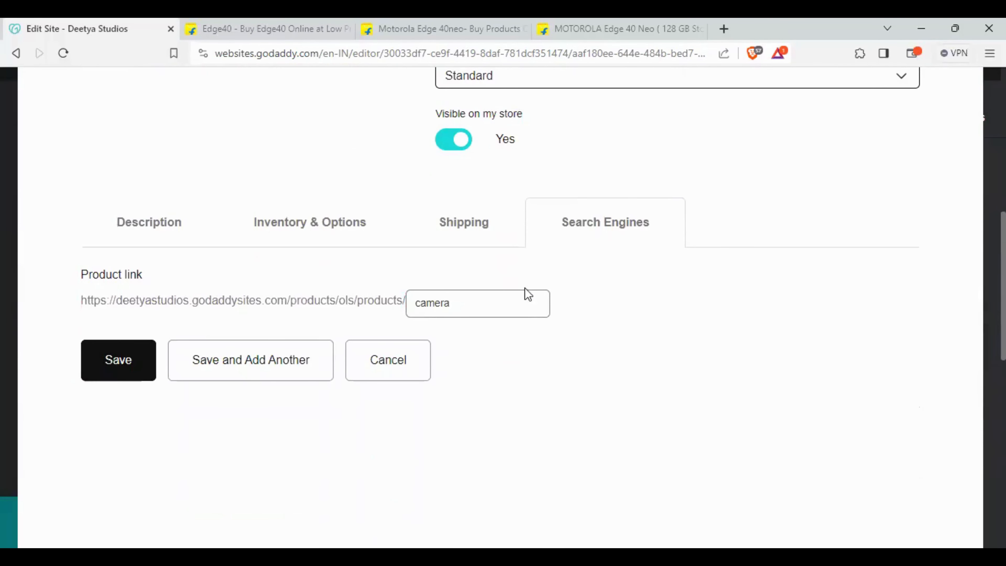
left_click(116, 374)
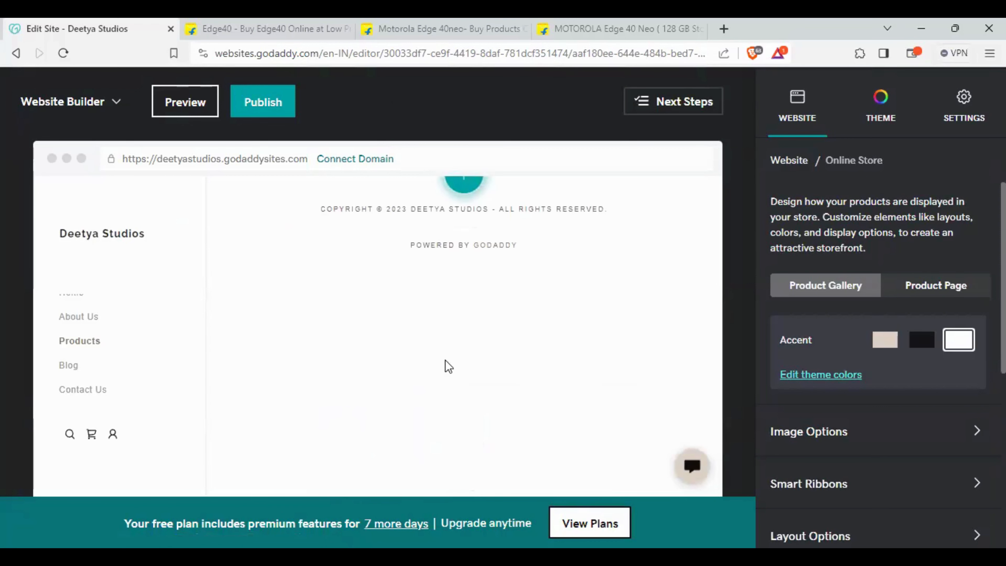
Go from the website editor to the Online Store admin and look over the store setup overview.
scroll(84, 357, "up", 1)
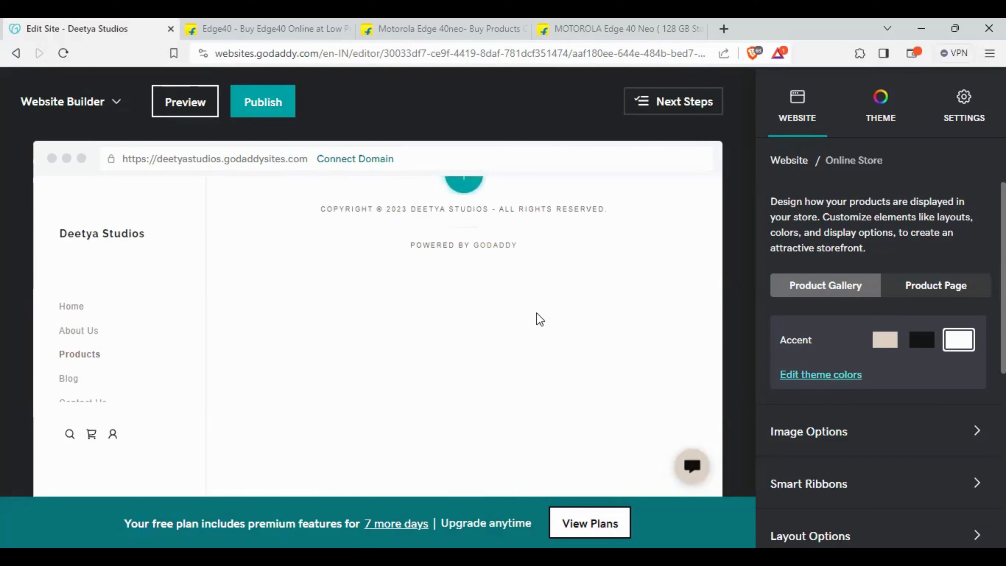
left_click(94, 106)
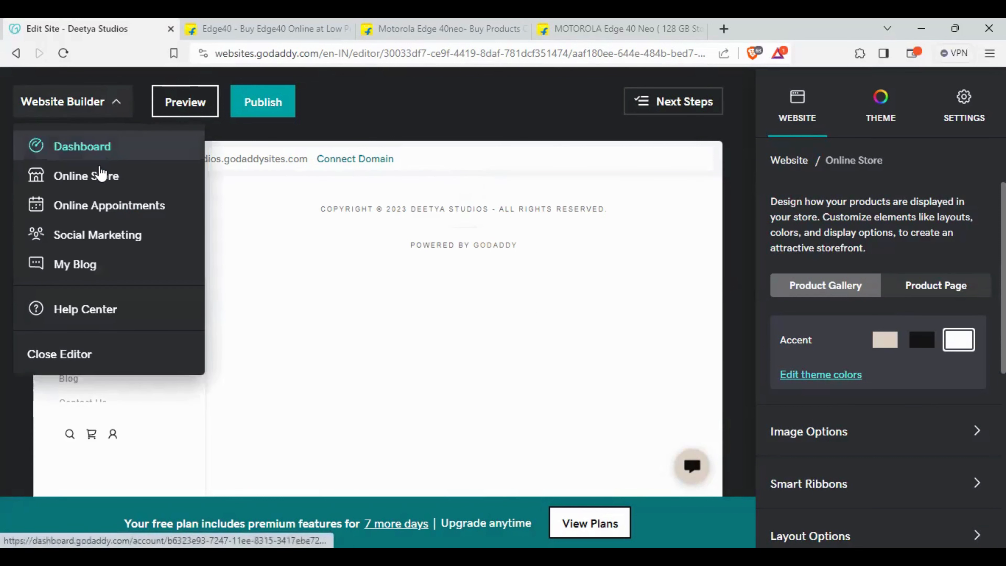
left_click(114, 183)
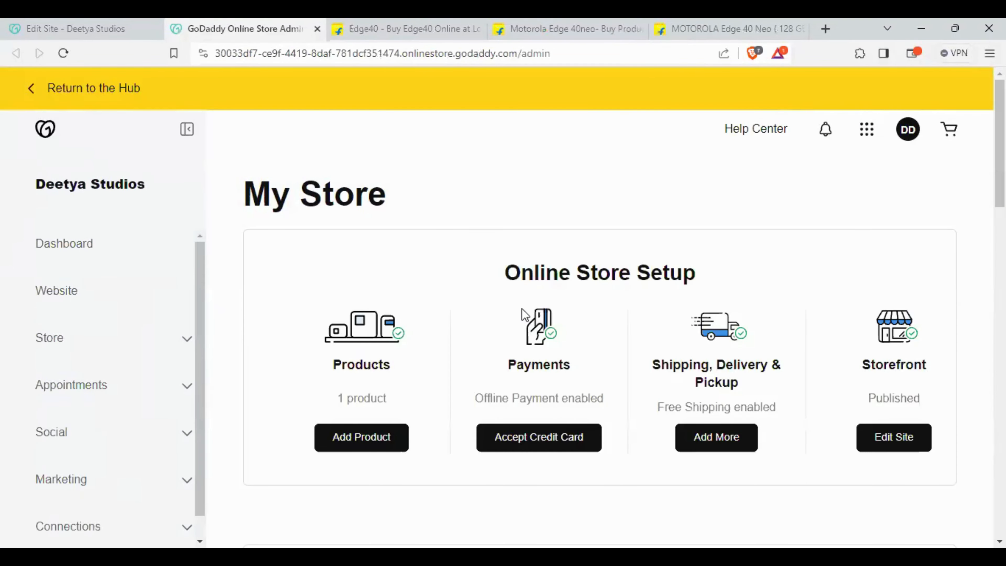
scroll(523, 309, "down", 6)
scroll(522, 309, "up", 5)
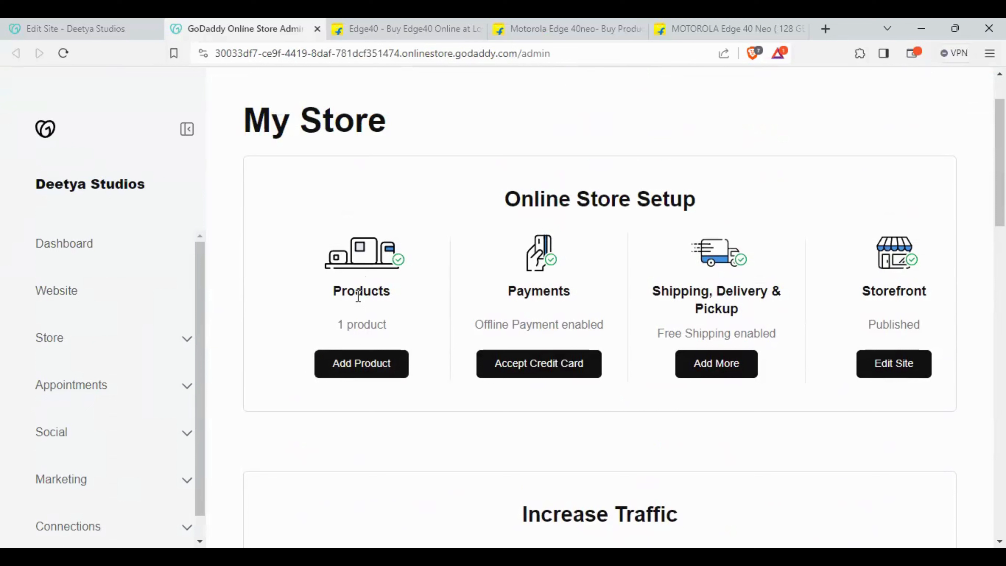
Open the store's product list at the camera entry and dismiss the advertising tip.
left_click(187, 339)
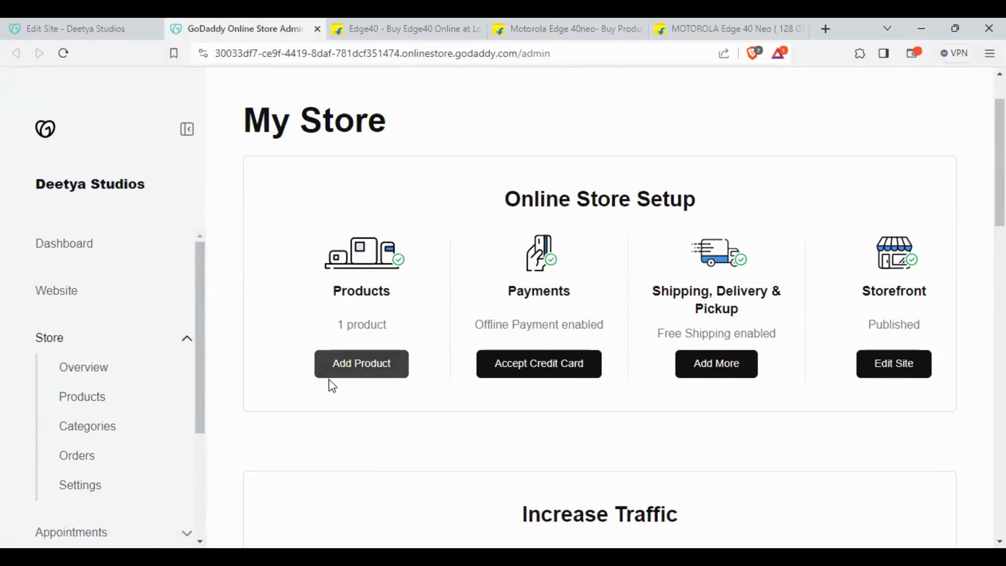
left_click(94, 404)
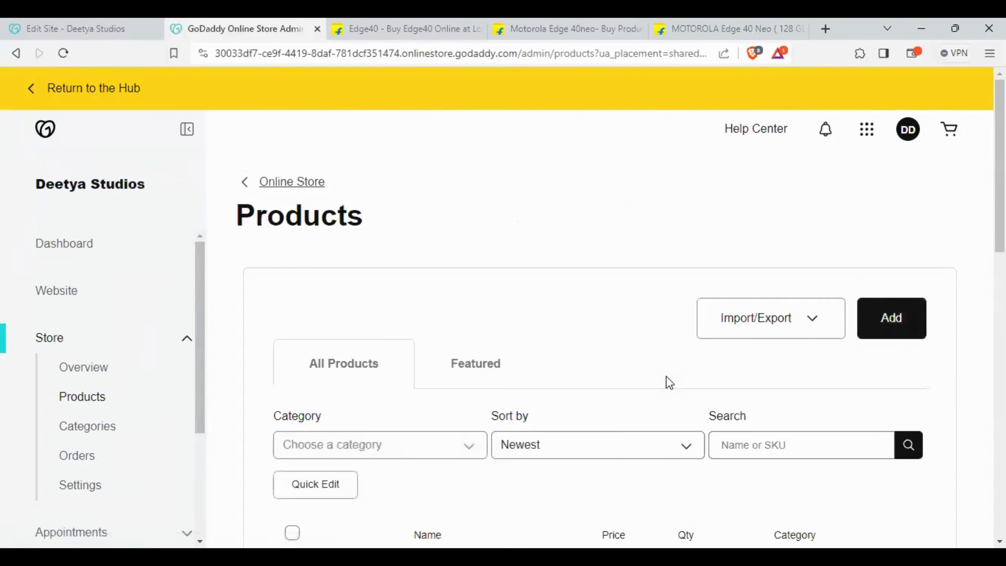
scroll(666, 376, "down", 8)
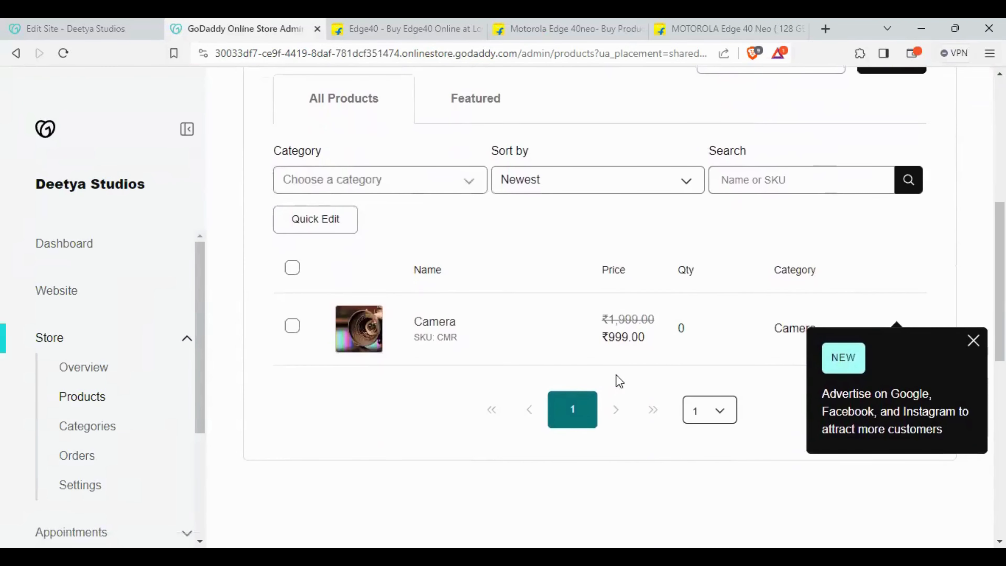
left_click(974, 341)
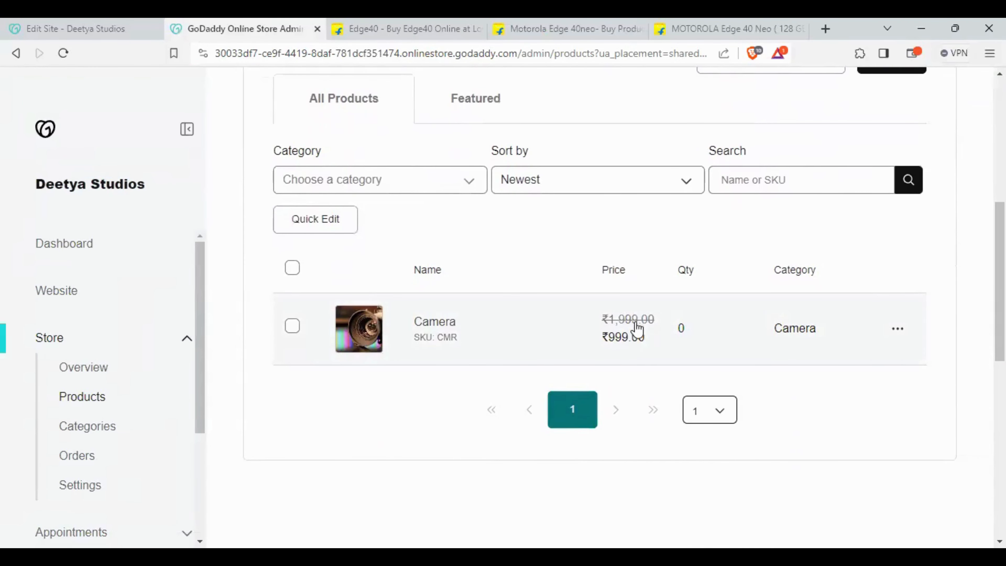
Start a new physical product in the store and name it Camera 2.
scroll(630, 367, "up", 2)
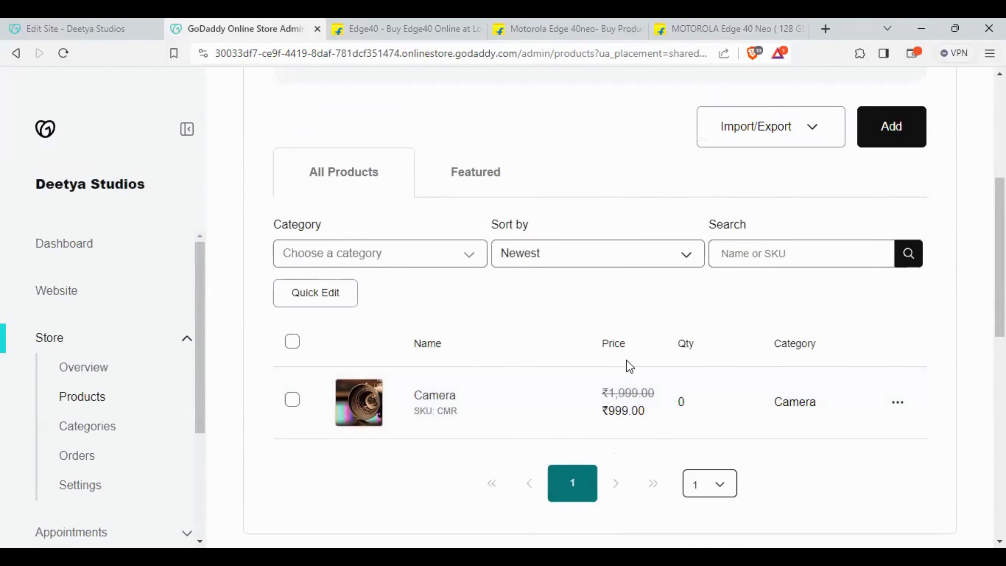
left_click(893, 138)
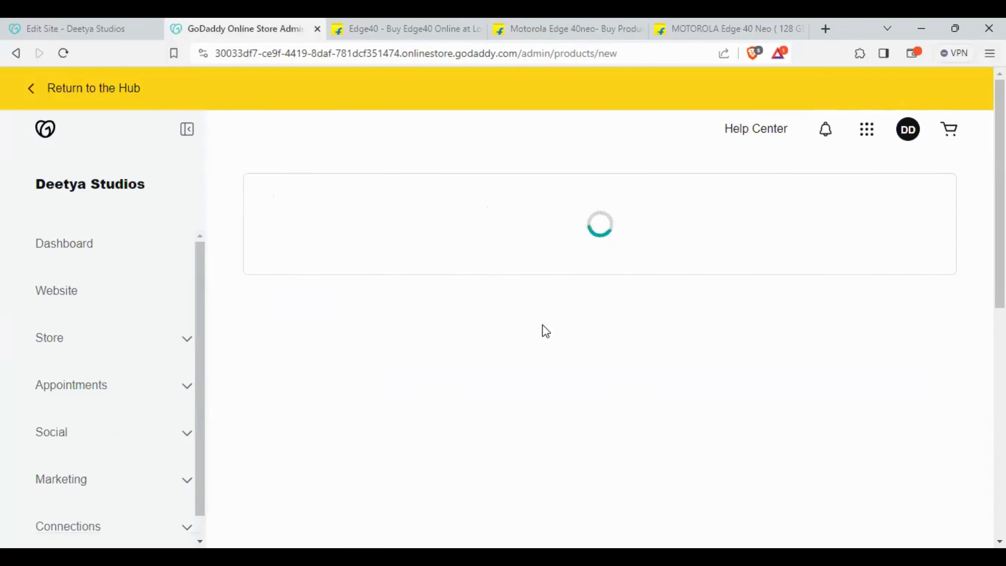
scroll(542, 325, "down", 5)
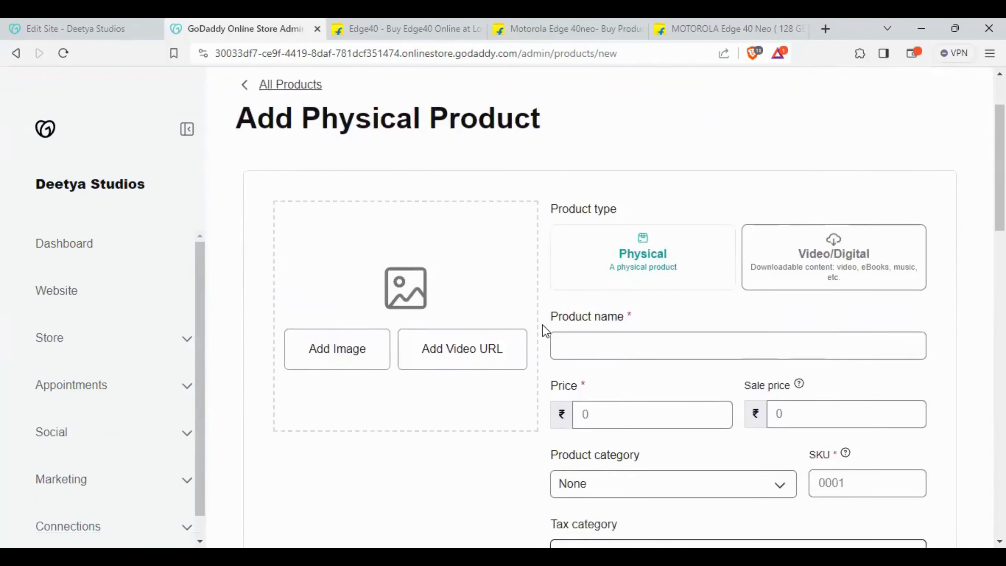
scroll(542, 325, "down", 5)
scroll(542, 325, "up", 7)
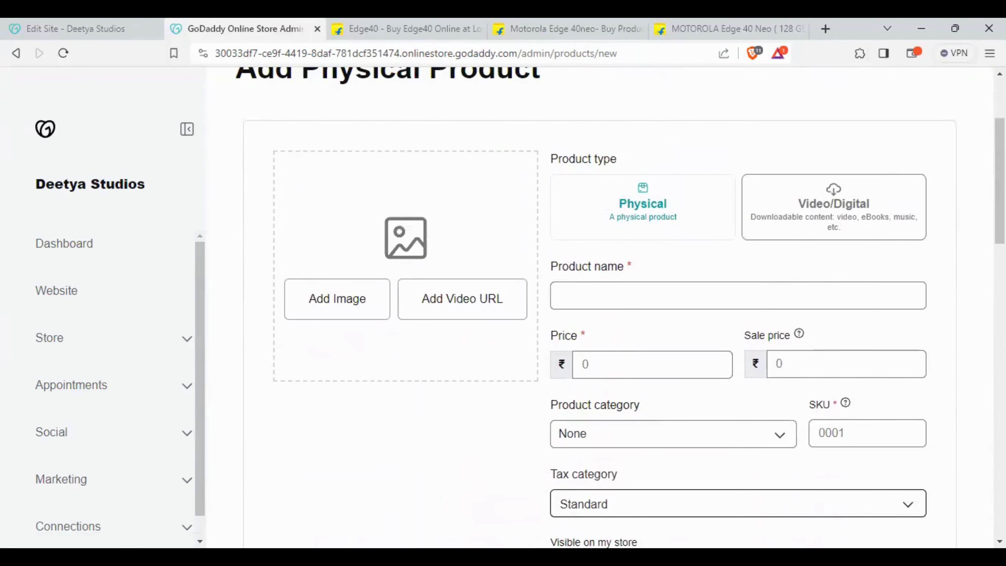
left_click(738, 295)
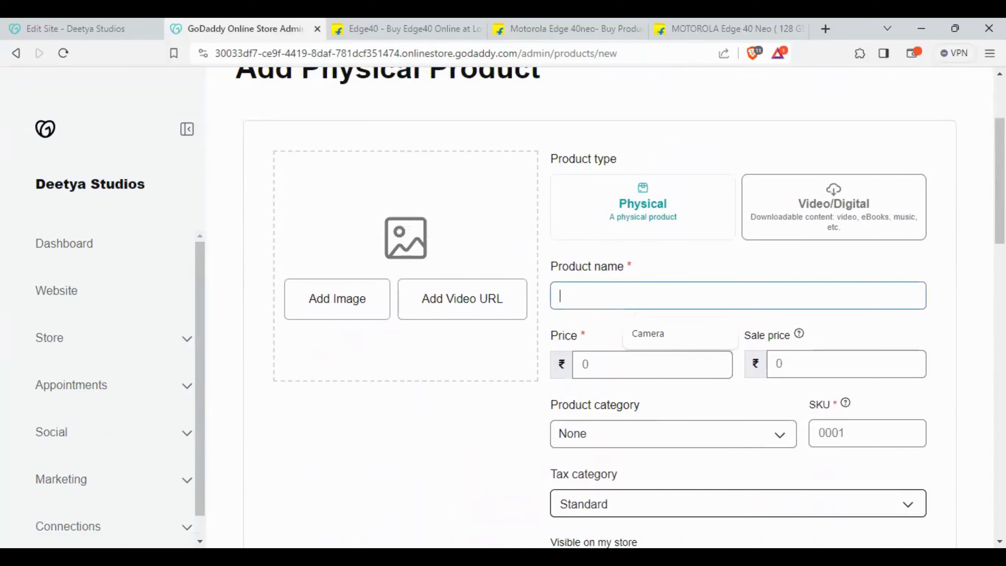
left_click(668, 341)
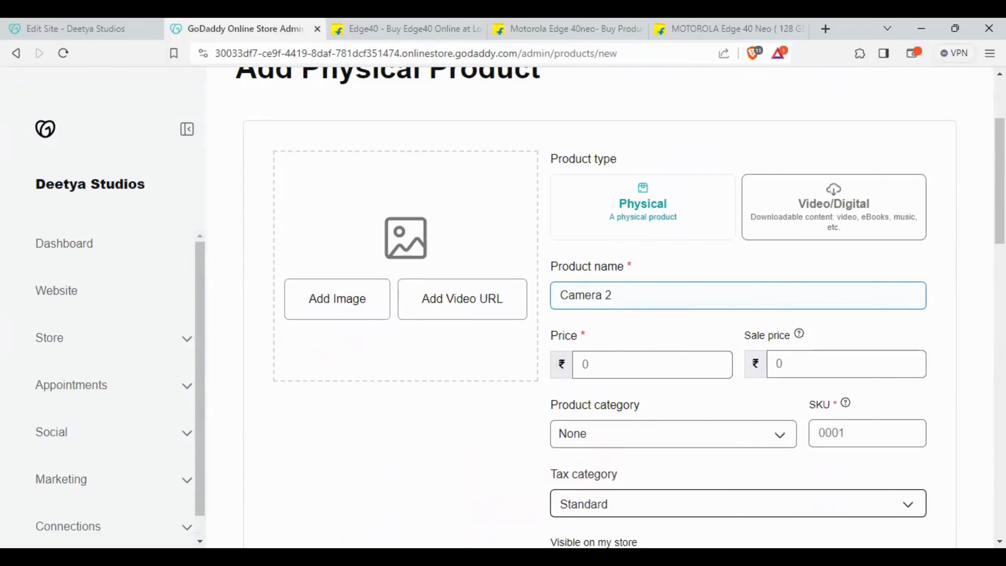
Set the Camera 2 product's price to ₹1,499 and its sale price to ₹499.
scroll(624, 353, "down", 2)
left_click(621, 286)
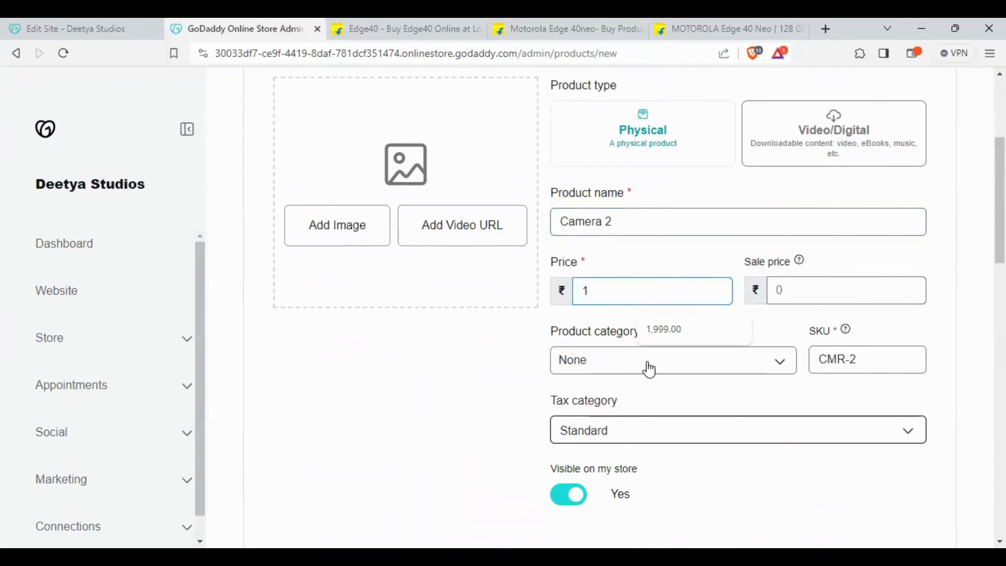
type("1499")
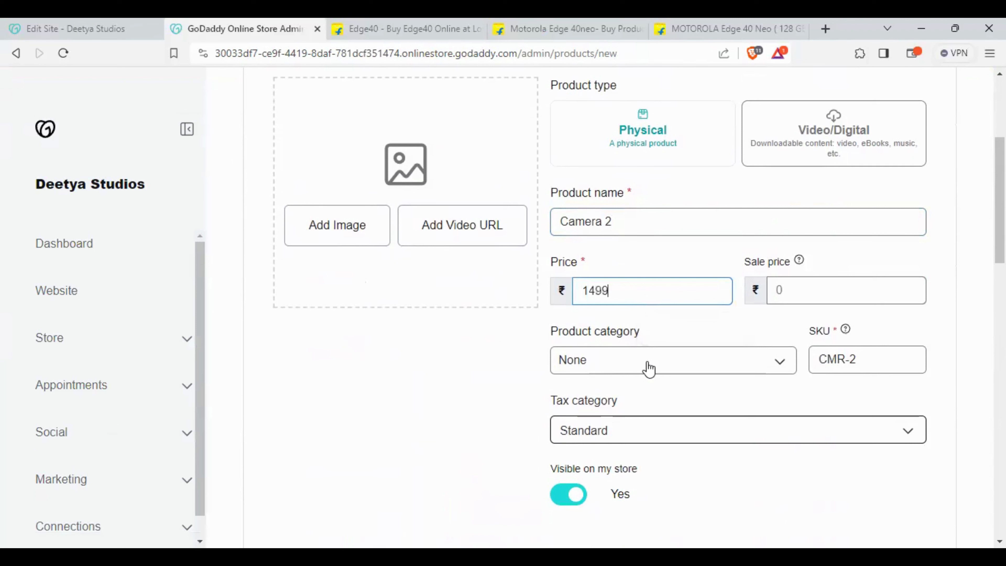
left_click(816, 304)
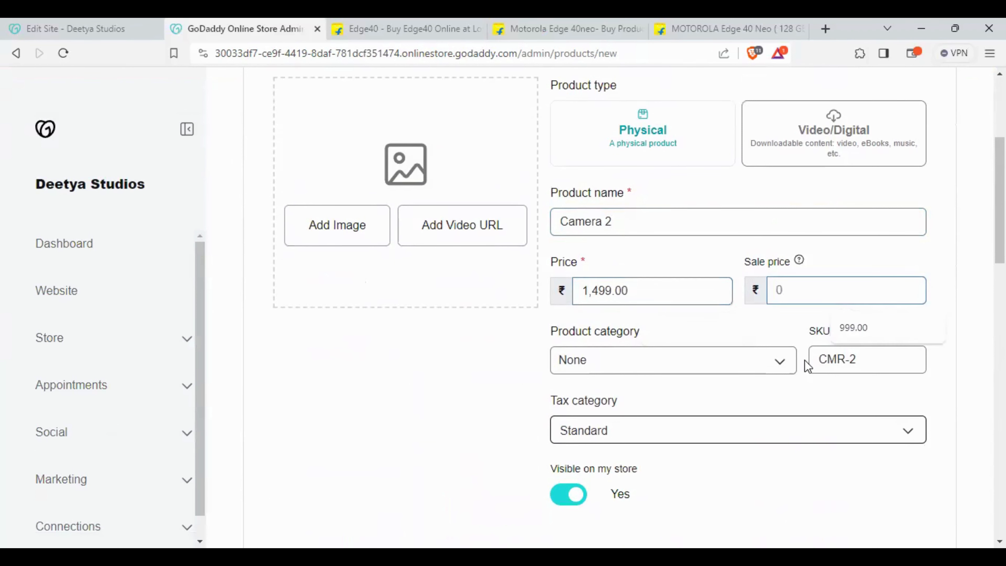
type("499")
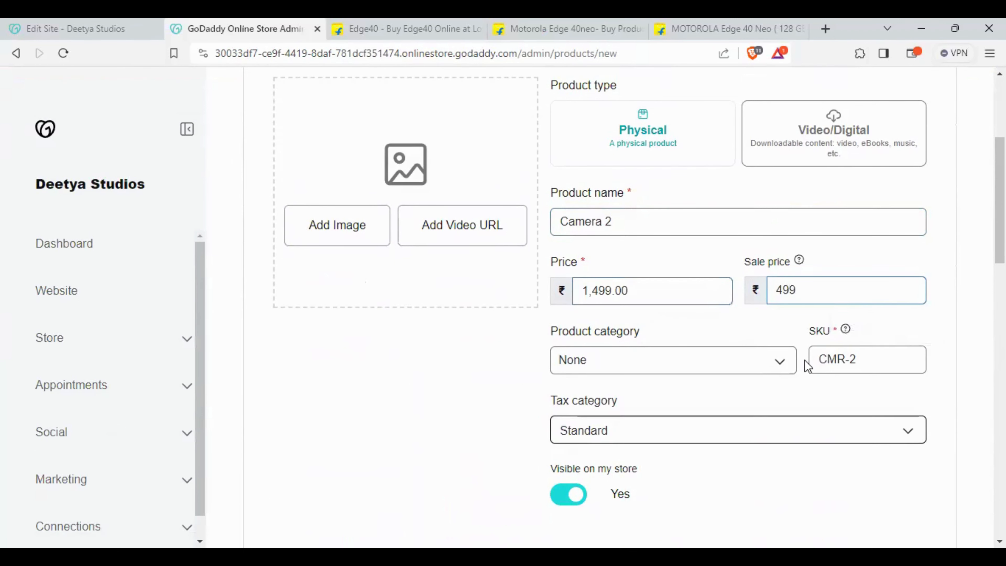
Insert the stock photo of the camera operator in the blue outfit as the Camera 2 product image.
scroll(330, 380, "up", 2)
left_click(329, 379)
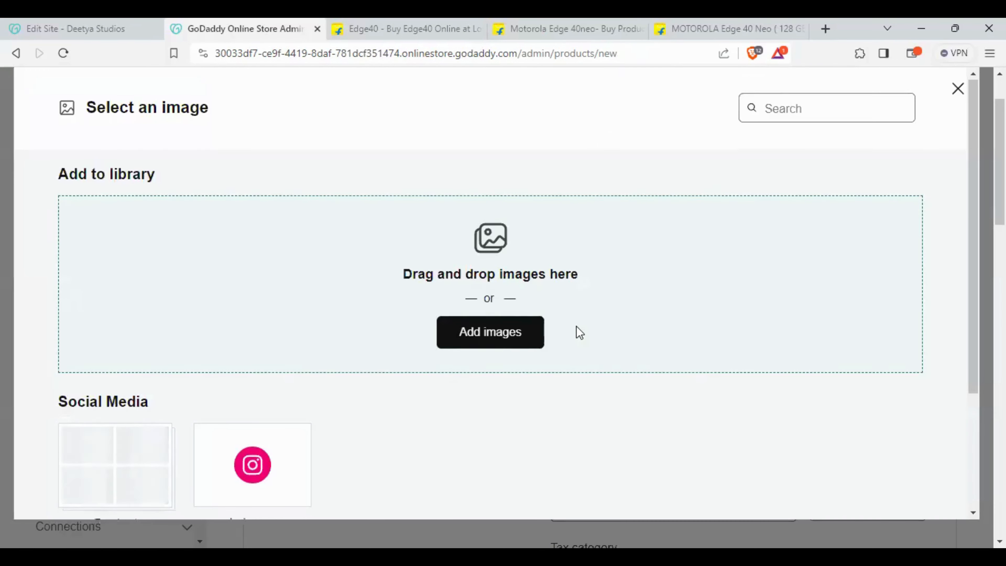
scroll(577, 333, "down", 4)
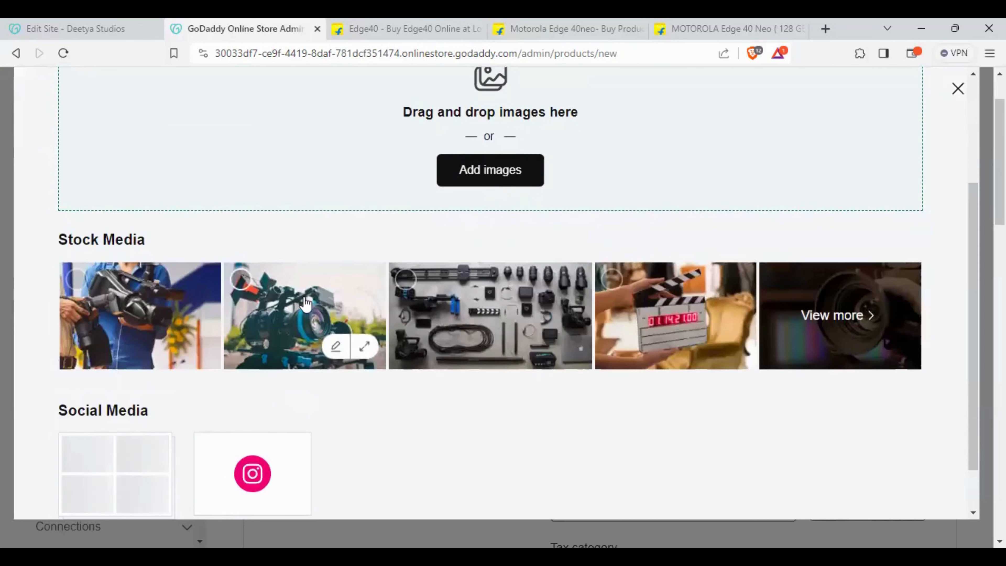
left_click(135, 307)
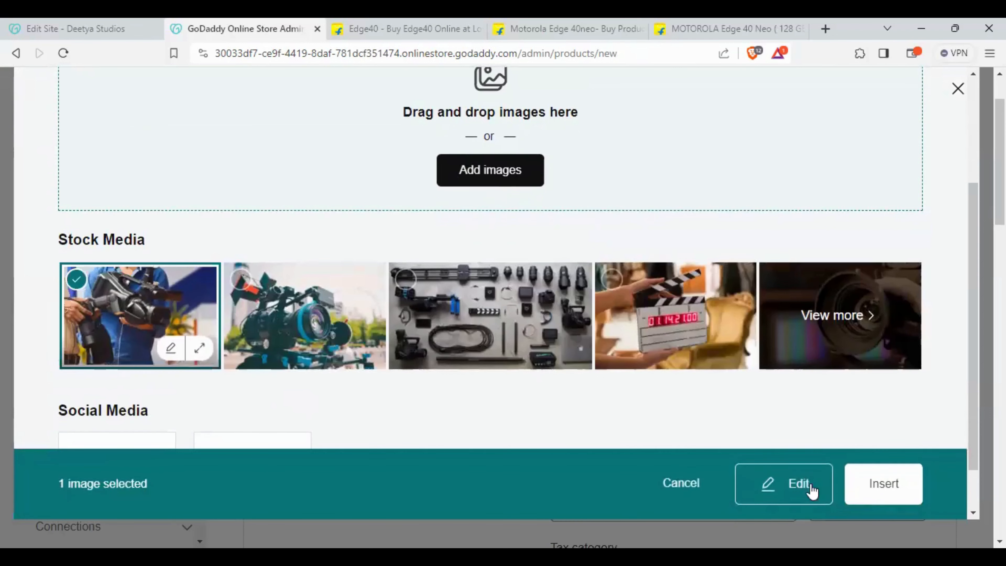
left_click(882, 483)
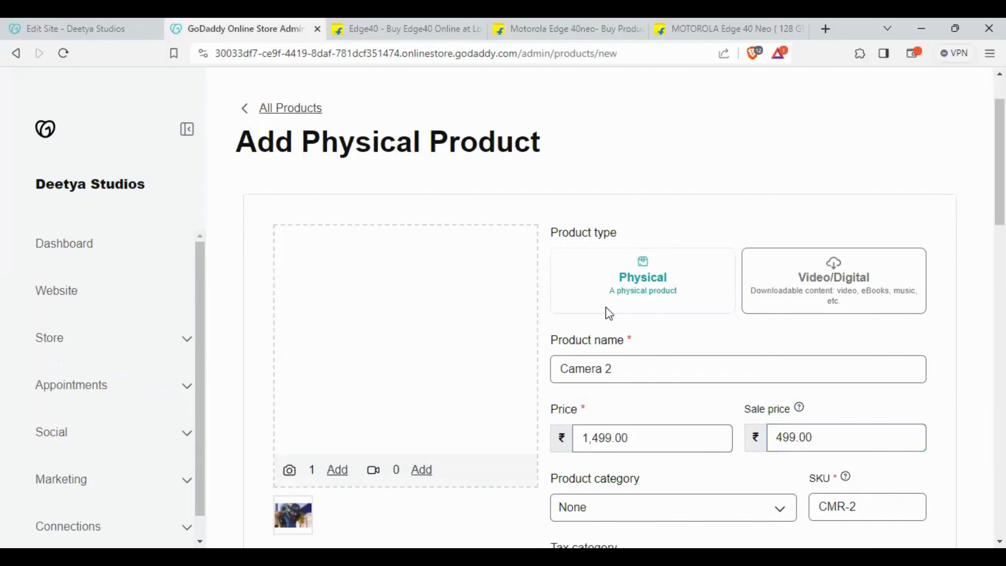
Assign the Camera 2 product to the Camera category.
scroll(606, 310, "down", 5)
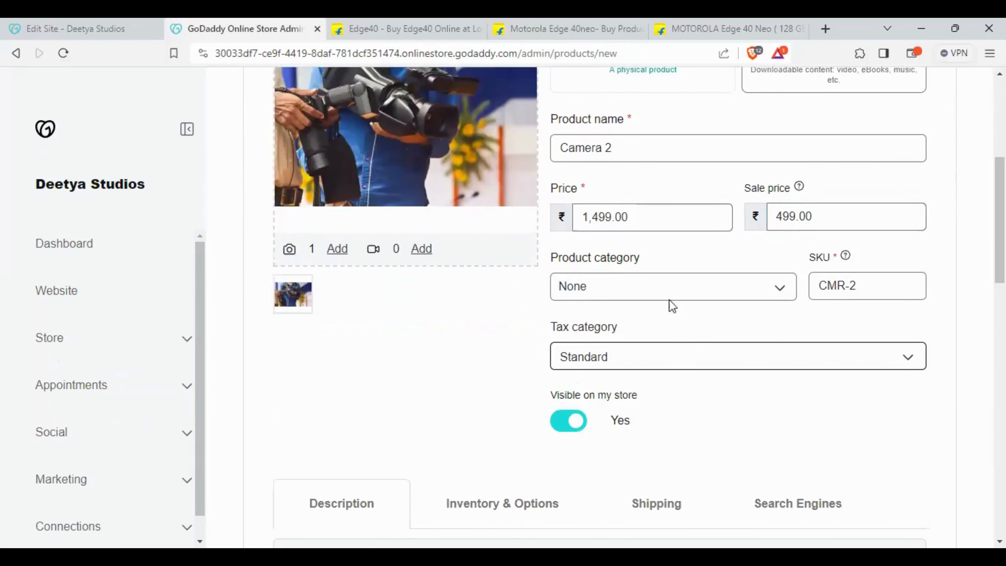
left_click(665, 293)
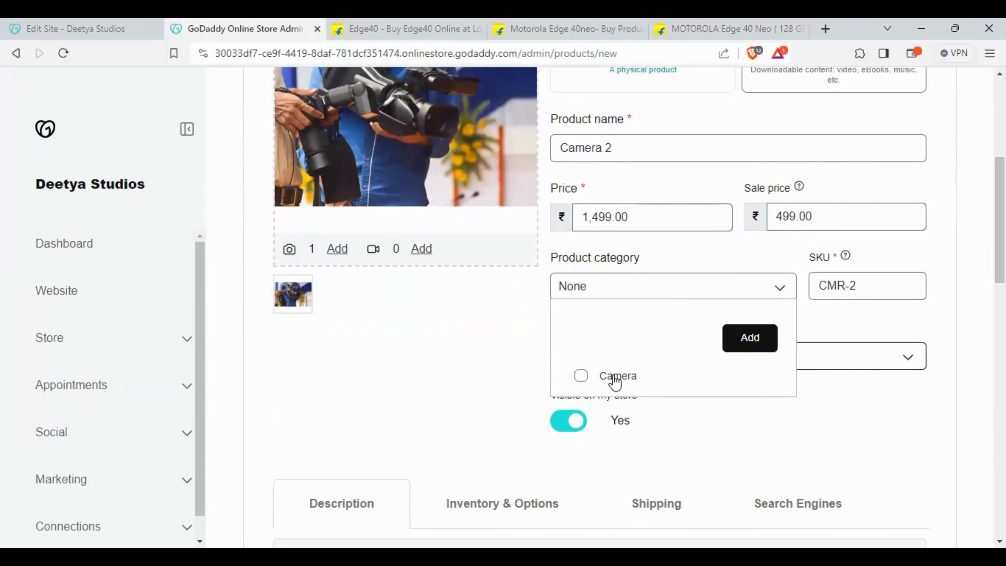
left_click(580, 375)
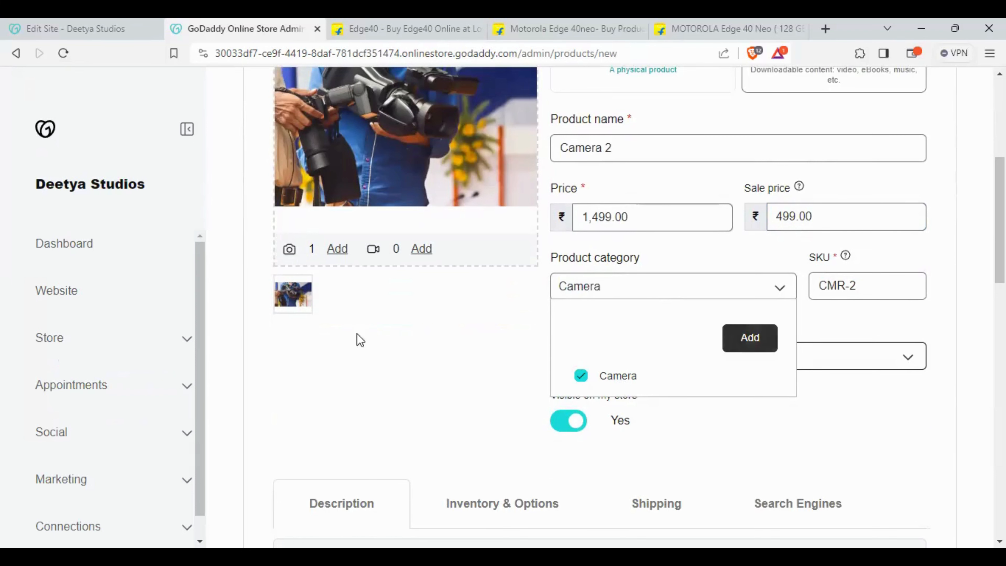
left_click(442, 341)
Save the Camera 2 product and check its entry in the store's product list.
scroll(447, 350, "down", 5)
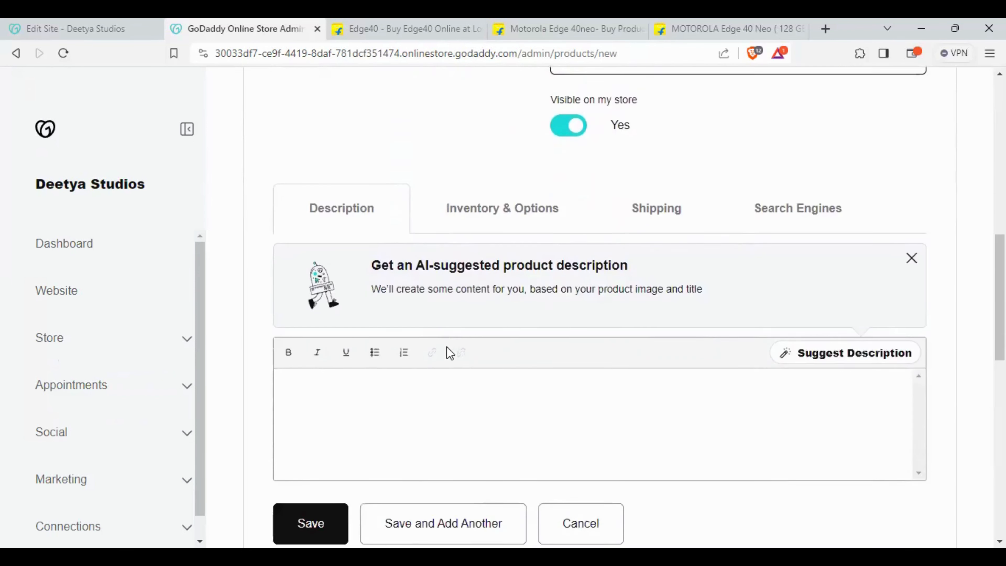
scroll(450, 352, "down", 4)
left_click(330, 385)
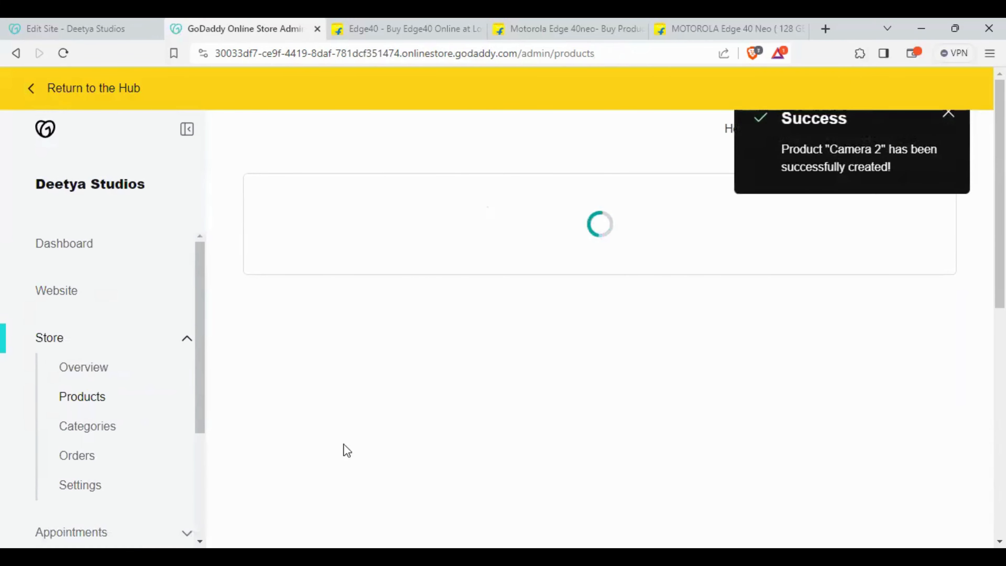
scroll(596, 331, "down", 10)
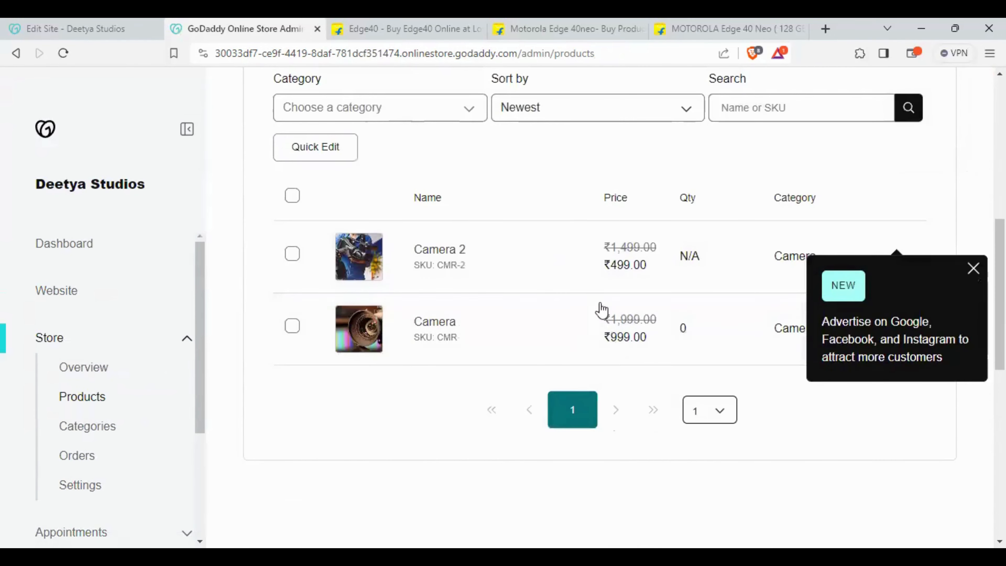
Return to the website editor and reload it to check the products in the store gallery.
left_click(107, 35)
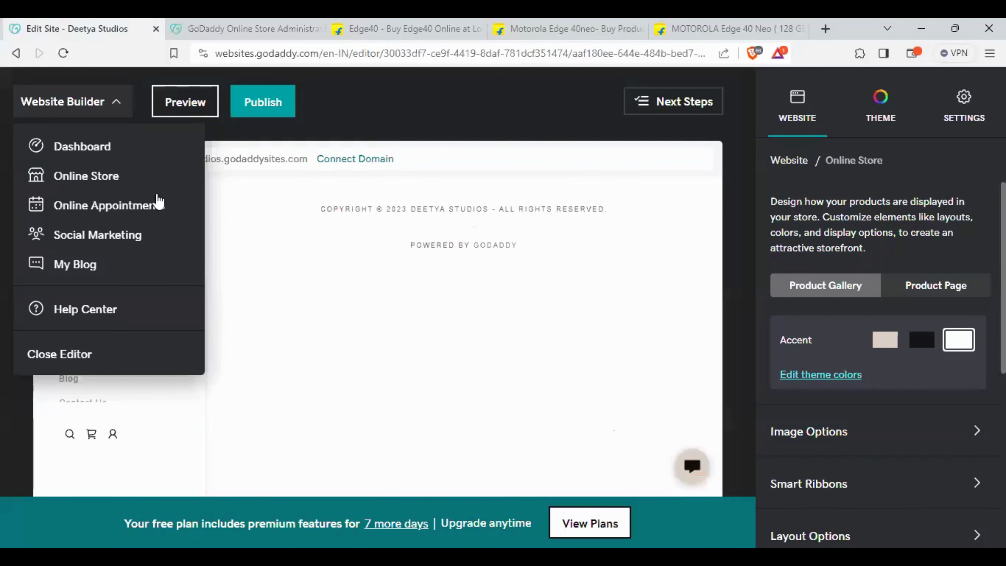
left_click(425, 383)
left_click(62, 54)
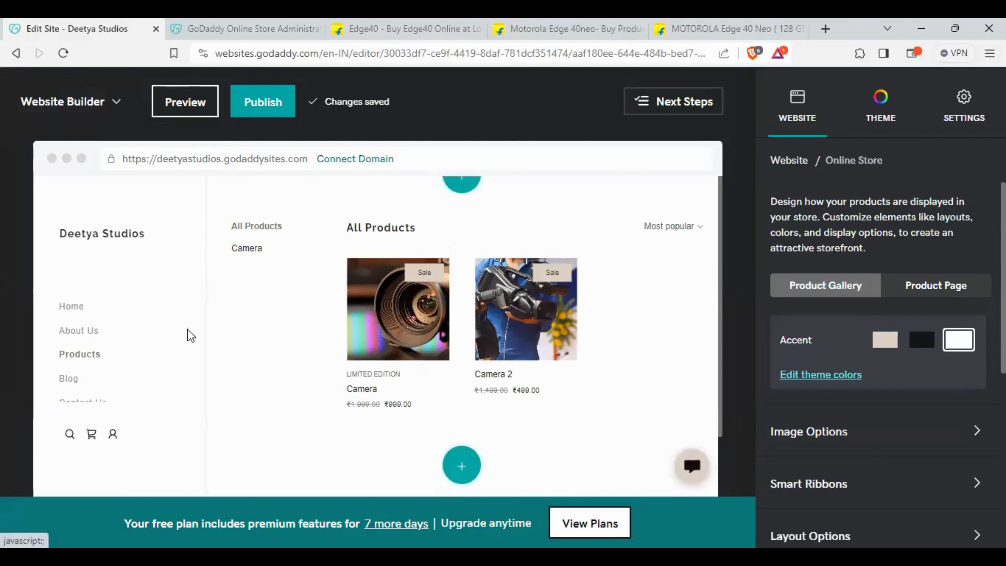
Open the About Us page, start adding a section, and search the section library for "news".
left_click(81, 338)
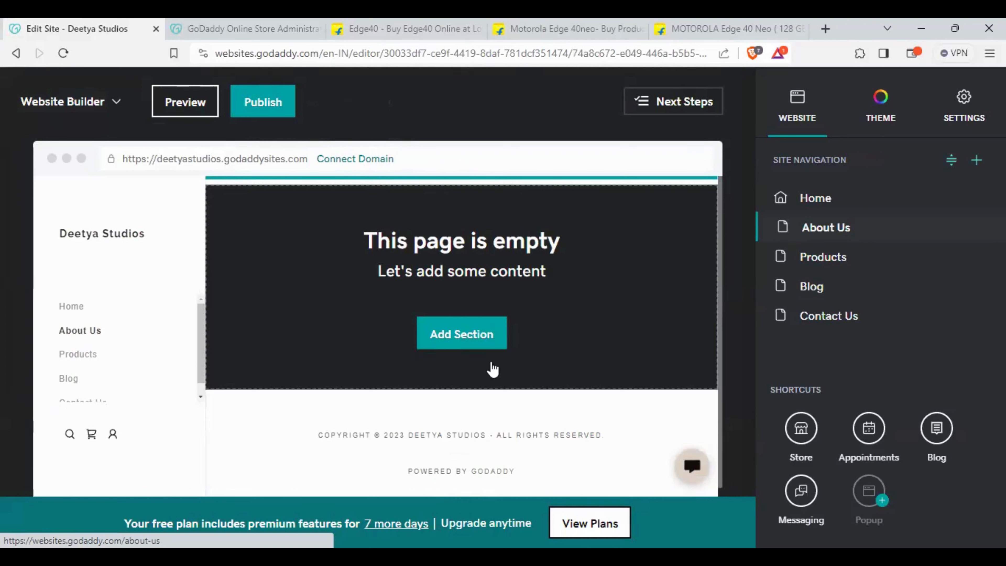
left_click(478, 348)
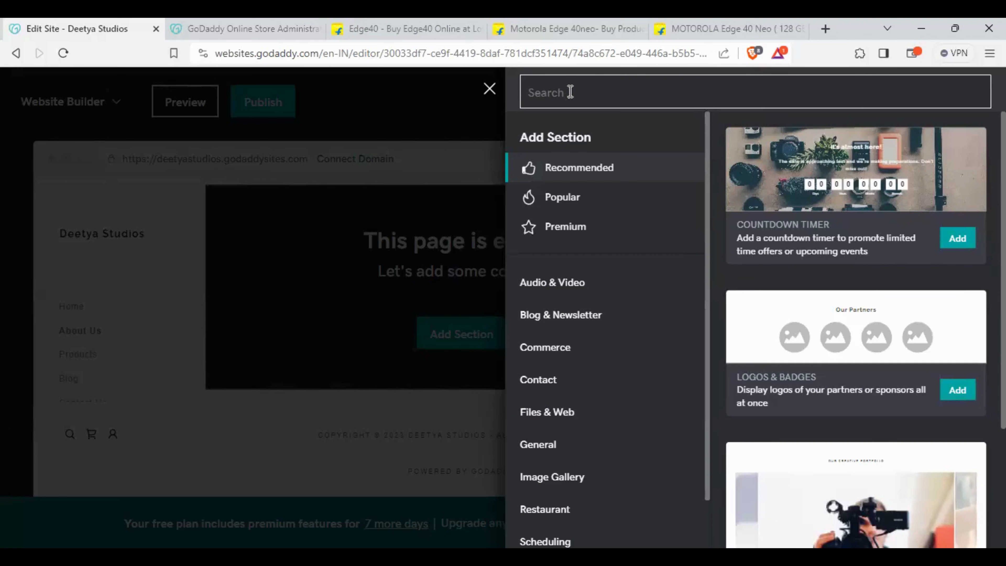
type("n")
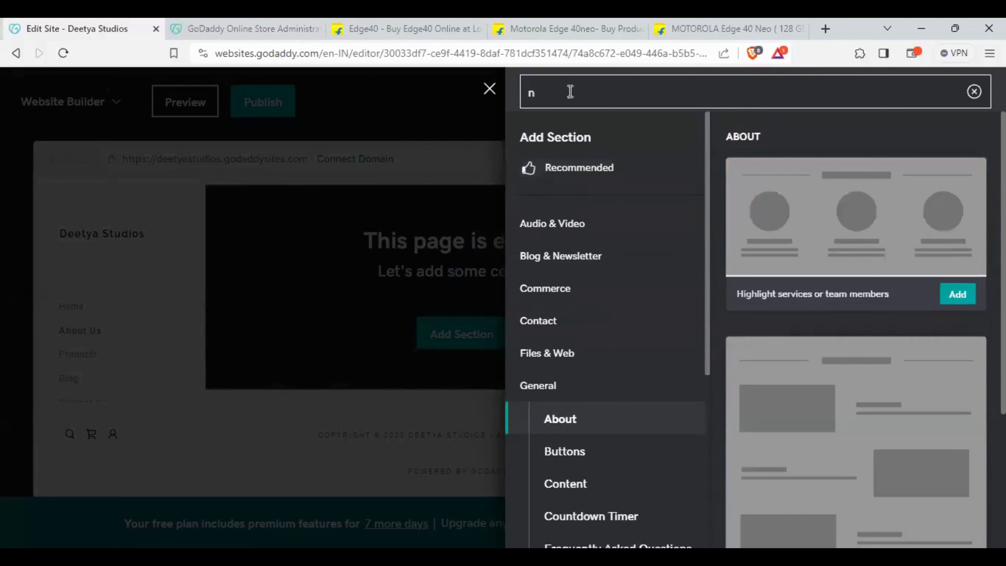
type("ews")
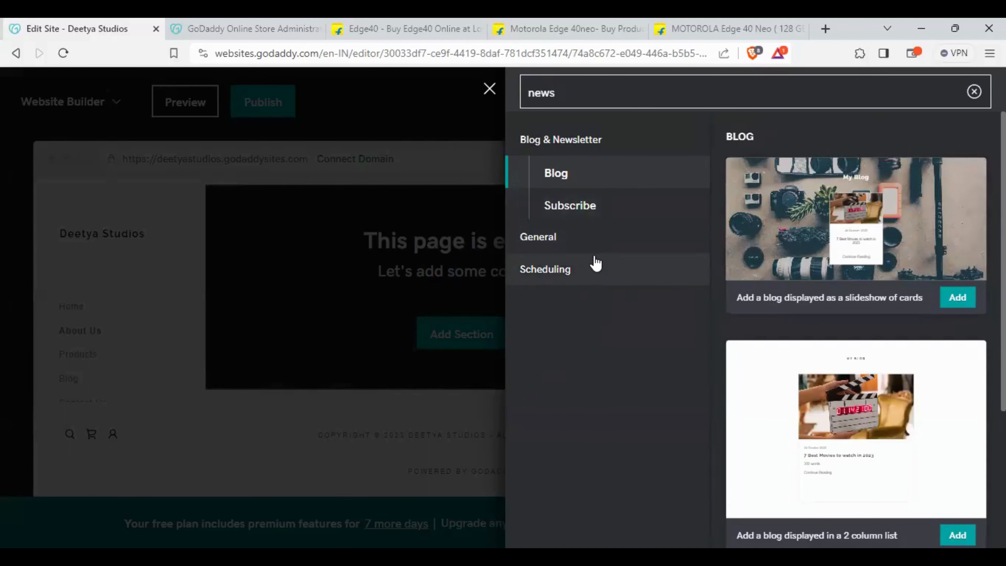
Replace the section library search term with "content".
double_click(543, 97)
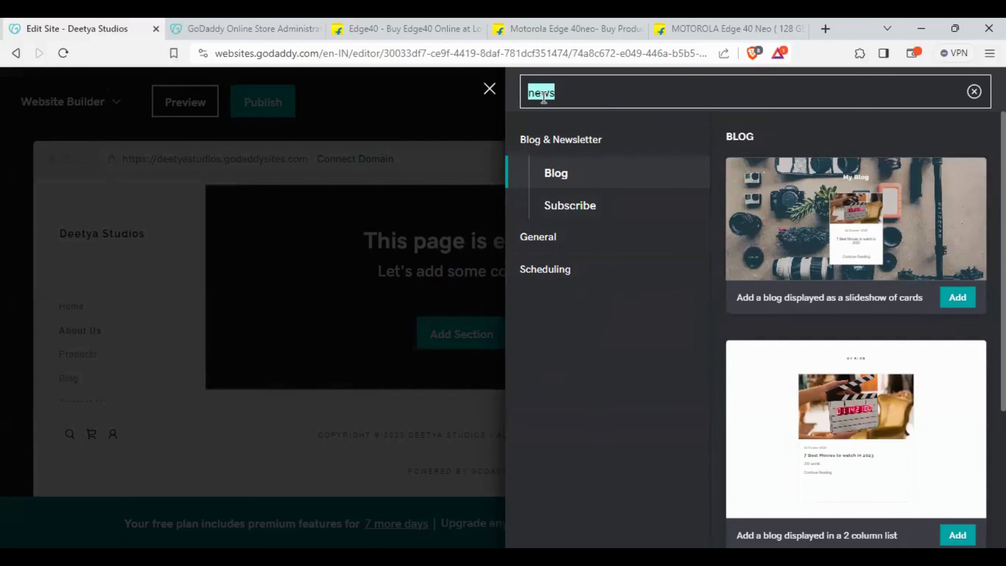
type("c")
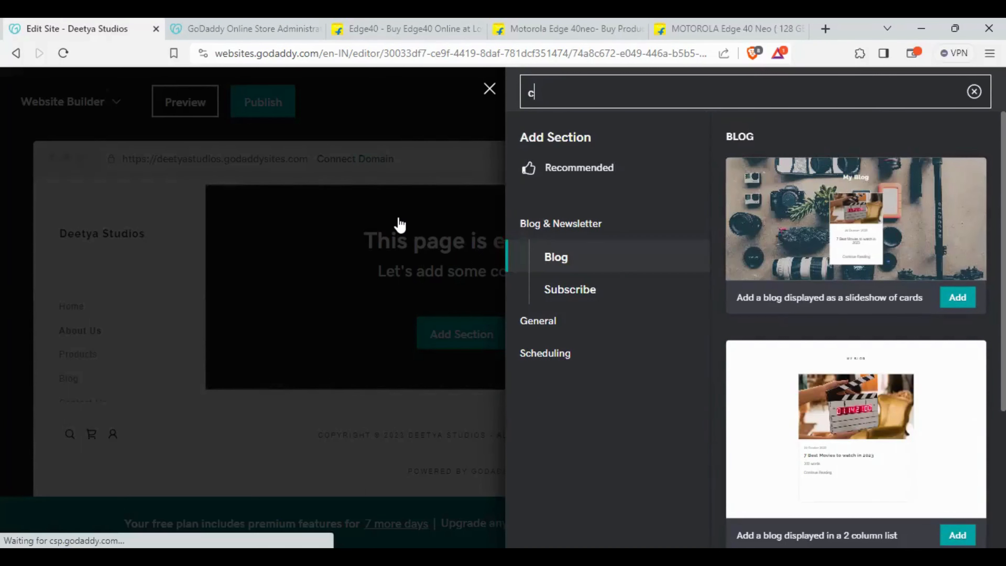
type("ont")
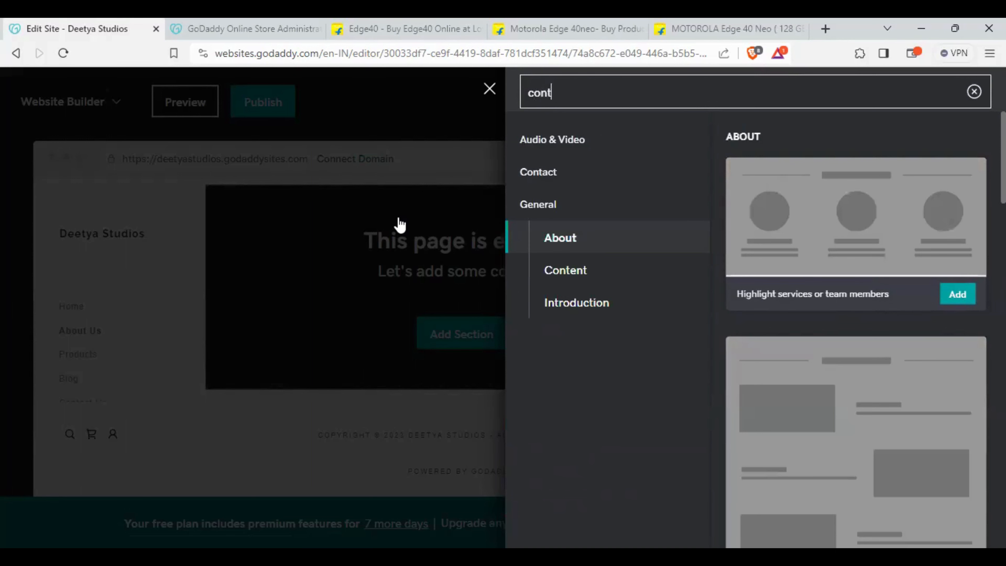
type("ect")
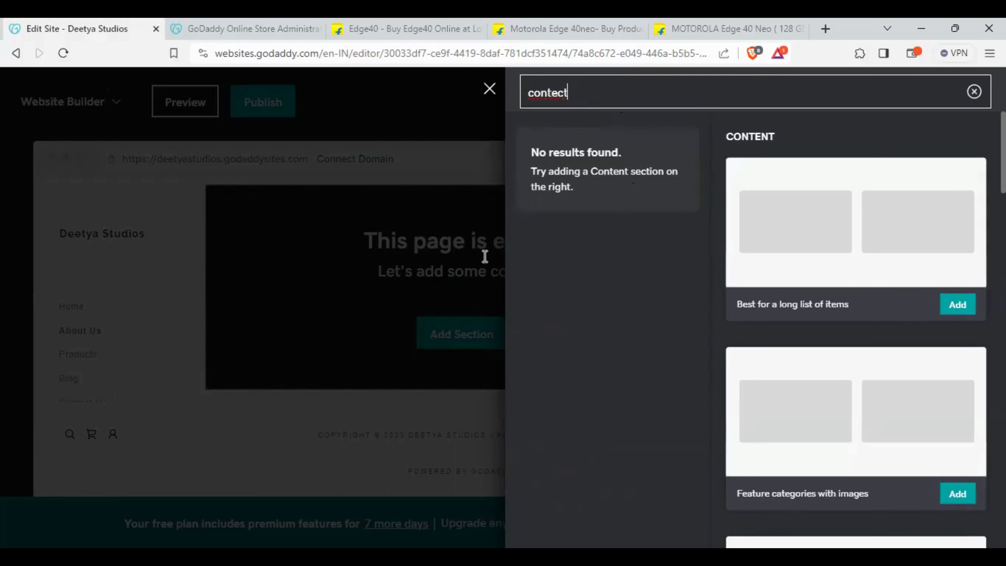
key("BackSpace")
key("BackSpace")
key("BackSpace")
type("te")
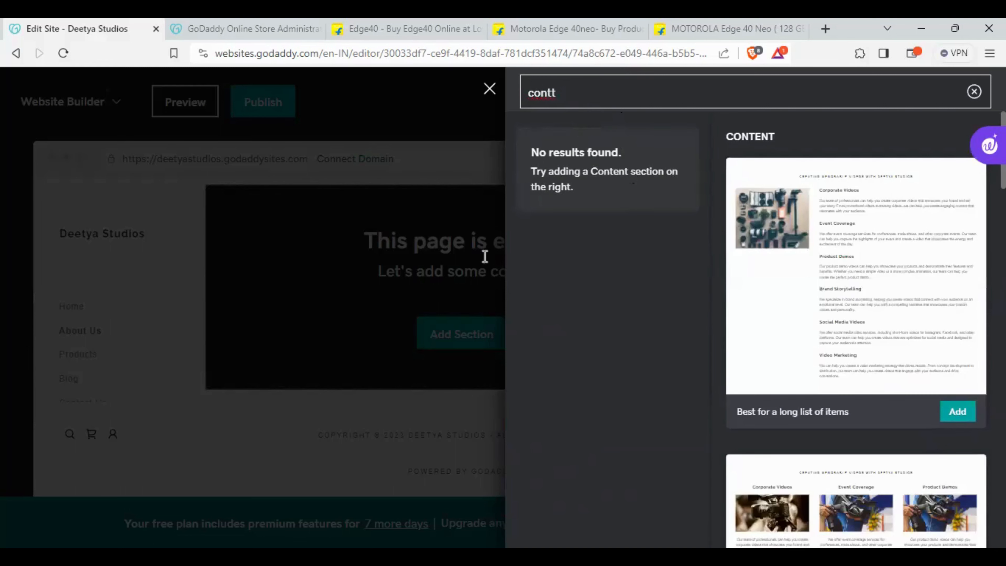
type("n")
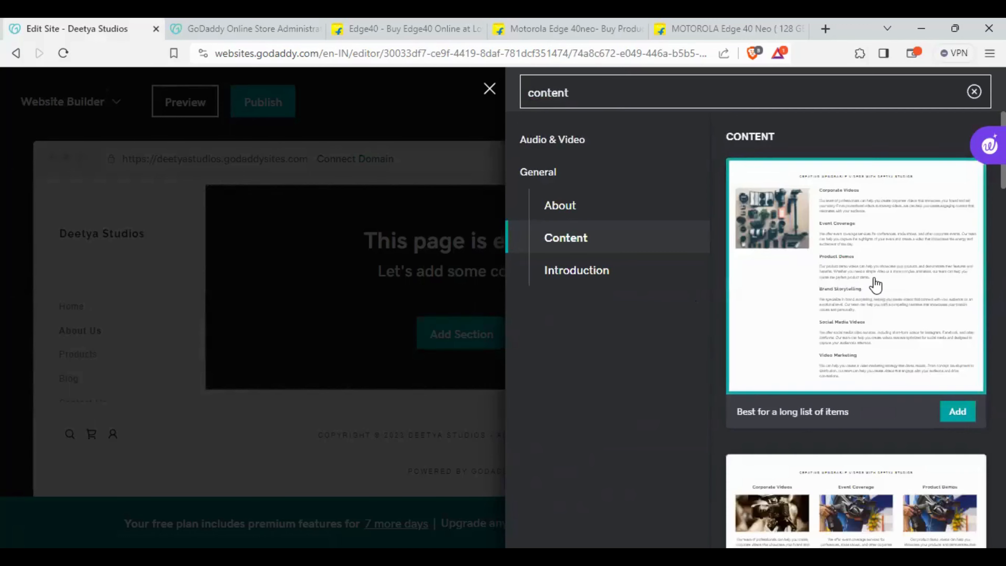
Add the About section with the "Tell your story with an image" layout to the About Us page.
scroll(876, 285, "down", 6)
scroll(876, 285, "down", 1)
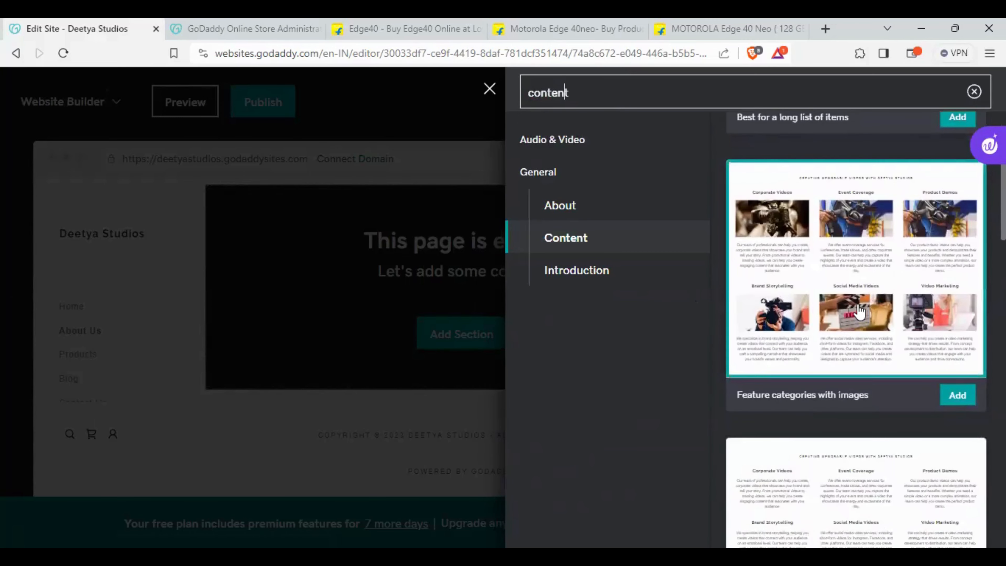
scroll(860, 371, "down", 5)
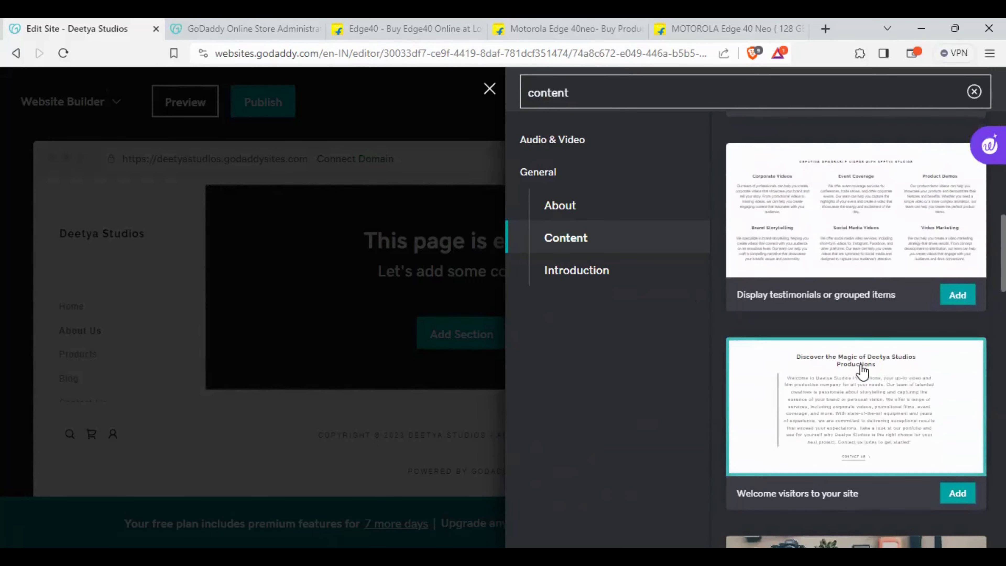
scroll(859, 372, "down", 10)
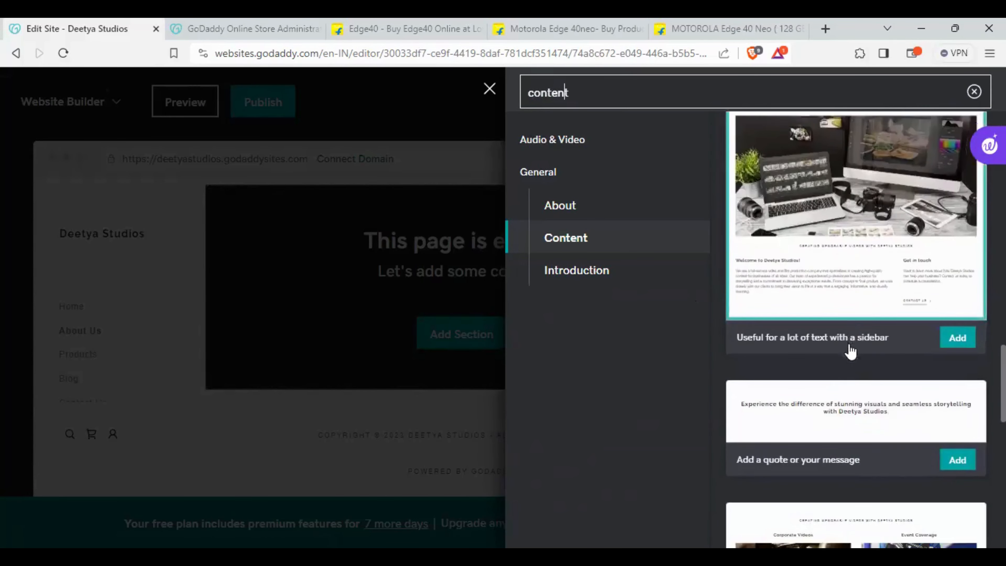
scroll(843, 391, "down", 12)
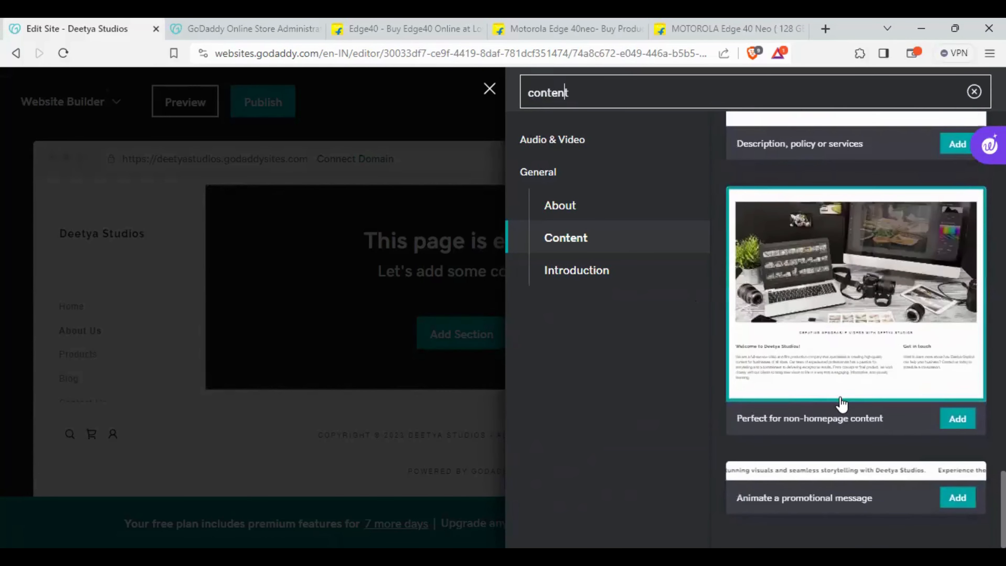
scroll(842, 403, "up", 20)
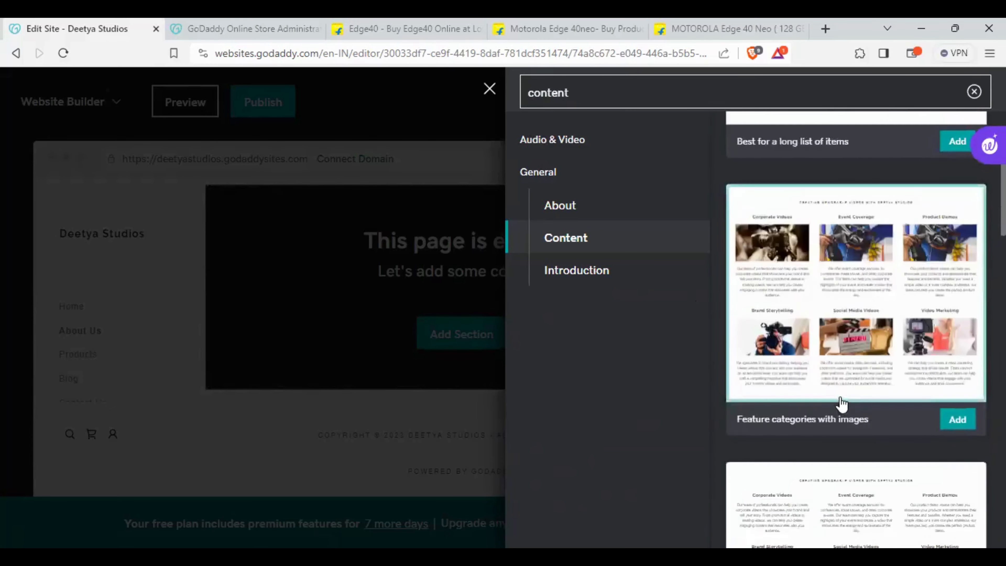
left_click(585, 214)
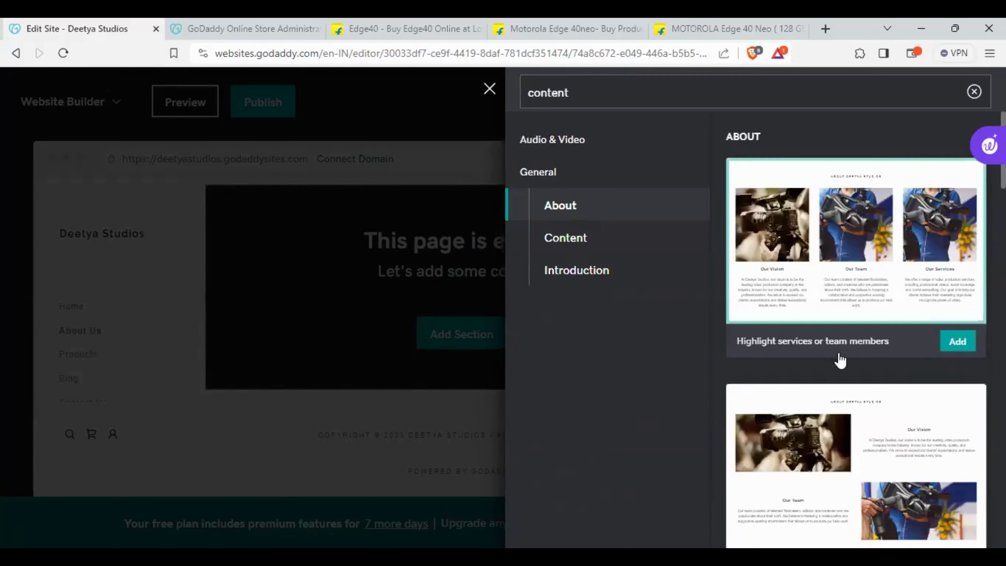
scroll(846, 352, "down", 5)
scroll(857, 344, "down", 12)
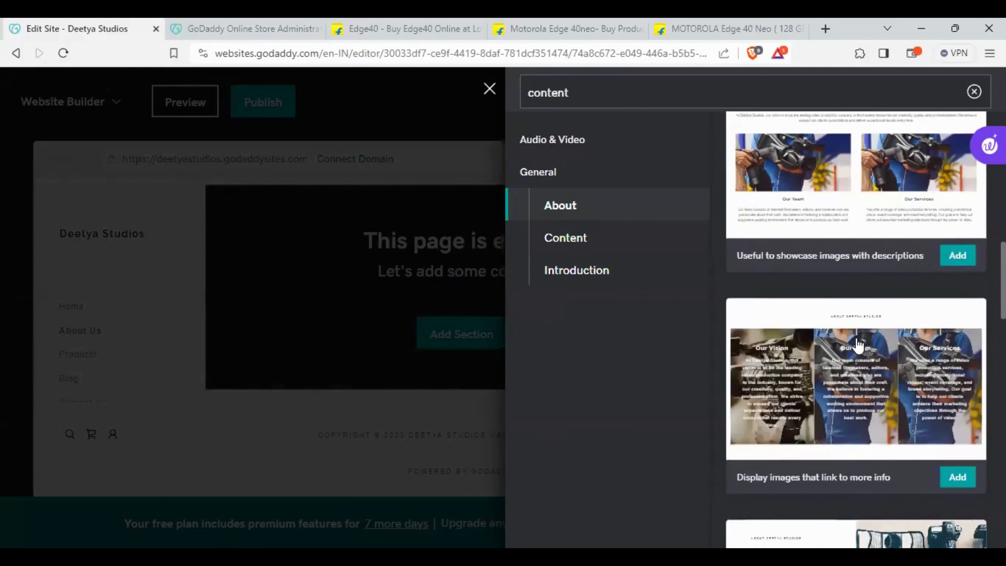
scroll(857, 345, "down", 15)
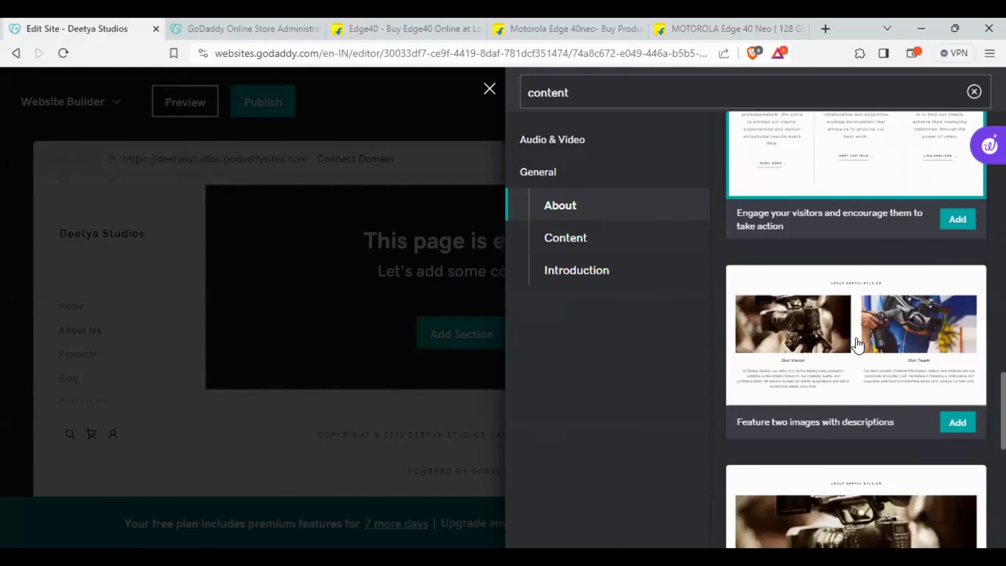
scroll(856, 345, "down", 5)
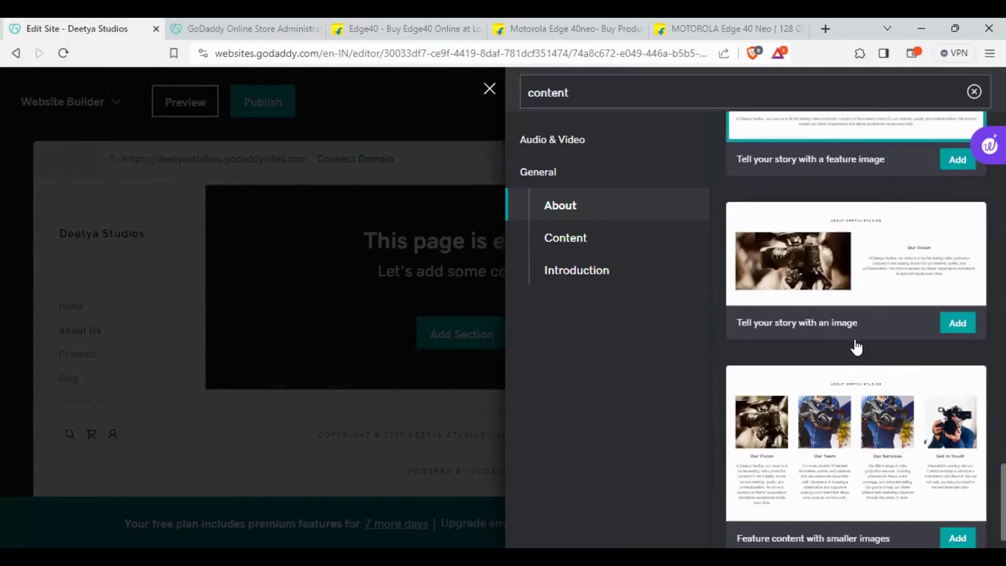
left_click(831, 278)
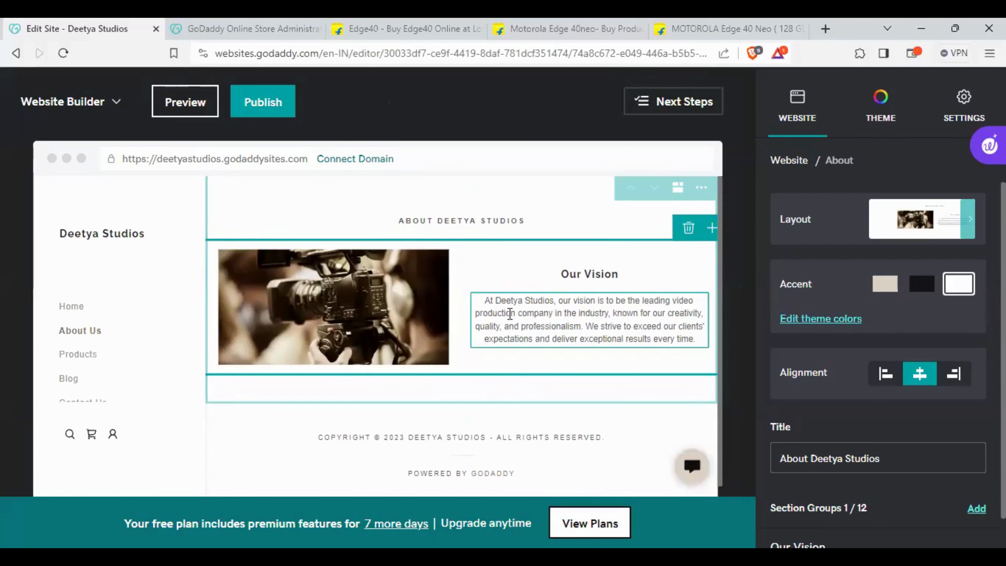
Start adding another section below the About Deetya Studios section and search the section library for "content".
mouse_move(467, 406)
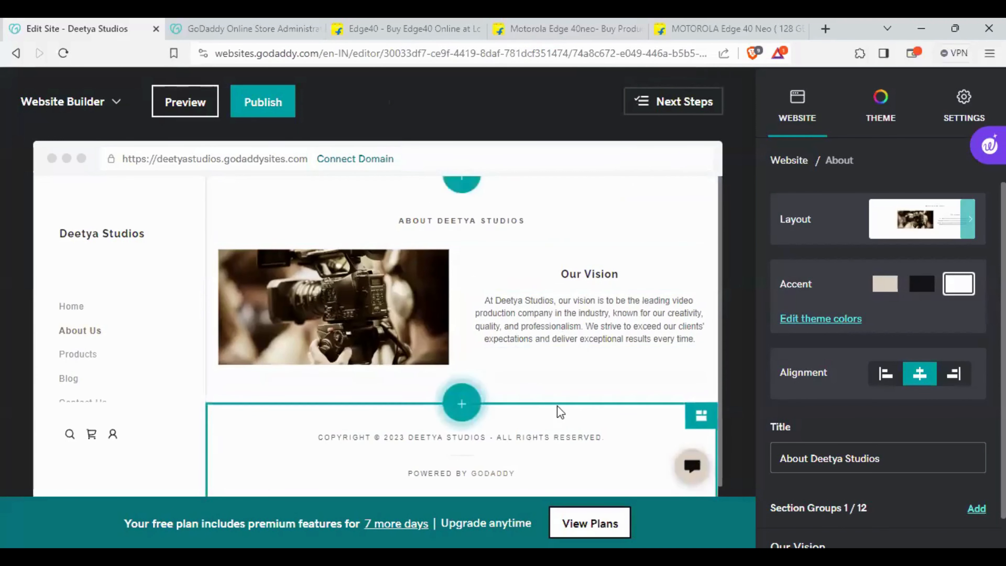
left_click(465, 406)
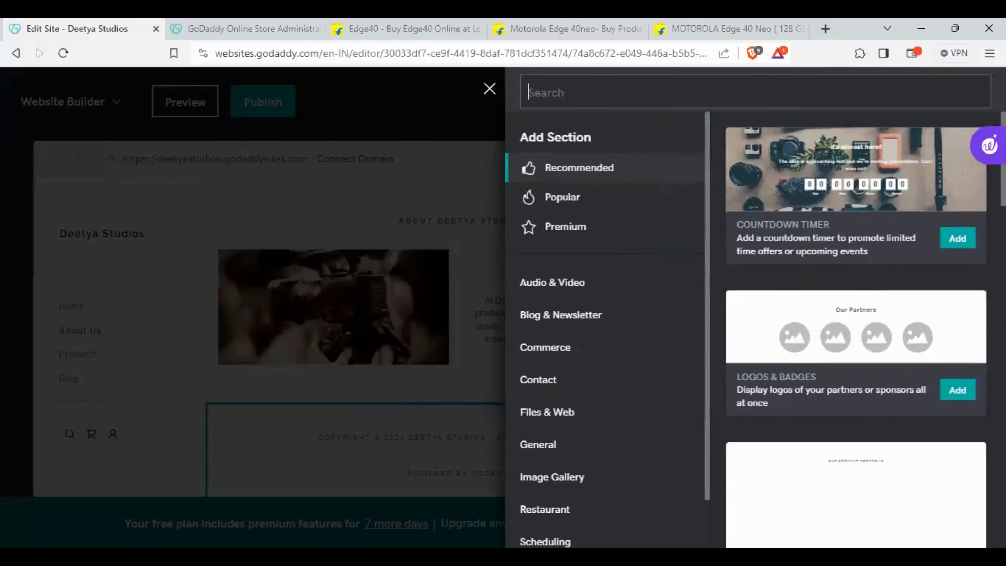
left_click(592, 94)
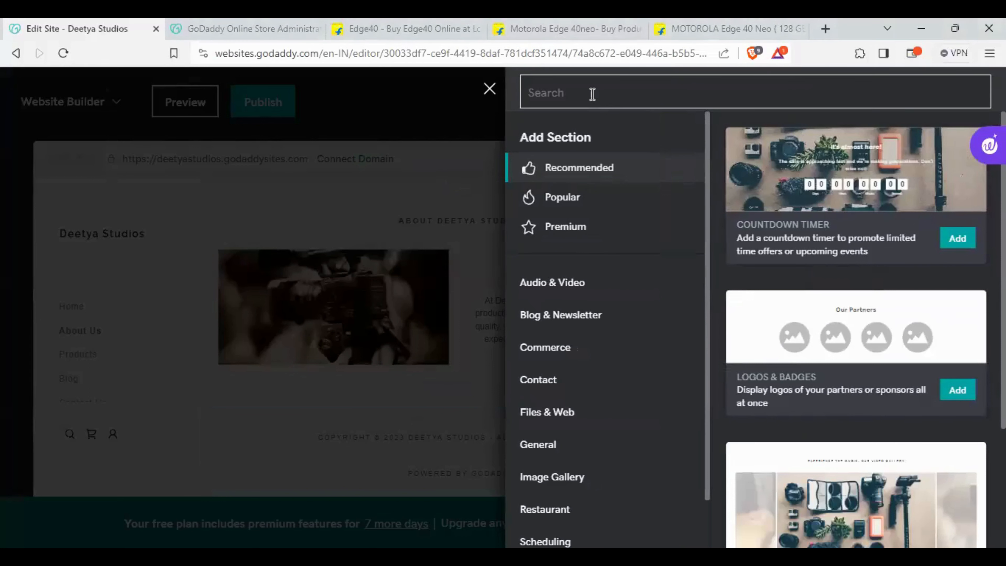
type("c")
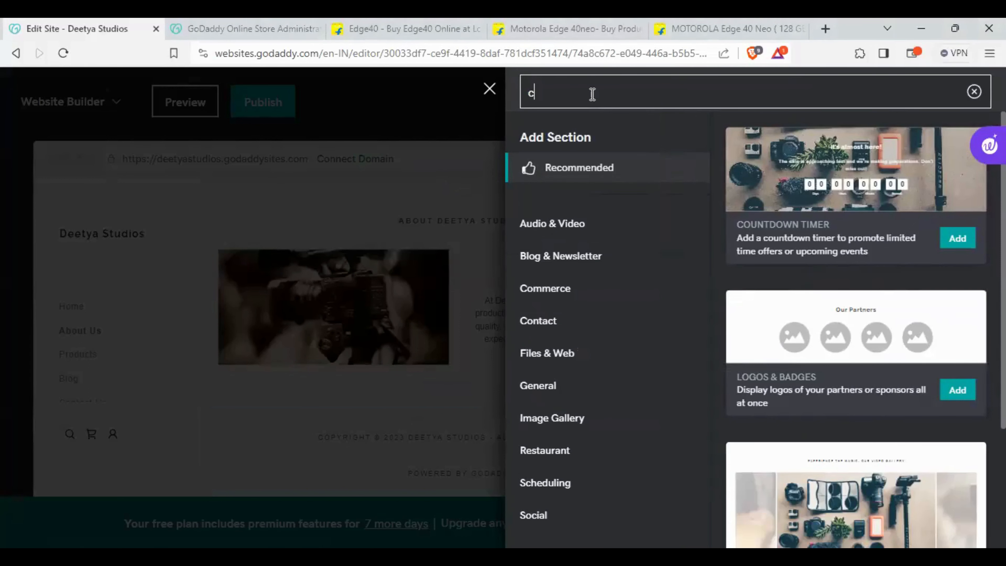
type("on")
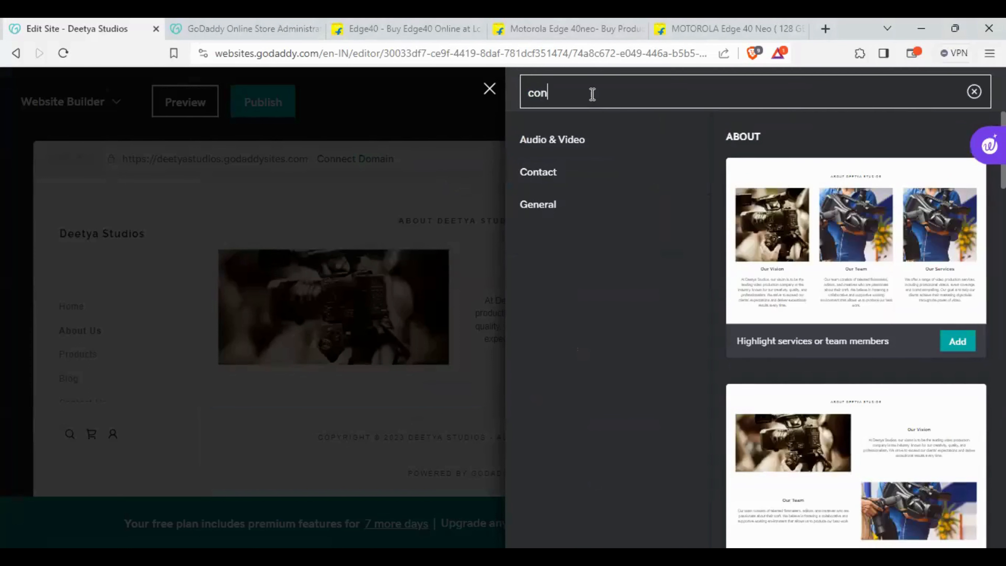
type("tent")
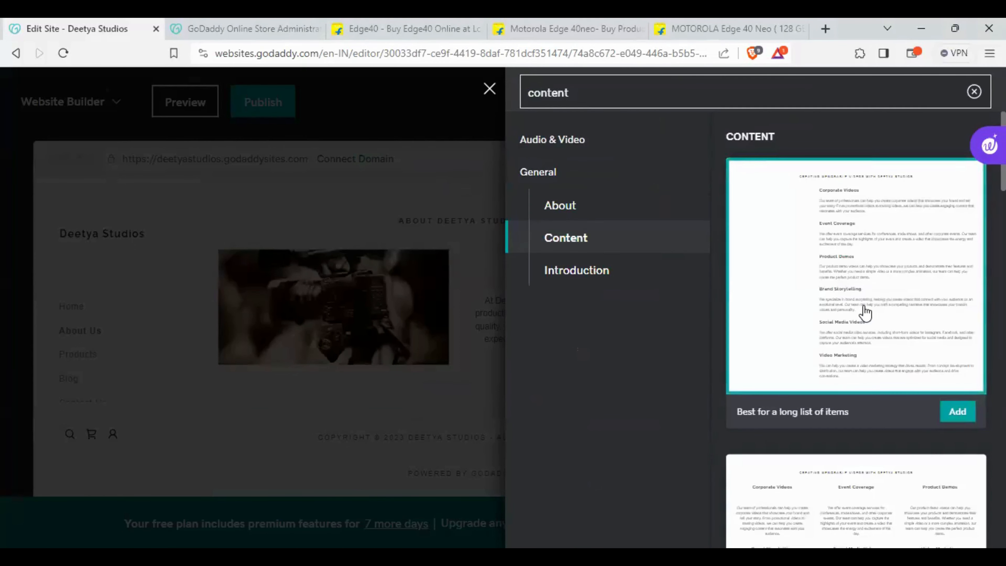
Add the Content section with the "Useful for a lot of text with a sidebar" layout.
scroll(865, 313, "down", 15)
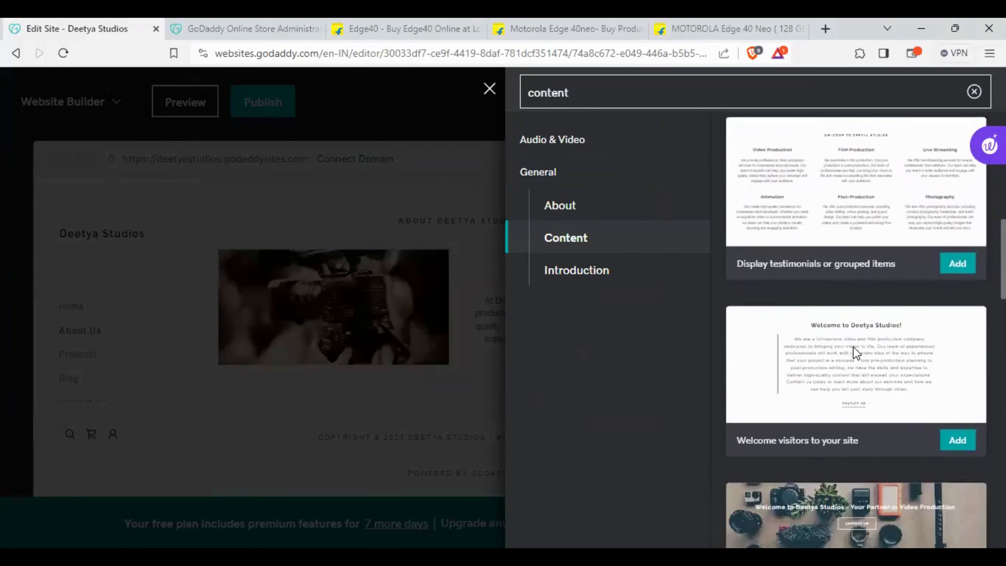
scroll(853, 349, "down", 15)
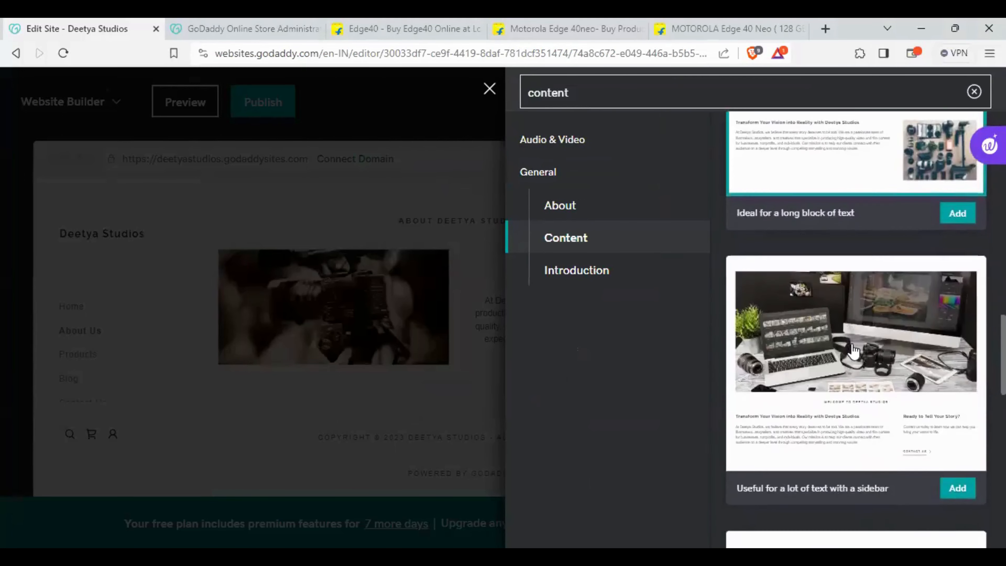
scroll(853, 351, "down", 15)
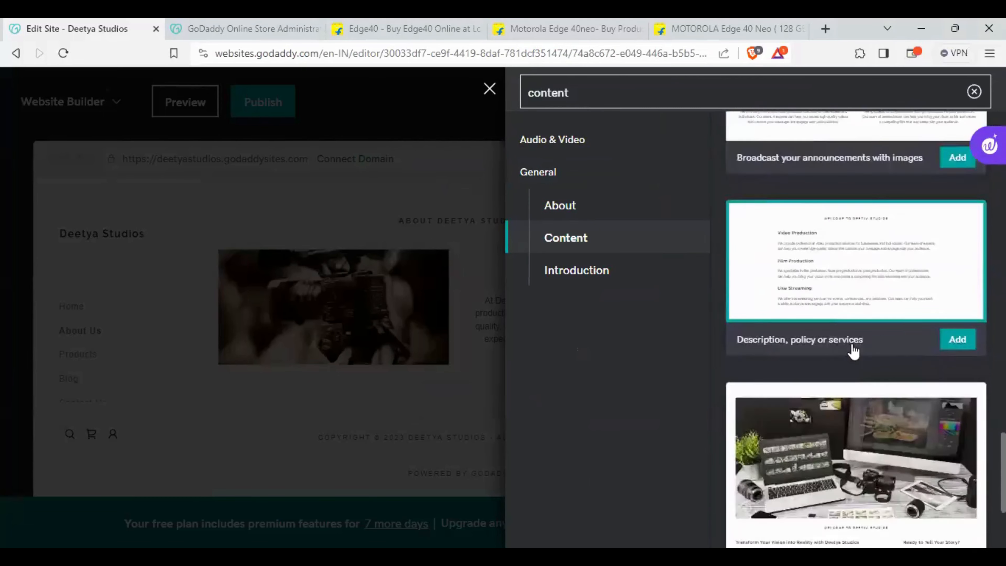
scroll(853, 351, "down", 5)
scroll(853, 351, "up", 4)
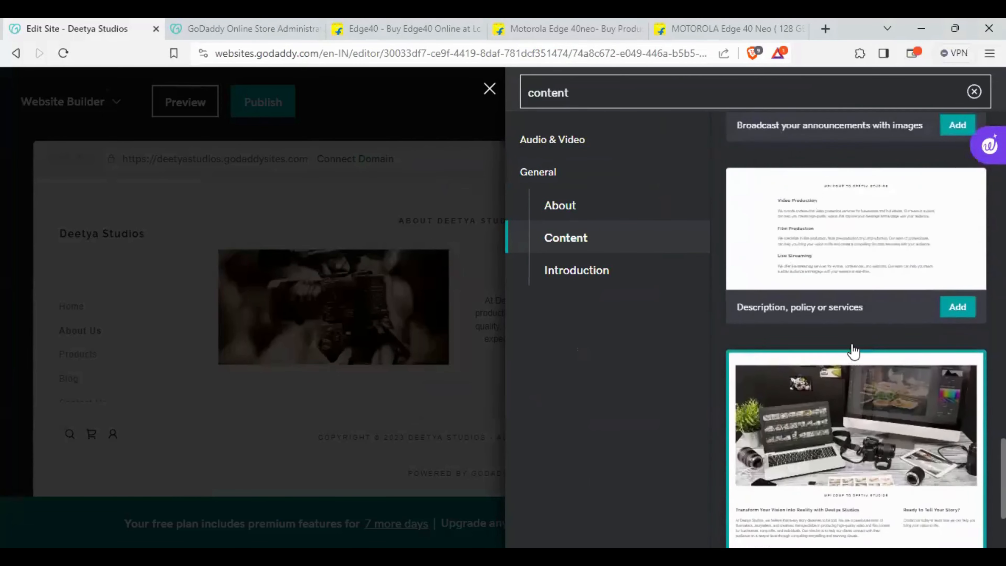
scroll(853, 351, "up", 16)
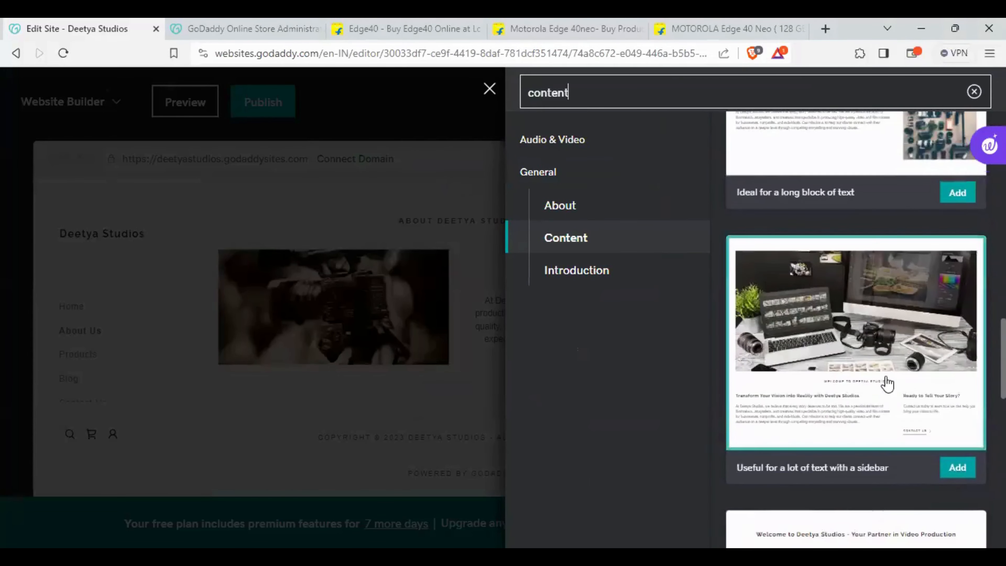
left_click(840, 368)
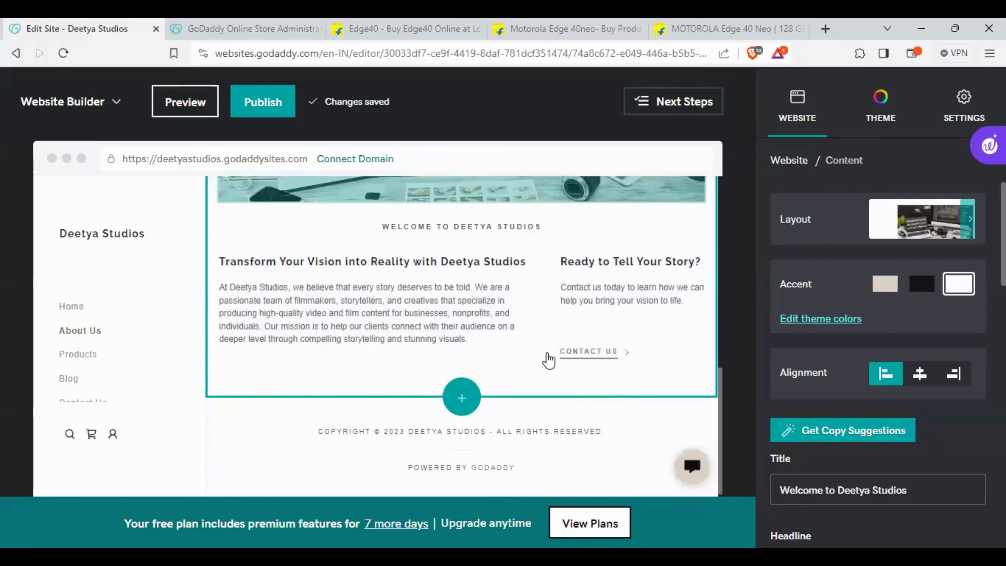
Start adding a section below the Welcome to Deetya Studios content and search the section library for "testimonials".
scroll(548, 359, "up", 10)
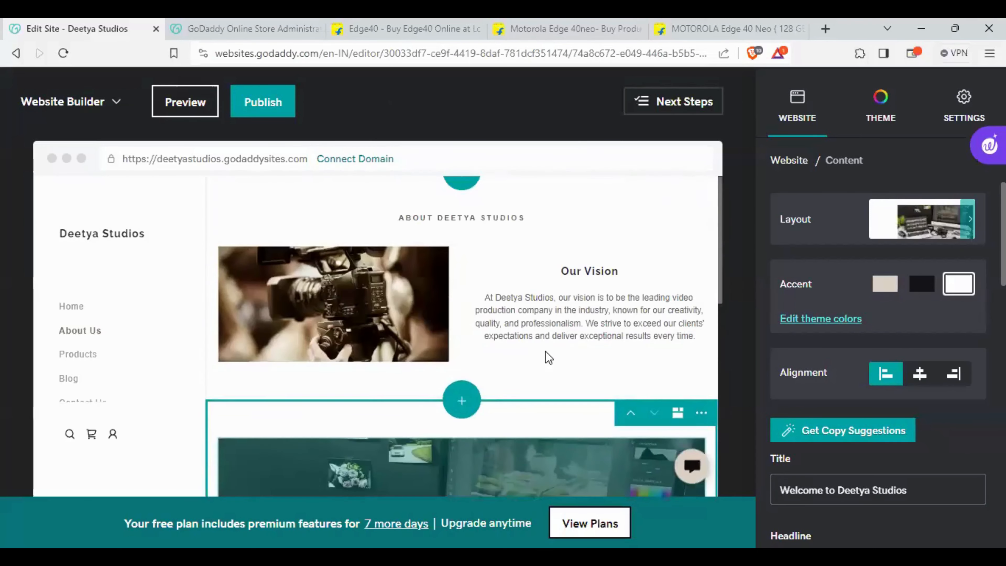
scroll(546, 352, "down", 5)
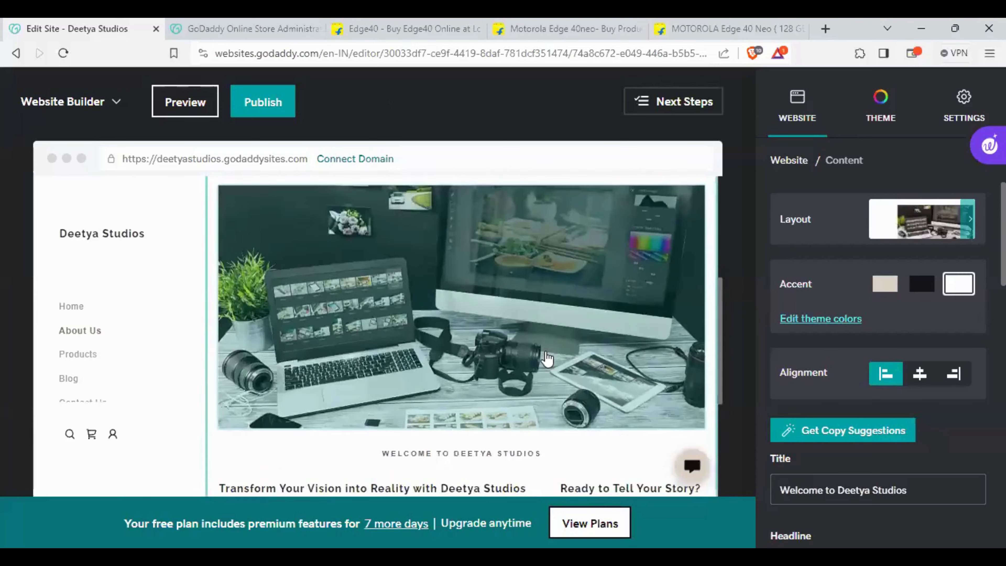
scroll(548, 359, "down", 2)
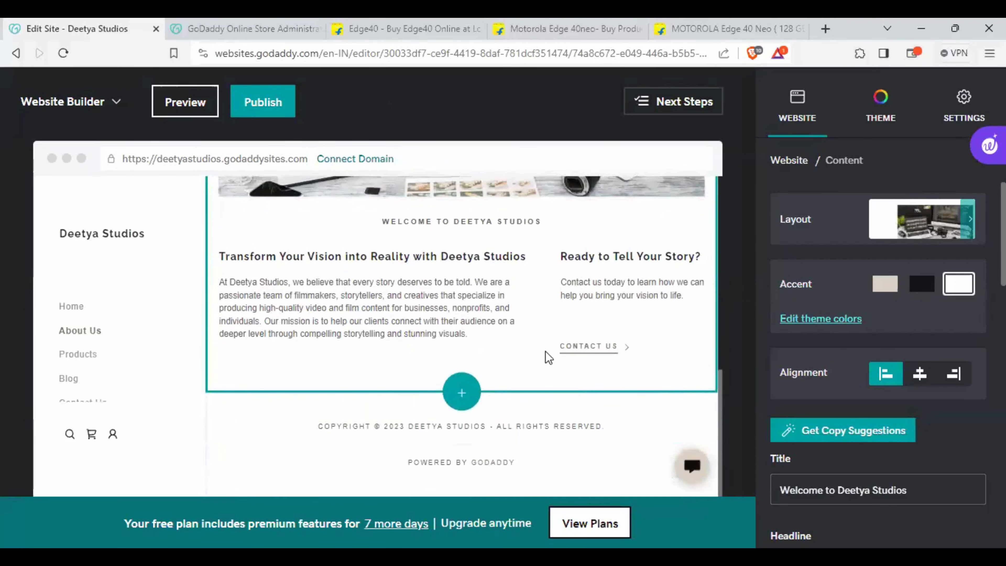
left_click(468, 394)
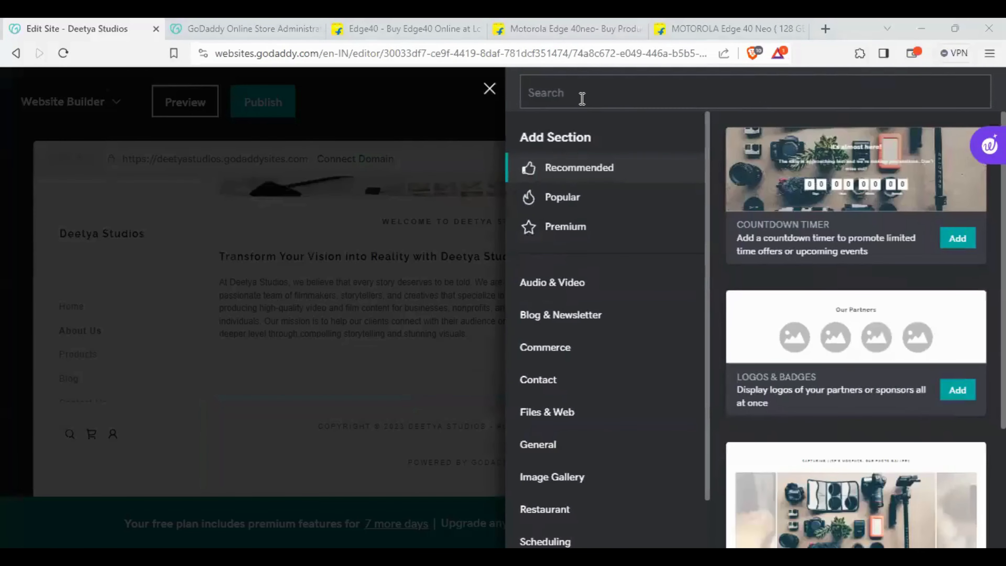
left_click(582, 99)
type("t")
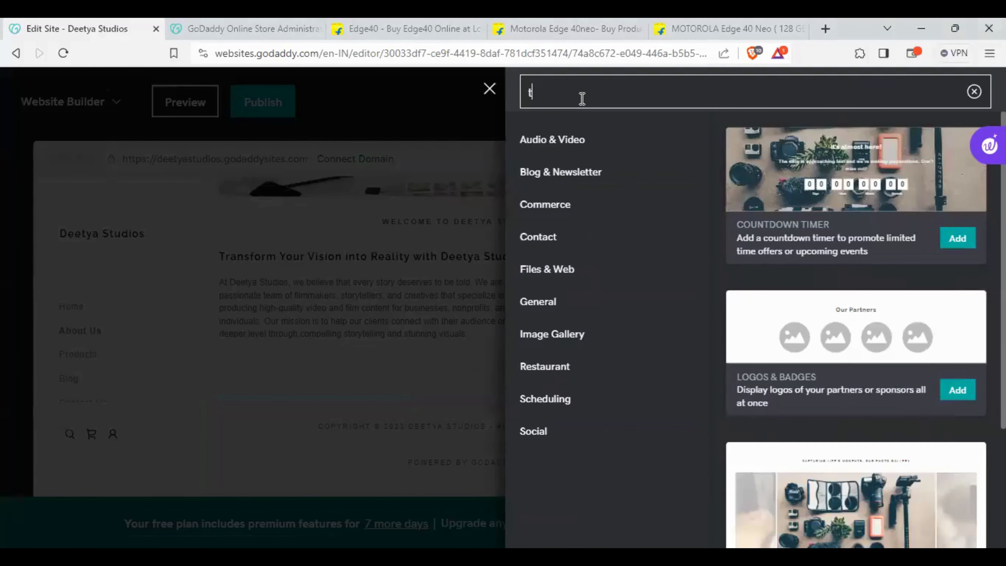
type("est")
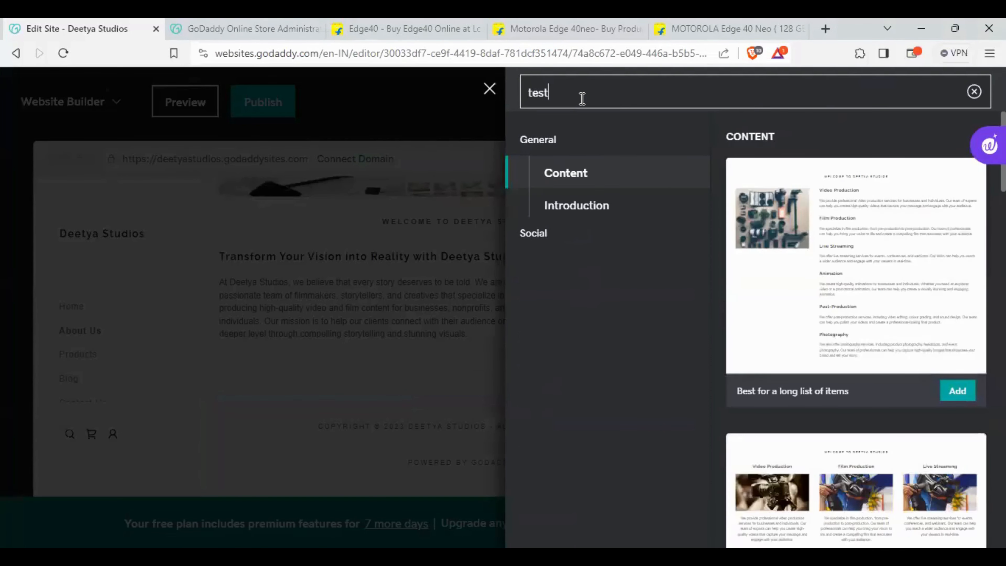
type("imonials")
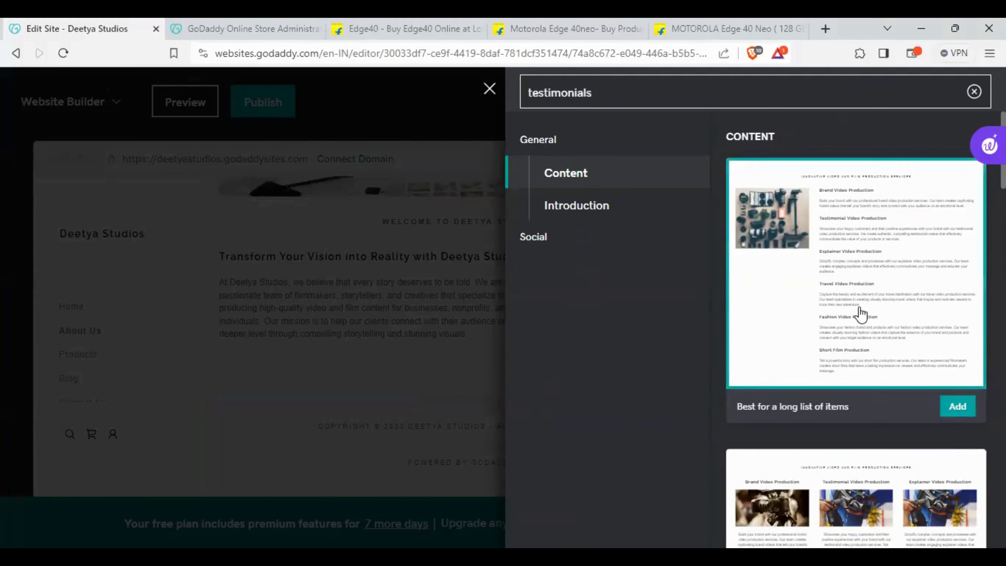
Look through the section layouts offered for "testimonials", and clear the search to show all section categories.
scroll(860, 315, "down", 5)
scroll(847, 352, "down", 20)
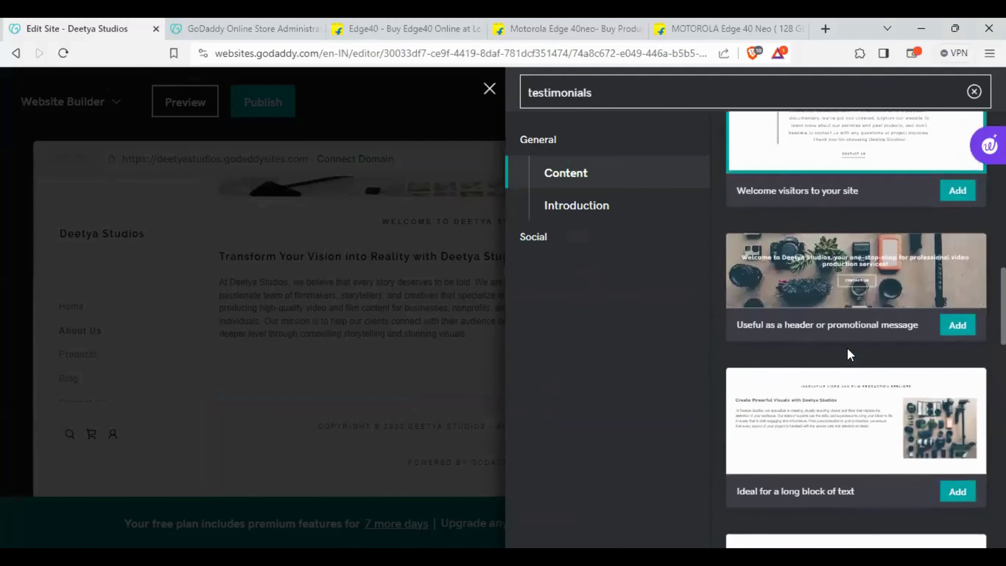
scroll(848, 353, "down", 10)
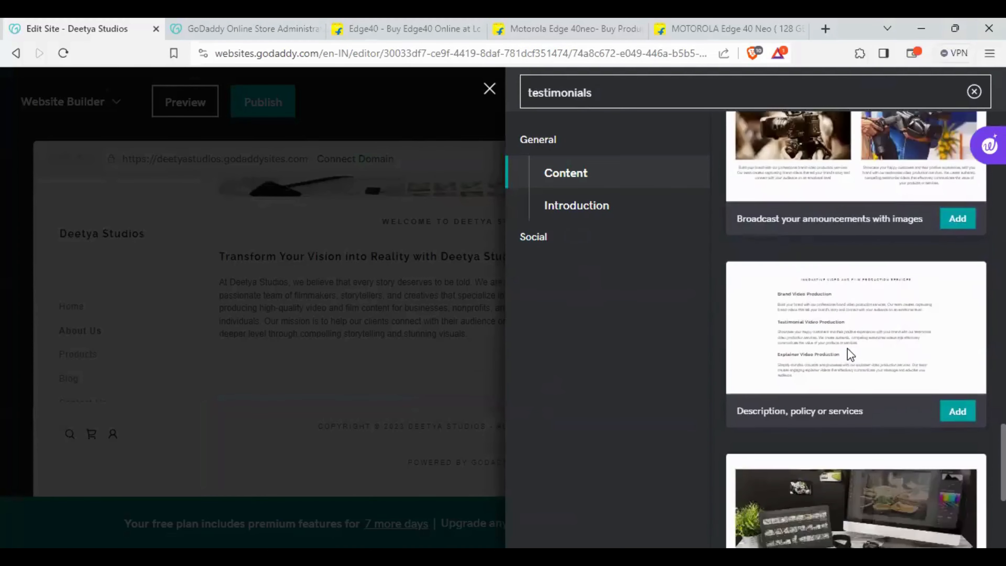
scroll(841, 359, "up", 20)
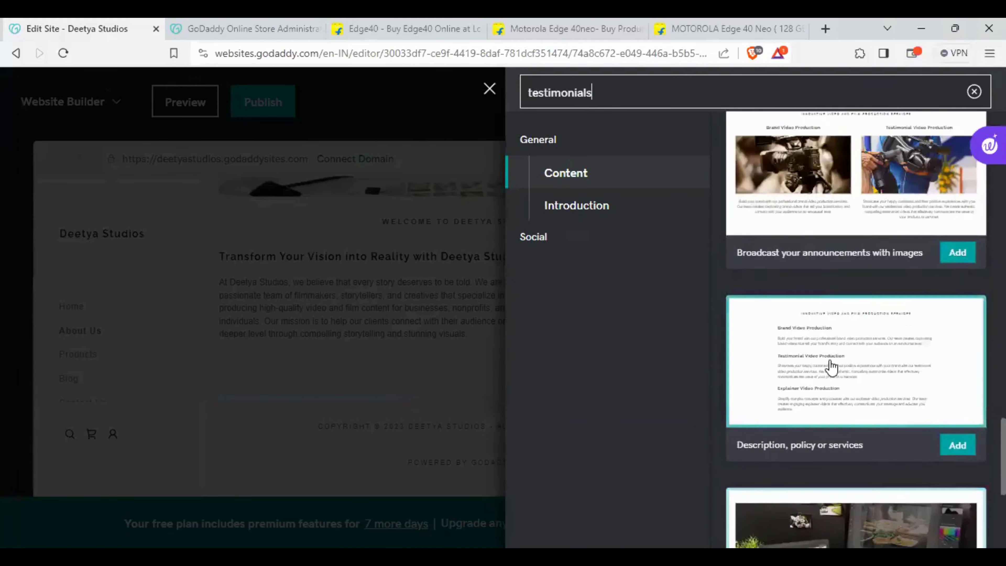
scroll(819, 387, "up", 3)
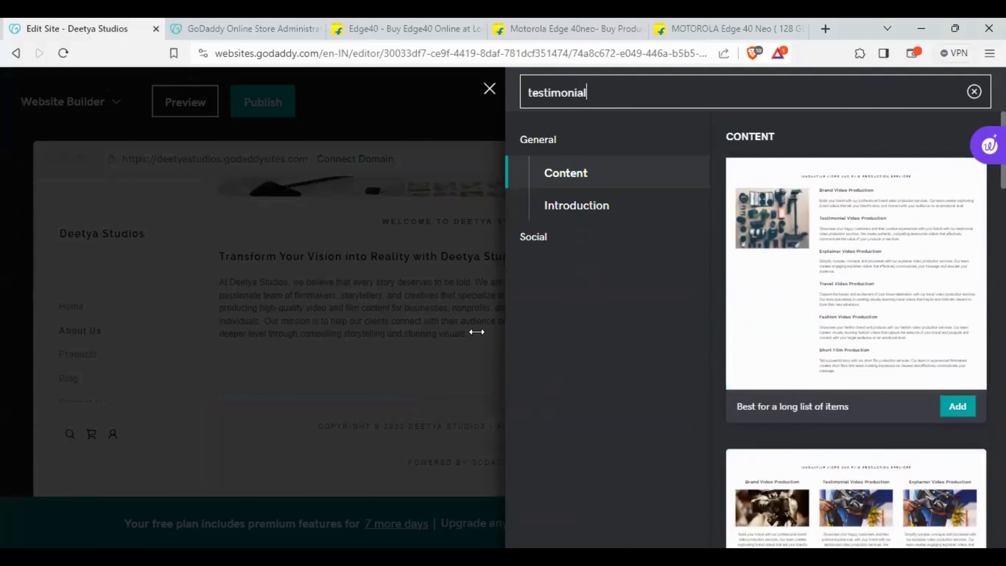
key("BackSpace")
key("BackSpace")
key("BackSpace")
key("BackSpace")
key("BackSpace")
key("BackSpace")
key("BackSpace")
key("BackSpace")
key("BackSpace")
key("BackSpace")
key("BackSpace")
Browse the section categories for a testimonials-style layout, including Files & Web, Frequently Asked Questions, Introduction, Menu / Price List, Privacy Policy and Quote.
scroll(477, 332, "down", 3)
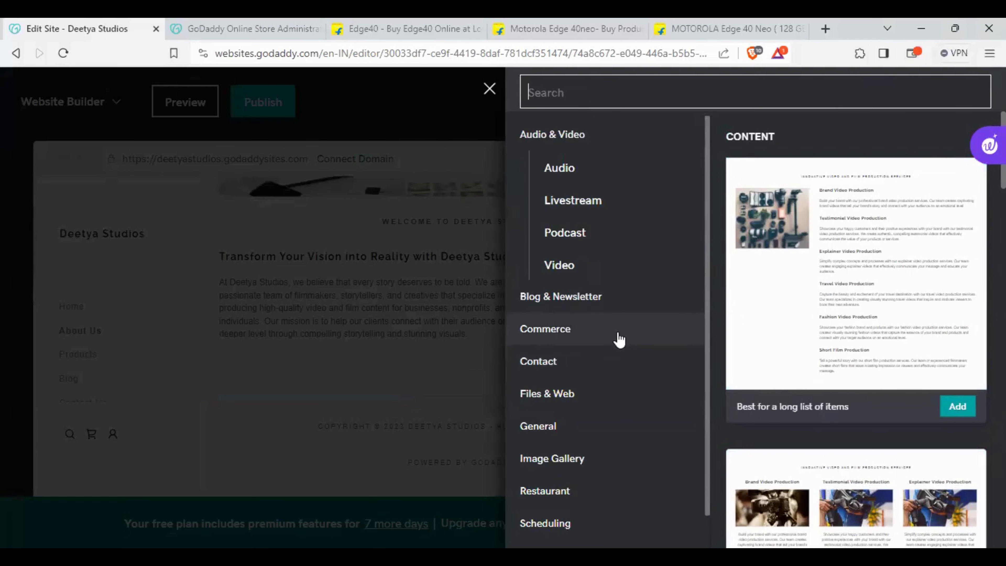
scroll(619, 339, "down", 1)
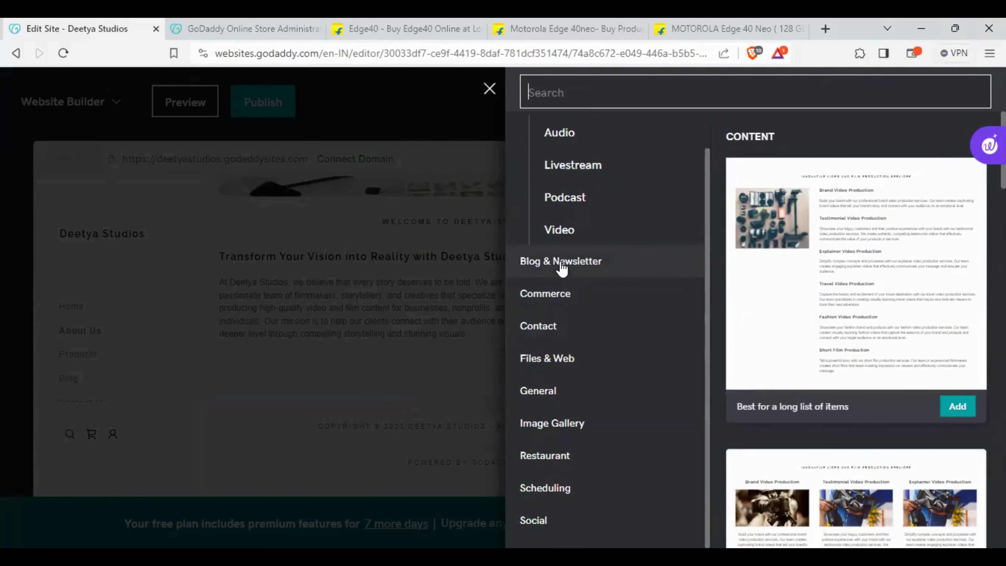
scroll(575, 283, "up", 1)
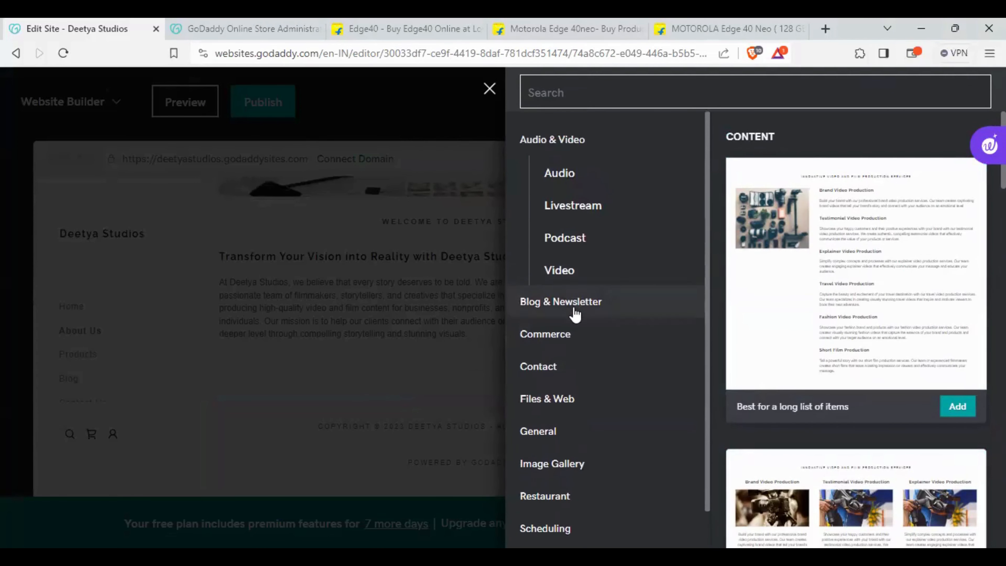
left_click(560, 400)
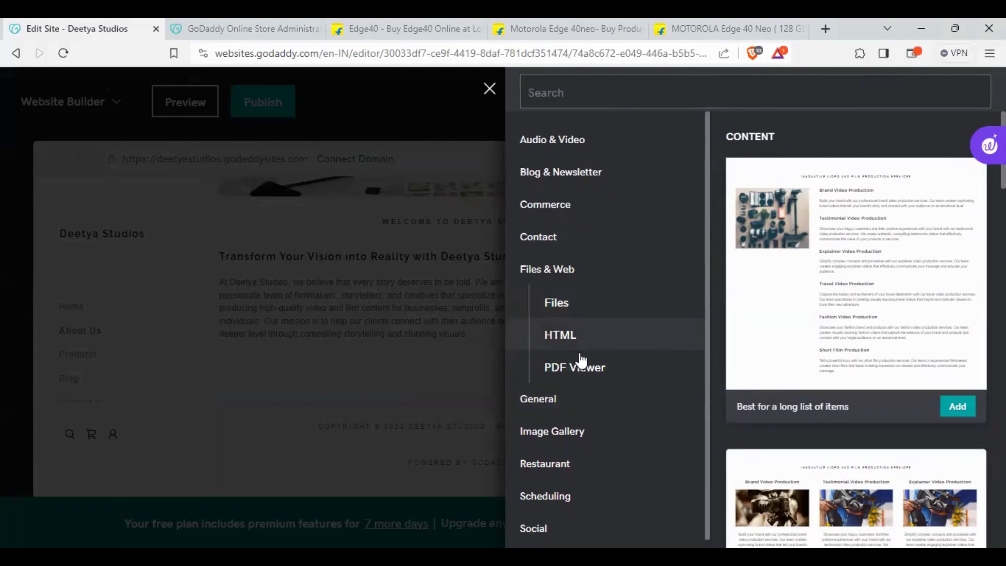
left_click(577, 401)
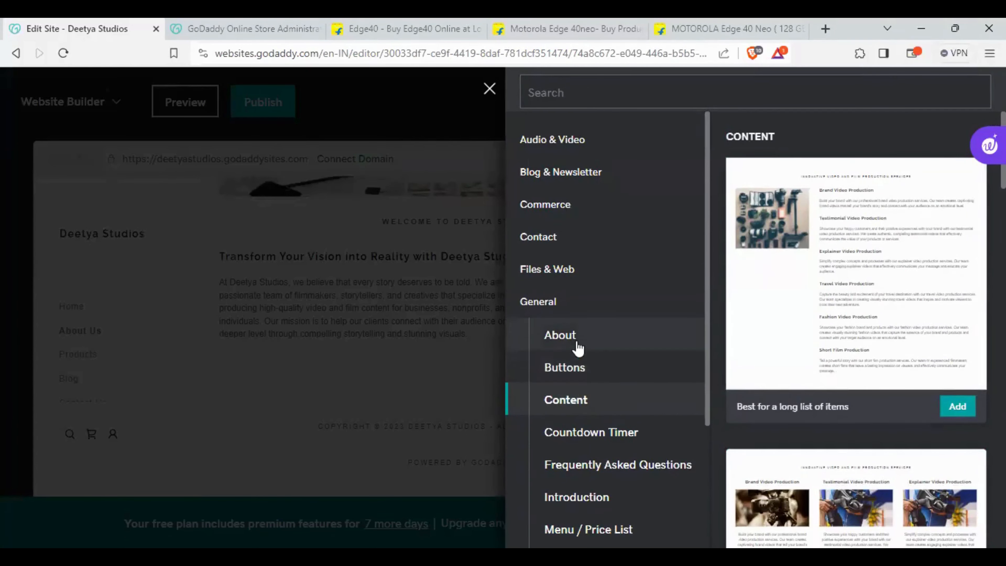
scroll(582, 353, "down", 4)
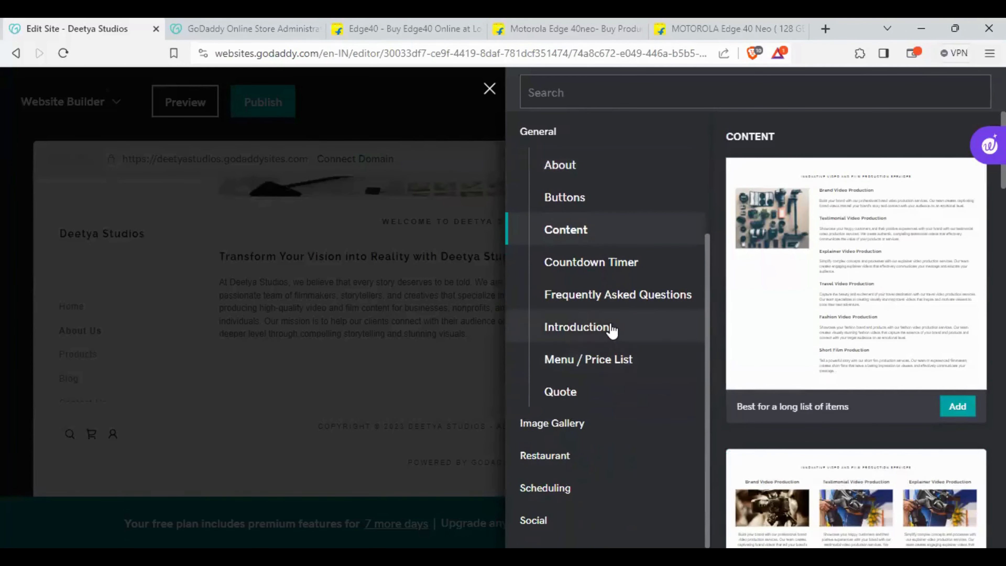
scroll(612, 330, "up", 2)
scroll(610, 331, "down", 2)
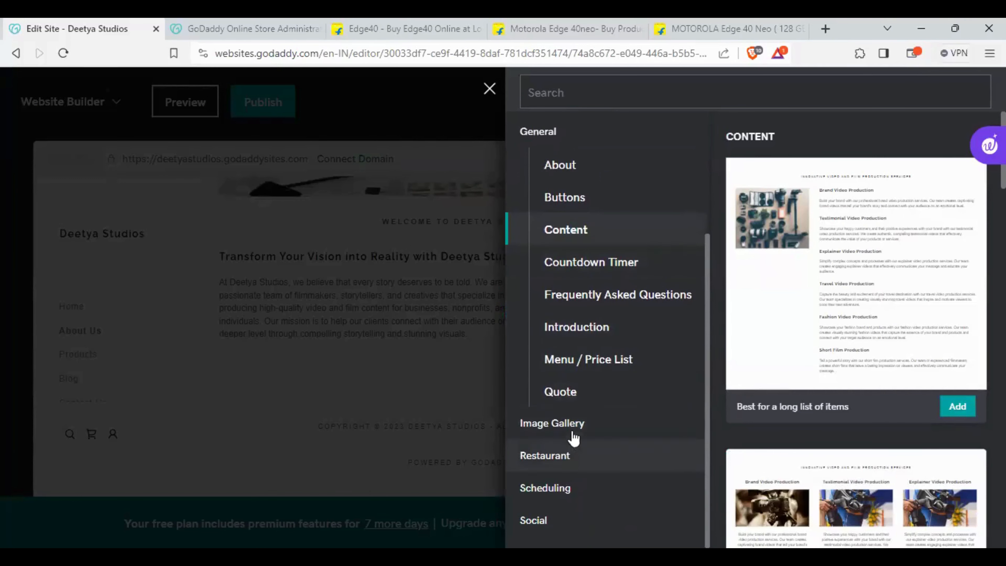
scroll(591, 400, "up", 2)
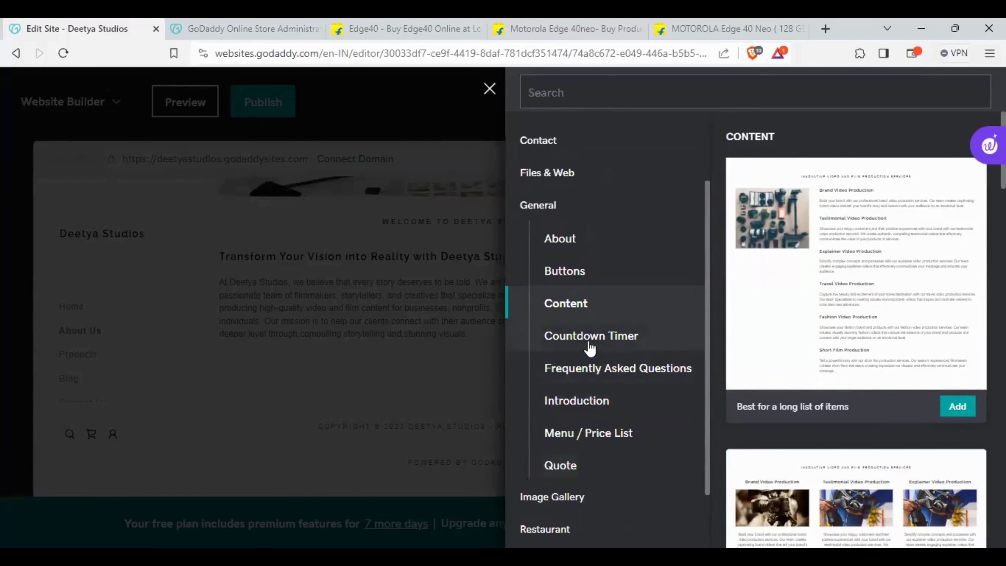
left_click(591, 370)
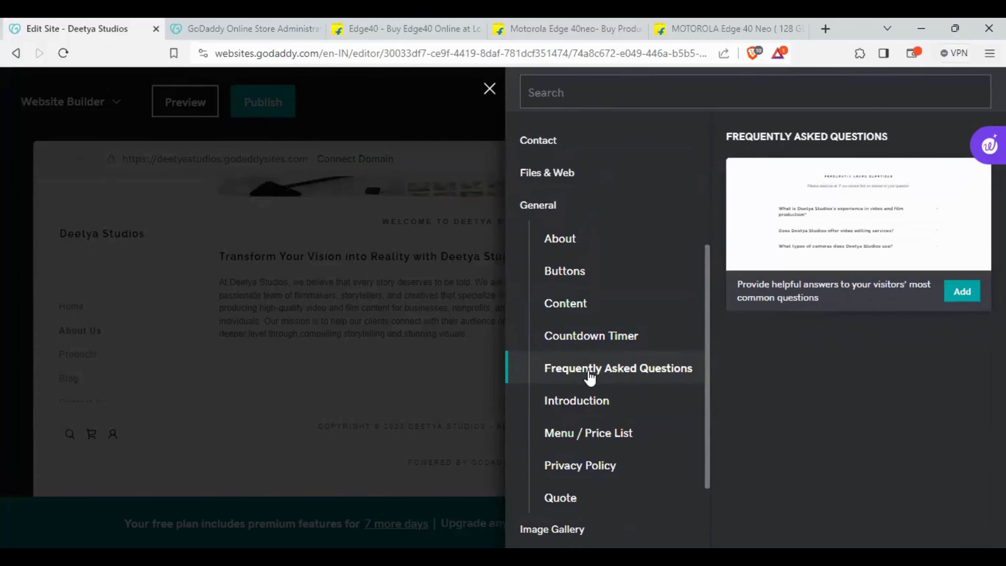
left_click(591, 409)
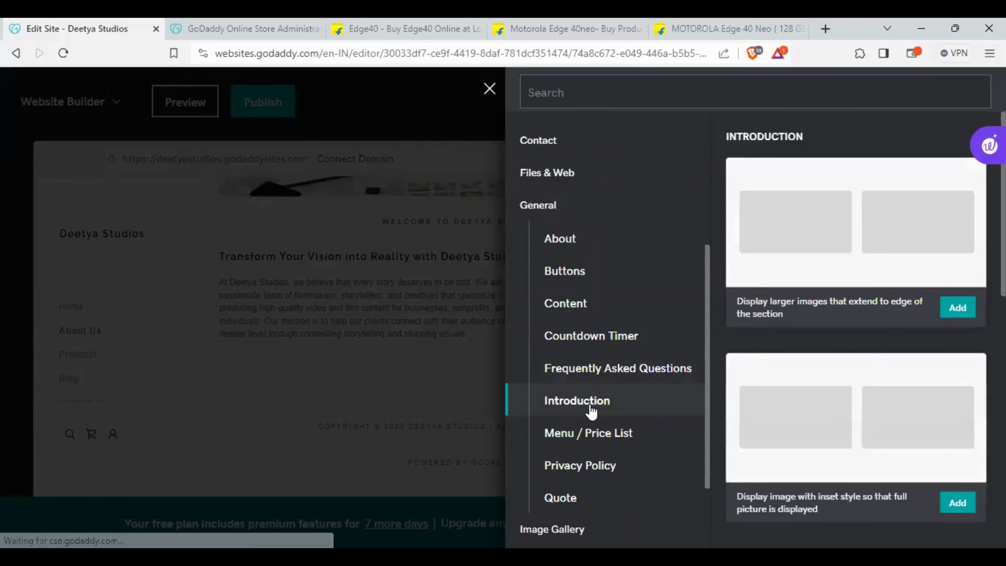
left_click(593, 444)
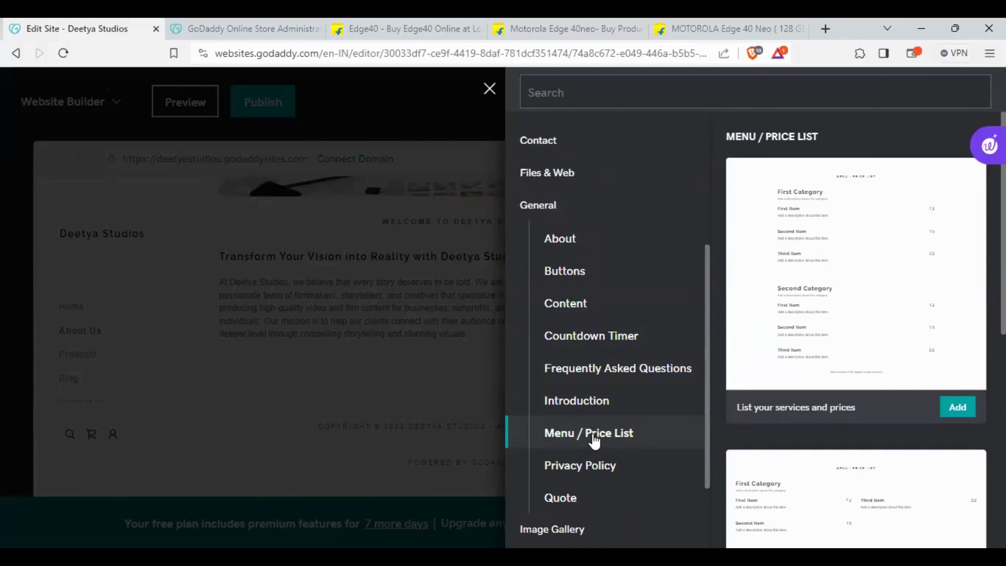
scroll(595, 440, "down", 3)
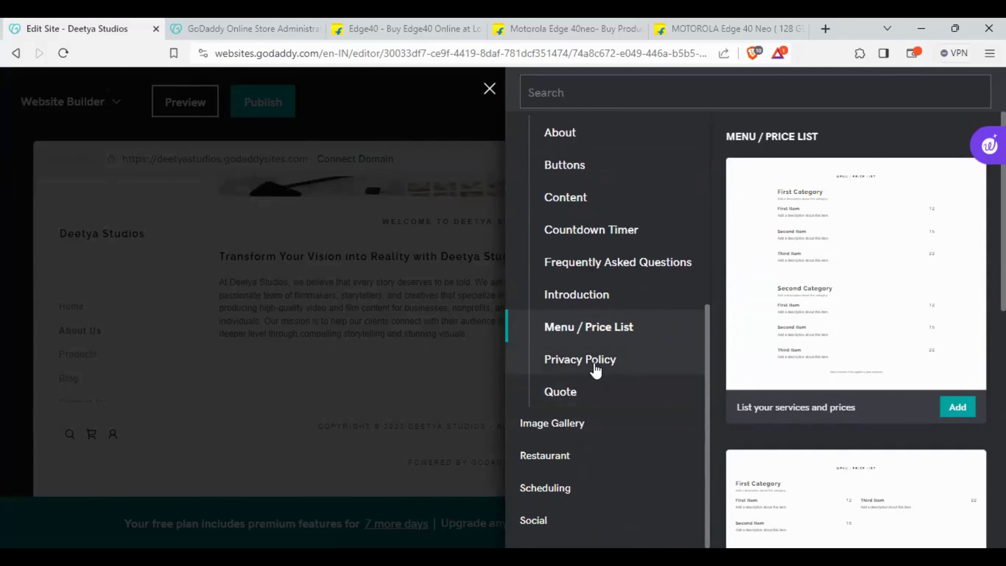
left_click(594, 363)
left_click(589, 398)
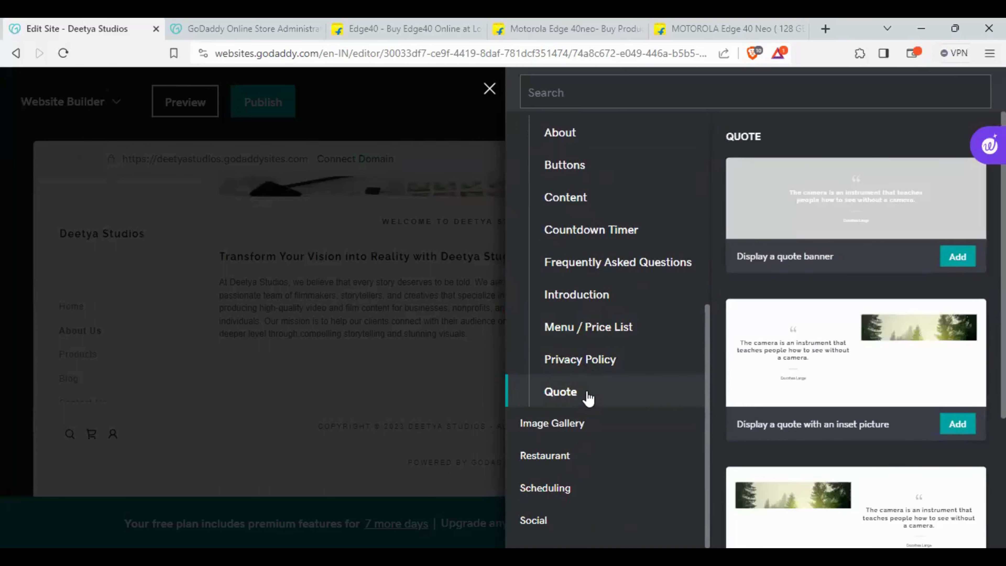
Add the Menu / Price List section with the "List your services with prices and images" layout below the Welcome to Deetya Studios content.
left_click(596, 334)
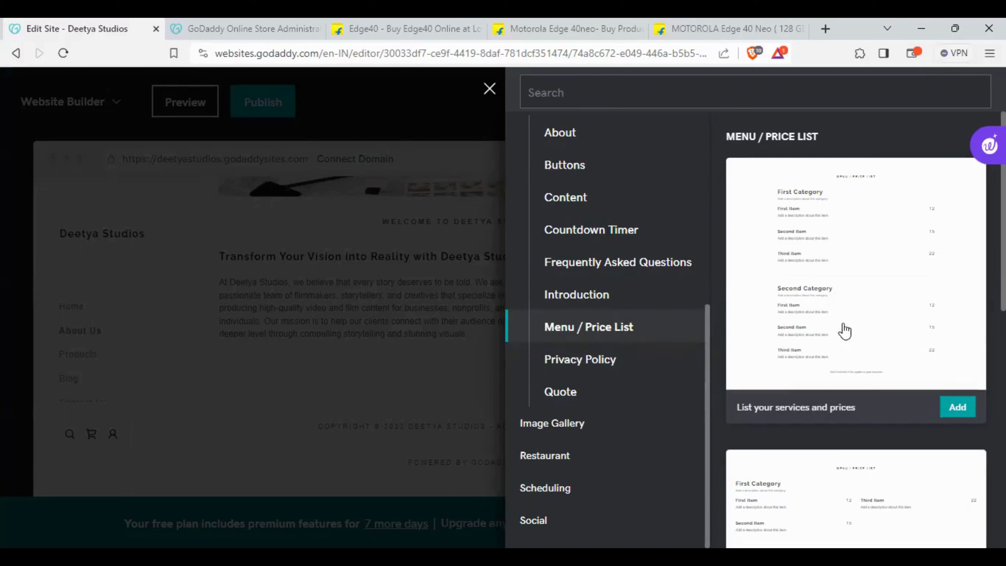
scroll(855, 334, "down", 10)
scroll(855, 333, "down", 2)
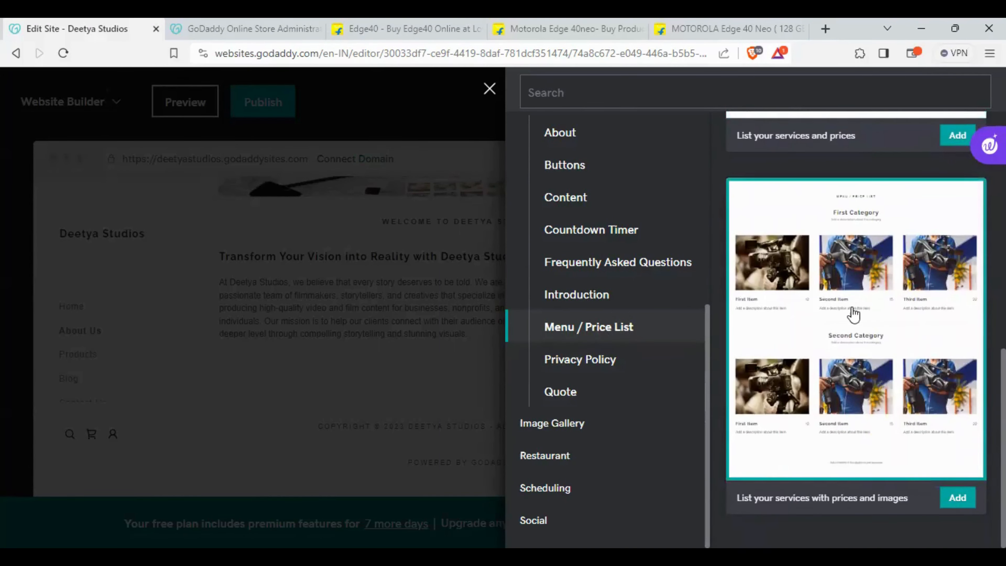
left_click(901, 344)
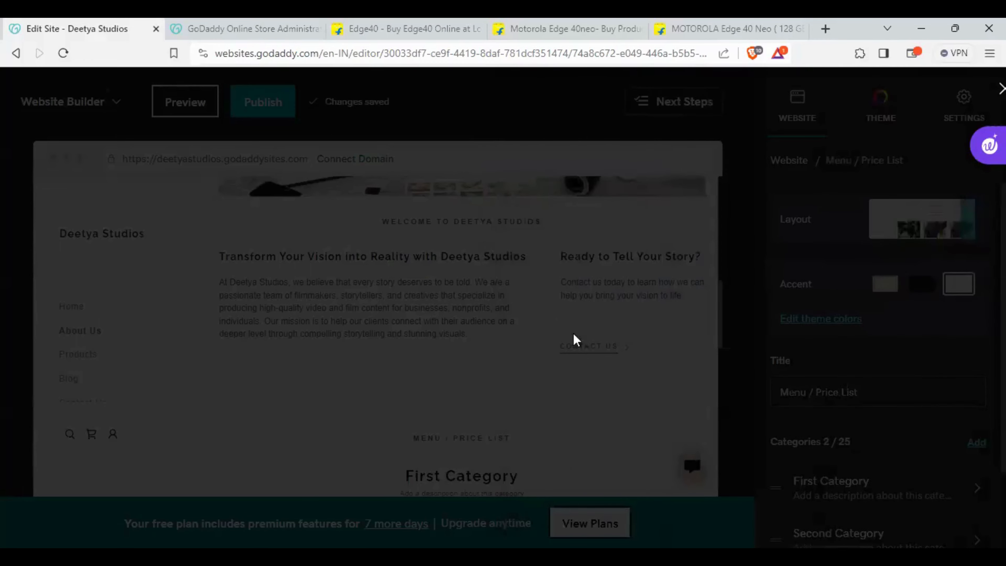
Change the title of the new Menu / Price List section to "testimonials".
scroll(570, 332, "down", 5)
scroll(495, 333, "up", 2)
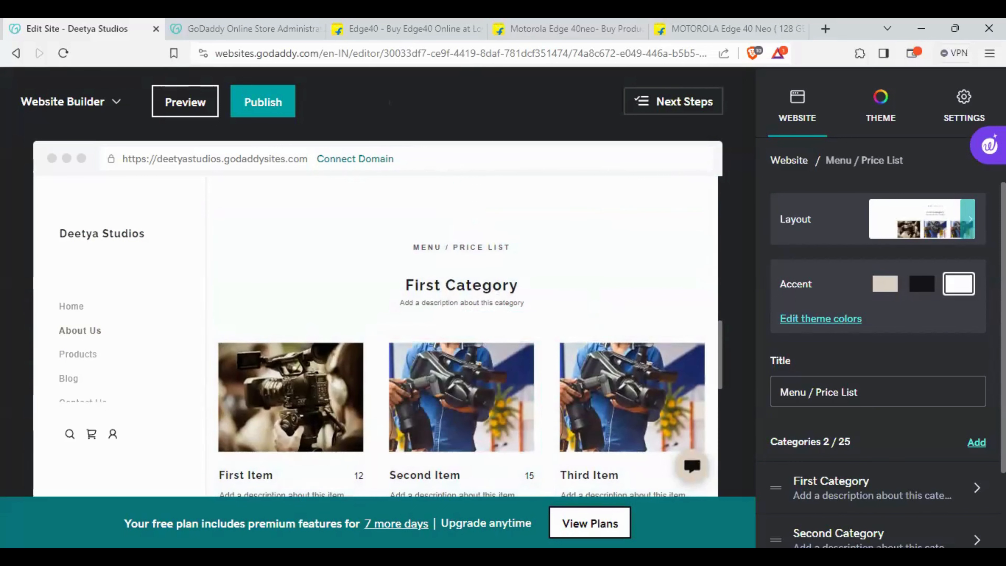
triple_click(466, 247)
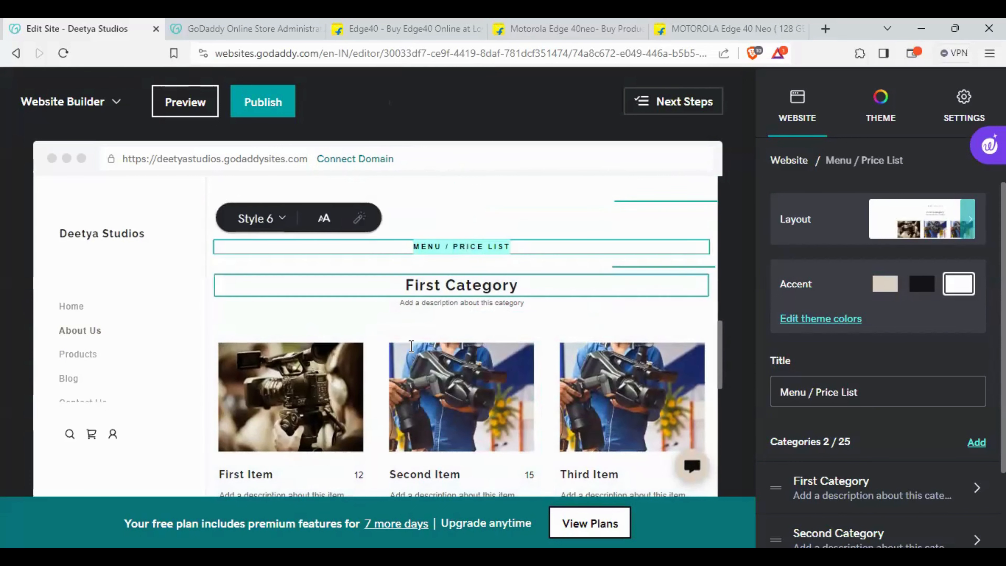
type("te")
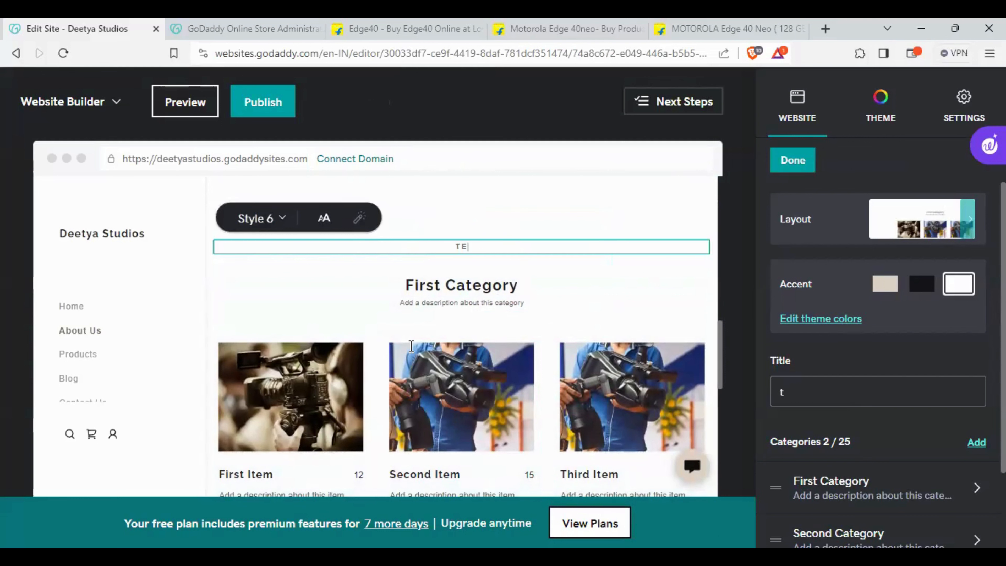
type("stim")
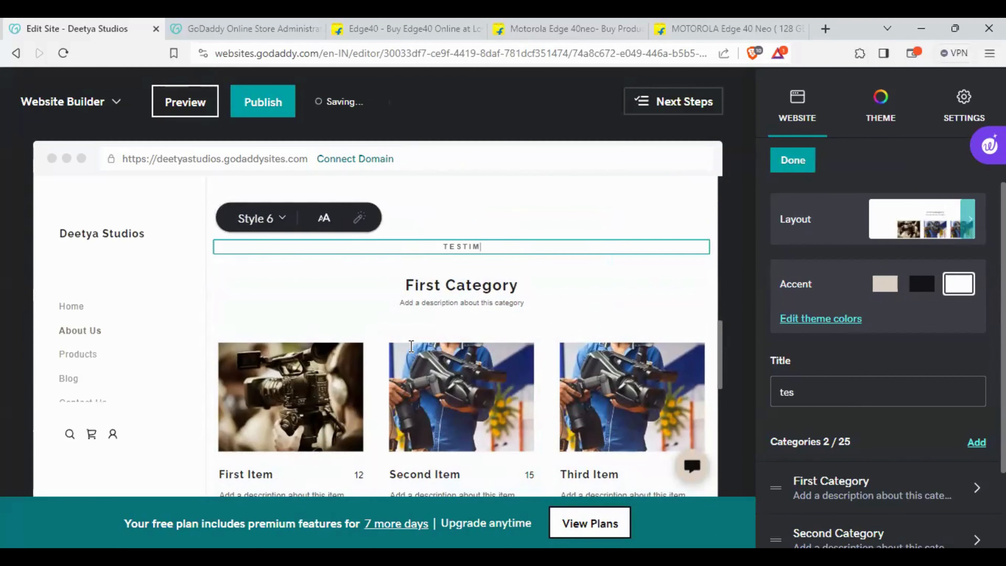
type("oni")
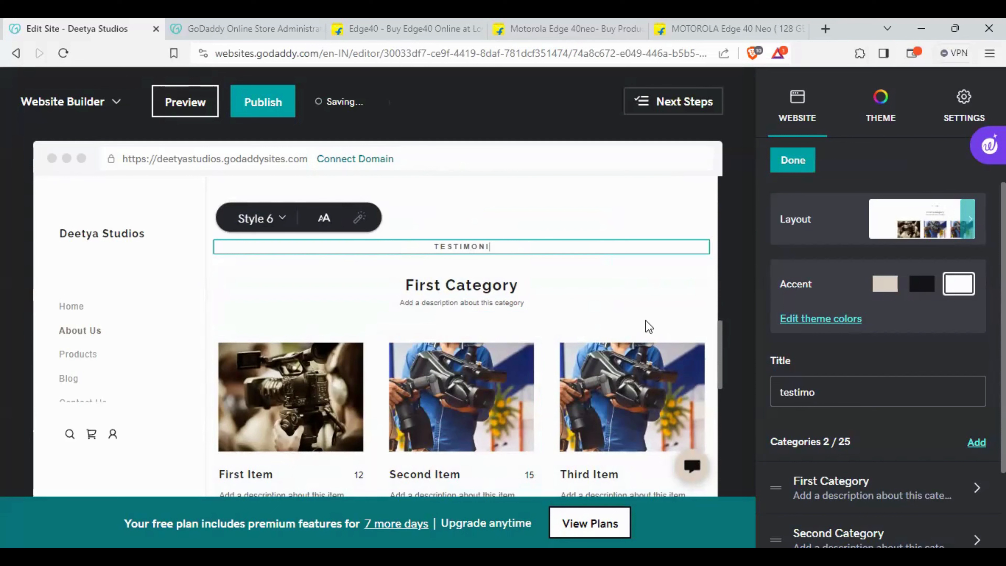
type("als")
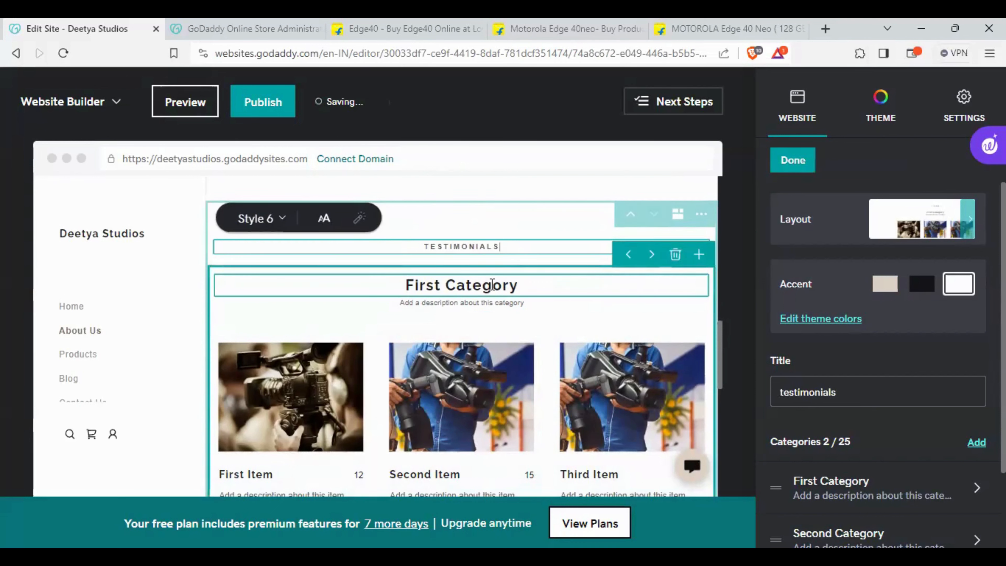
Clear the name and the placeholder description of the first category in the testimonials section.
left_click(492, 284)
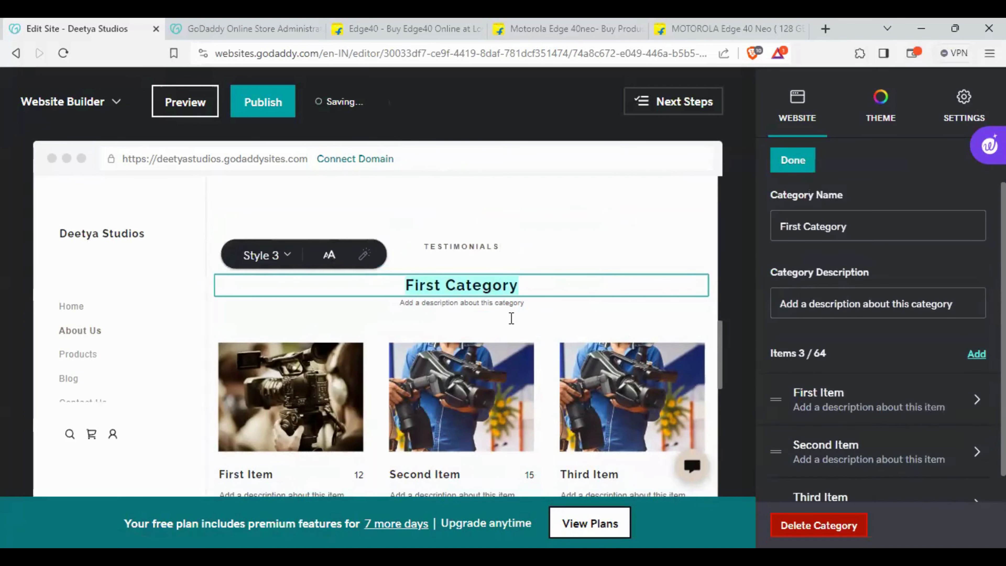
key("BackSpace")
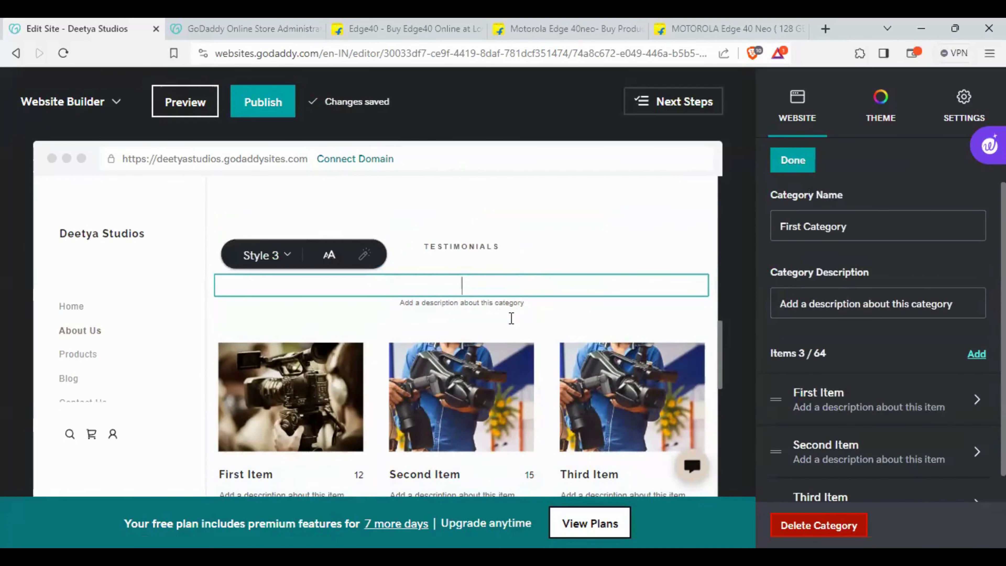
left_click(493, 304)
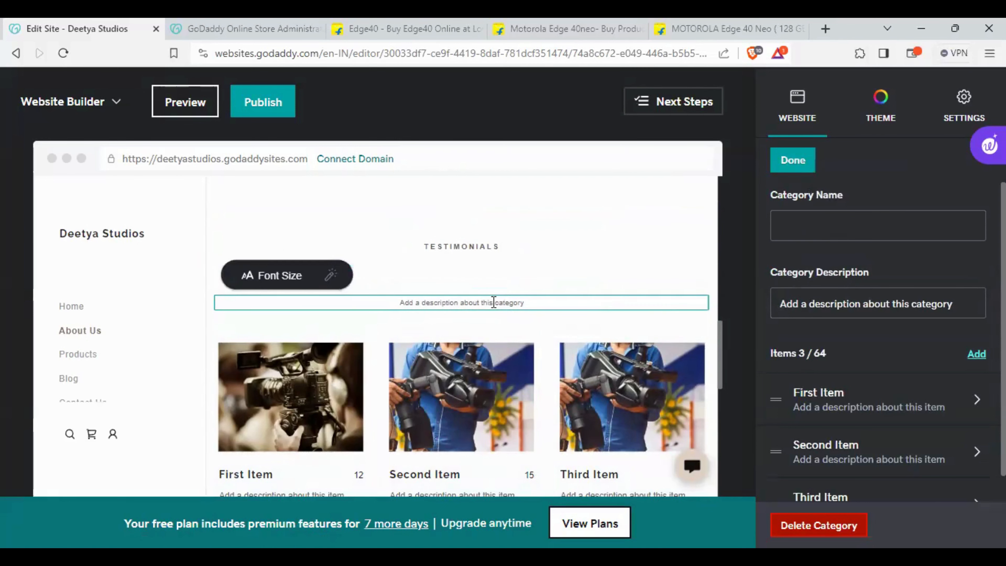
triple_click(494, 304)
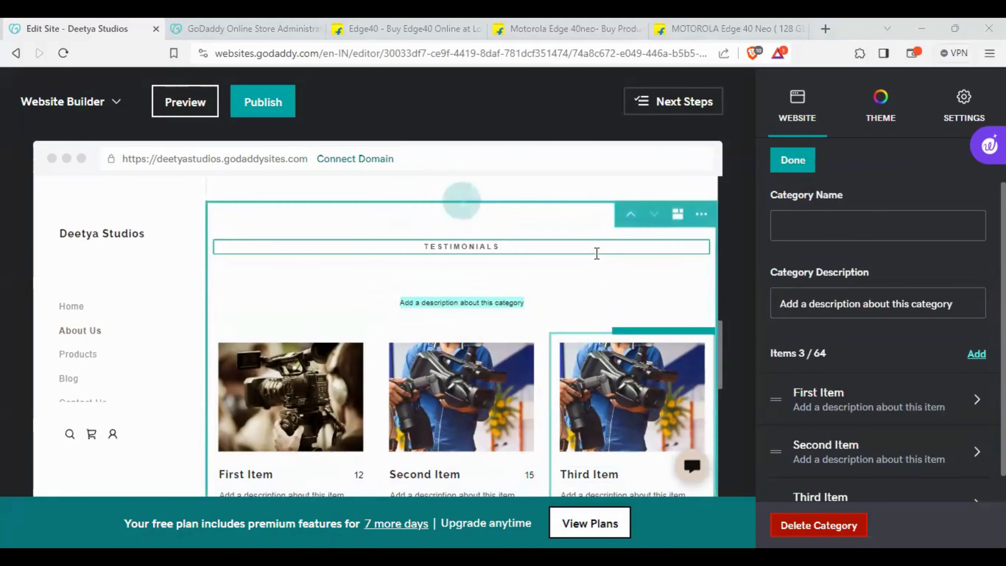
left_click(525, 274)
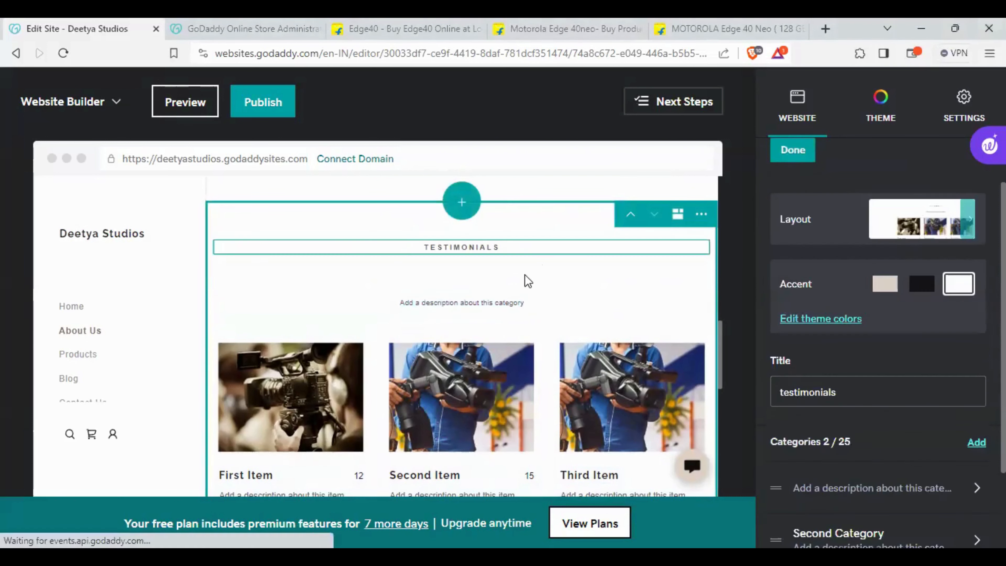
left_click(539, 303)
triple_click(514, 302)
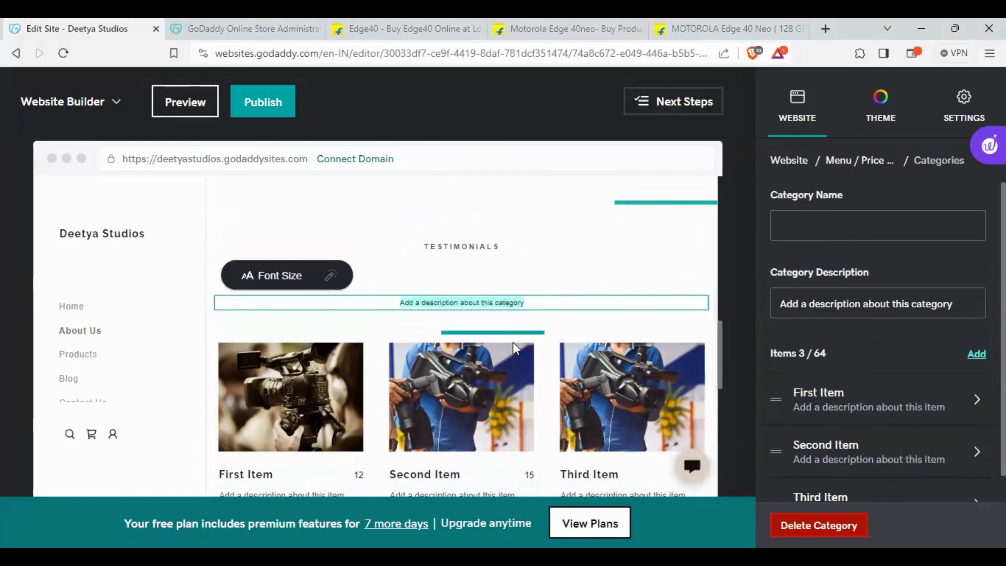
key("BackSpace")
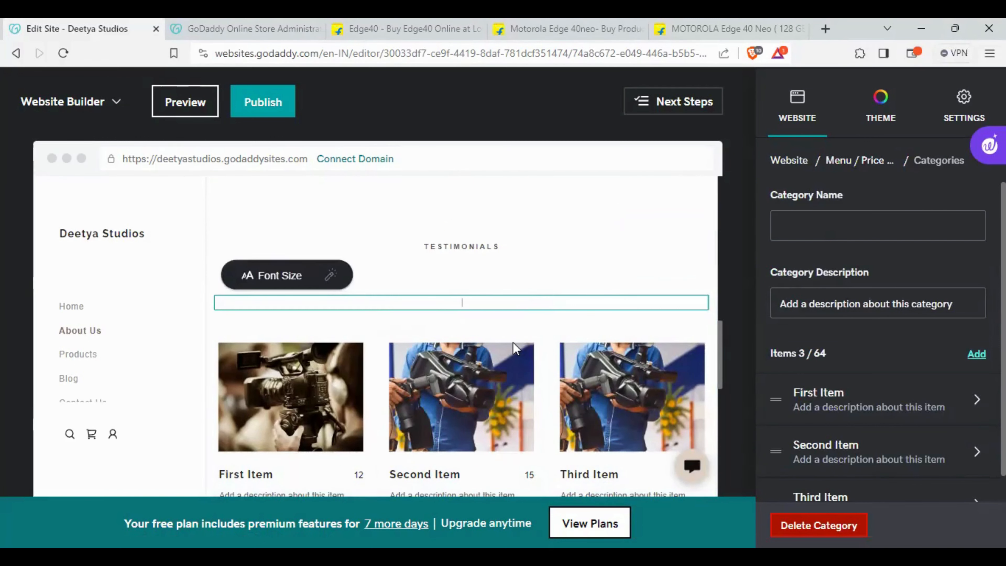
left_click(524, 234)
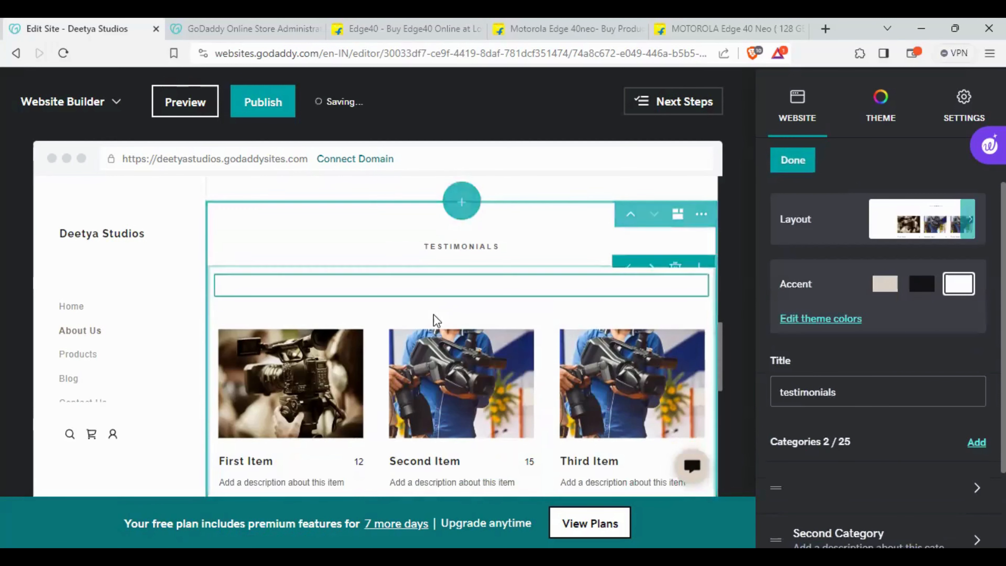
scroll(563, 344, "down", 3)
scroll(562, 344, "down", 6)
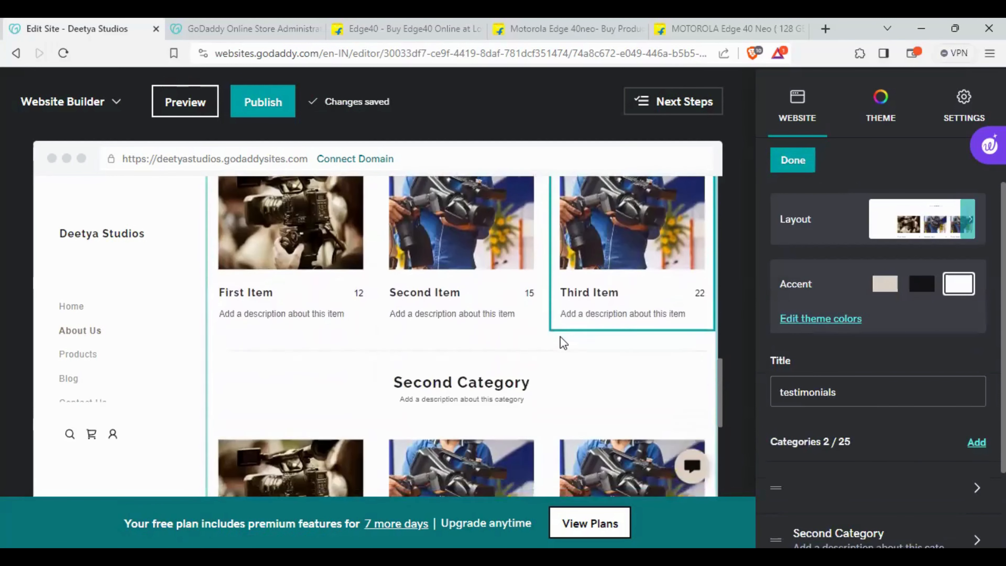
Delete the Second Category and its items from the testimonials section.
scroll(560, 342, "up", 4)
scroll(559, 343, "up", 1)
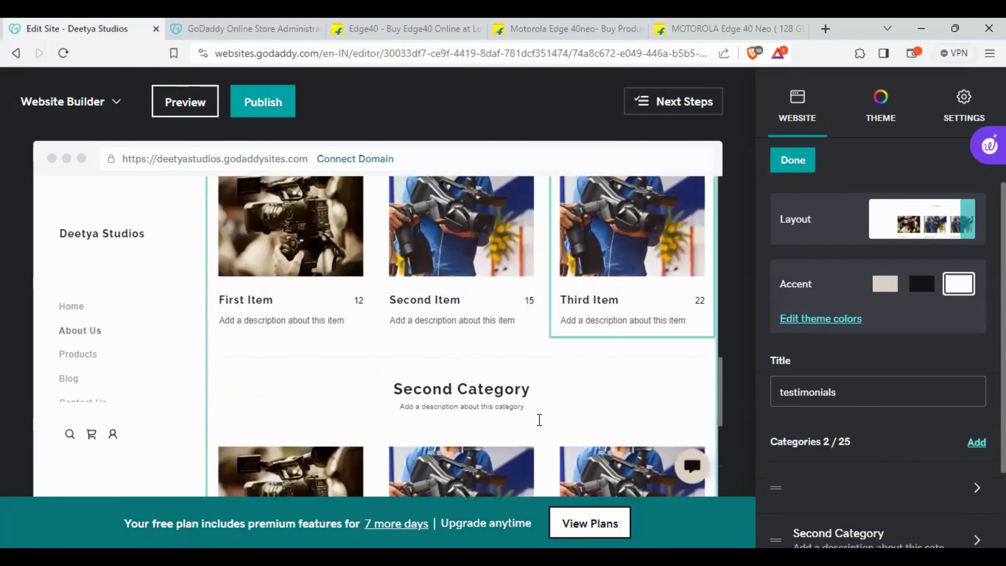
scroll(865, 448, "down", 2)
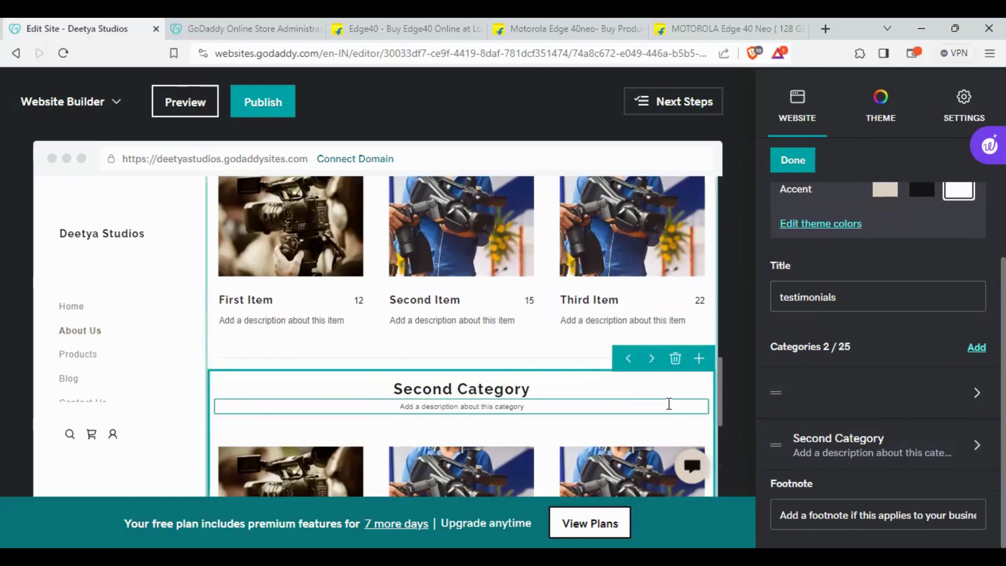
left_click(676, 359)
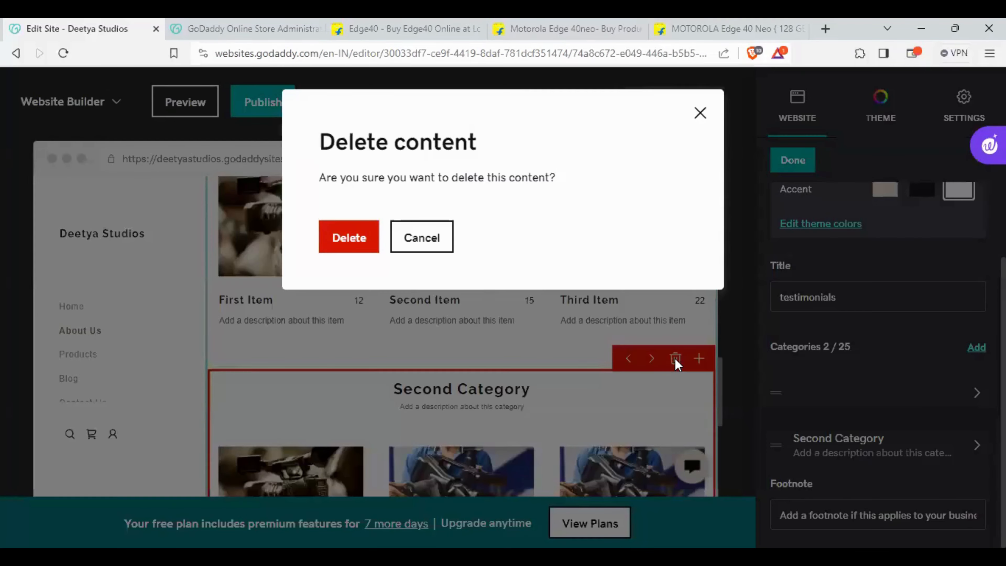
left_click(349, 248)
Duplicate the Second Item of the testimonials section three times.
scroll(546, 380, "up", 3)
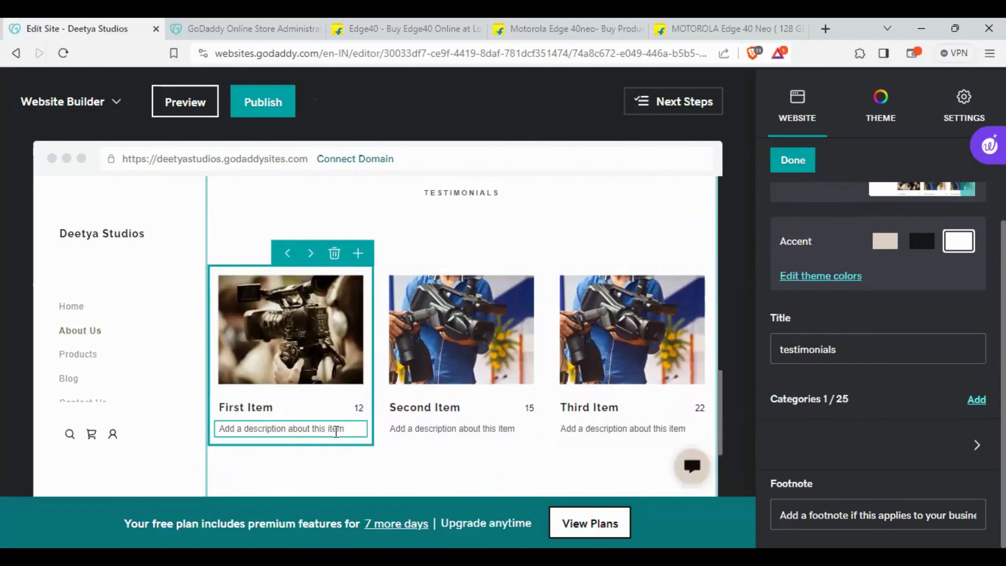
scroll(515, 392, "down", 1)
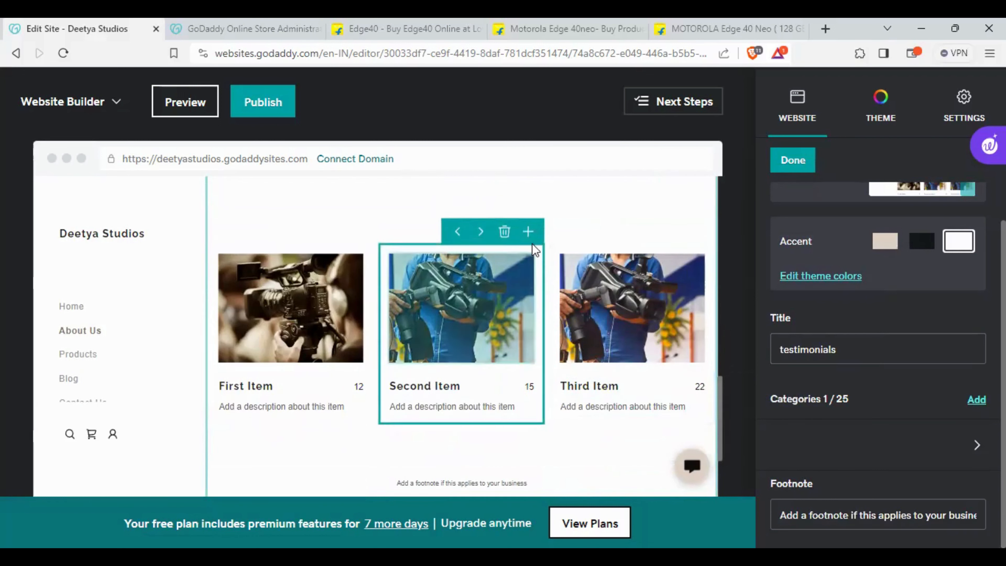
left_click(528, 234)
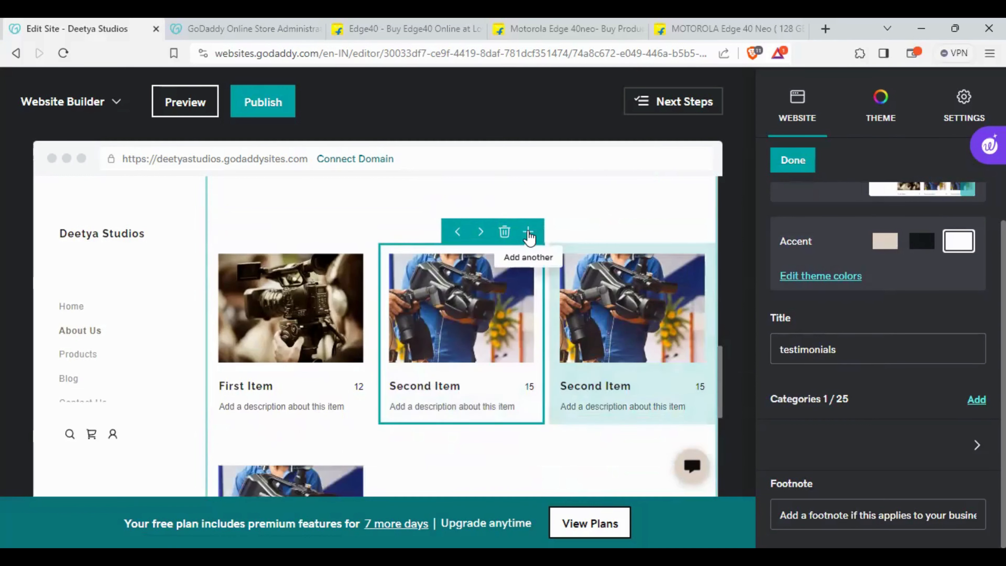
left_click(529, 233)
left_click(529, 234)
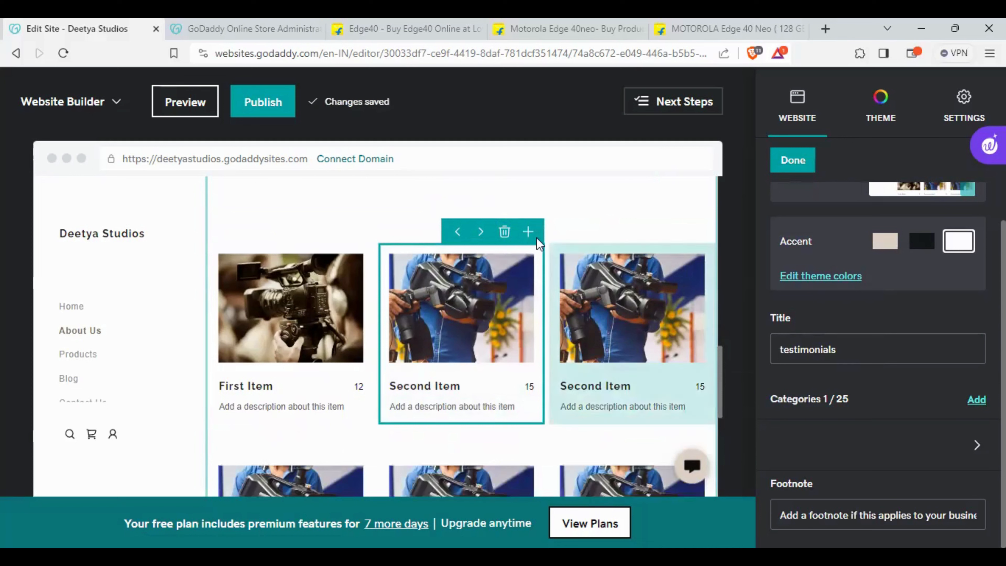
left_click(595, 385)
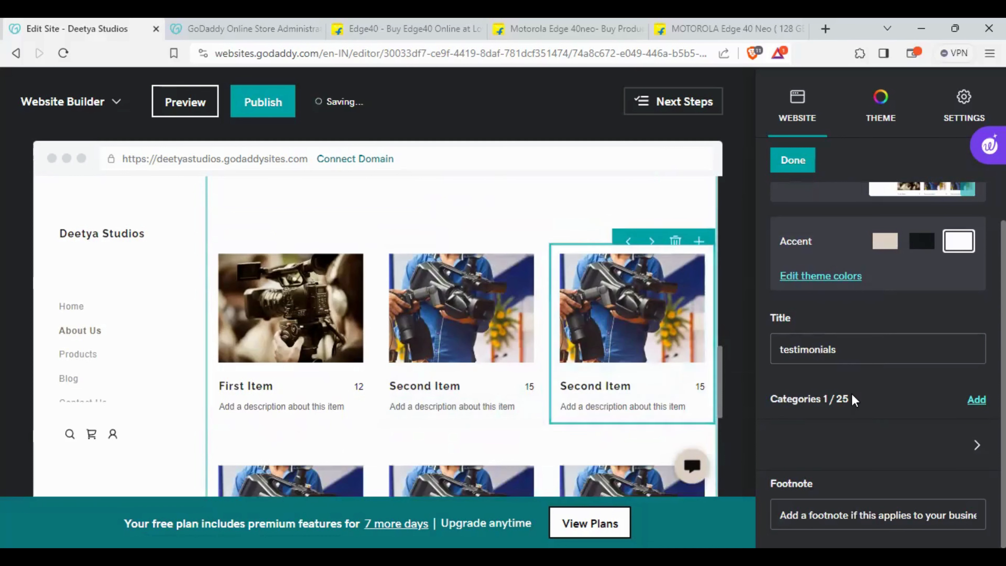
left_click_drag(852, 397, 824, 401)
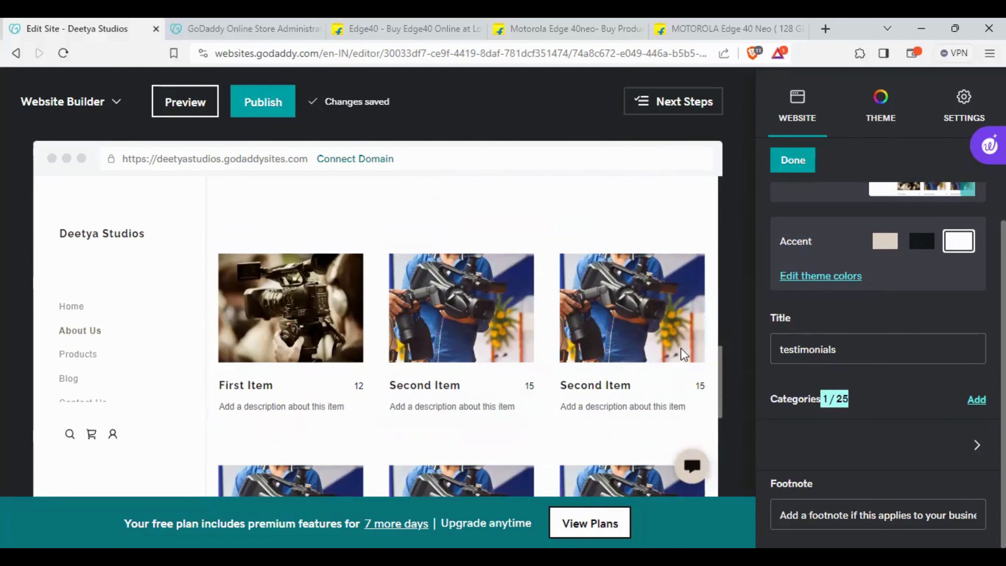
scroll(502, 345, "down", 5)
left_click(504, 351)
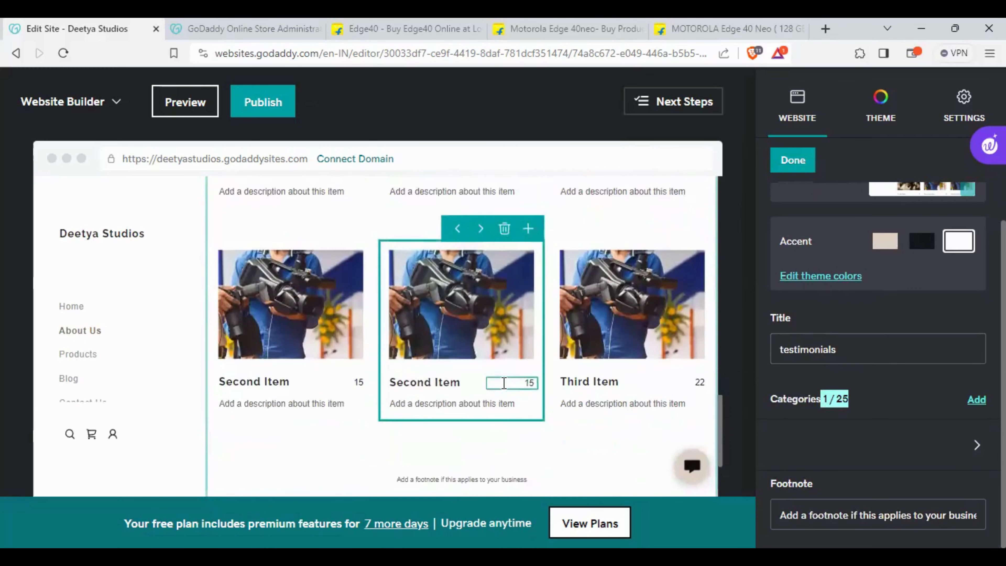
Duplicate the First Item twice and the Third Item once in the testimonials section.
scroll(475, 348, "up", 4)
scroll(346, 338, "up", 3)
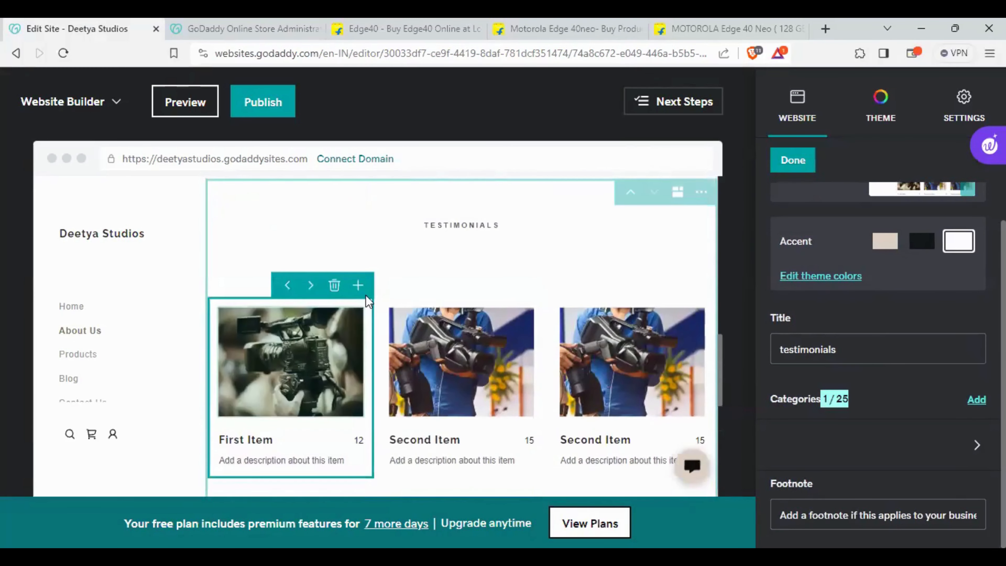
left_click(360, 287)
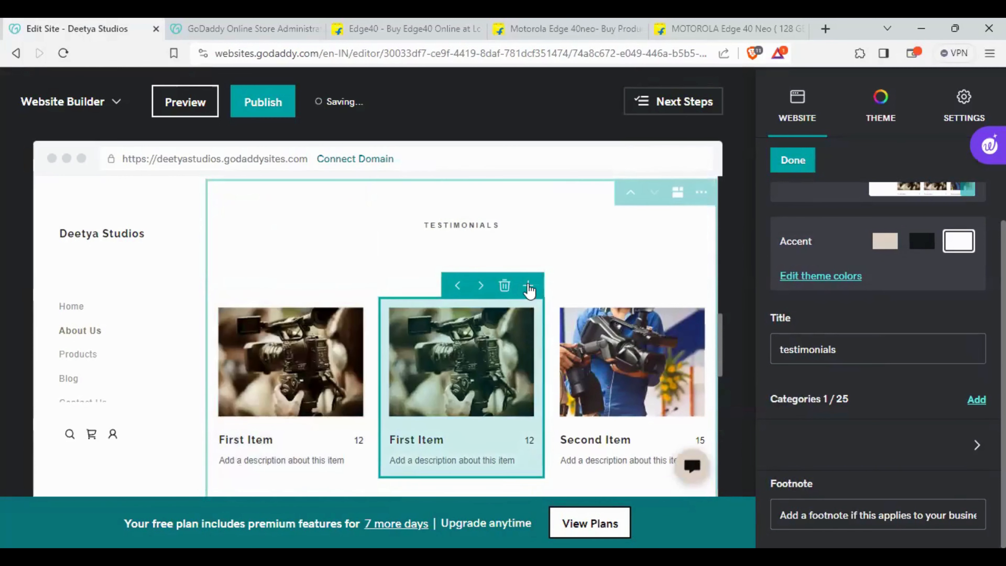
left_click(528, 285)
scroll(373, 303, "down", 5)
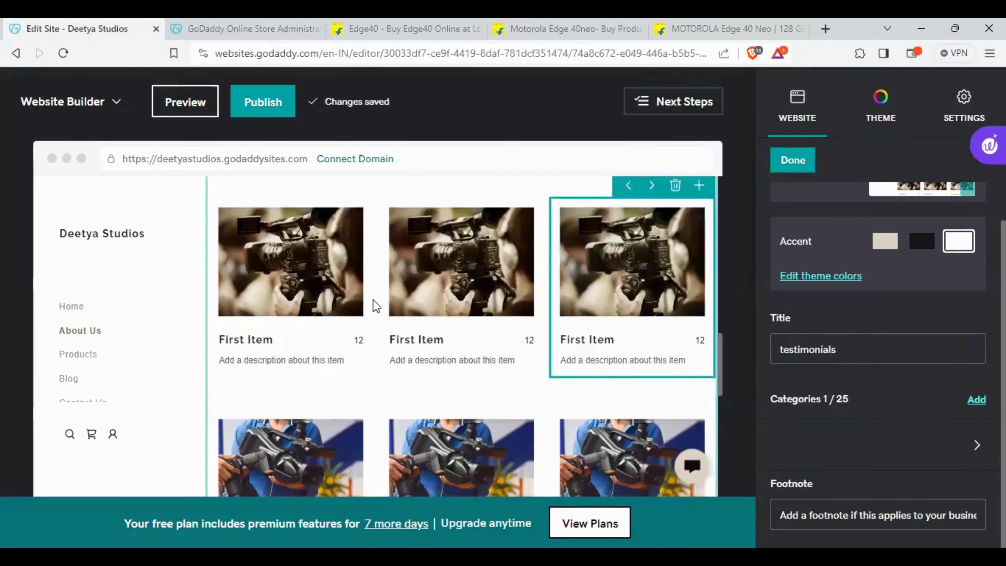
scroll(589, 352, "down", 5)
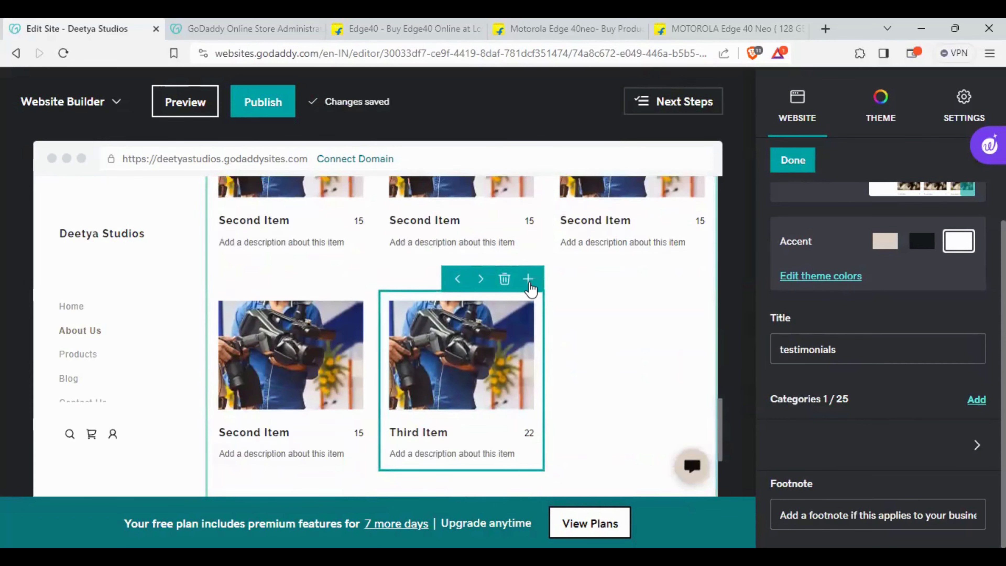
left_click(528, 279)
Clear the price of the first item in the testimonials section.
scroll(488, 382, "up", 2)
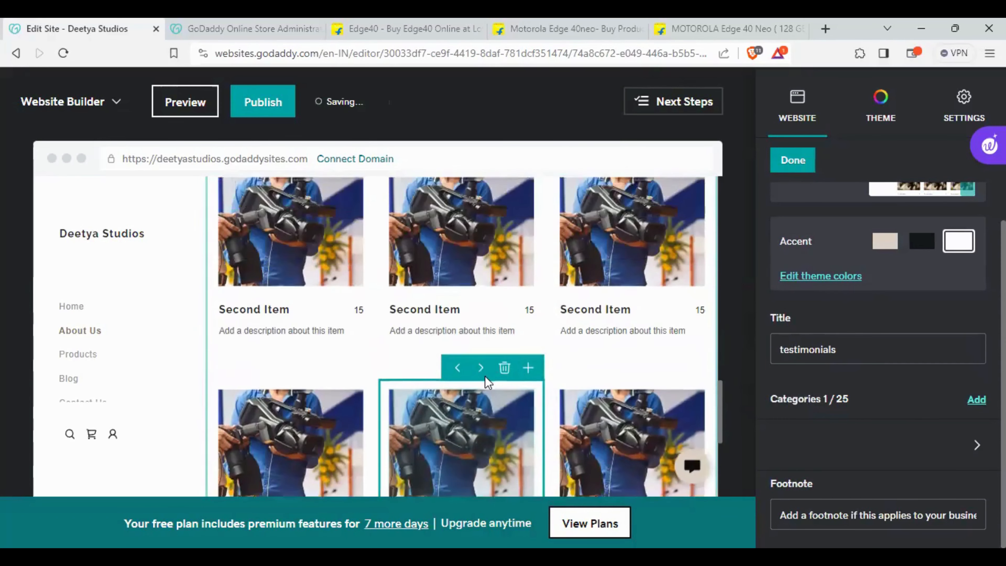
scroll(489, 383, "up", 5)
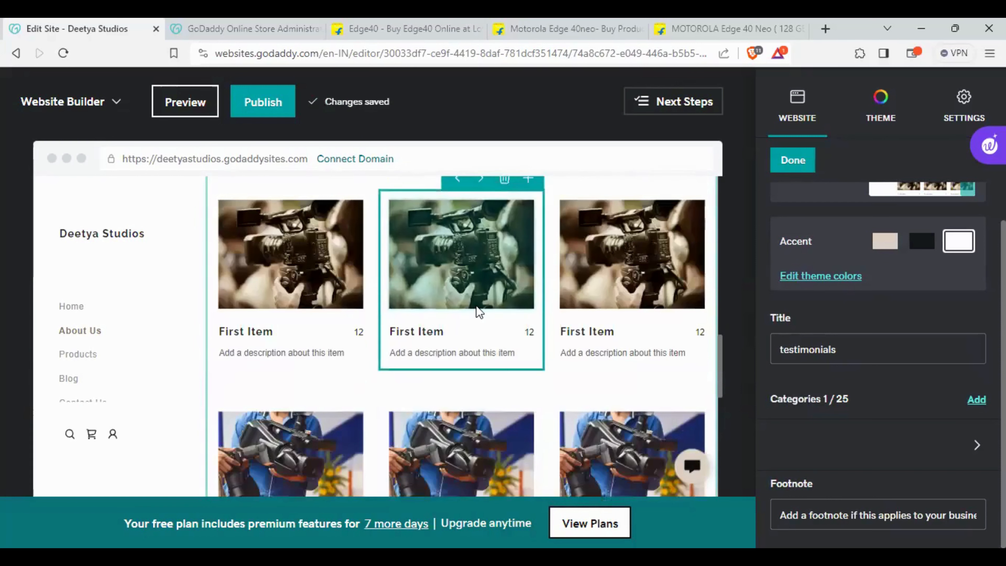
scroll(479, 314, "up", 2)
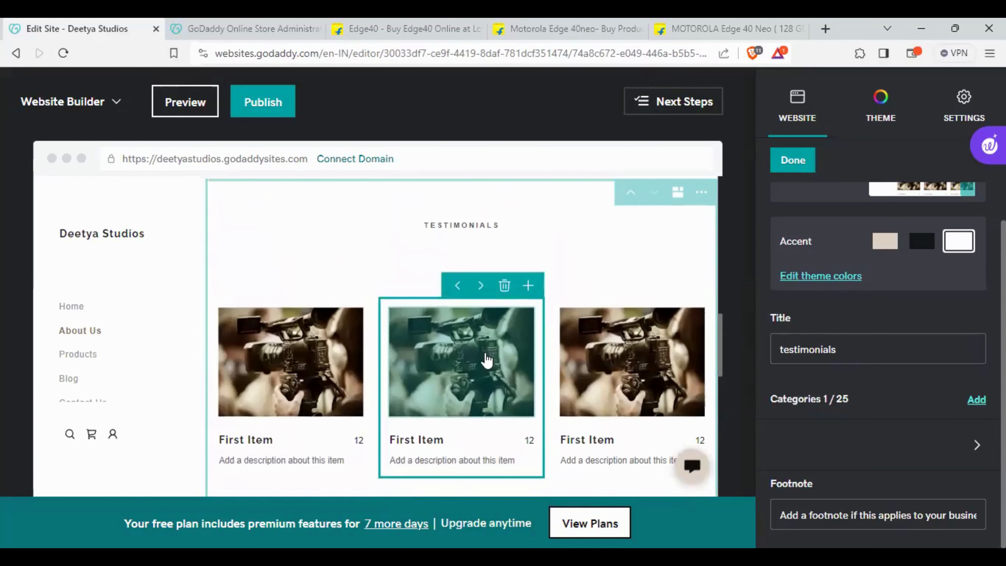
left_click(315, 380)
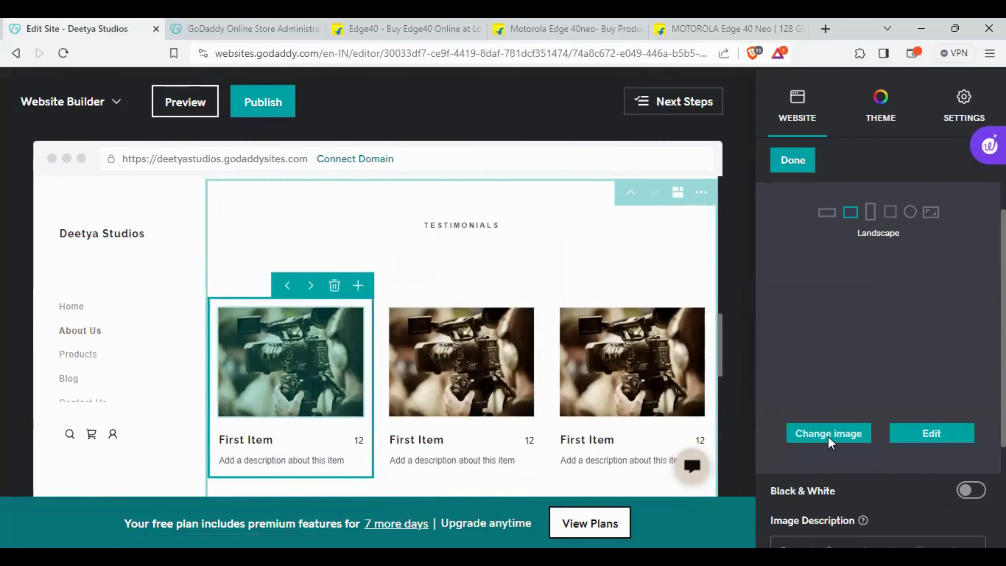
left_click(262, 440)
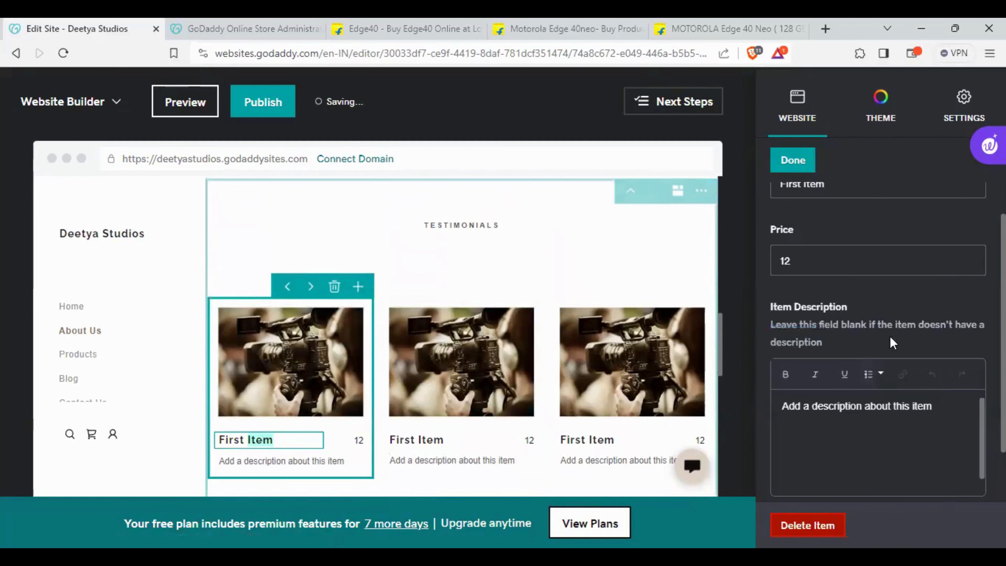
scroll(847, 261, "up", 1)
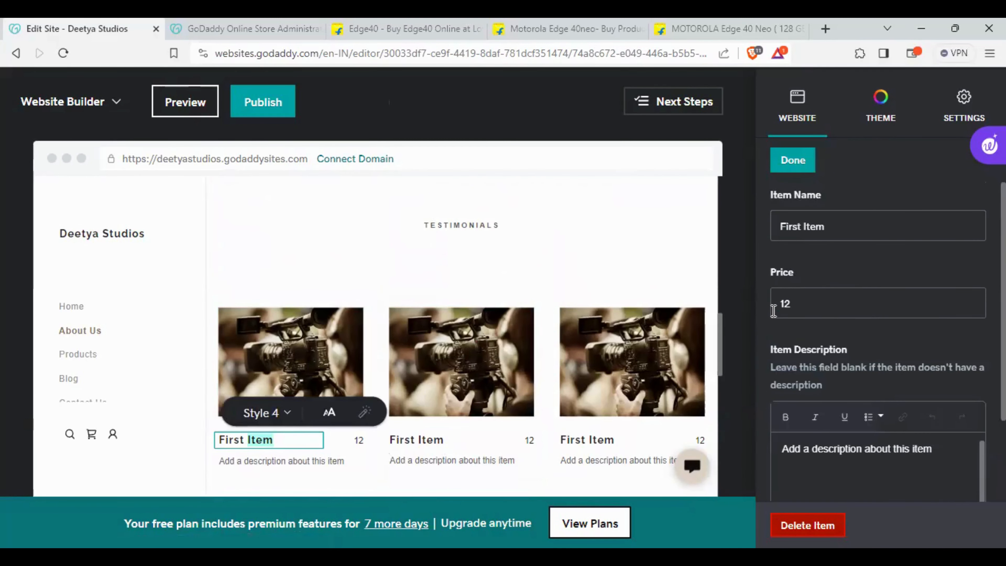
double_click(782, 303)
right_click(781, 303)
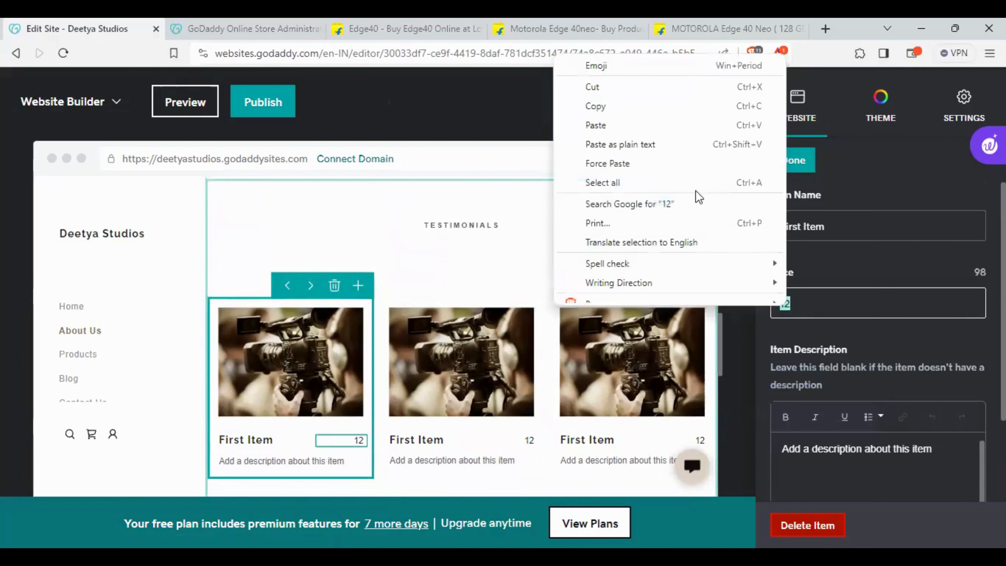
left_click(673, 89)
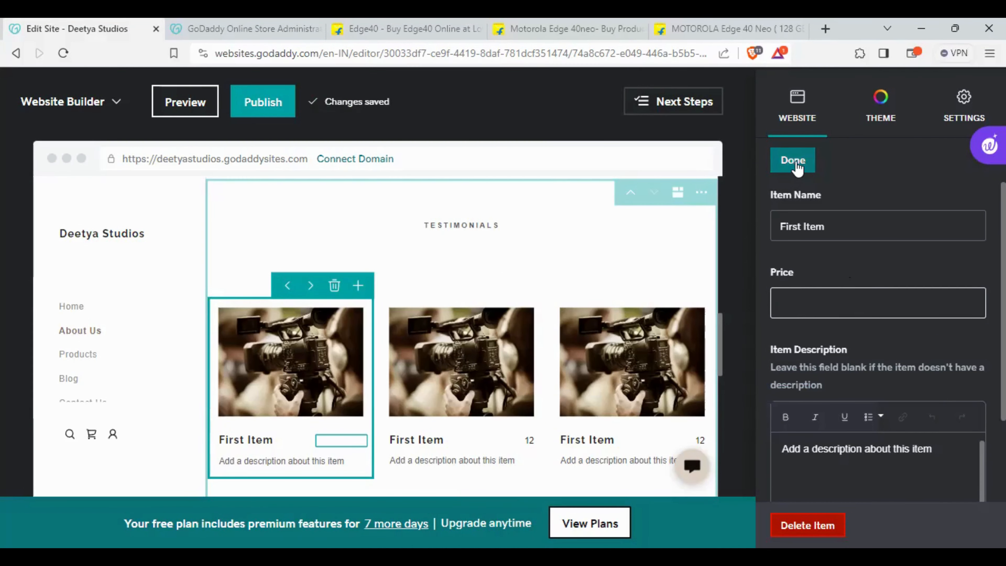
Finish editing the testimonial item and switch the editor to the Home page.
scroll(486, 386, "down", 5)
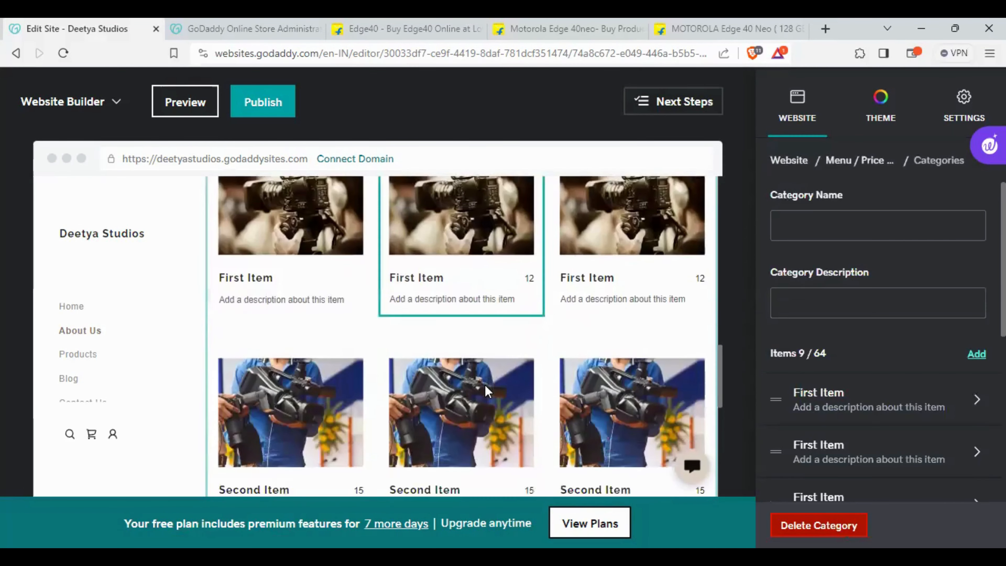
scroll(487, 387, "down", 3)
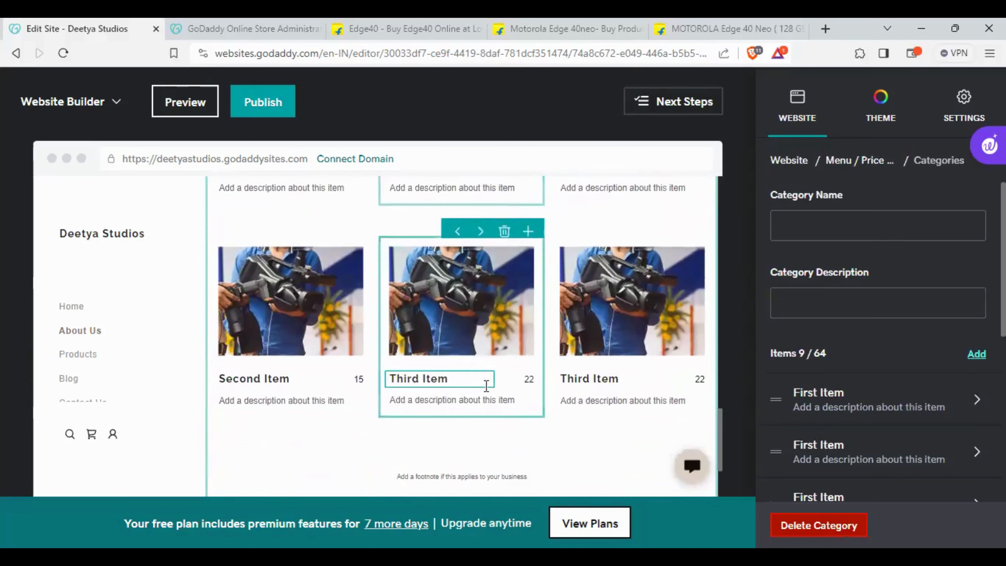
scroll(485, 386, "up", 3)
scroll(485, 385, "up", 10)
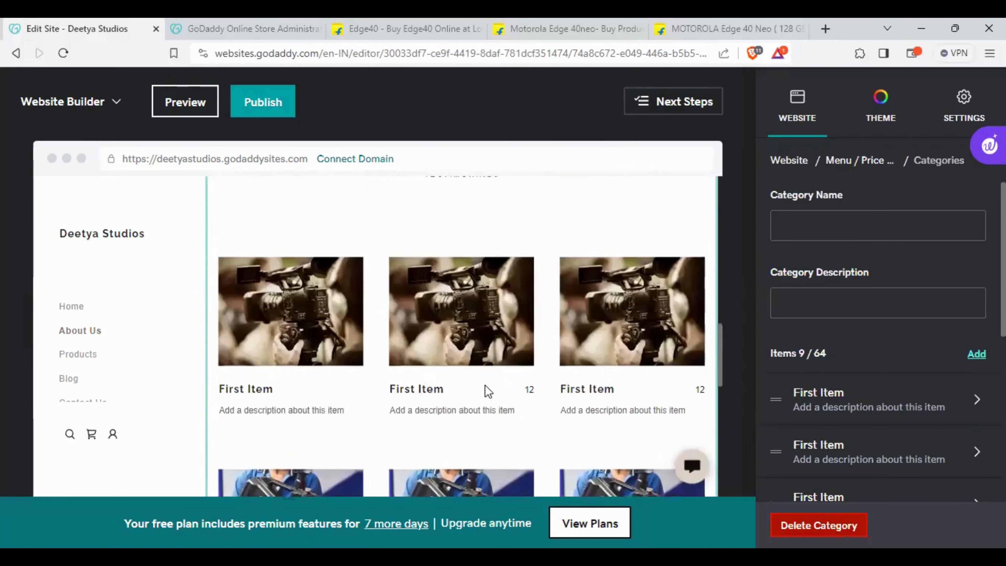
scroll(485, 386, "down", 5)
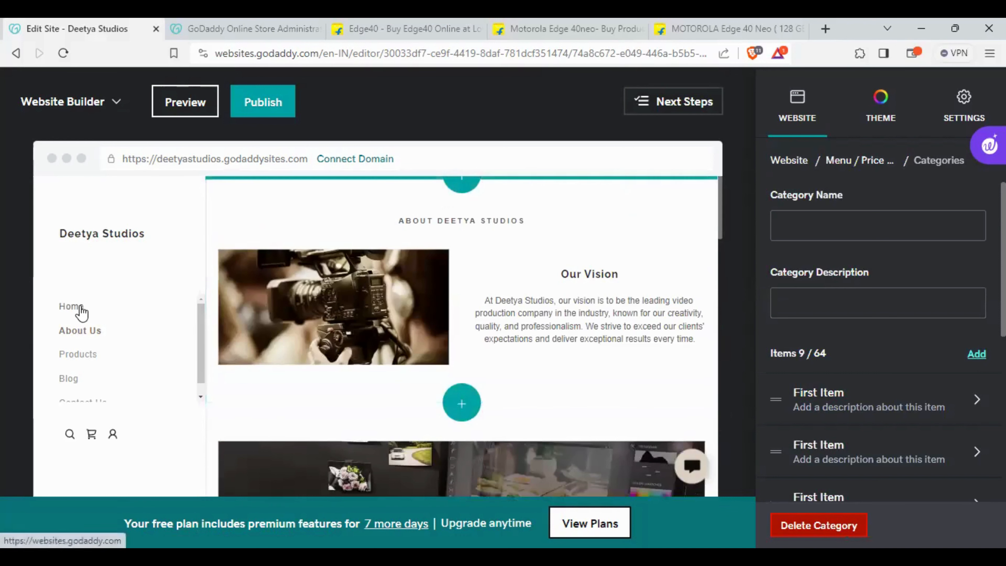
left_click(245, 335)
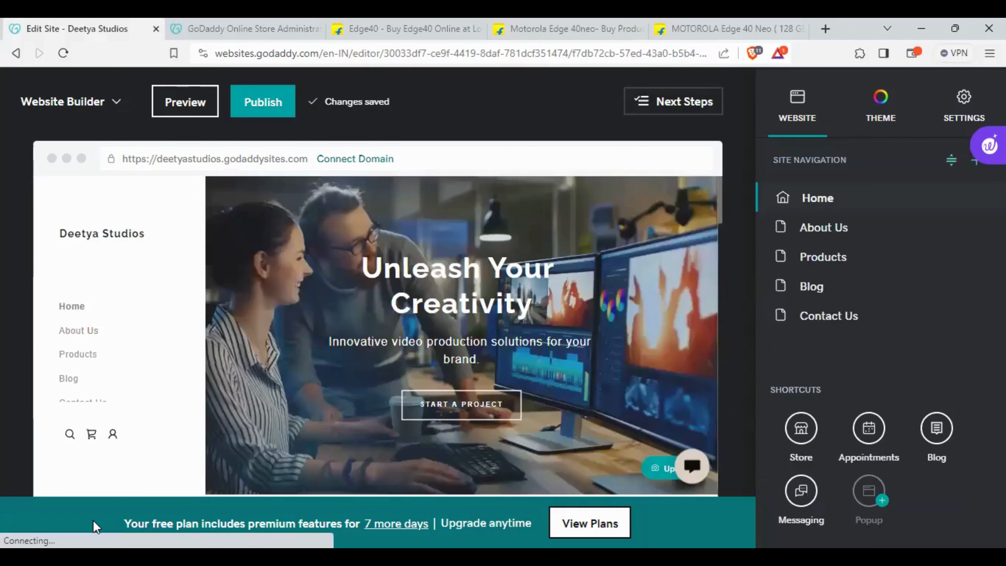
Search the section library for "video" to insert a section above the Home page's existing Video section.
scroll(620, 314, "down", 8)
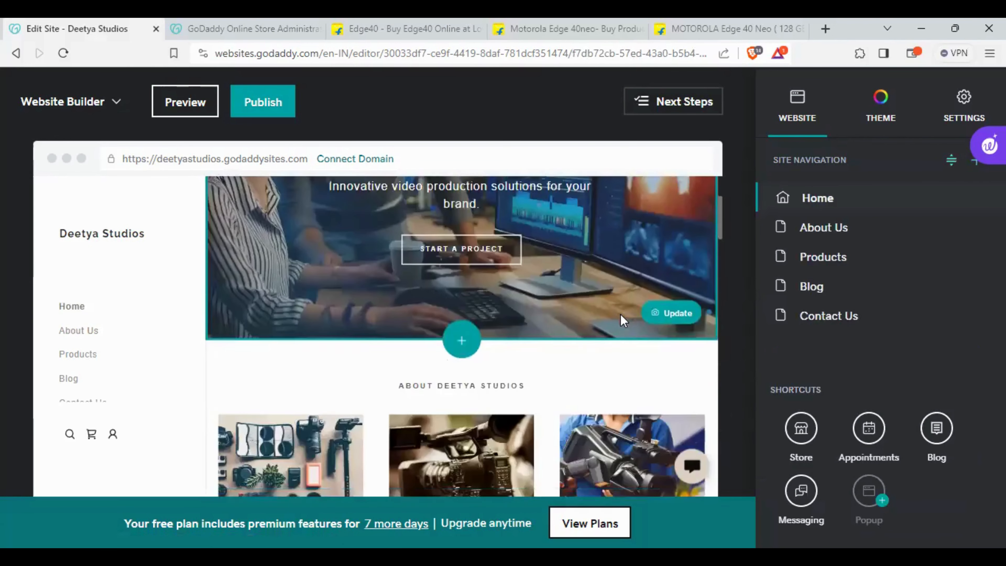
scroll(606, 319, "down", 5)
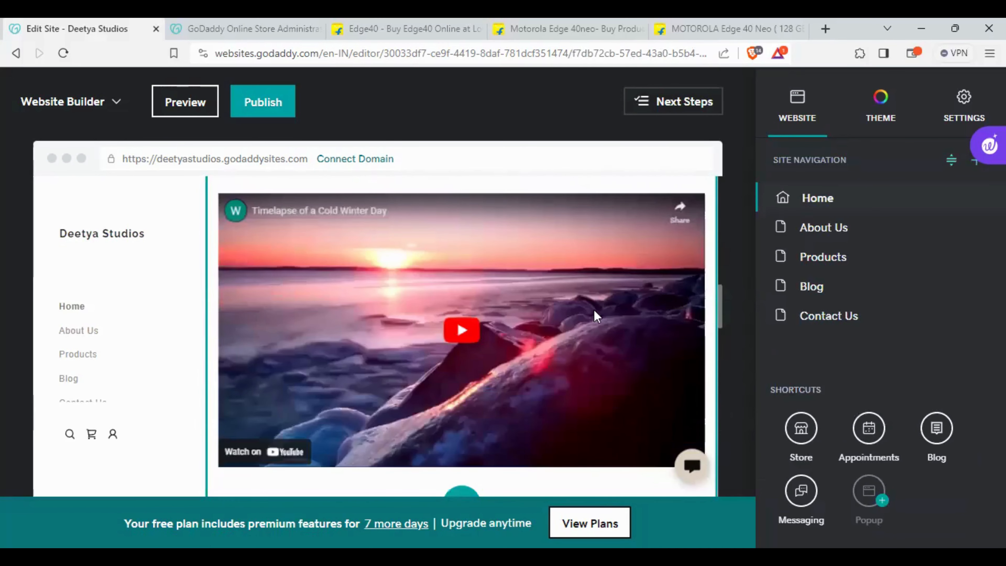
scroll(594, 313, "up", 2)
scroll(593, 315, "up", 1)
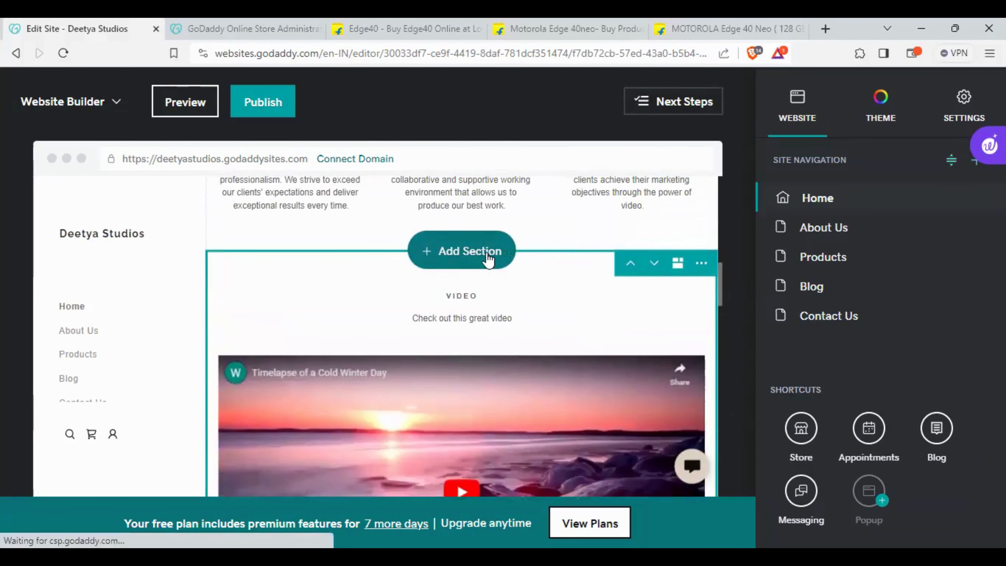
left_click(501, 262)
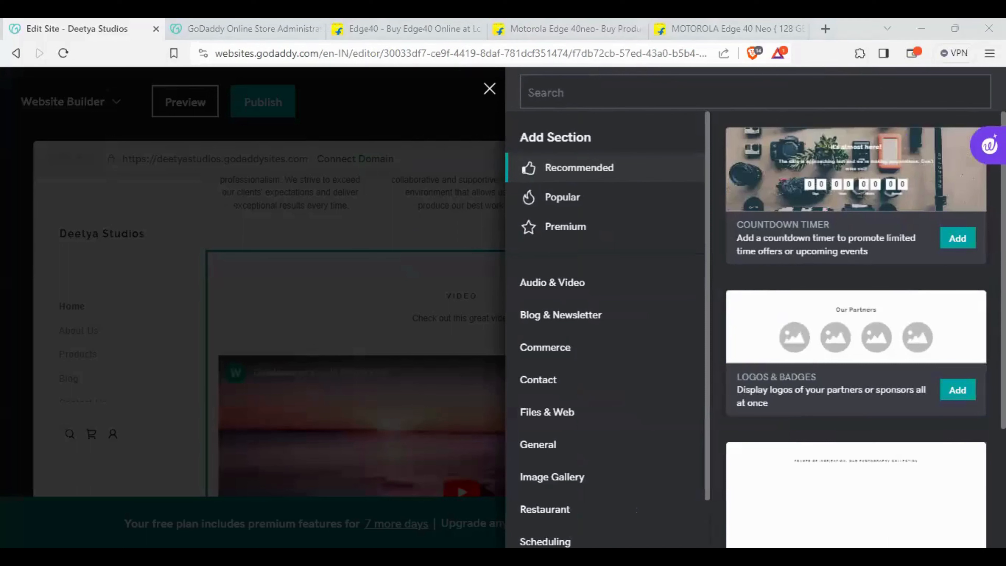
left_click(572, 99)
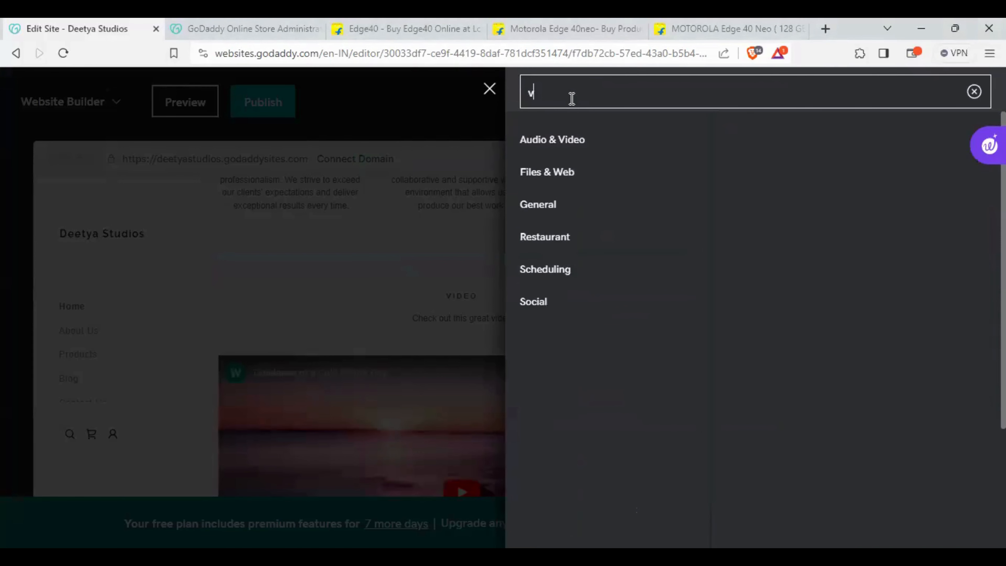
type("vid")
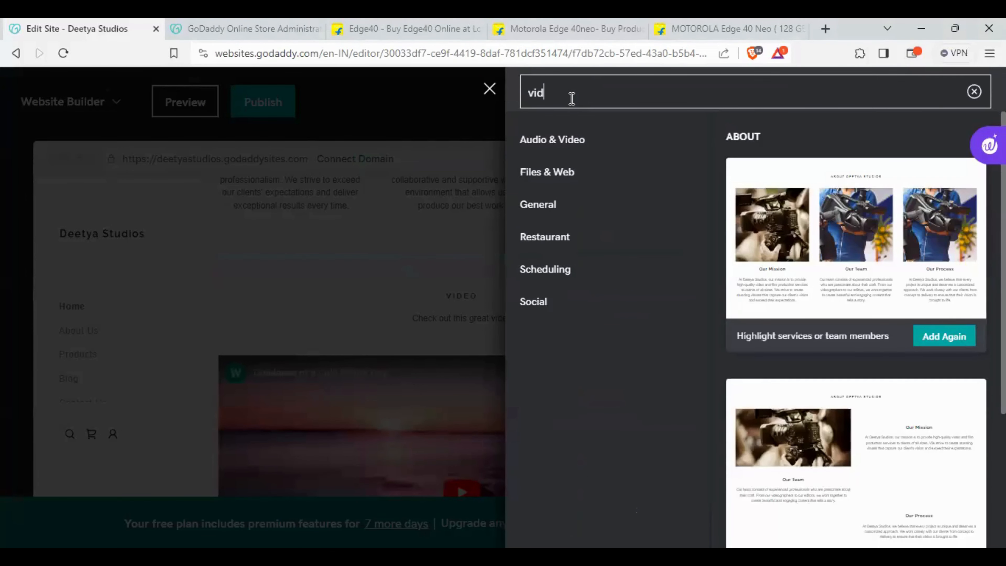
type("eo")
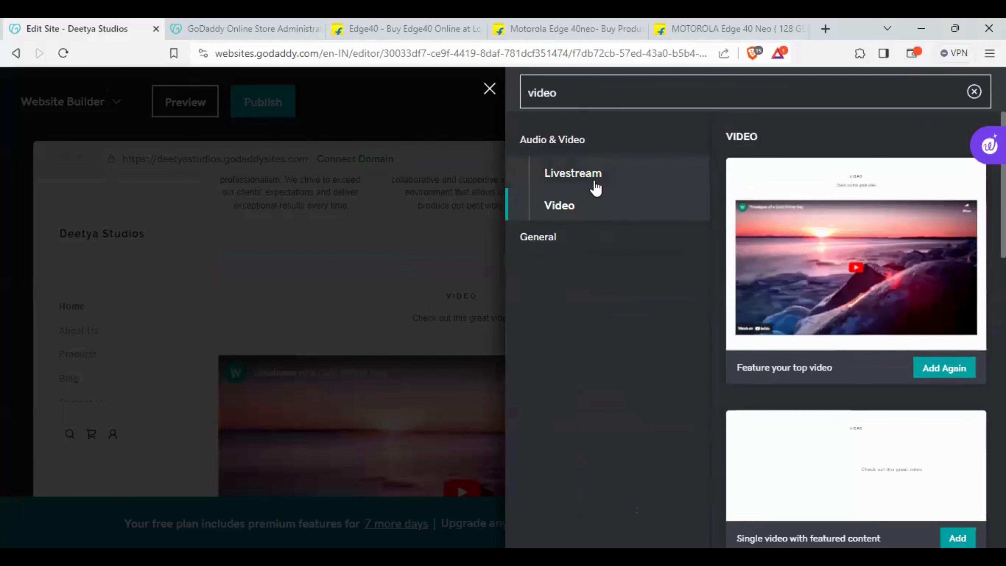
Look through the video section layouts and add the "Feature your top video" layout to the Home page again.
scroll(847, 377, "down", 5)
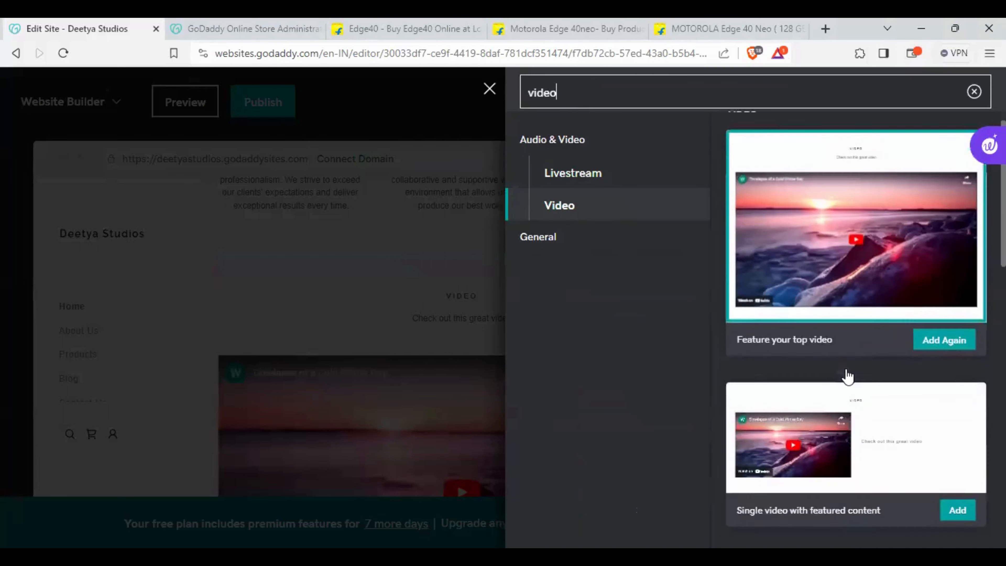
scroll(857, 401, "down", 8)
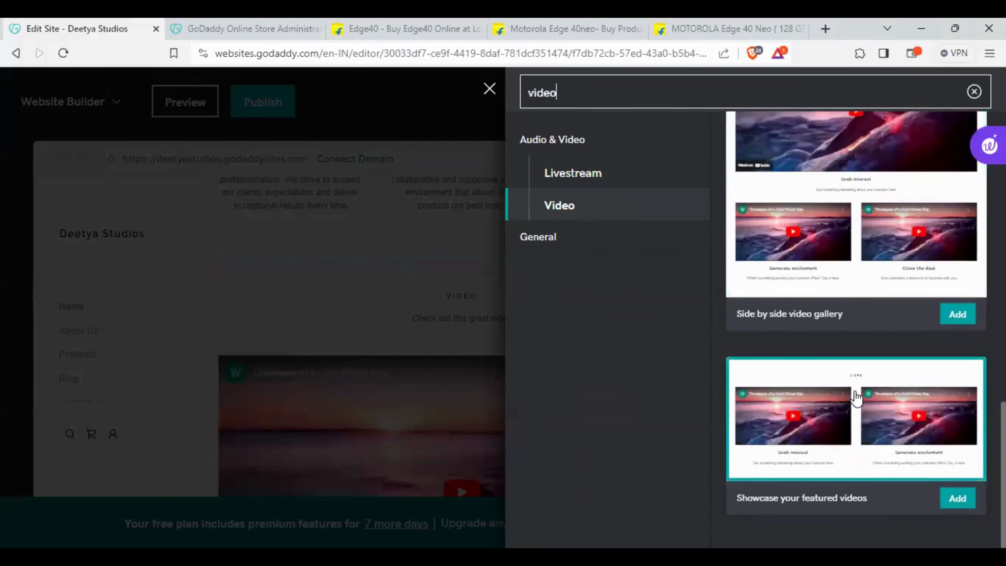
scroll(854, 396, "up", 10)
scroll(850, 397, "up", 5)
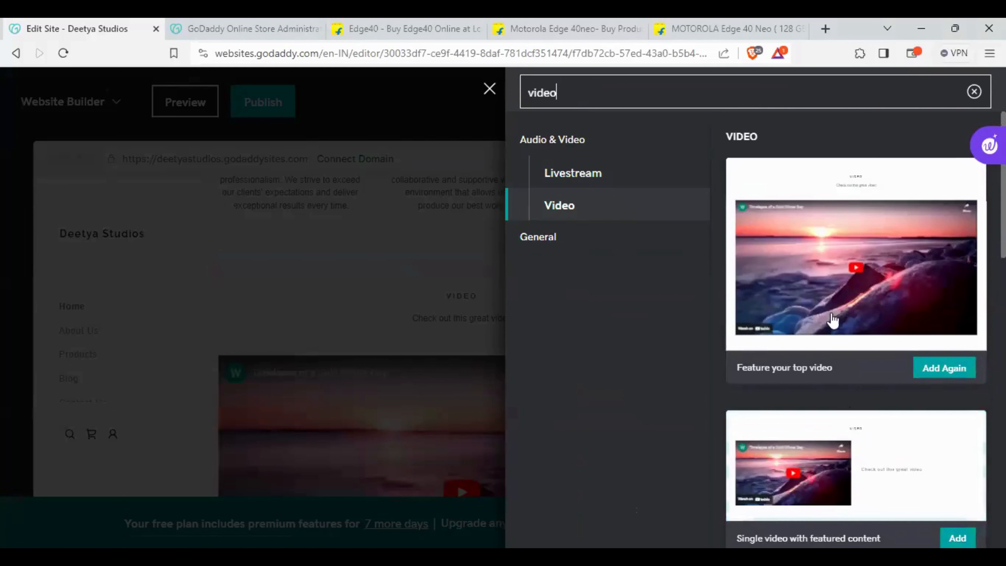
left_click(829, 268)
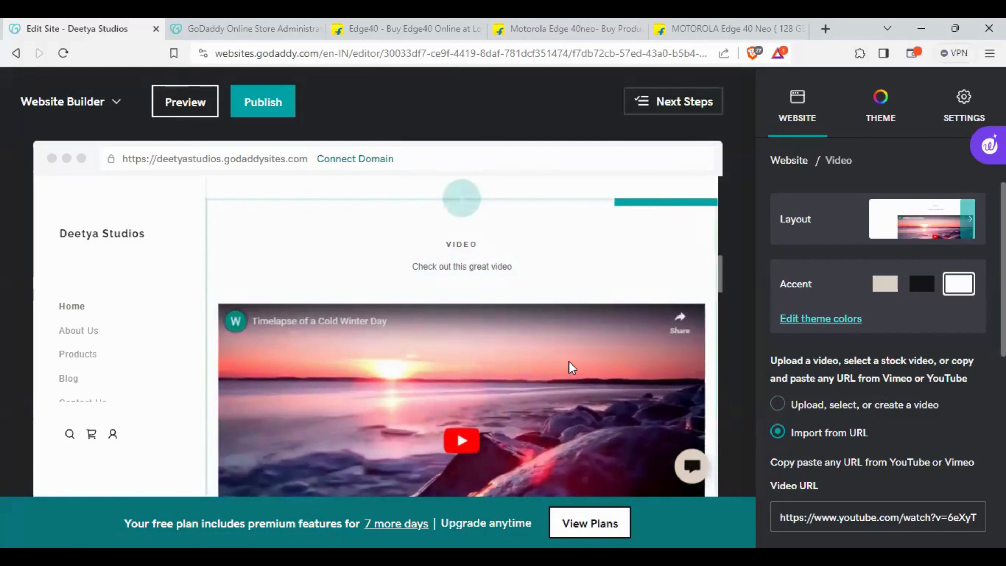
Review the added Video section's settings and delete that section from the Home page.
scroll(900, 519, "down", 4)
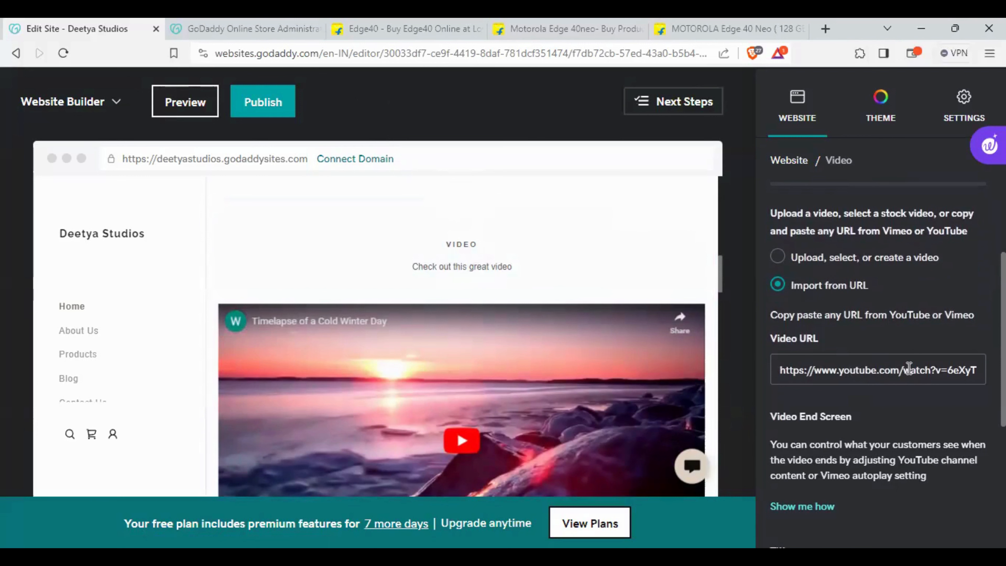
scroll(560, 367, "up", 3)
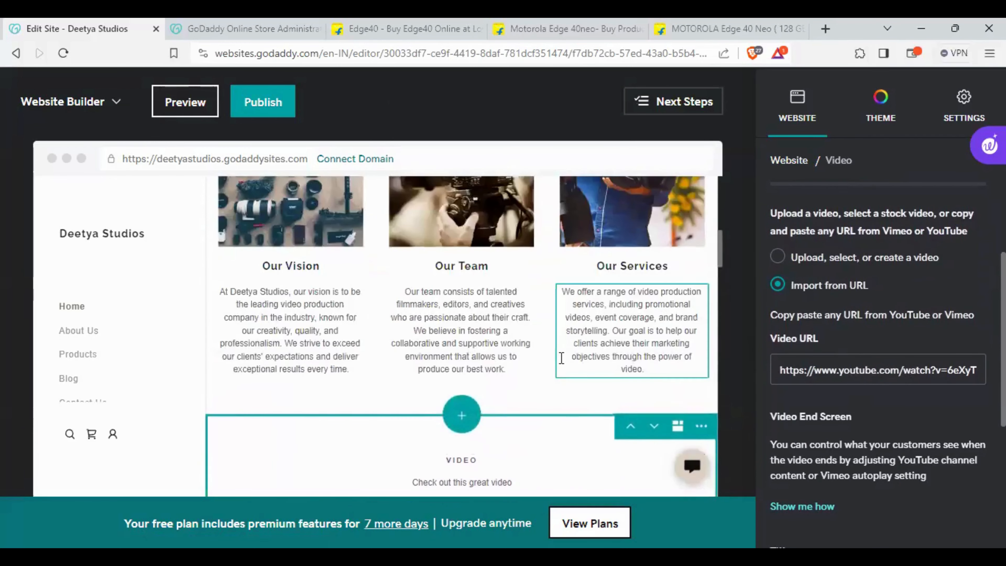
scroll(560, 357, "down", 13)
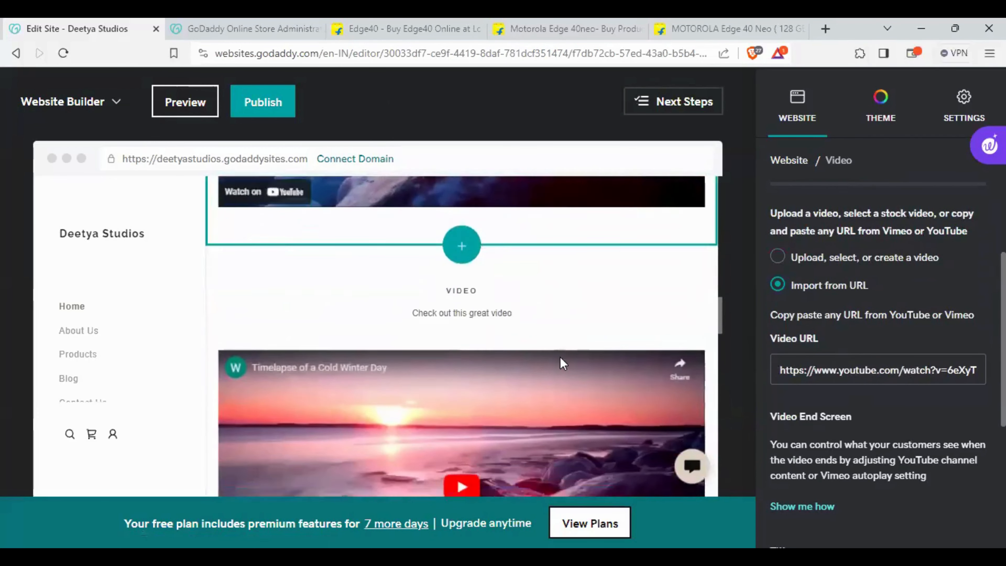
scroll(560, 357, "up", 11)
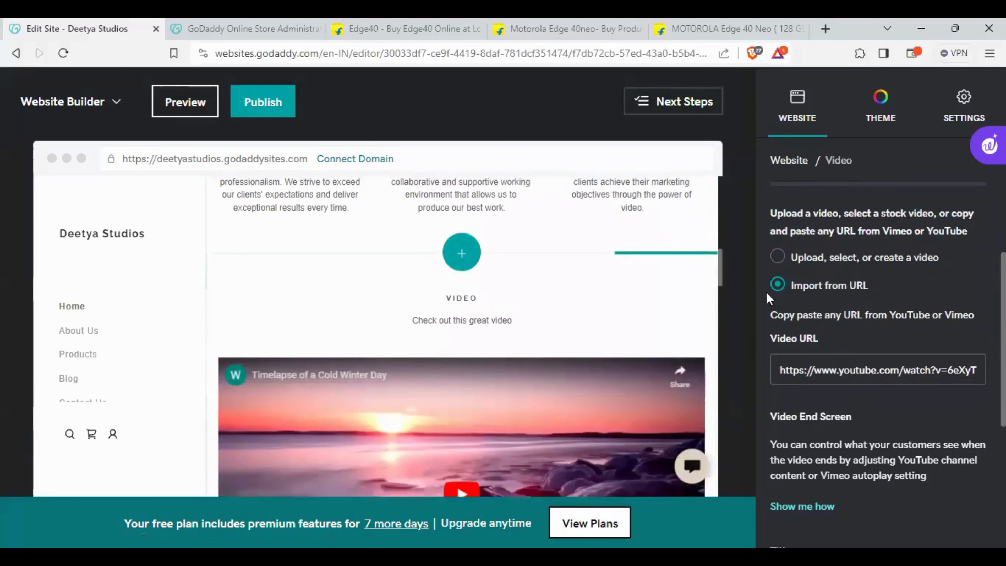
left_click(701, 266)
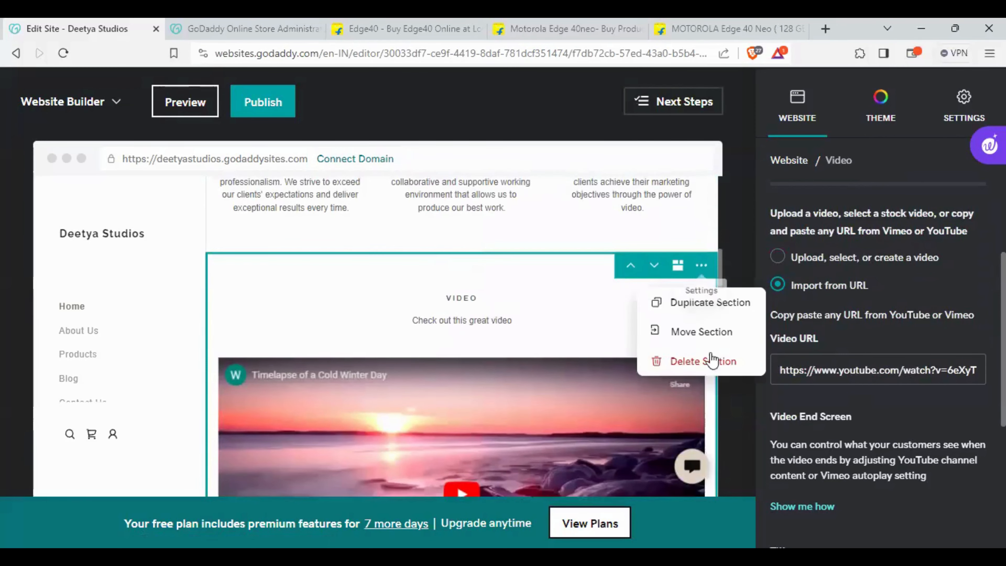
left_click(703, 361)
left_click(369, 240)
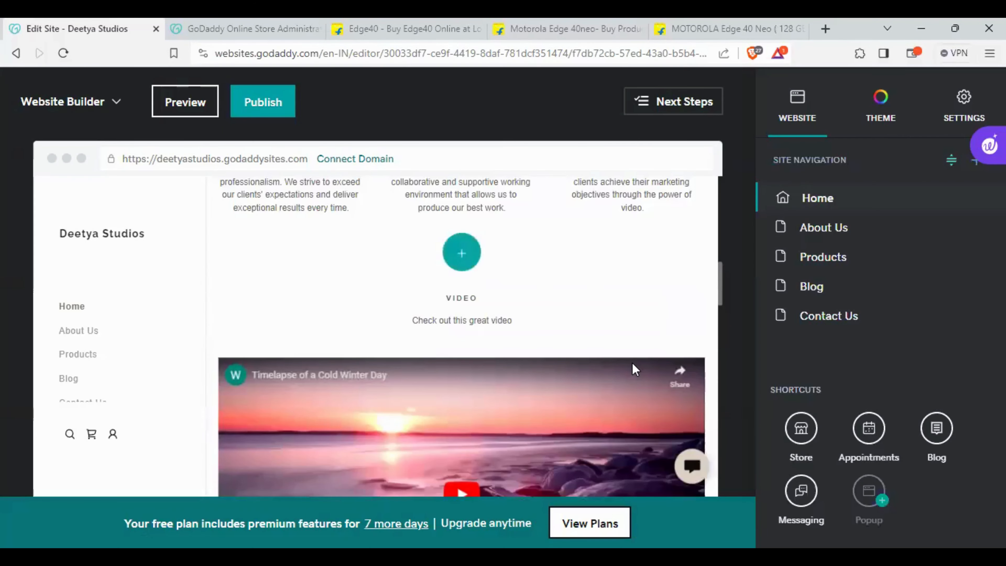
Open the site's Popup settings and enable the popup.
scroll(636, 370, "up", 7)
scroll(635, 370, "up", 3)
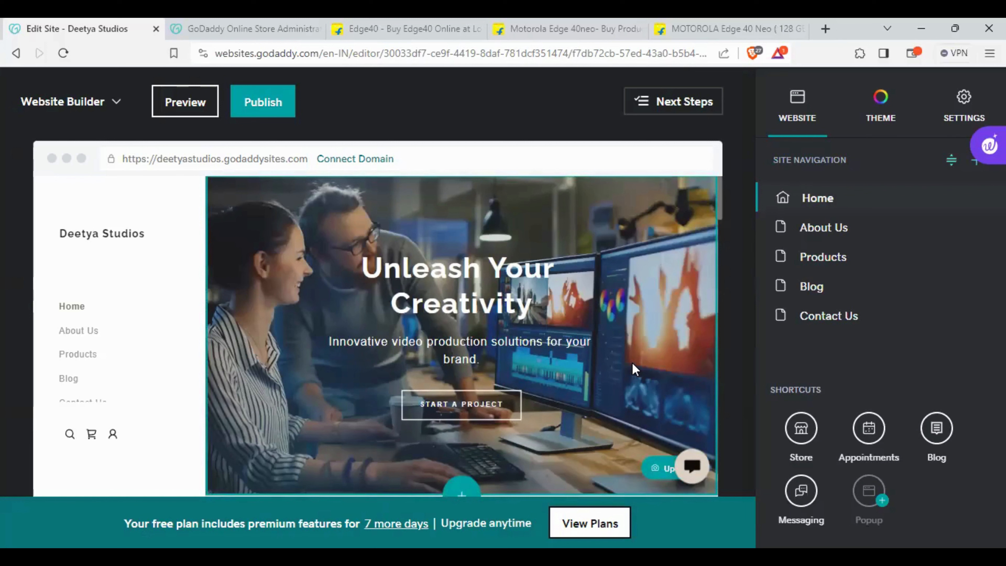
left_click(868, 490)
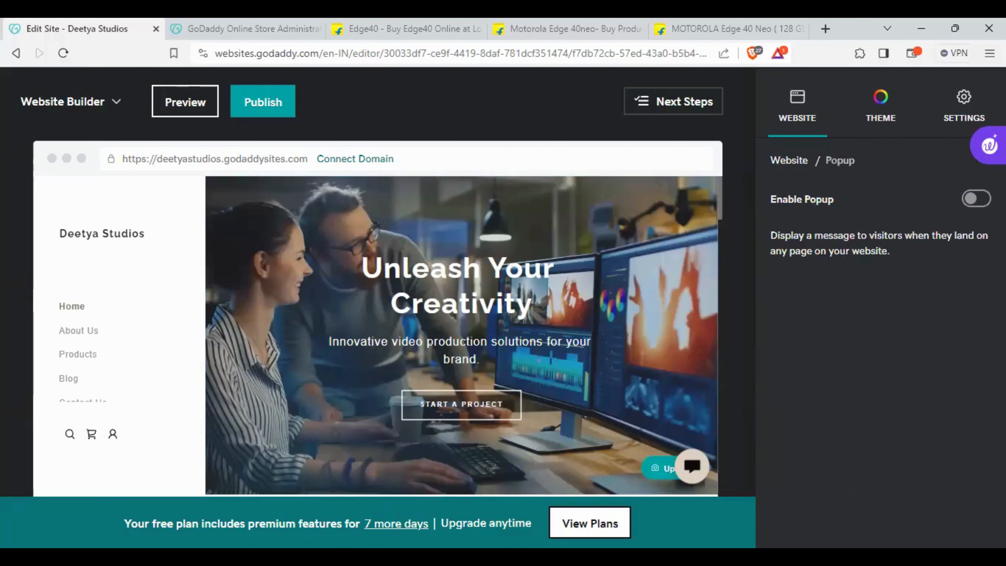
left_click(976, 198)
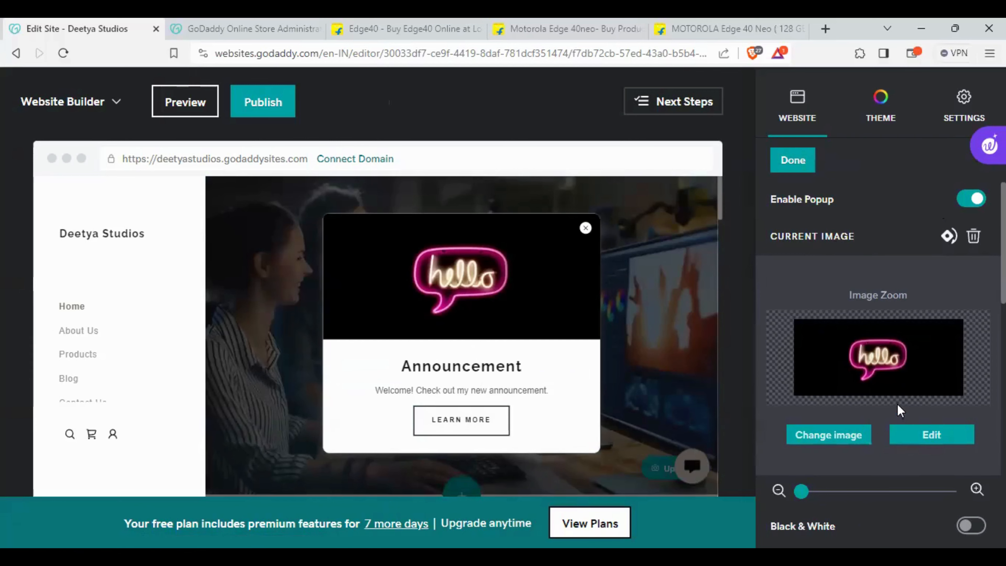
Try the left and right alignments for the popup content and return it to centre alignment.
scroll(898, 404, "down", 2)
scroll(898, 404, "down", 9)
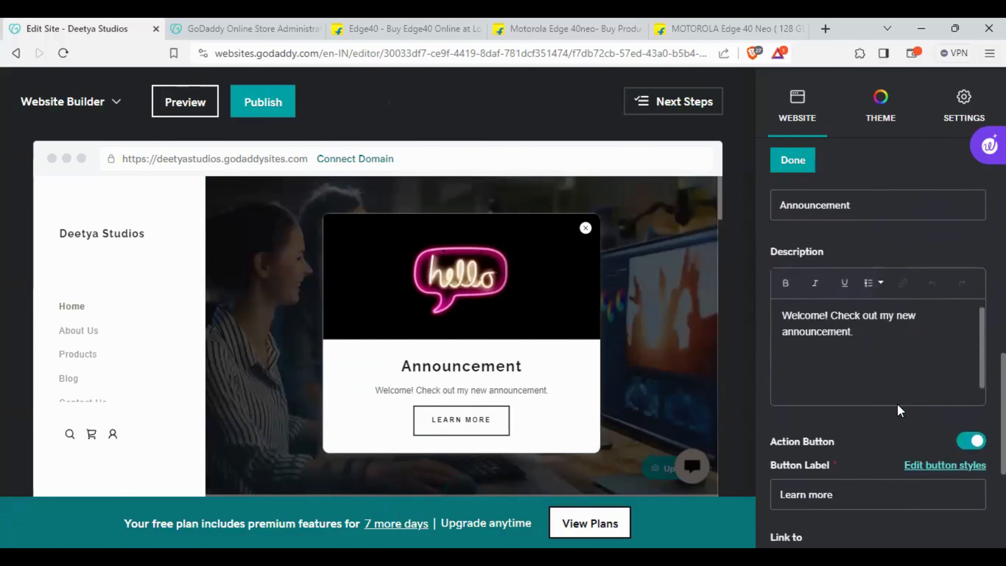
scroll(901, 377, "up", 5)
left_click(884, 349)
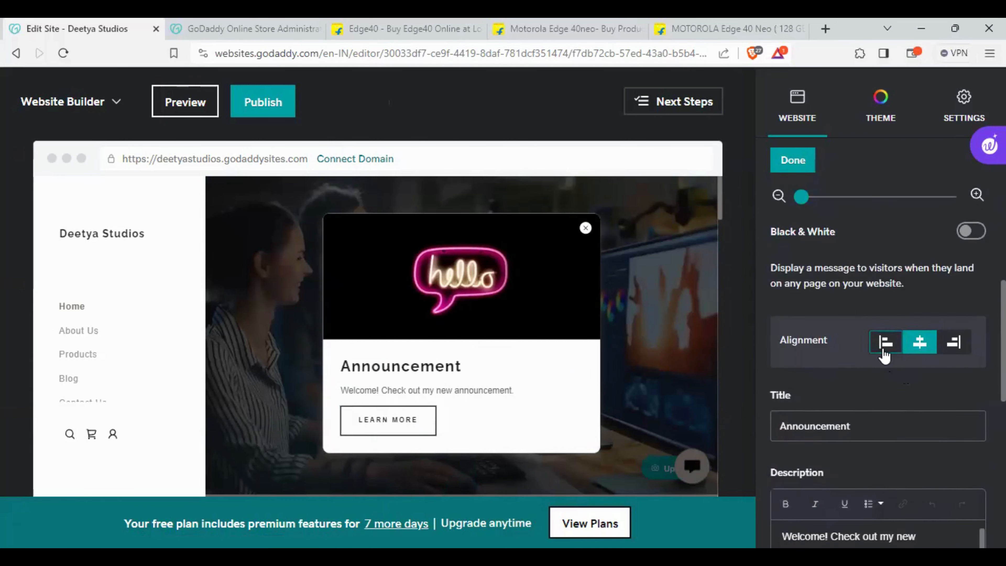
left_click(922, 348)
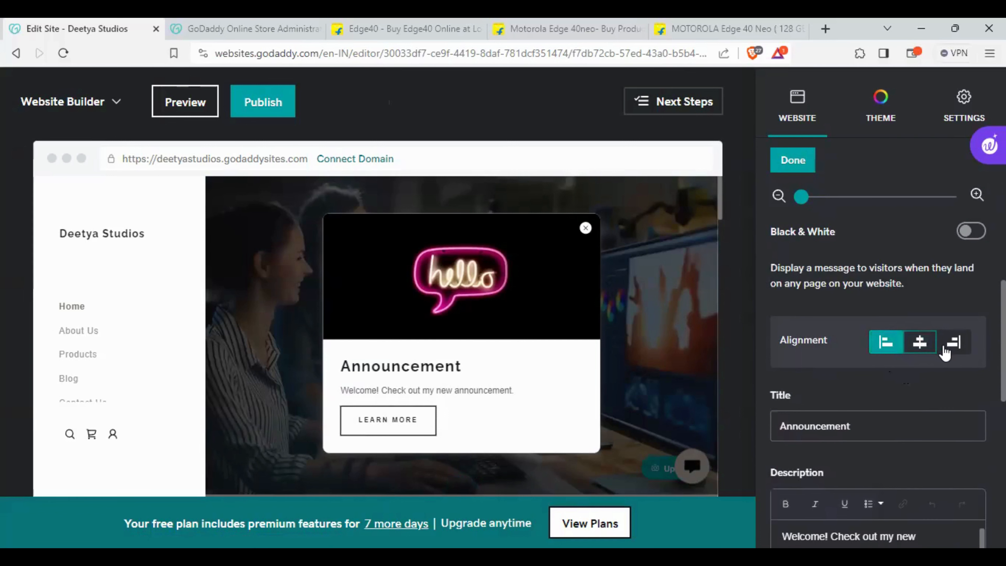
left_click(955, 351)
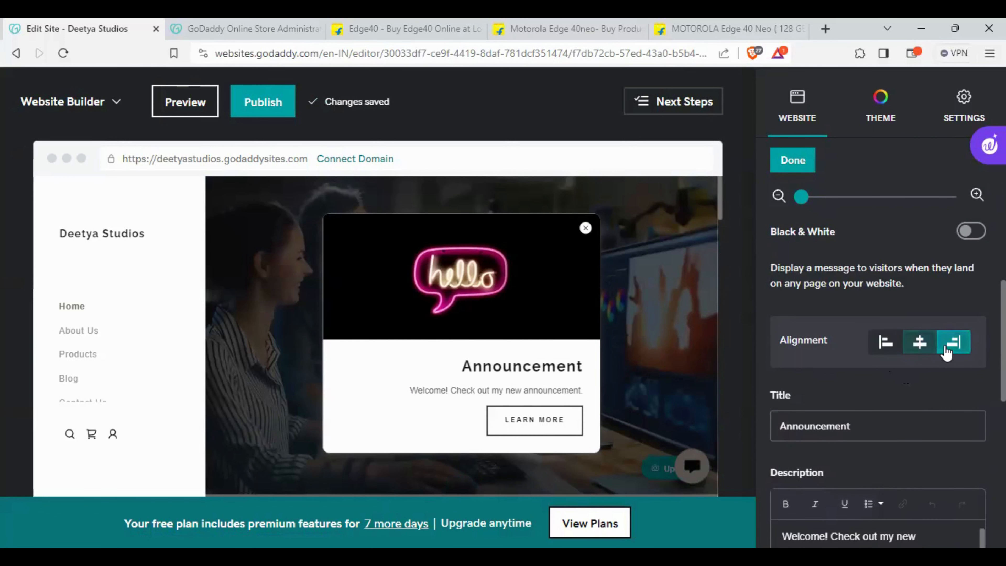
left_click(919, 351)
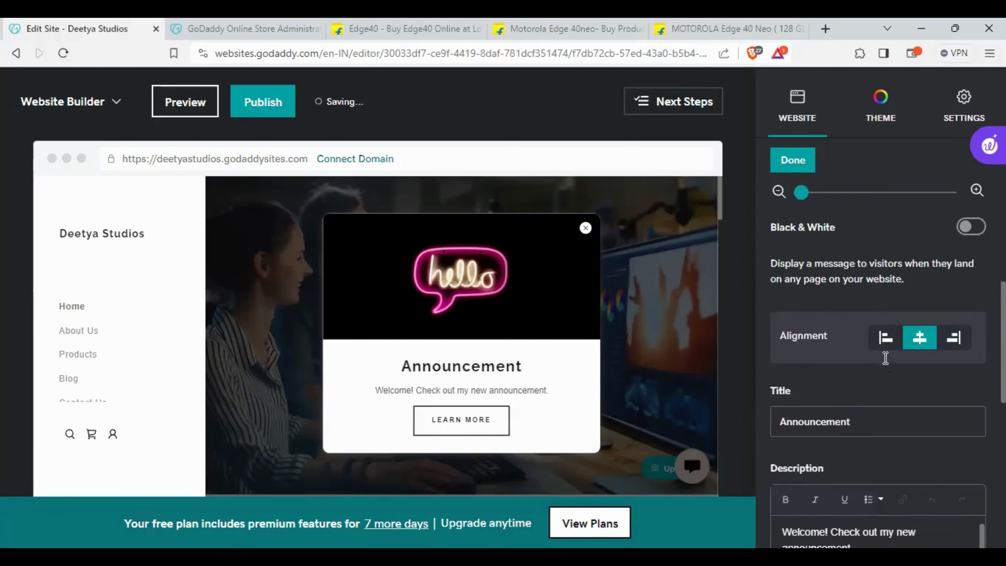
Turn on Delay Popup for the announcement popup and finish editing it.
scroll(882, 359, "down", 5)
scroll(831, 450, "down", 5)
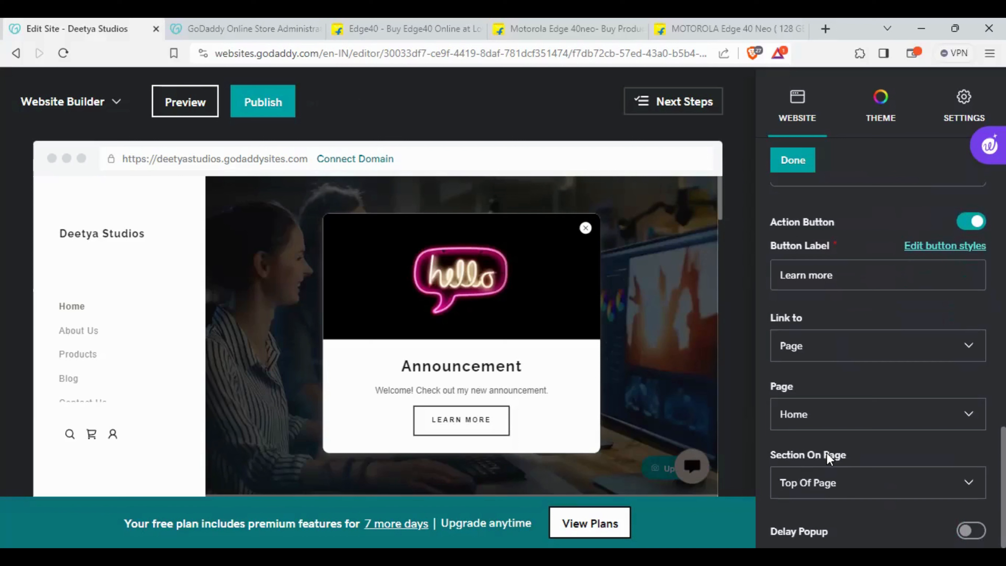
left_click(971, 531)
scroll(831, 450, "up", 10)
scroll(834, 452, "up", 1)
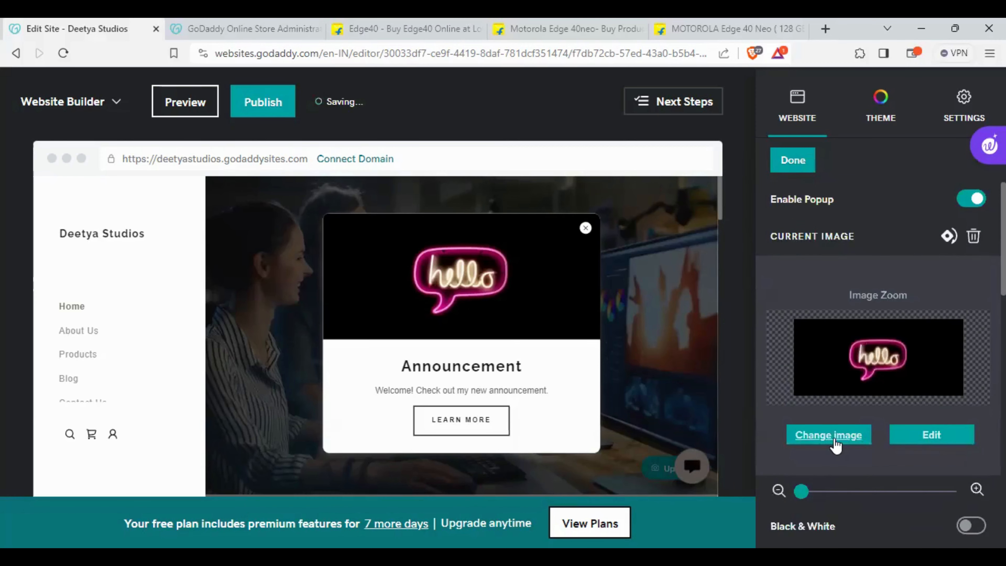
left_click(793, 160)
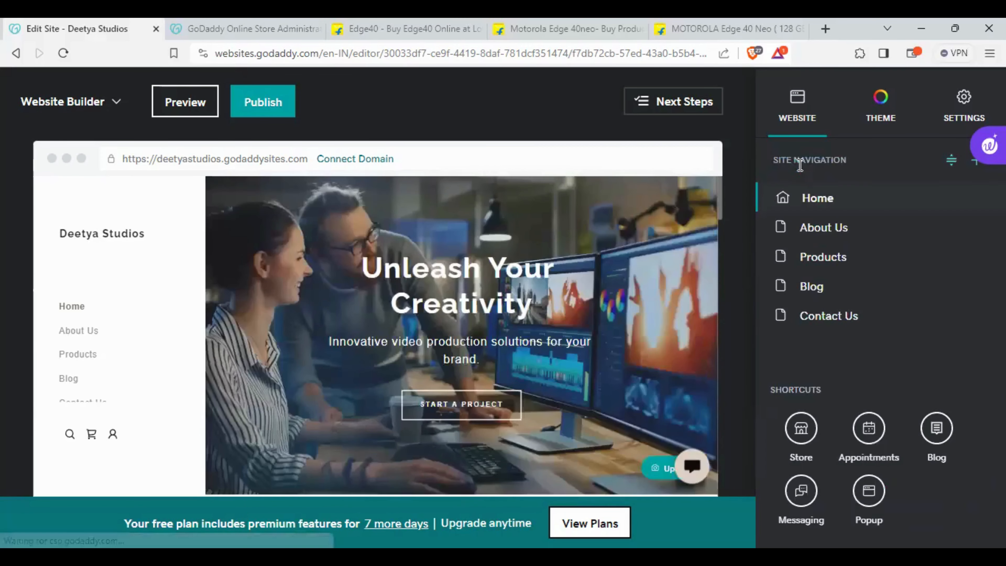
Publish the site and close the online store administration tab and the three phone product tabs.
left_click(280, 117)
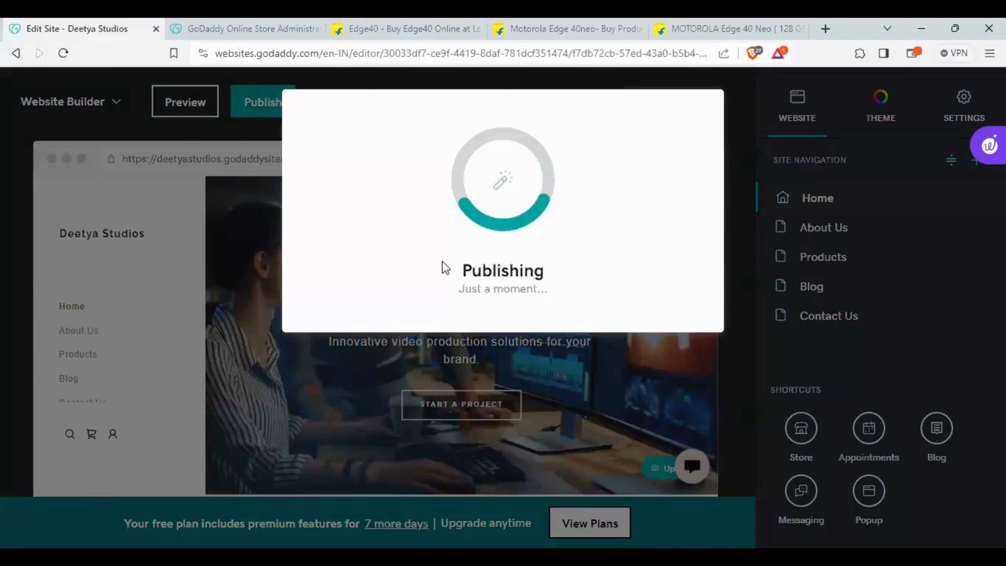
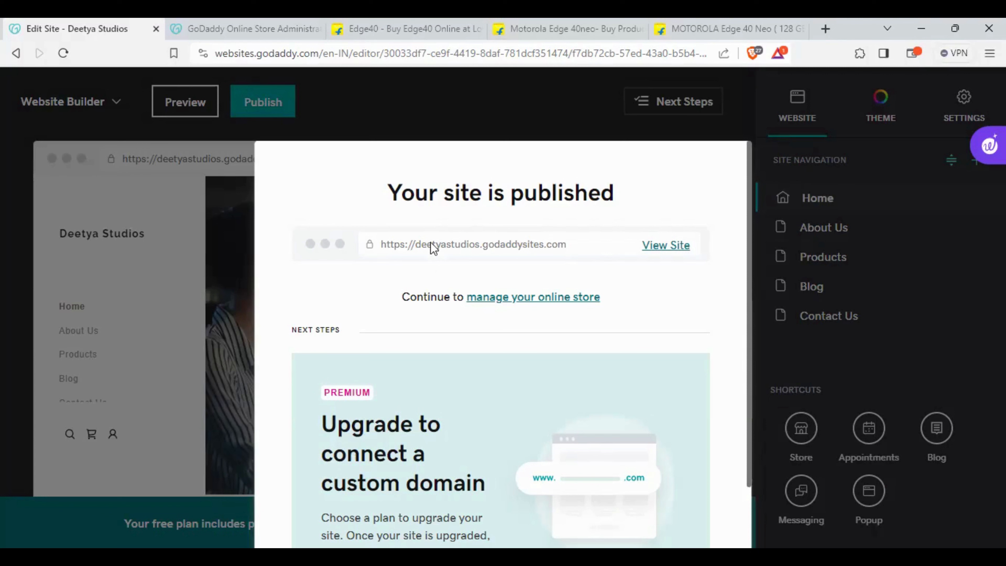
left_click(317, 29)
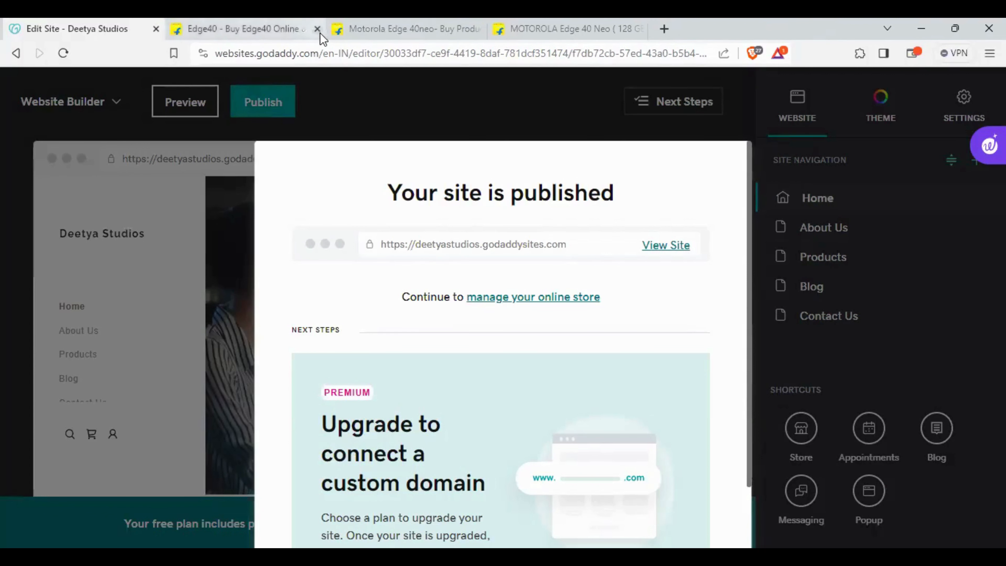
left_click(317, 29)
left_click(319, 31)
left_click(319, 31)
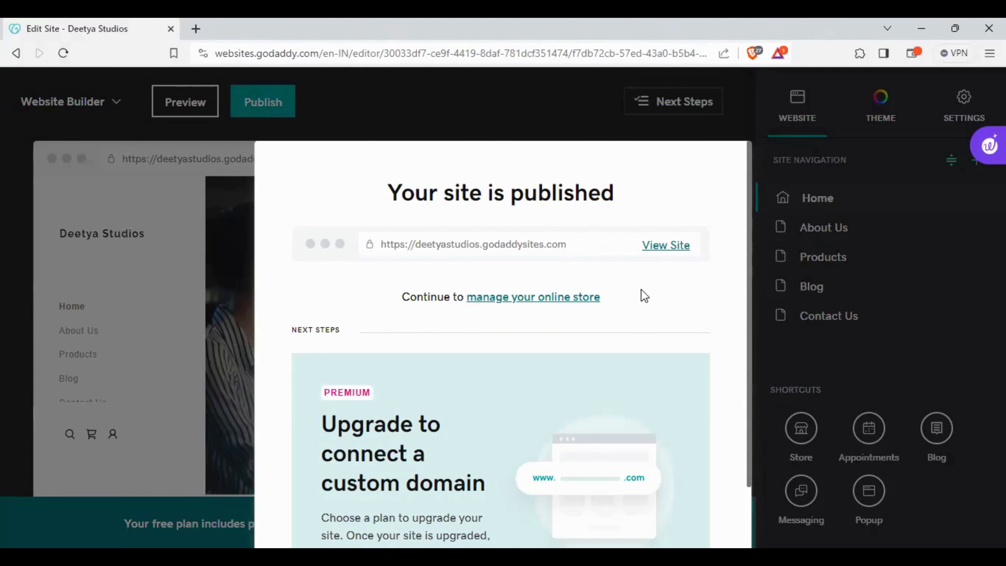
Open the published site and review the home page from the hero banner through the About, Video and Subscribe sections to the footer.
left_click(669, 250)
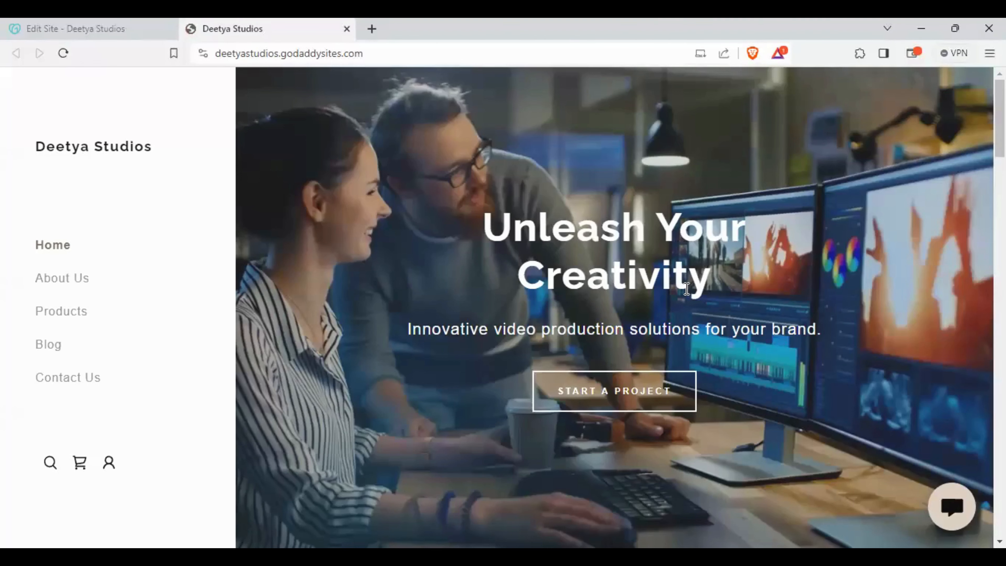
scroll(686, 288, "down", 10)
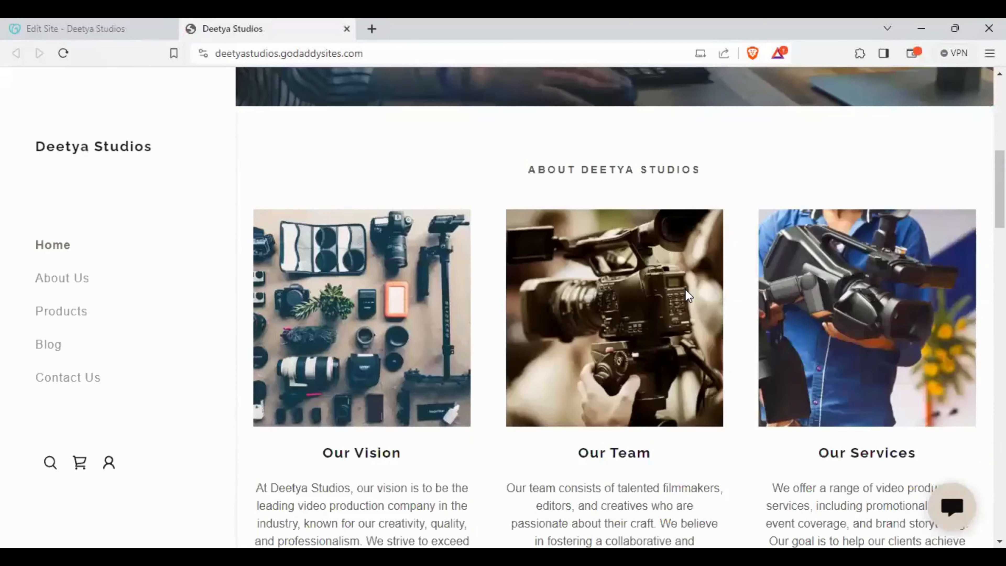
scroll(685, 290, "down", 5)
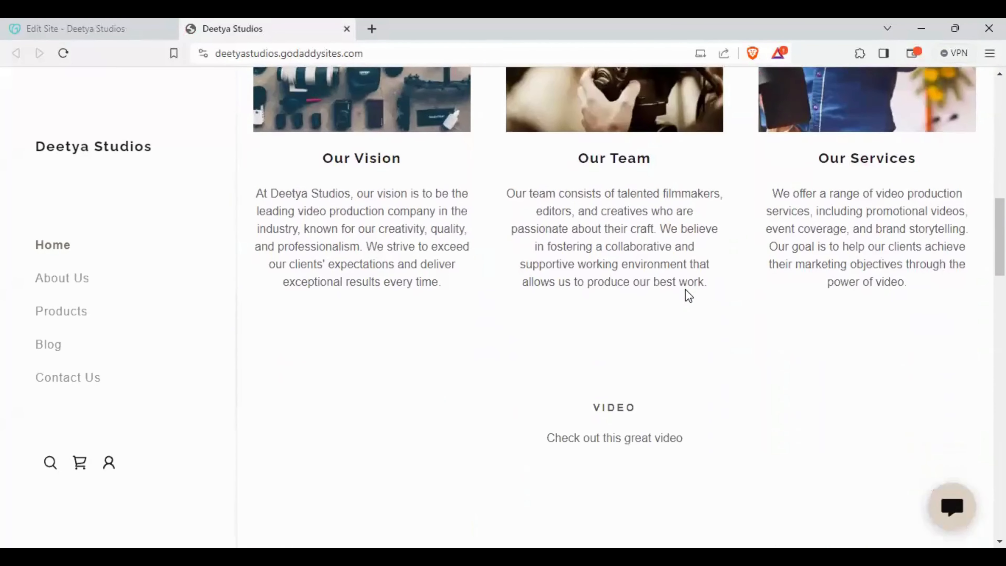
scroll(689, 295, "down", 5)
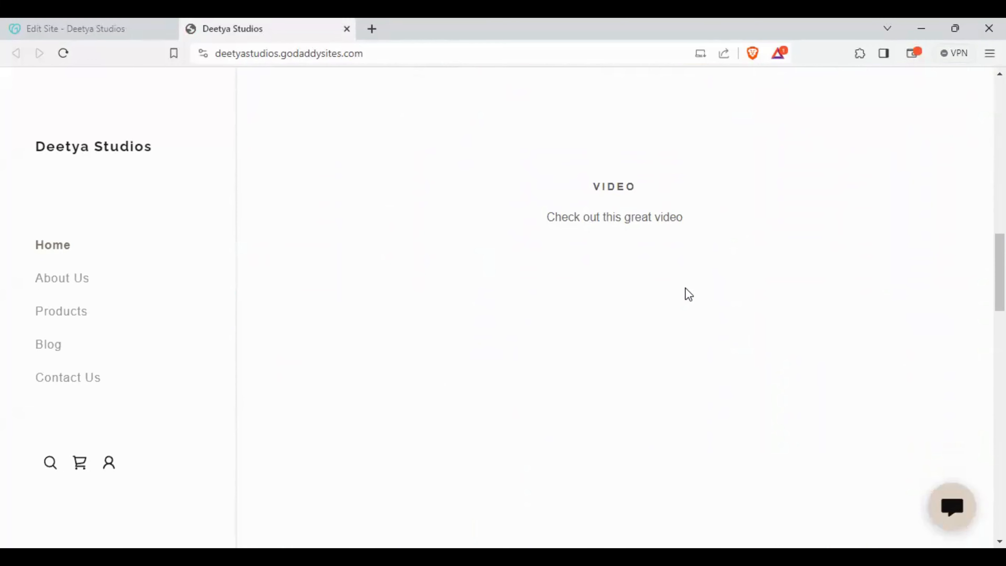
scroll(688, 293, "down", 4)
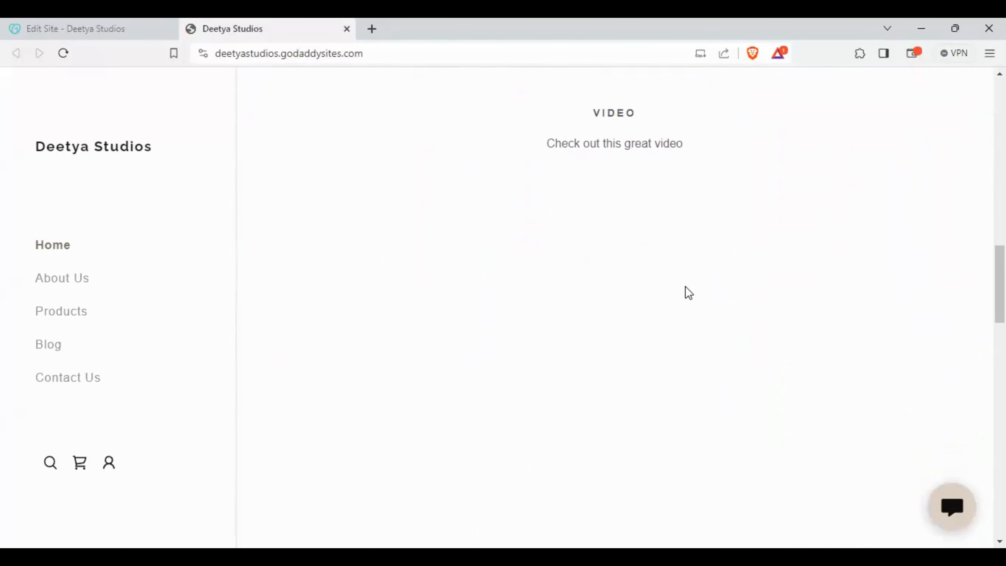
scroll(688, 292, "down", 10)
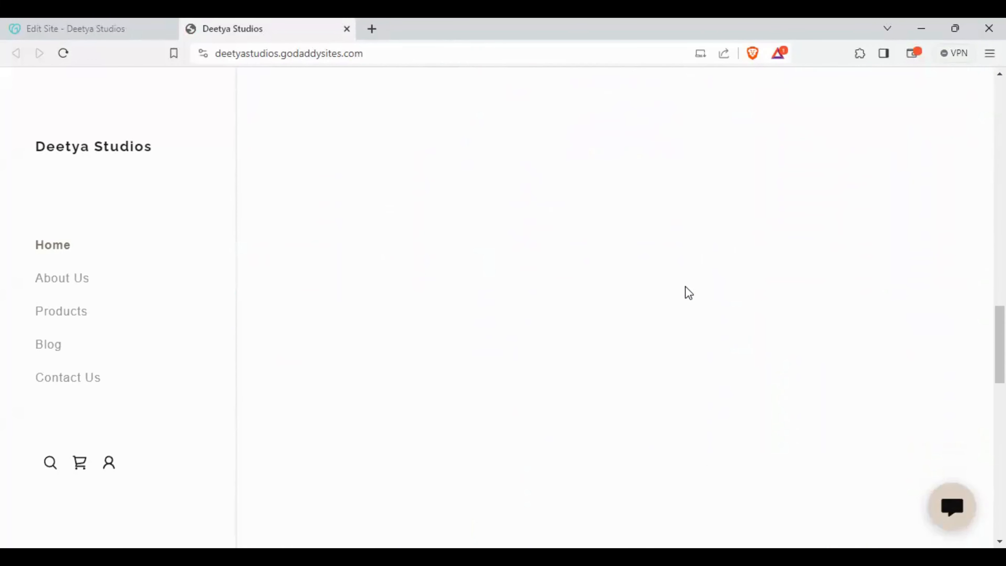
scroll(685, 285, "down", 9)
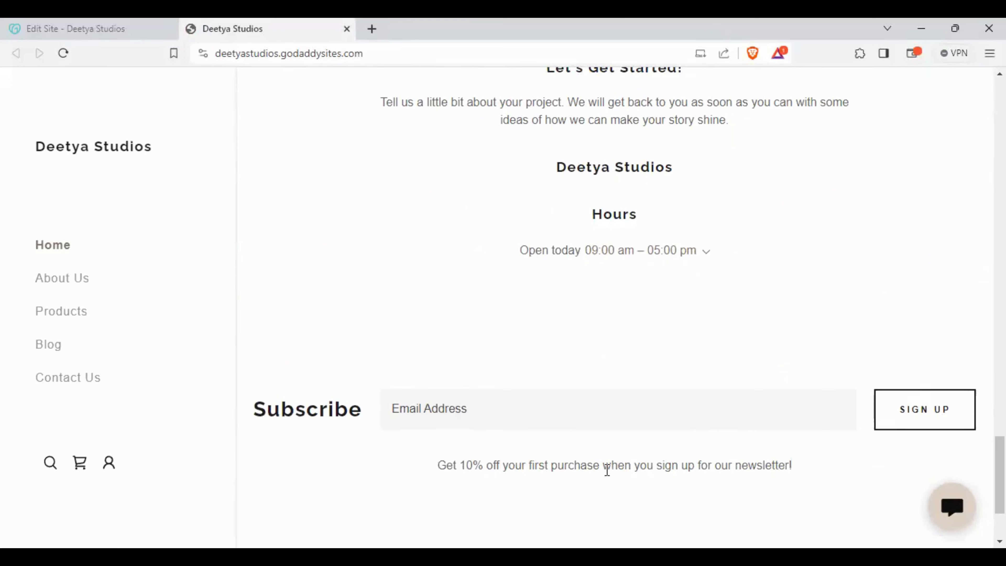
scroll(656, 366, "down", 3)
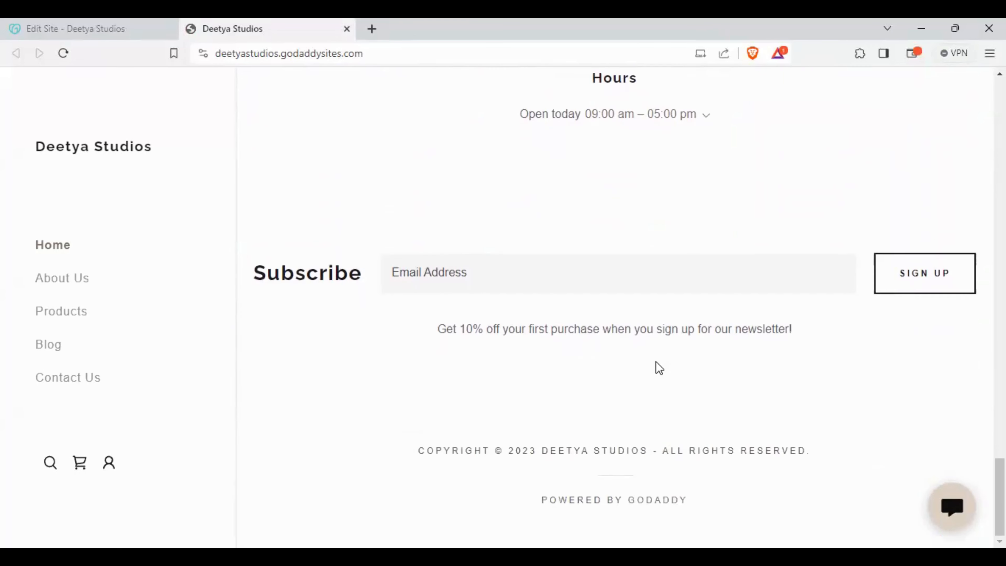
scroll(659, 368, "up", 20)
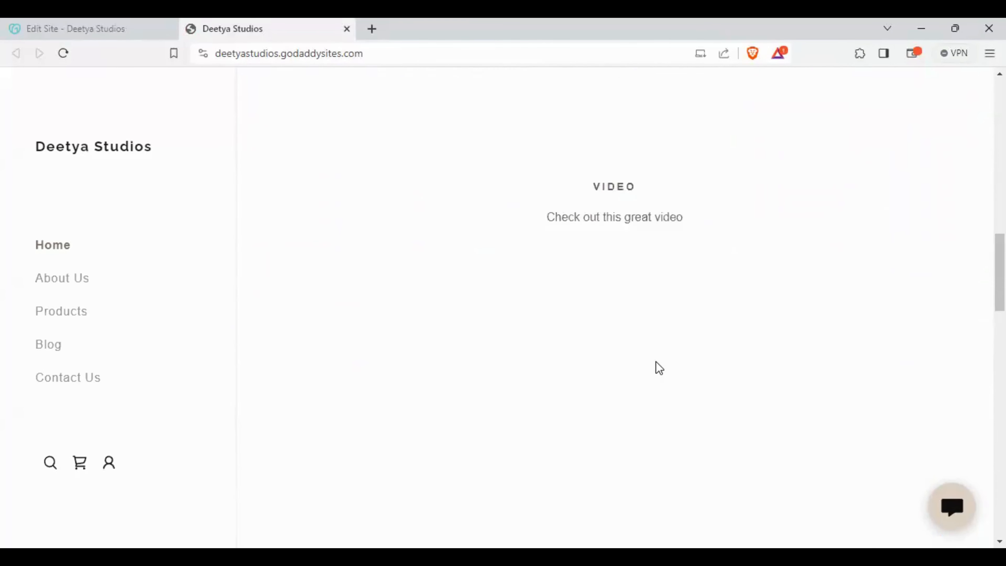
scroll(656, 361, "up", 3)
scroll(655, 362, "down", 12)
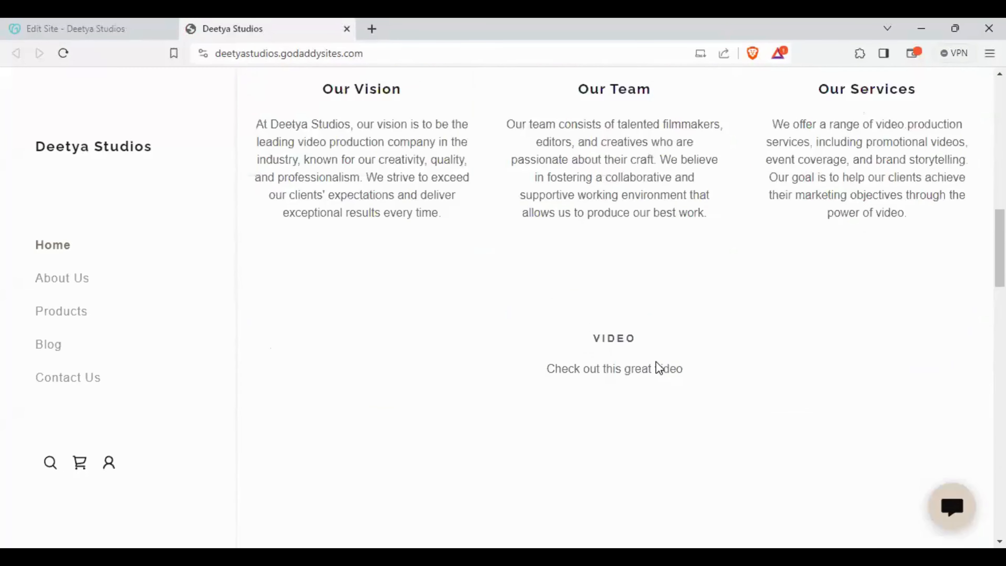
scroll(658, 360, "down", 5)
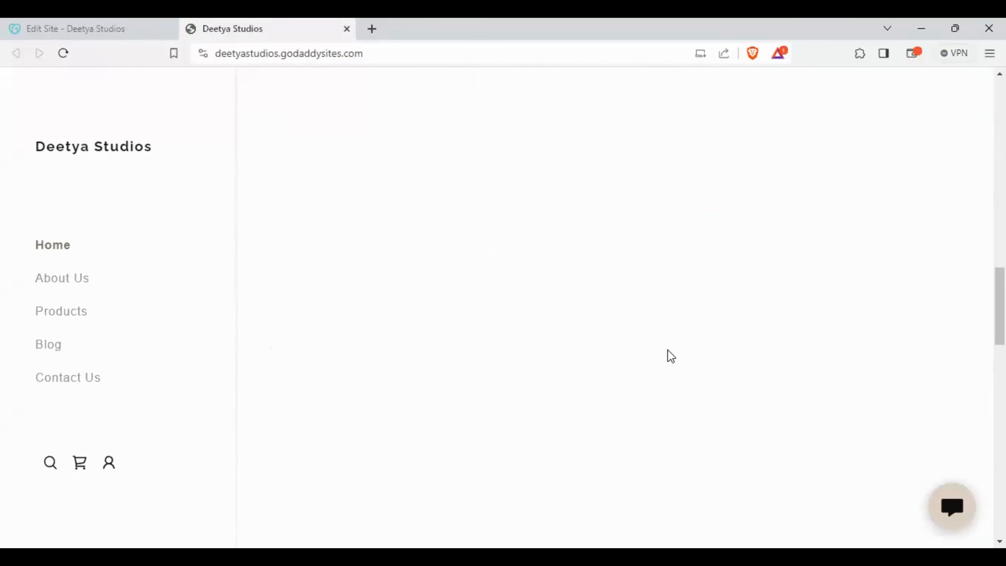
scroll(670, 356, "up", 15)
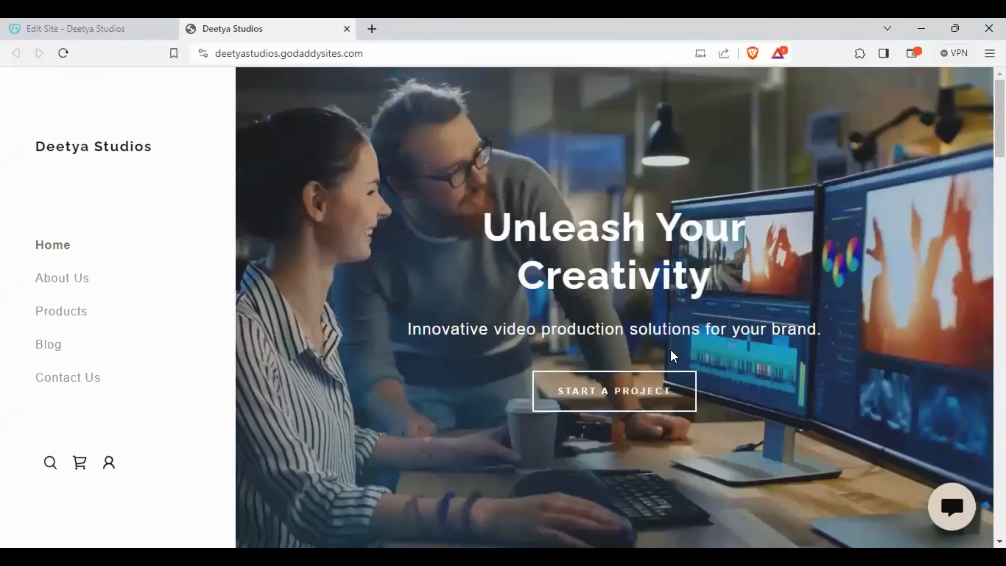
Open the live About Us page, dismiss the announcement popup and review the page's sections down to the item list.
left_click(68, 282)
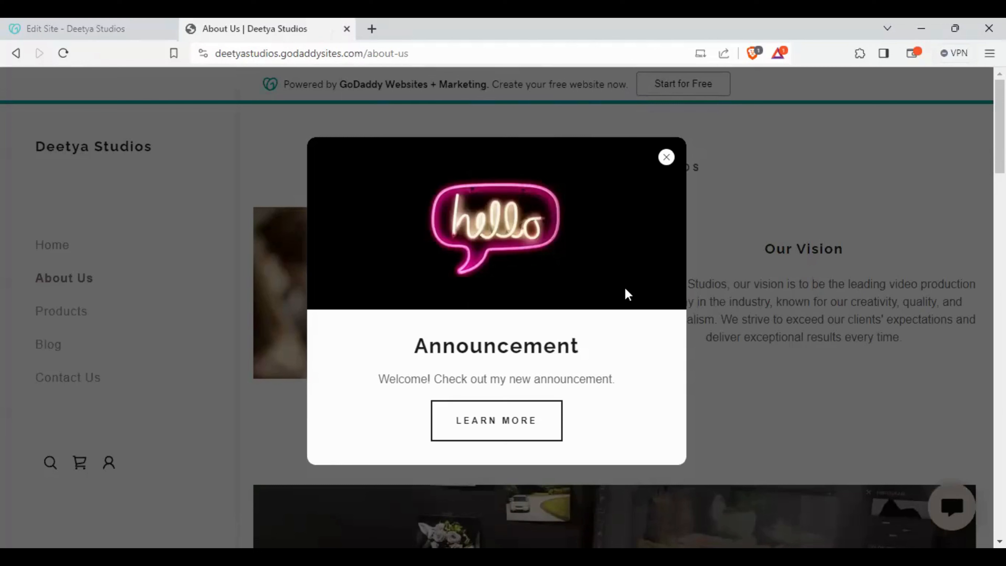
left_click(667, 158)
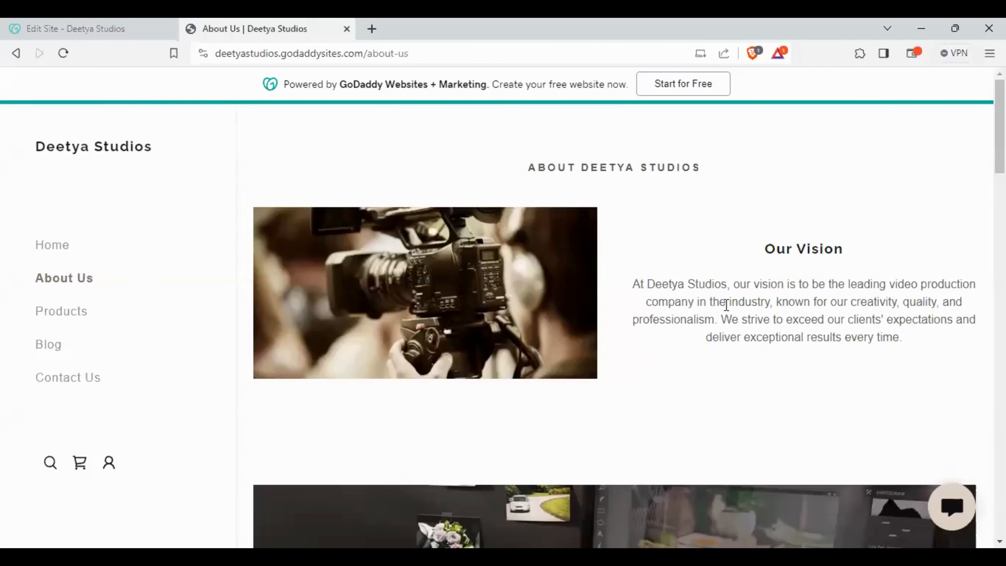
scroll(726, 306, "down", 10)
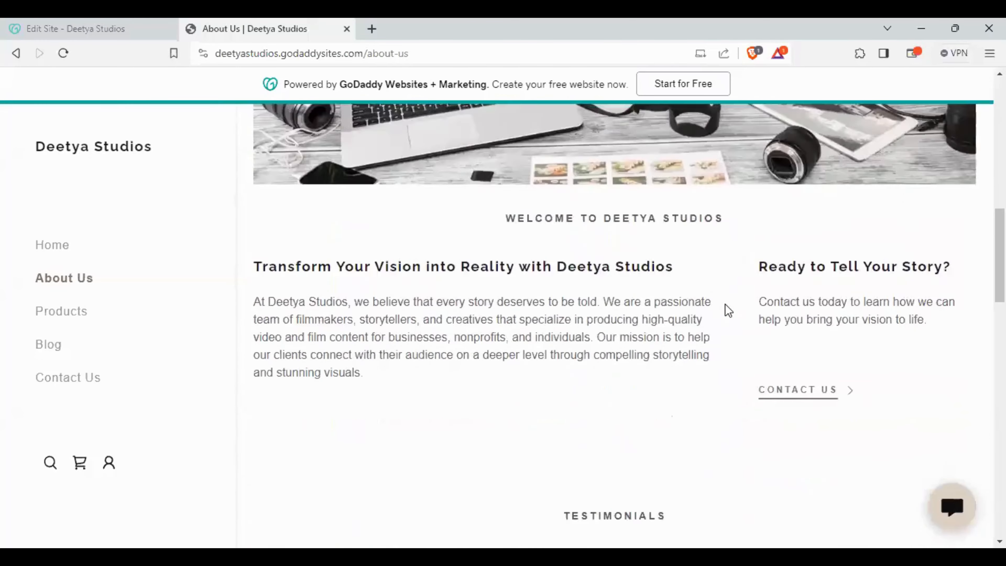
scroll(729, 310, "down", 10)
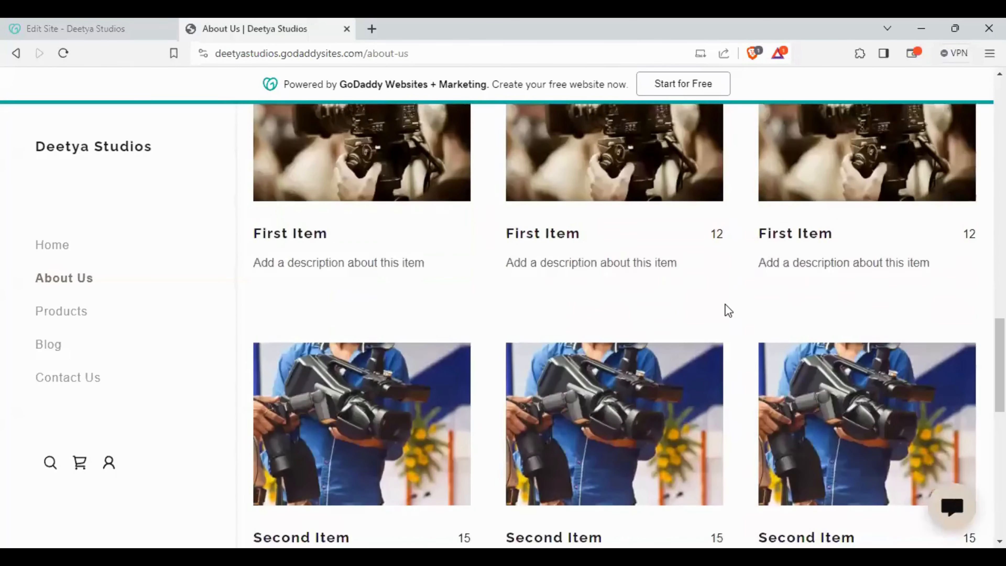
scroll(728, 310, "down", 8)
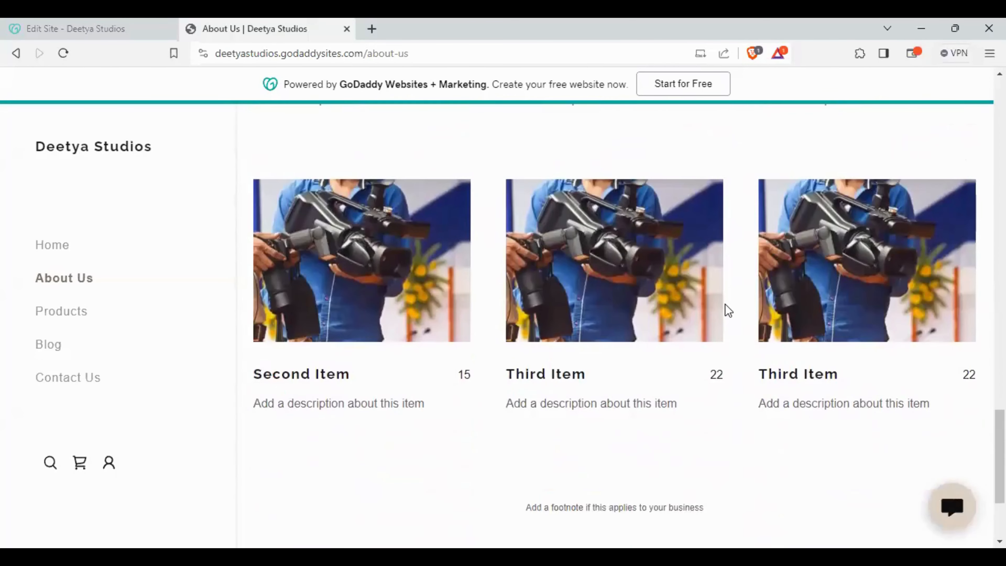
scroll(729, 310, "up", 20)
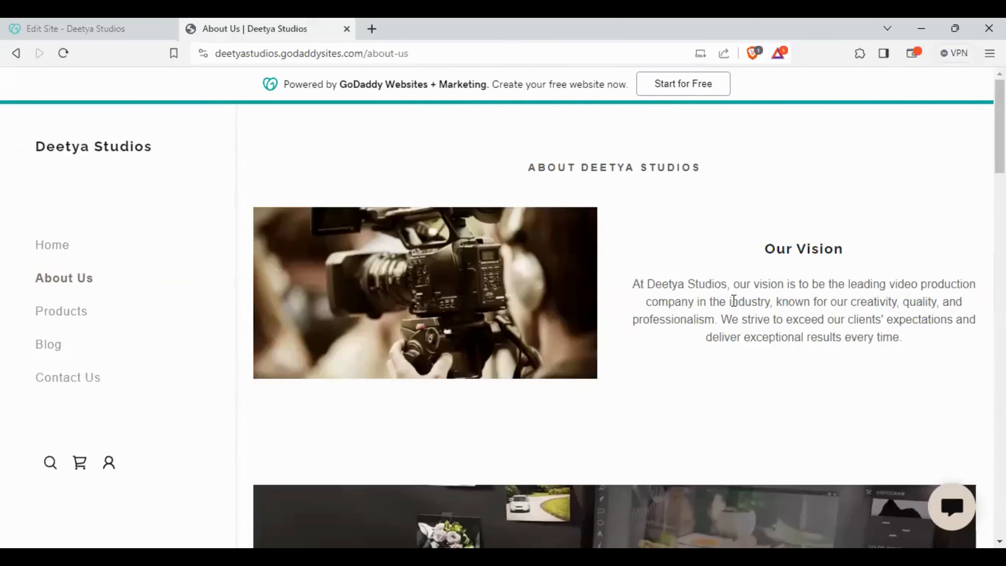
View the Camera product's quick view on the Products page, try its quantity control, return it to 1 and close the view.
left_click(68, 317)
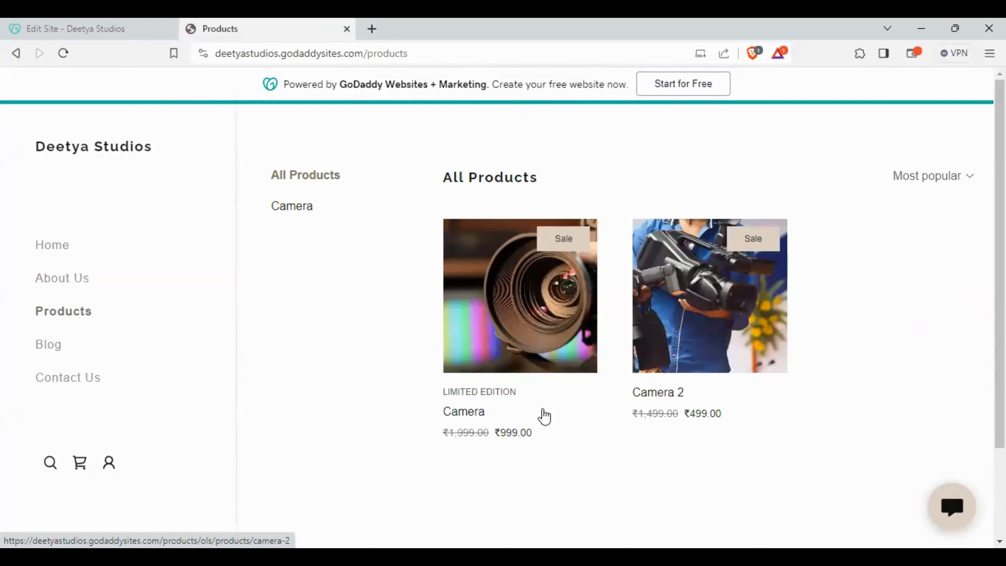
left_click(517, 353)
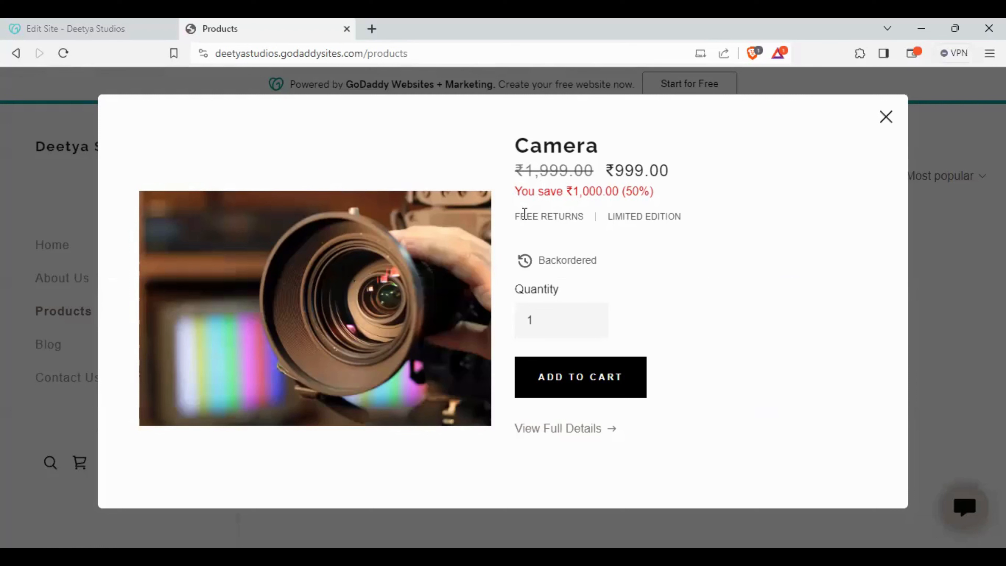
left_click(592, 319)
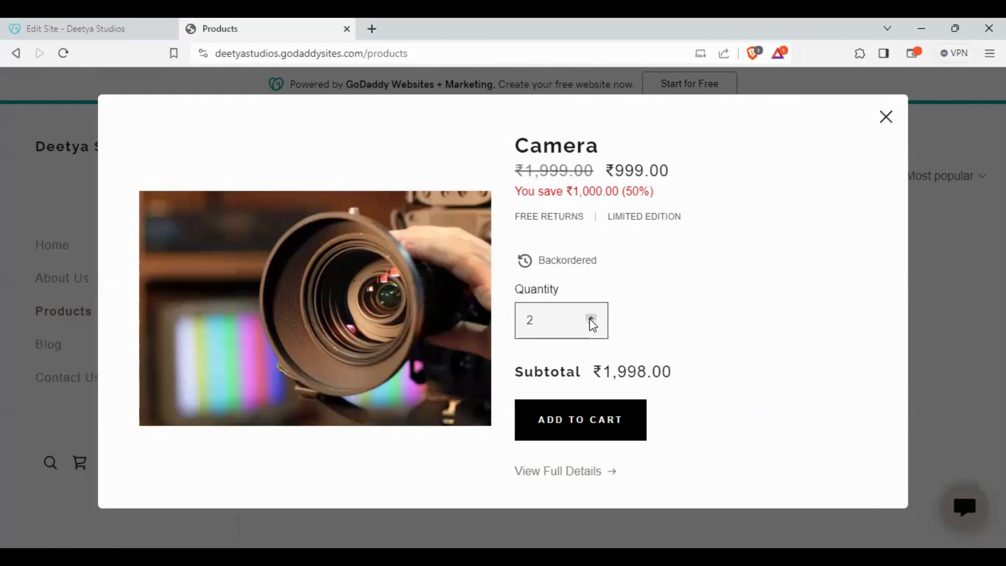
left_click(591, 318)
left_click(590, 324)
left_click(591, 324)
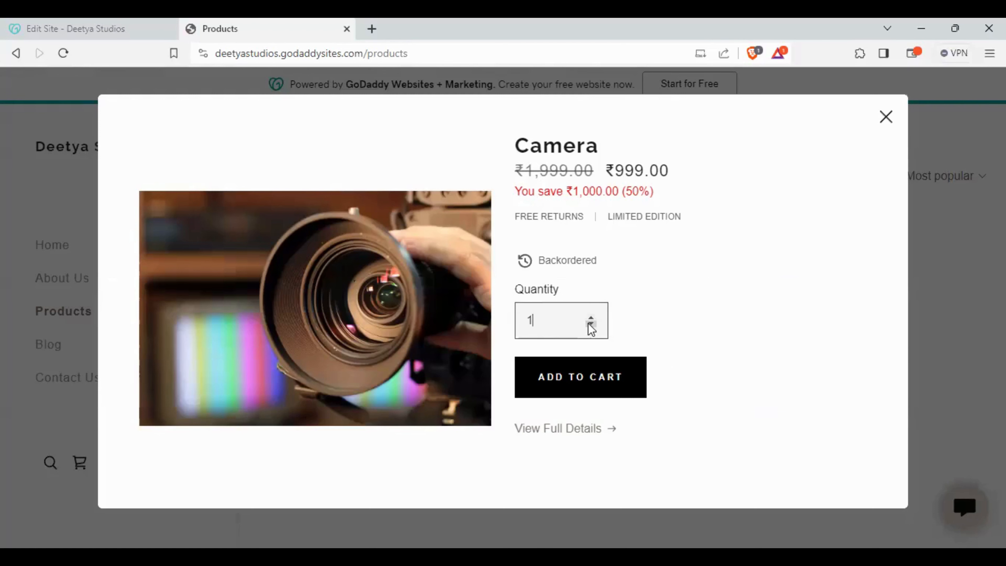
left_click(886, 117)
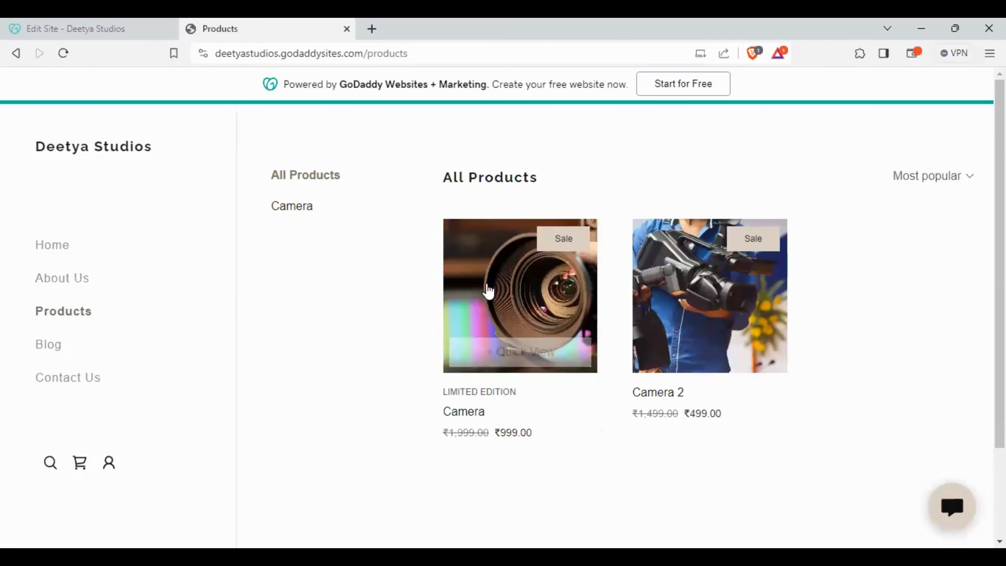
Review the Camera 2 product page, including the related products, and return to All Products.
left_click(669, 297)
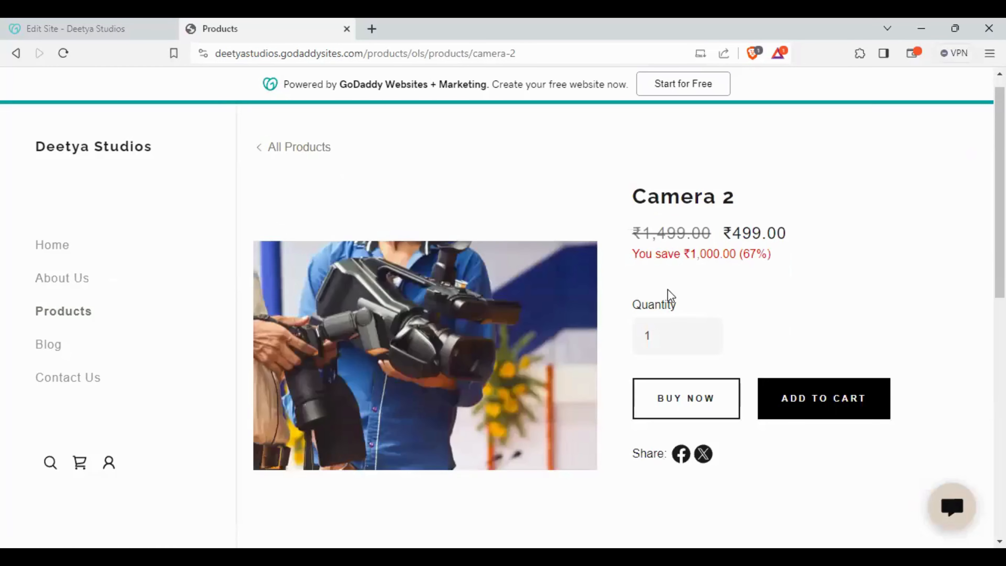
scroll(700, 294, "down", 10)
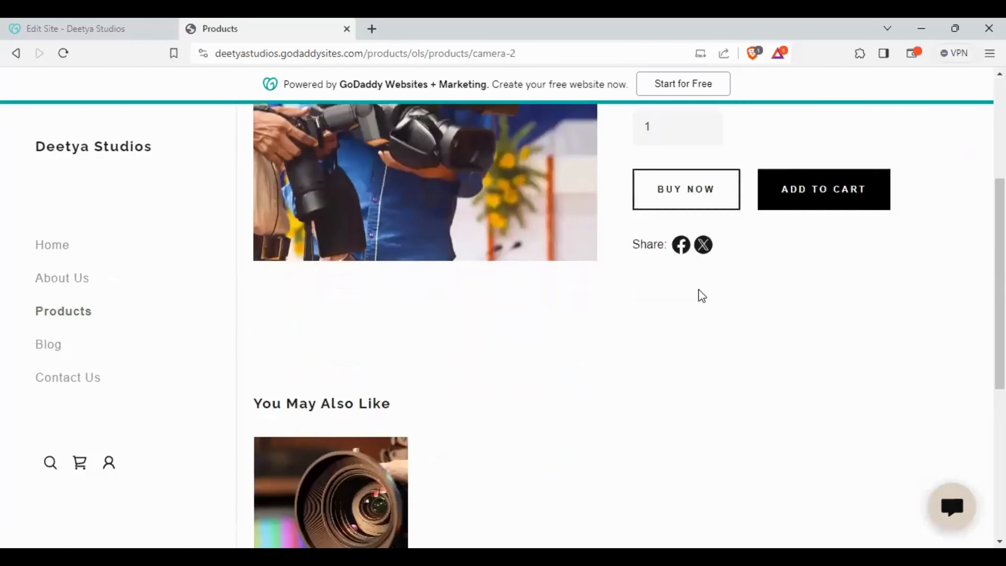
scroll(701, 295, "up", 10)
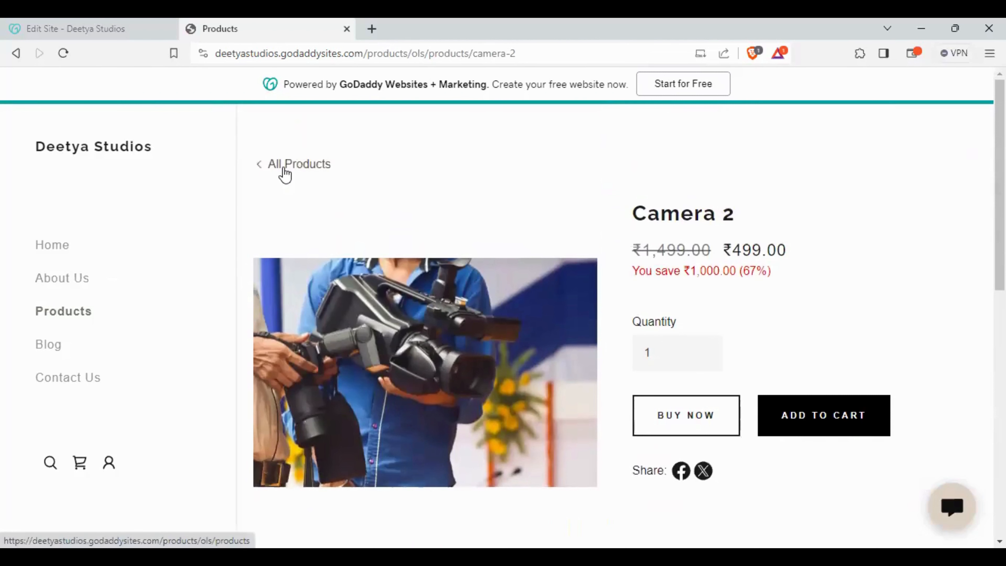
left_click(285, 175)
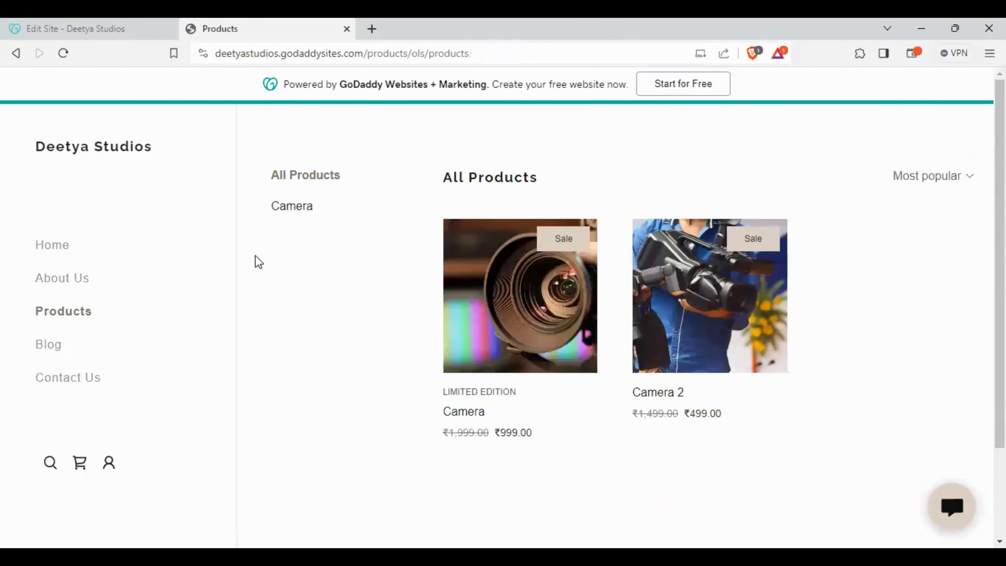
Open the live Blog page and review the post "7 Best Movies to watch in 2023".
left_click(54, 348)
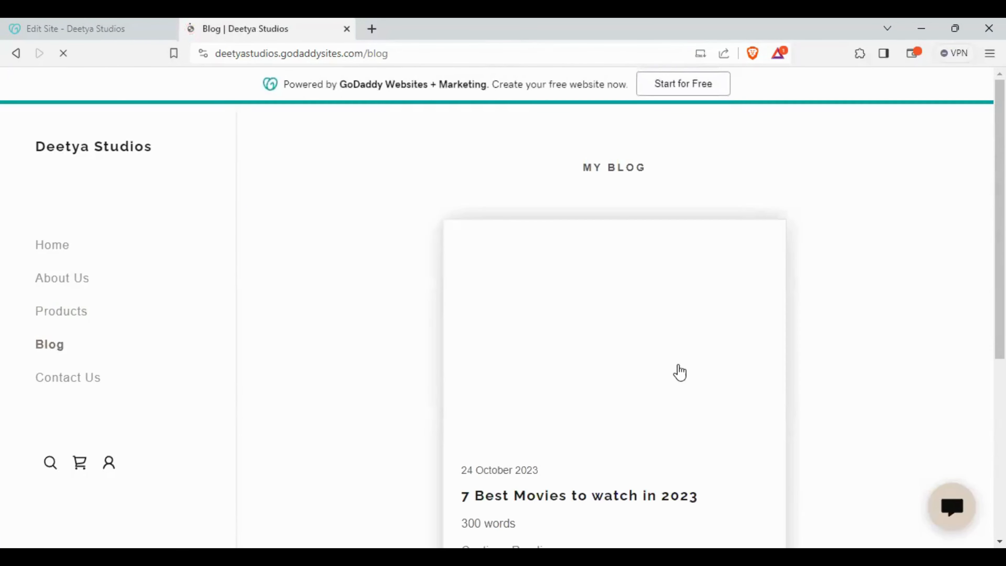
scroll(679, 372, "down", 5)
scroll(679, 372, "up", 5)
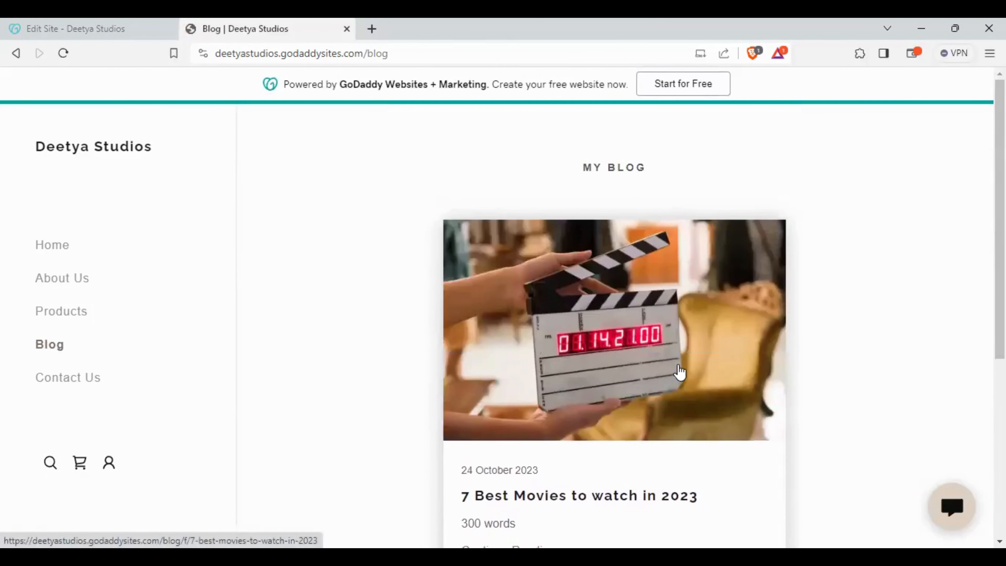
scroll(679, 372, "down", 3)
left_click(533, 349)
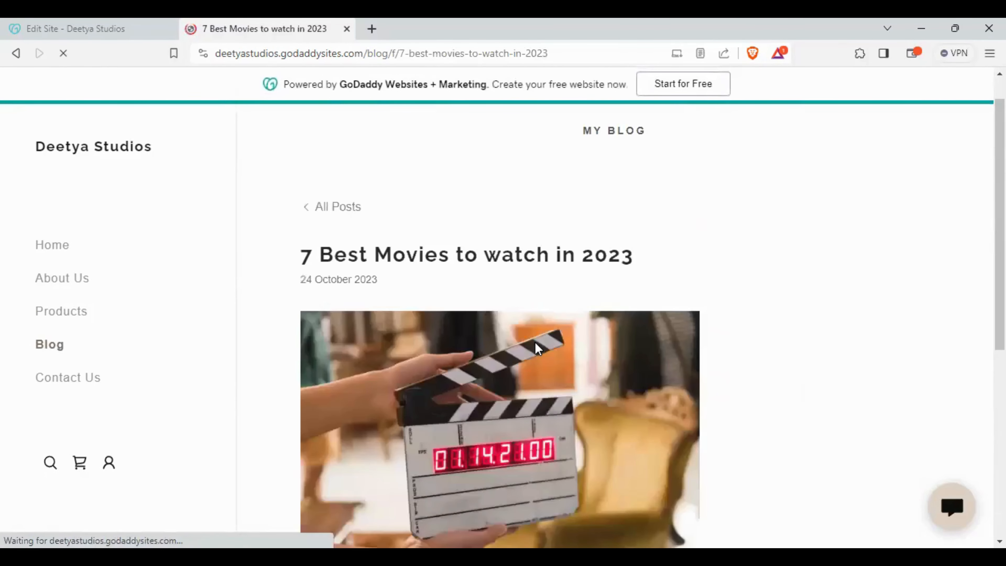
scroll(539, 349, "down", 8)
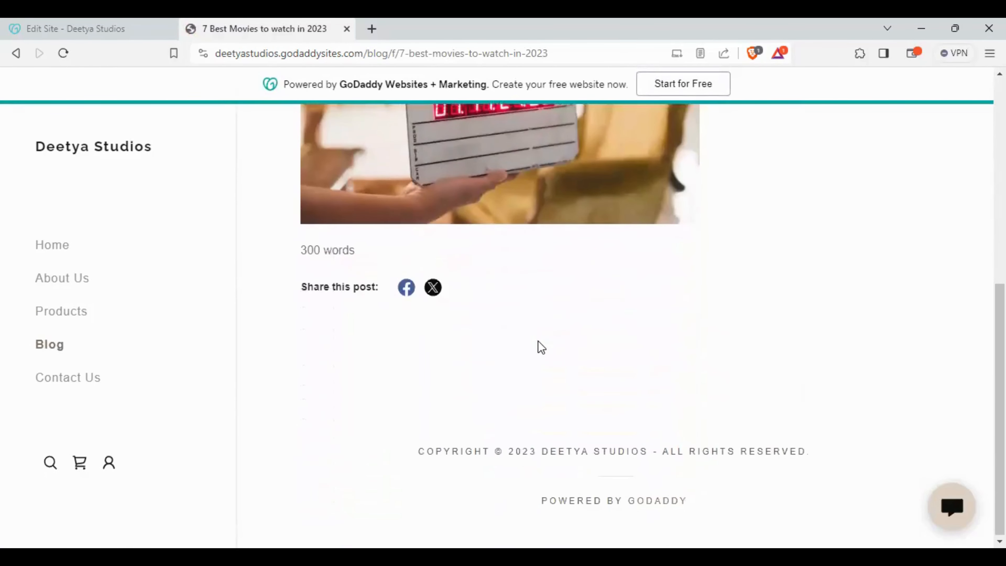
scroll(541, 348, "up", 8)
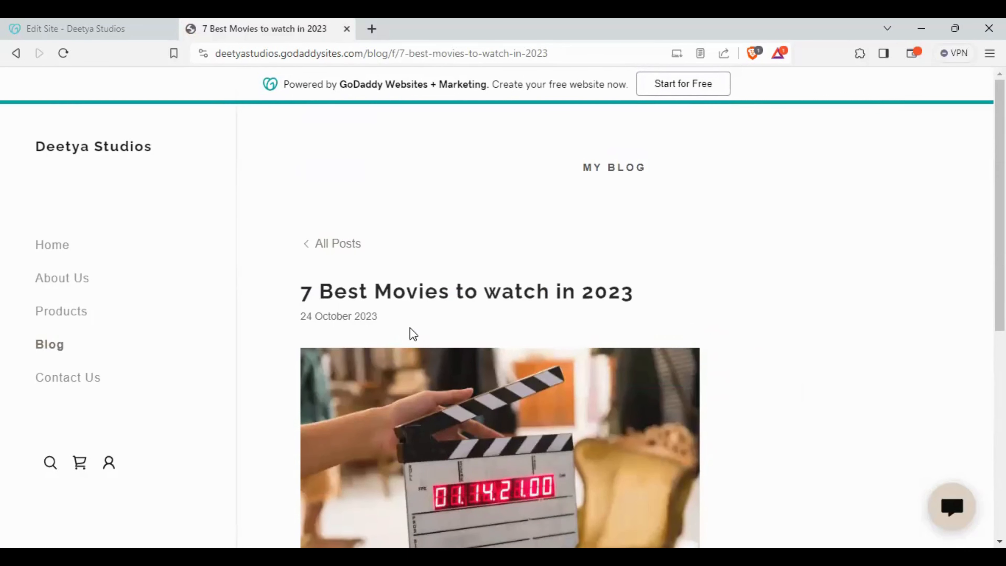
Check the Contact Us page and the home page's Start a Project link, then return to the home page.
left_click(90, 386)
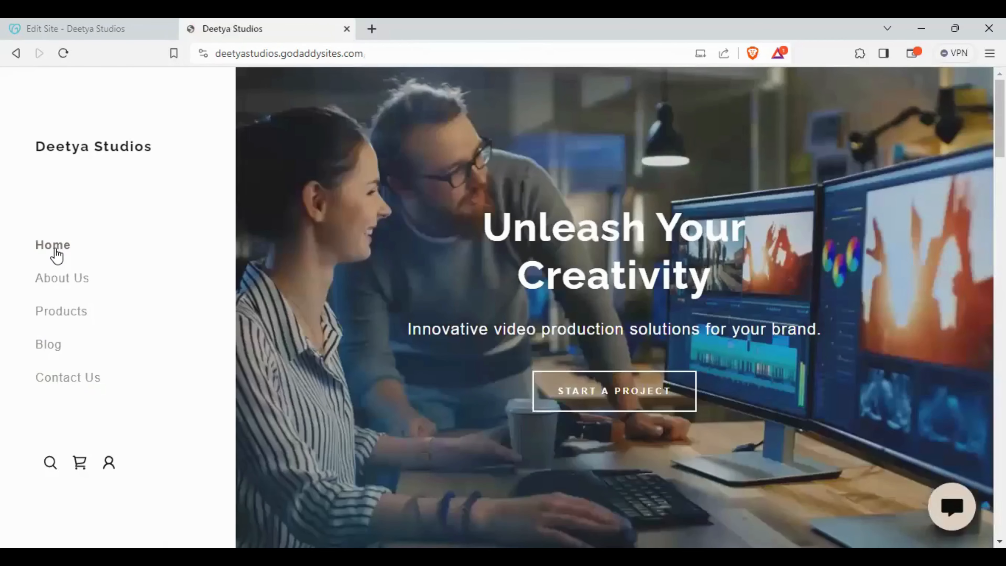
left_click(589, 401)
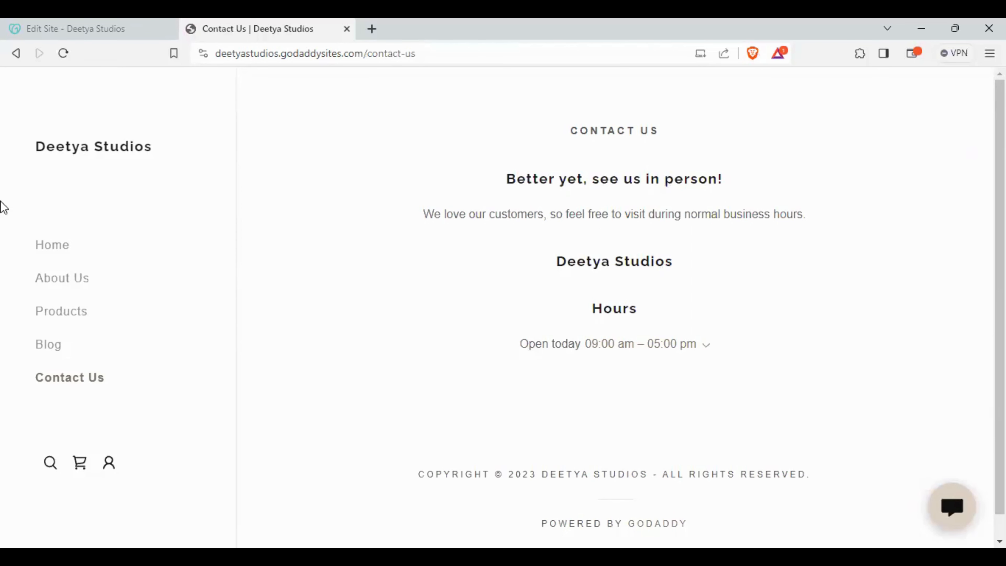
left_click(52, 245)
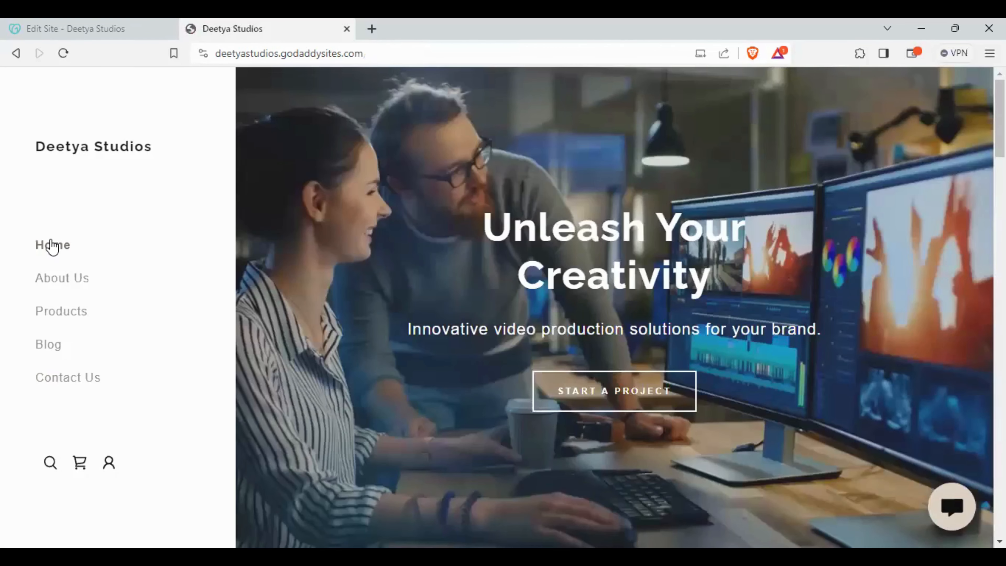